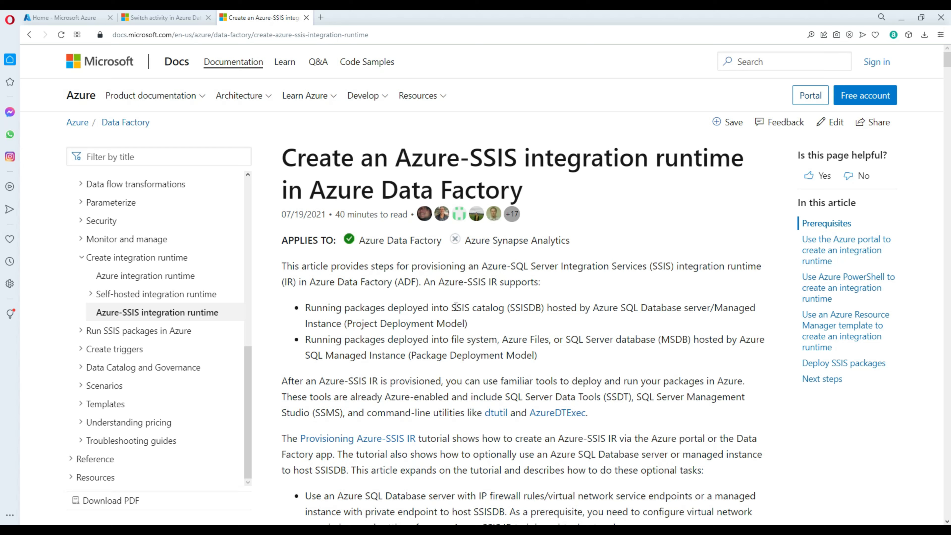
Step: Highlight the article's note that SSISDB can be hosted on Azure SQL Database, then go to the Azure portal home tab
drag(452, 307, 725, 320)
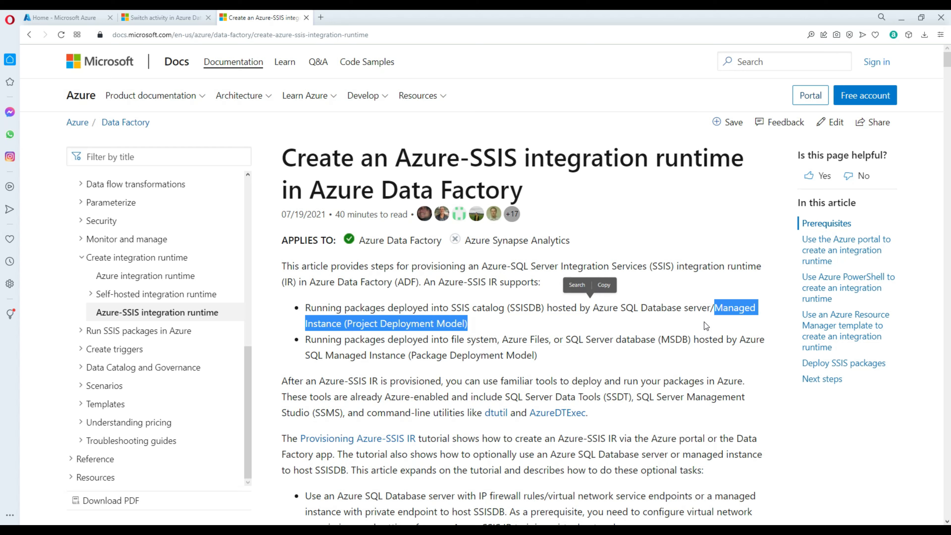
click(673, 312)
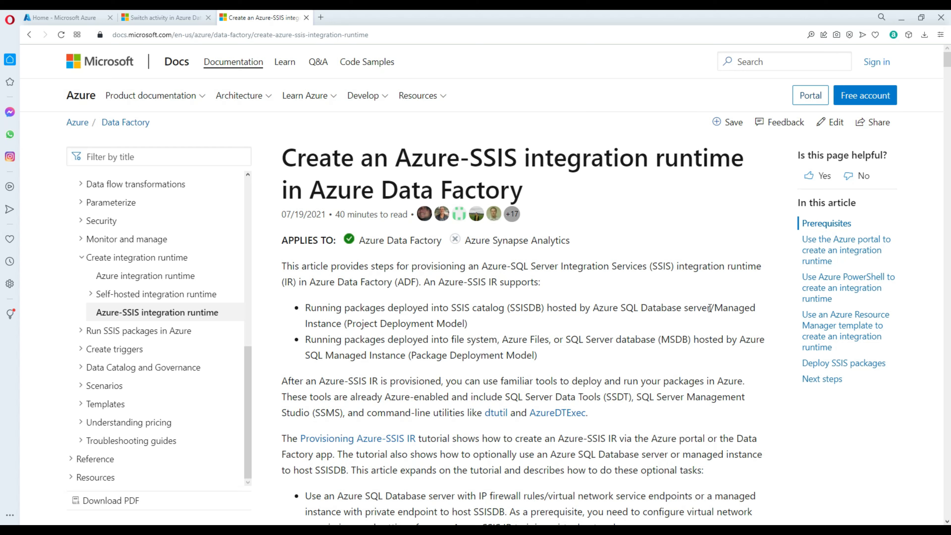
drag(710, 308, 452, 307)
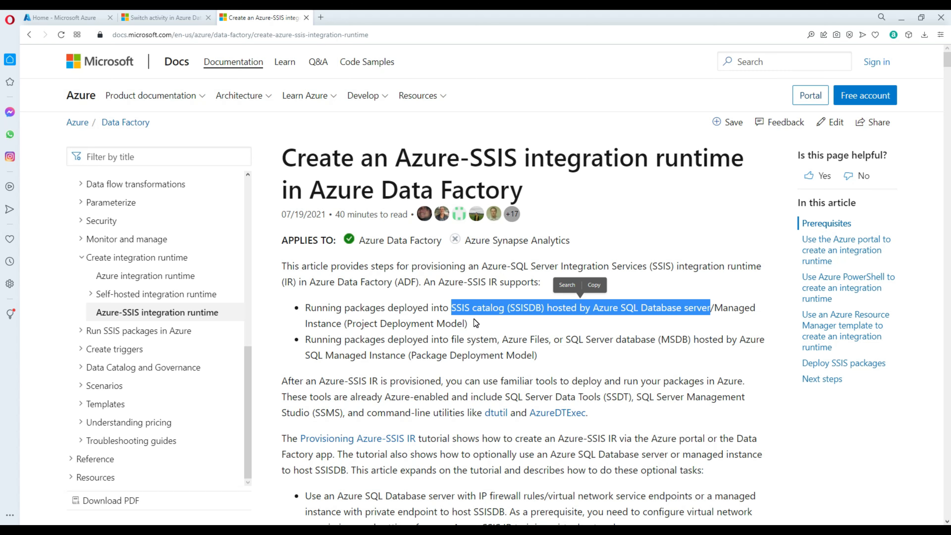
click(80, 14)
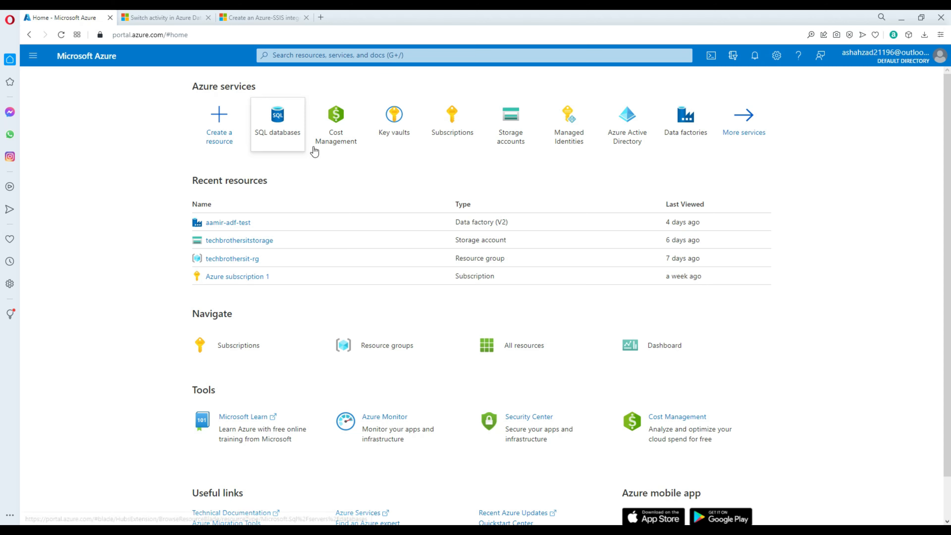
Step: Start a new SQL database in resource group techbrothersit-rg with database name sourcedb
click(281, 144)
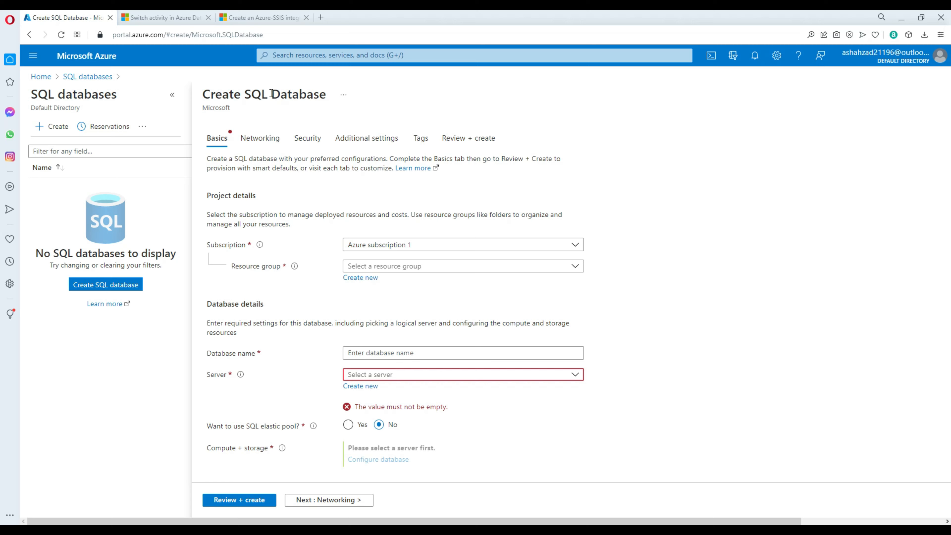
click(416, 266)
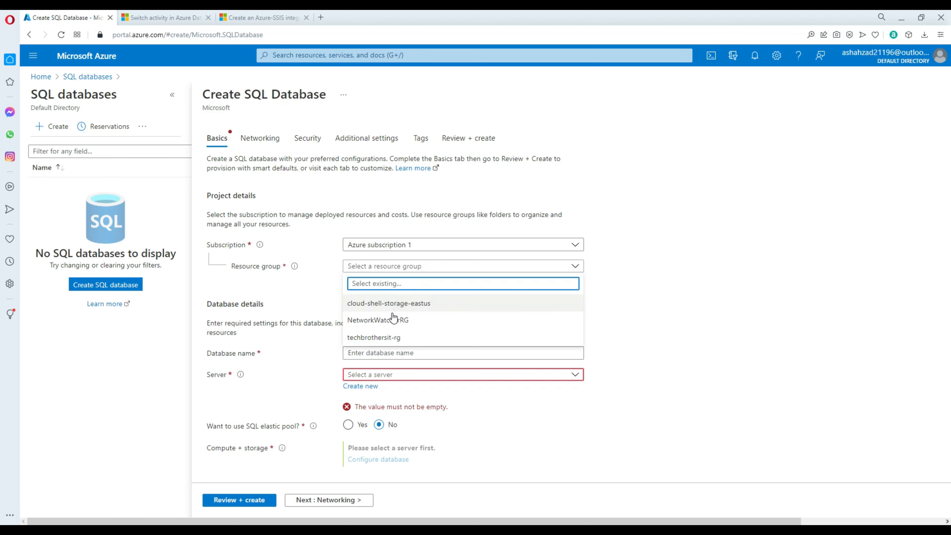
click(389, 337)
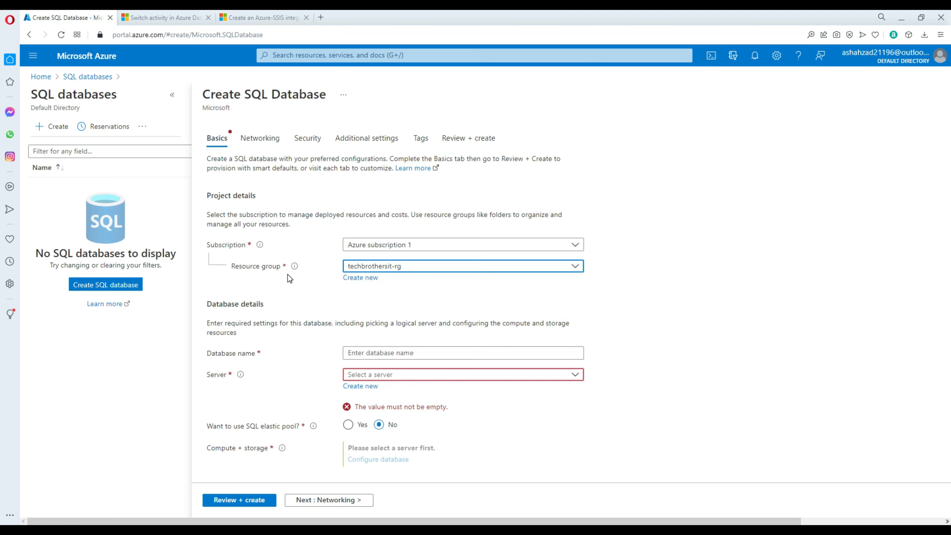
click(370, 352)
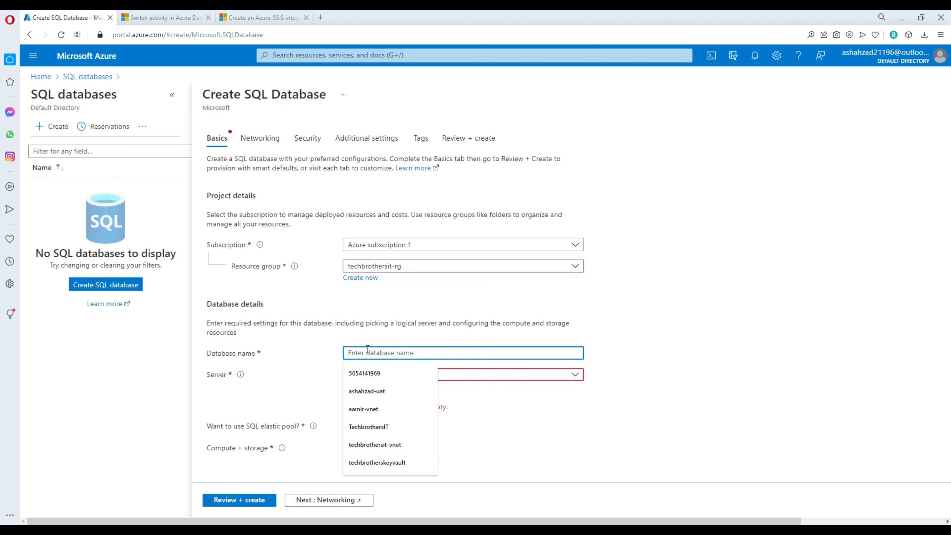
text(source)
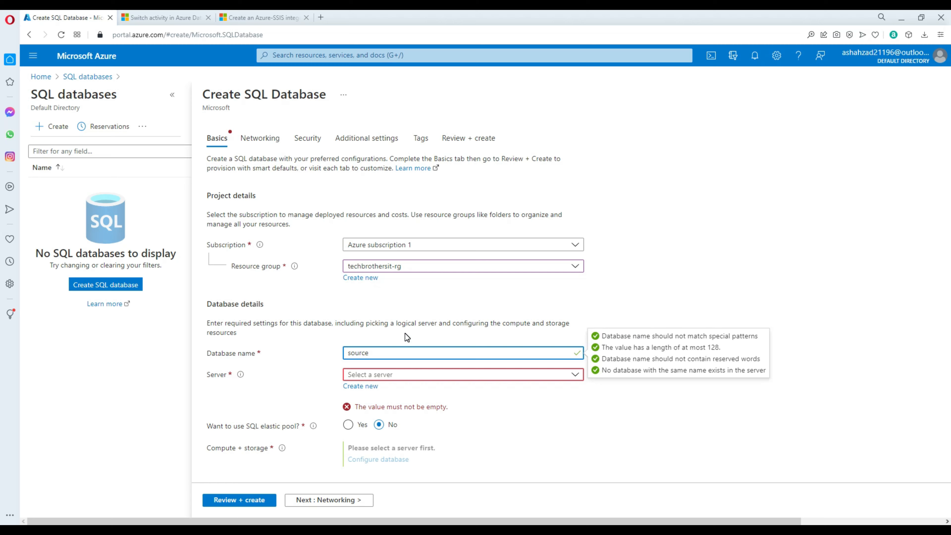
text(db)
Step: Find no existing server, so begin creating a new server for the database
click(402, 375)
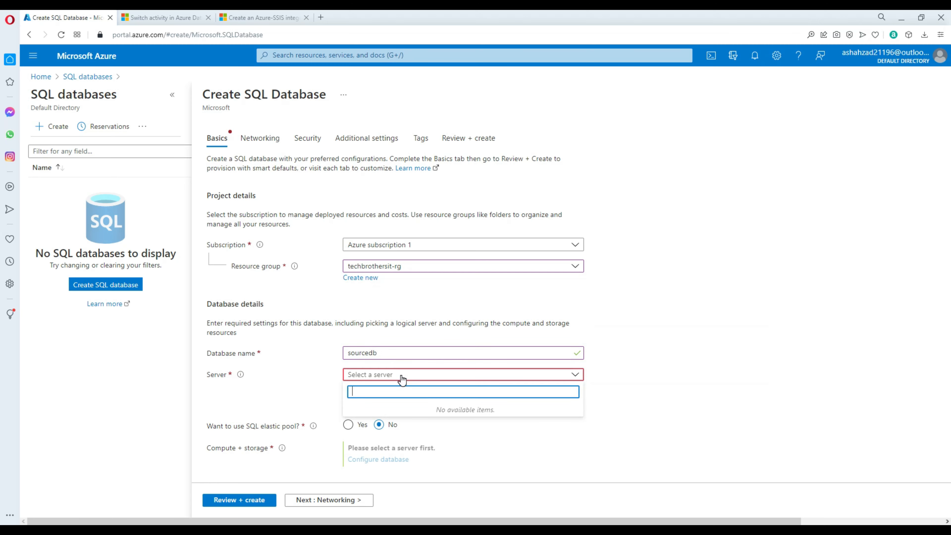
click(628, 381)
click(361, 386)
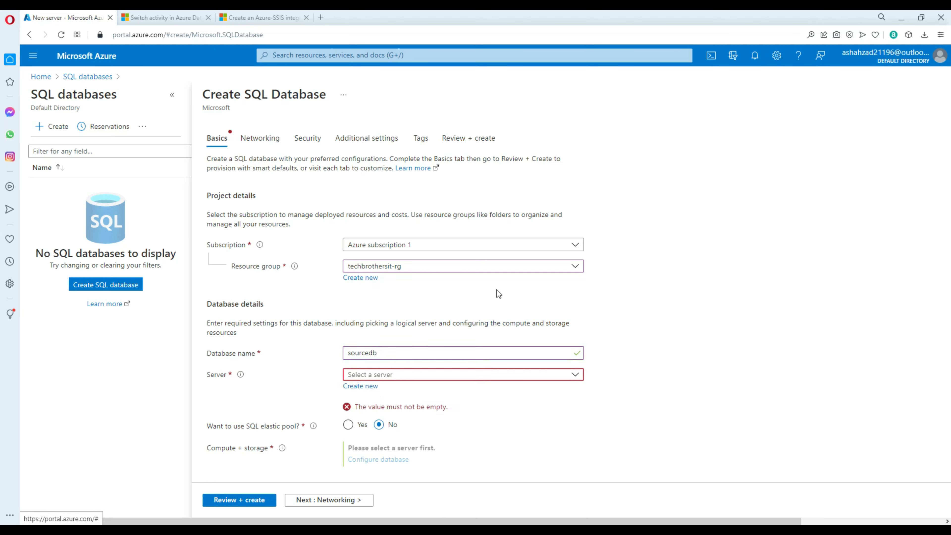
Step: Name the new server techbrothersit, correcting typos along the way
text(tee)
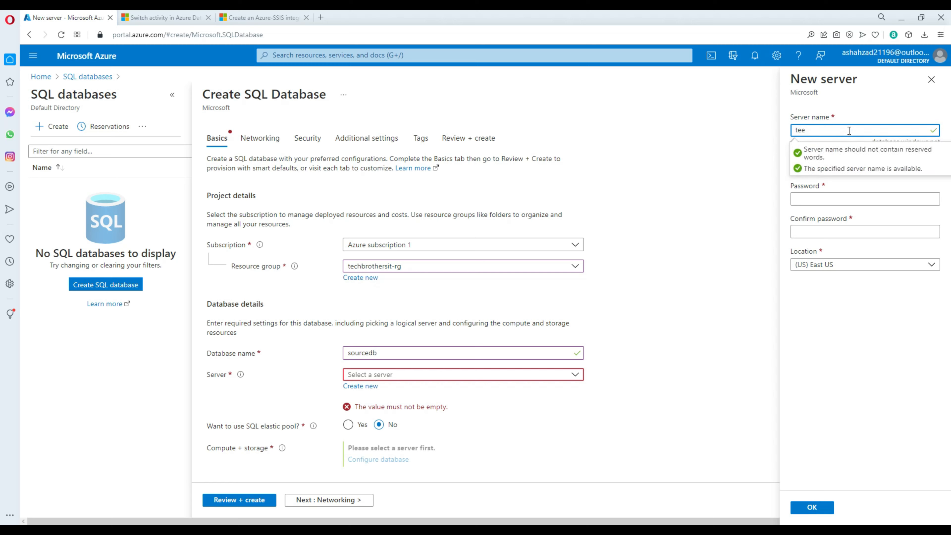
key(BackSpace)
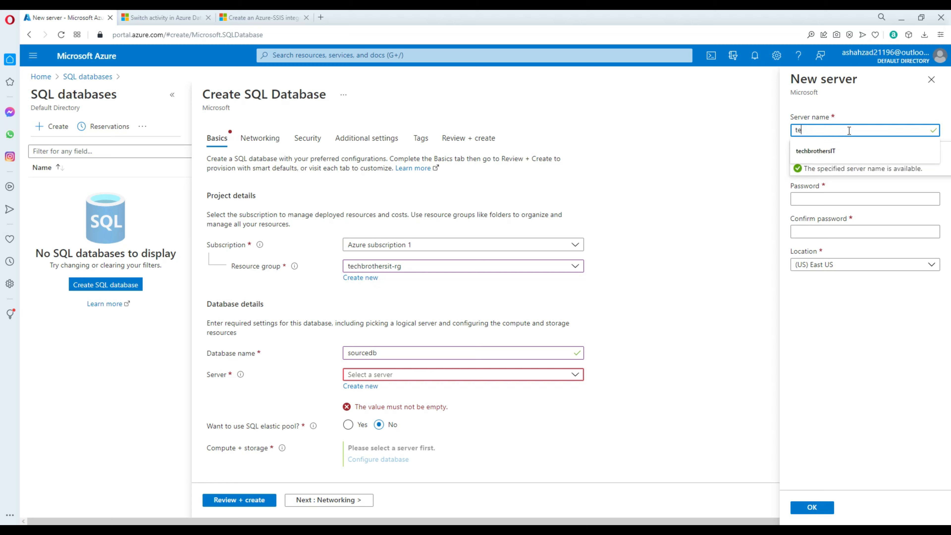
text(chbrotherst)
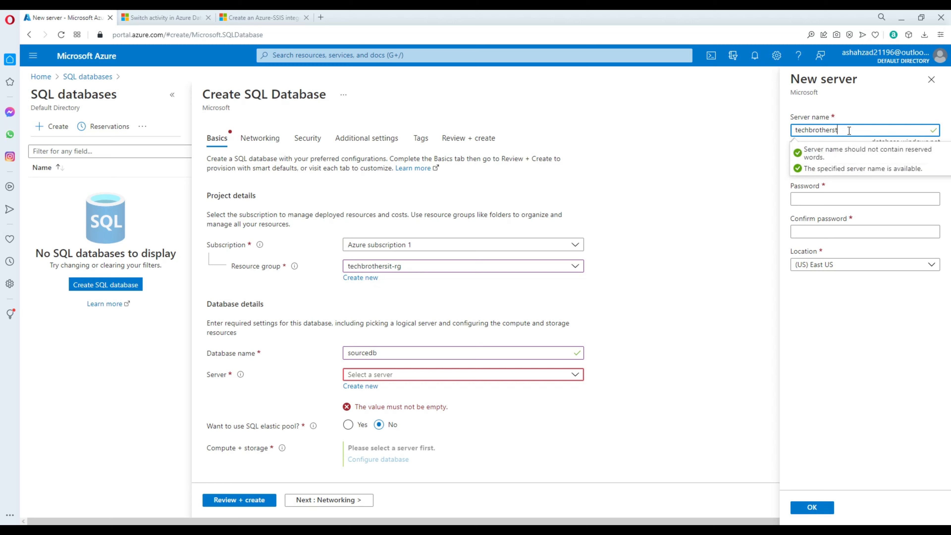
key(BackSpace)
text(br)
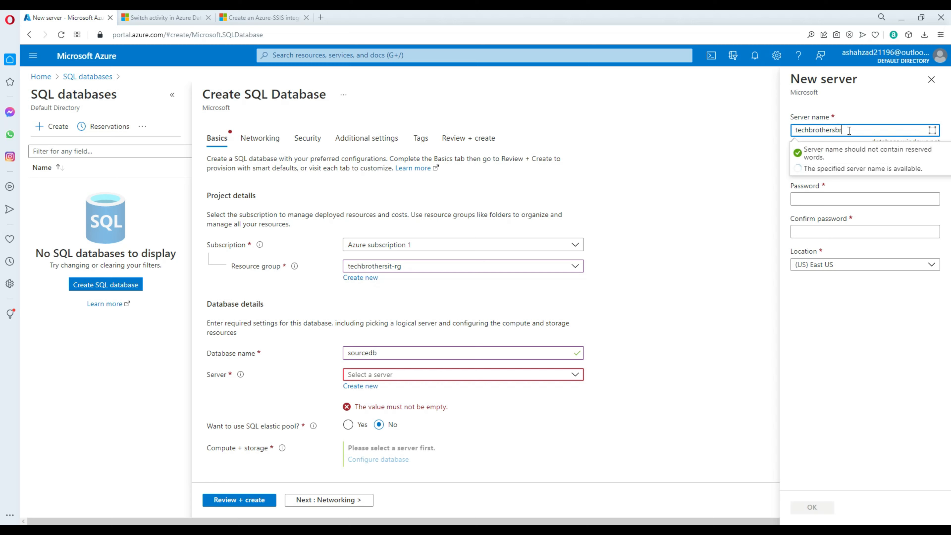
key(BackSpace)
key(BackSpace)
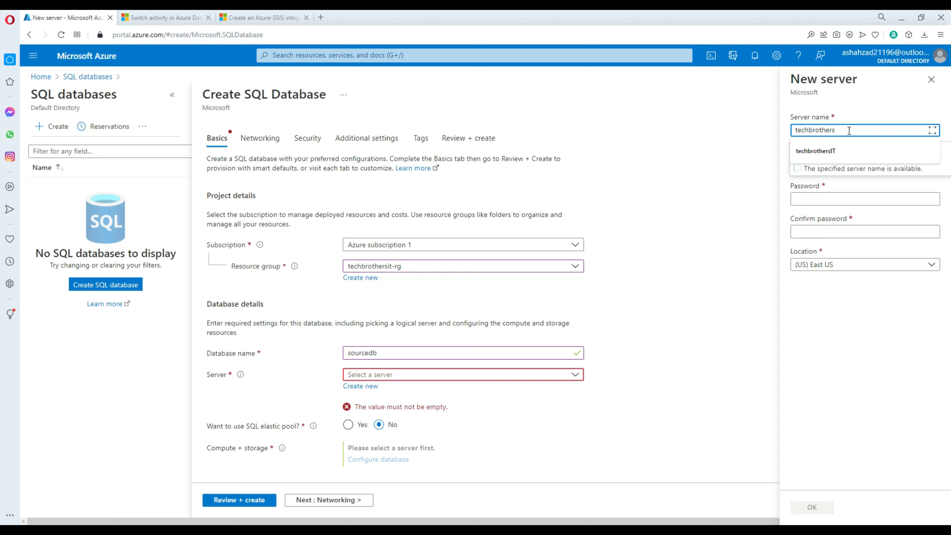
text(it)
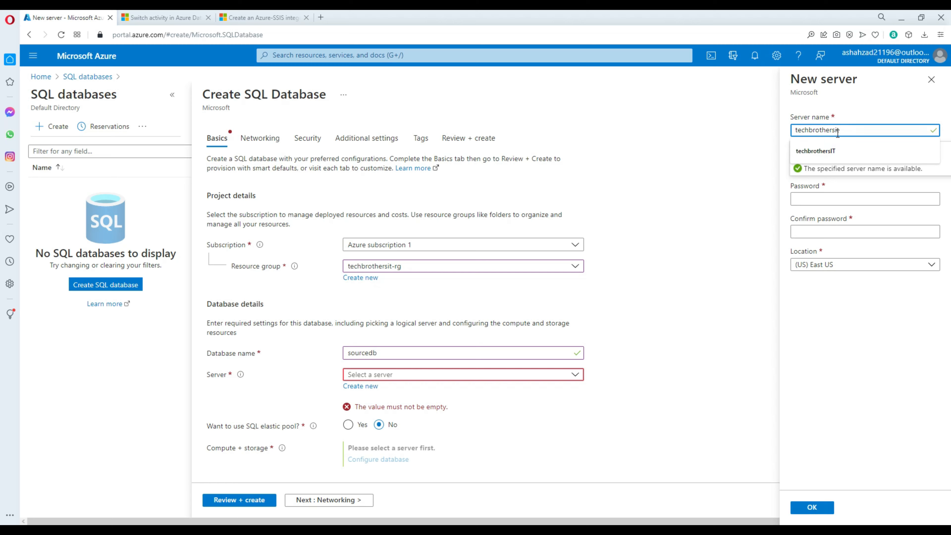
Step: Enter the server admin login and a matching password, keep East US, and confirm the server
click(813, 170)
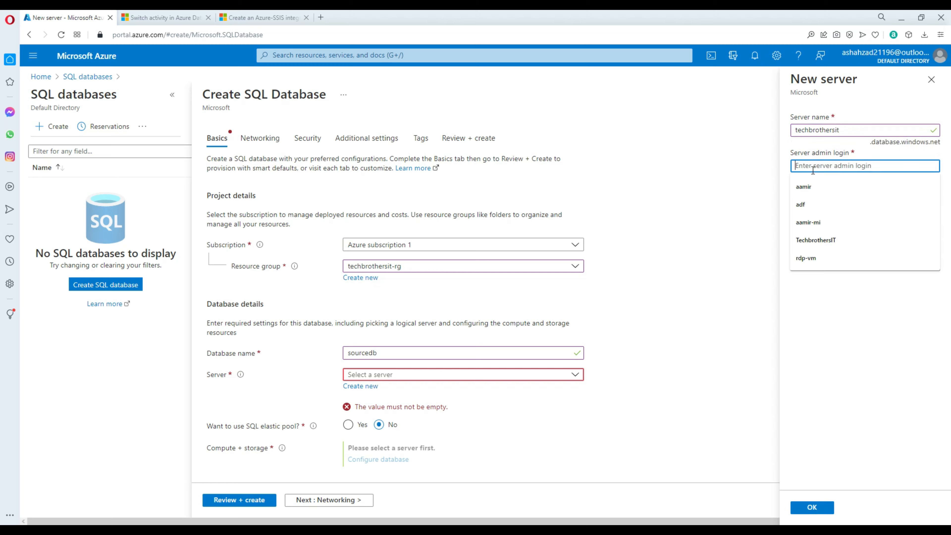
text(tbuser)
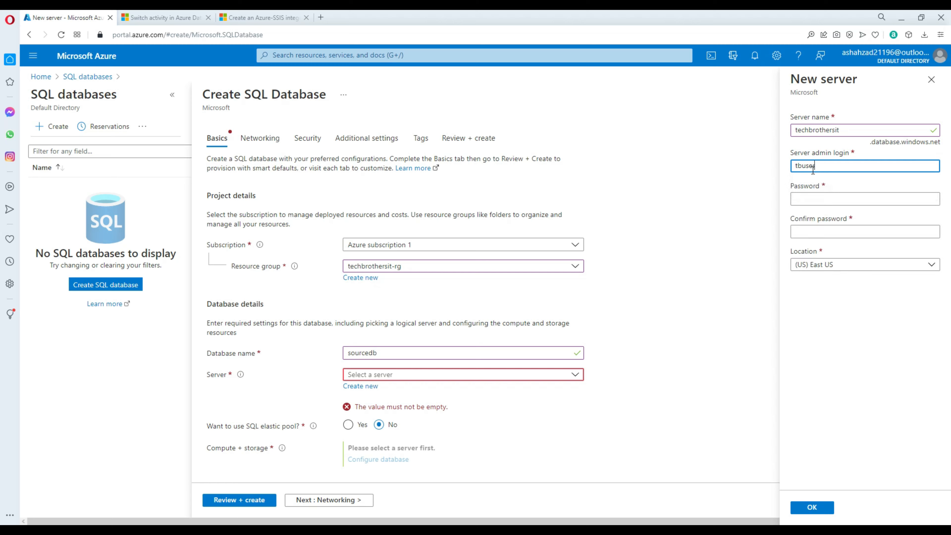
key(Tab)
text(Password1)
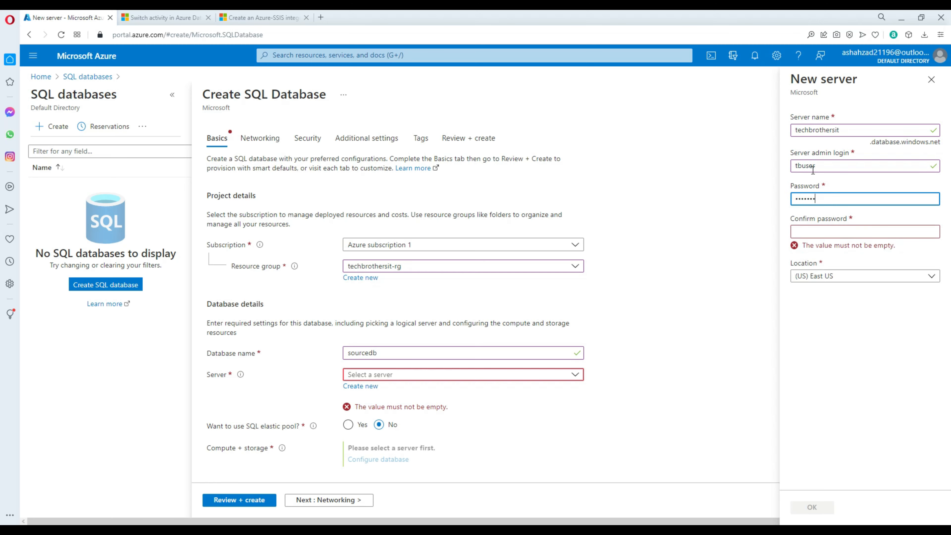
key(Tab)
text(Password1)
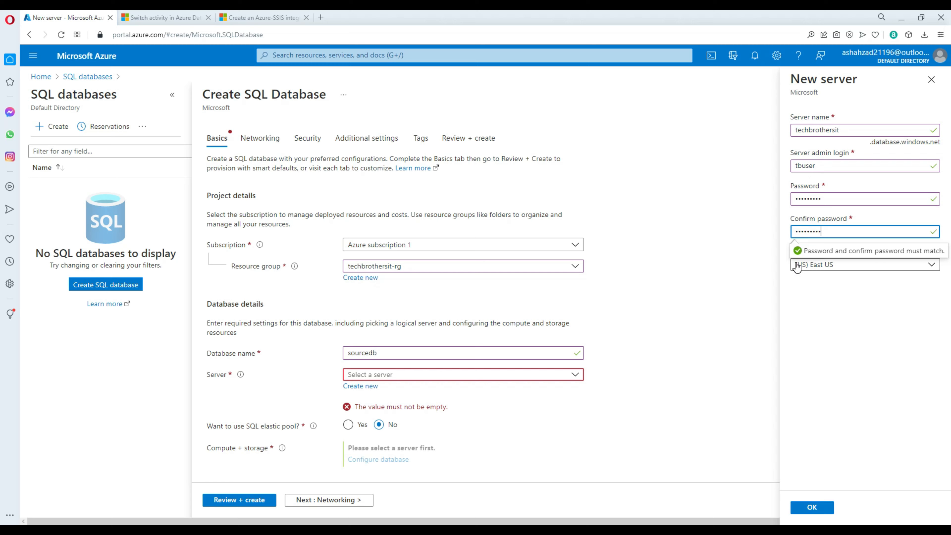
click(788, 279)
click(812, 508)
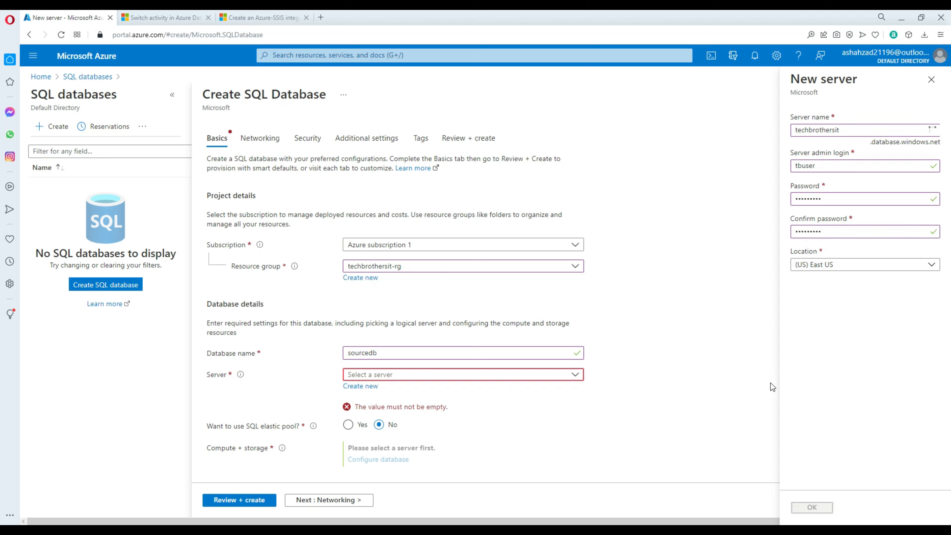
scroll(395, 423, down, 2)
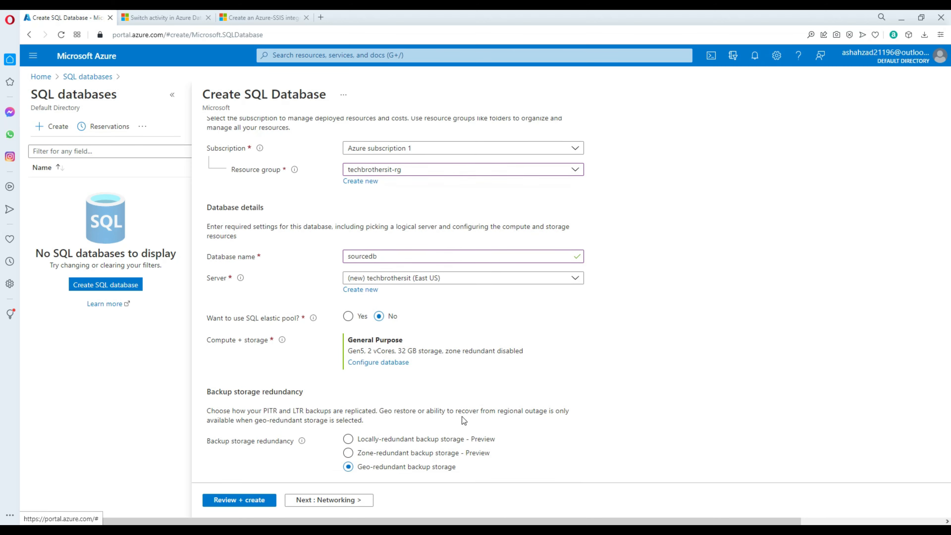
Step: Switch the database's compute and storage to the Basic service tier
click(391, 360)
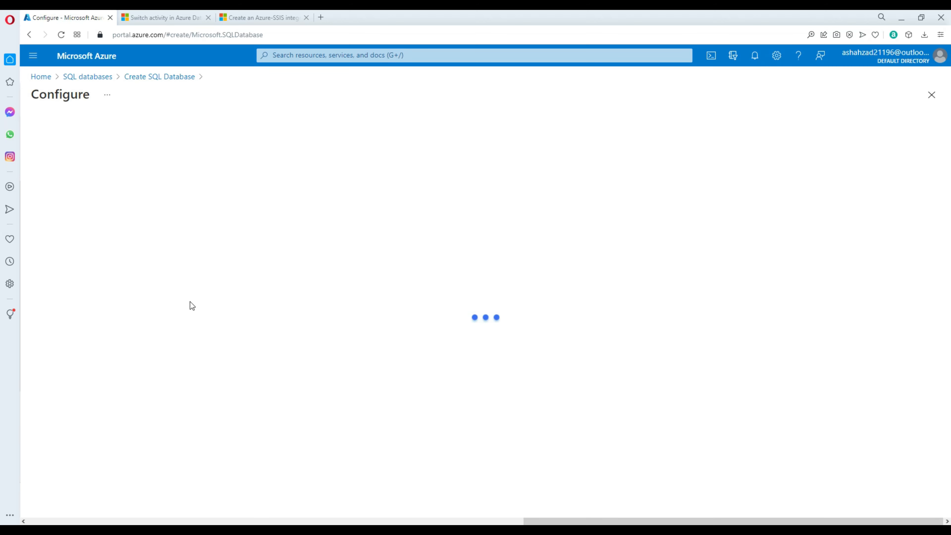
click(229, 208)
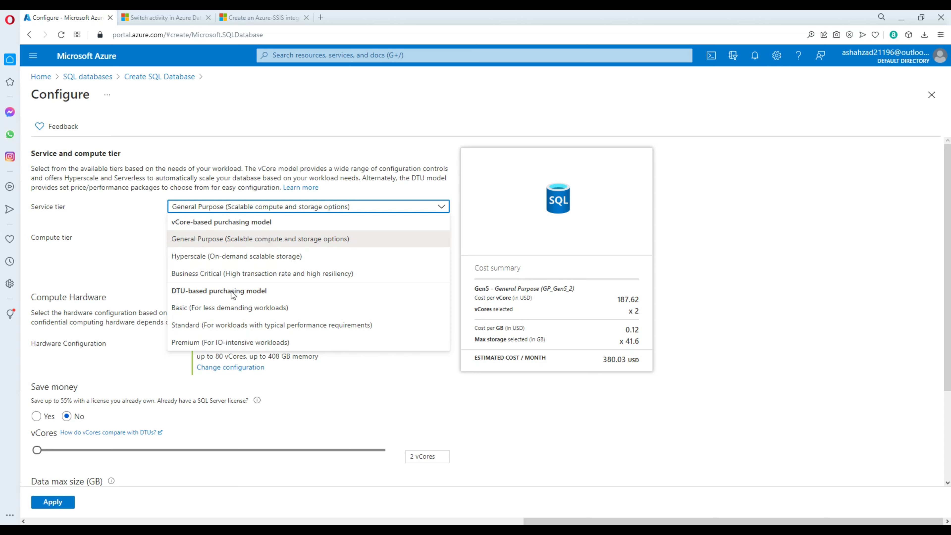
click(204, 308)
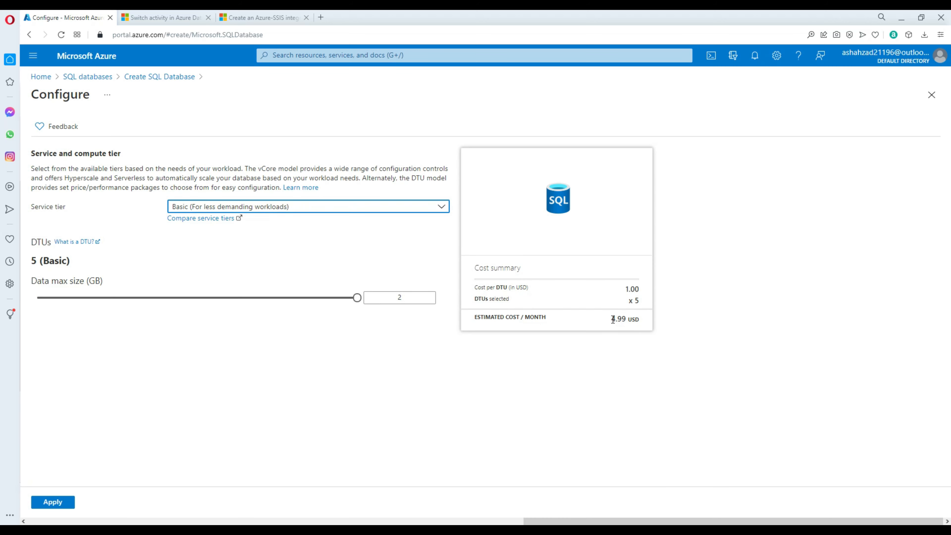
click(622, 321)
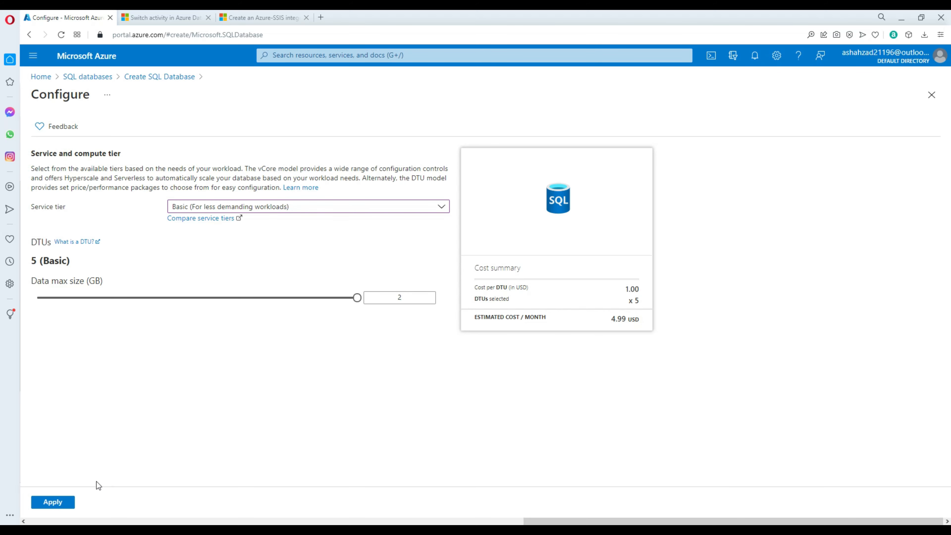
click(52, 502)
Step: Review the settings and create the sourcedb database and techbrothersit server
scroll(420, 331, down, 3)
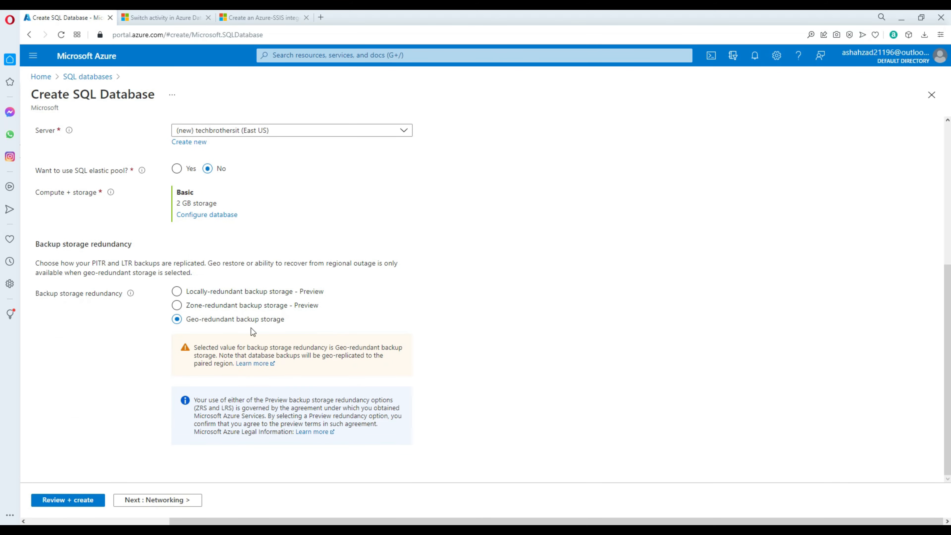
click(71, 504)
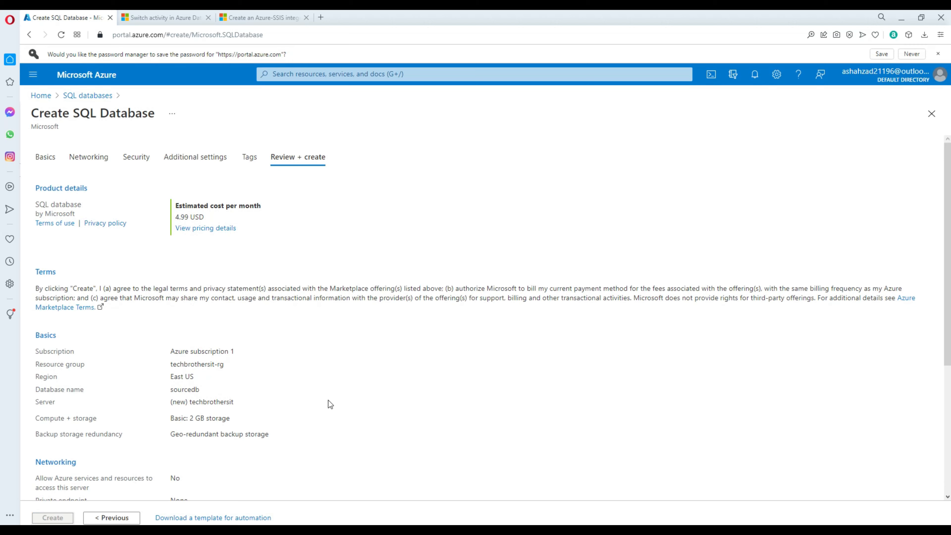
scroll(73, 510, down, 5)
click(54, 503)
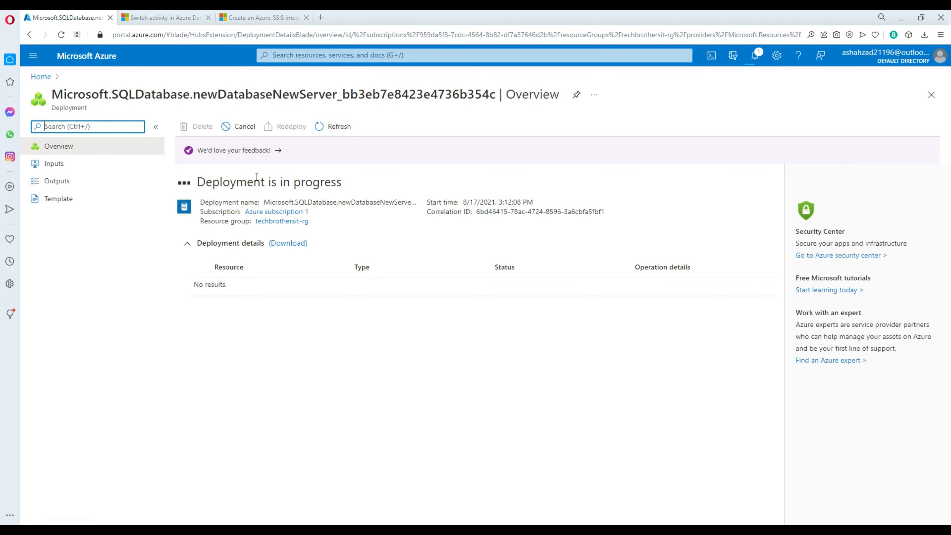
Step: In Visual Studio, start a new project using the Integration Services Project template
click(309, 521)
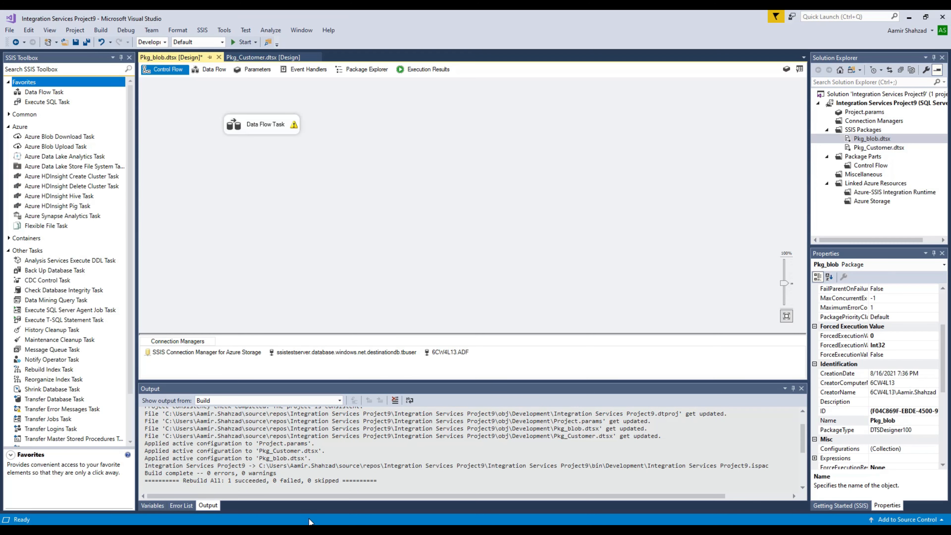
click(10, 31)
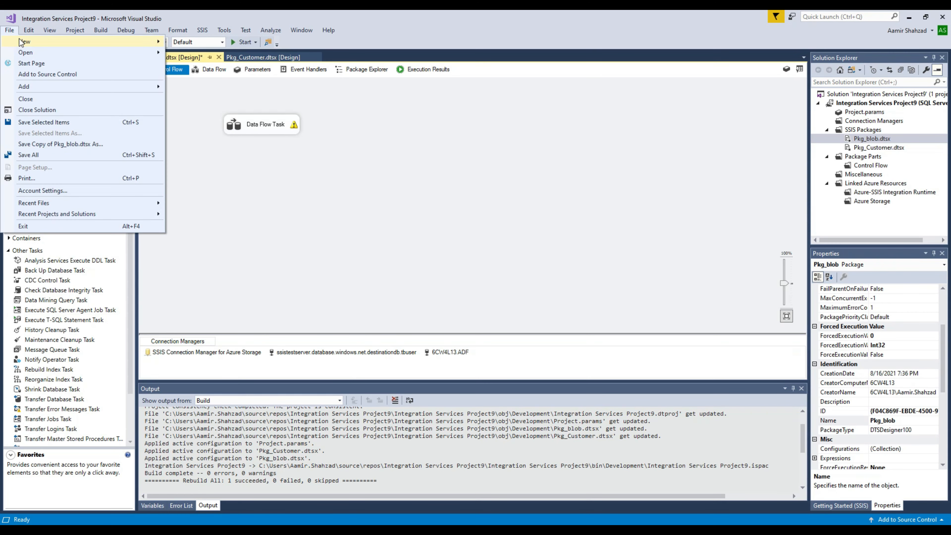
mouse_move(29, 42)
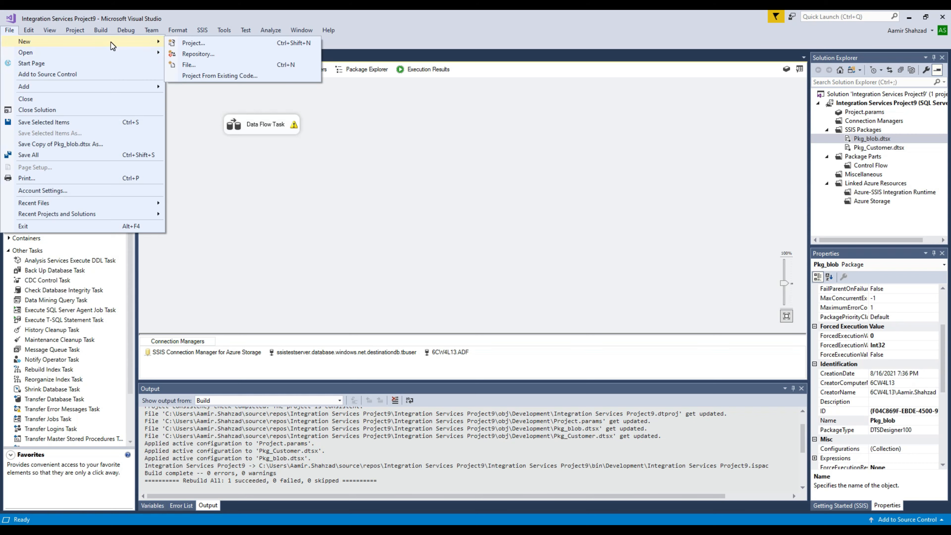
click(184, 44)
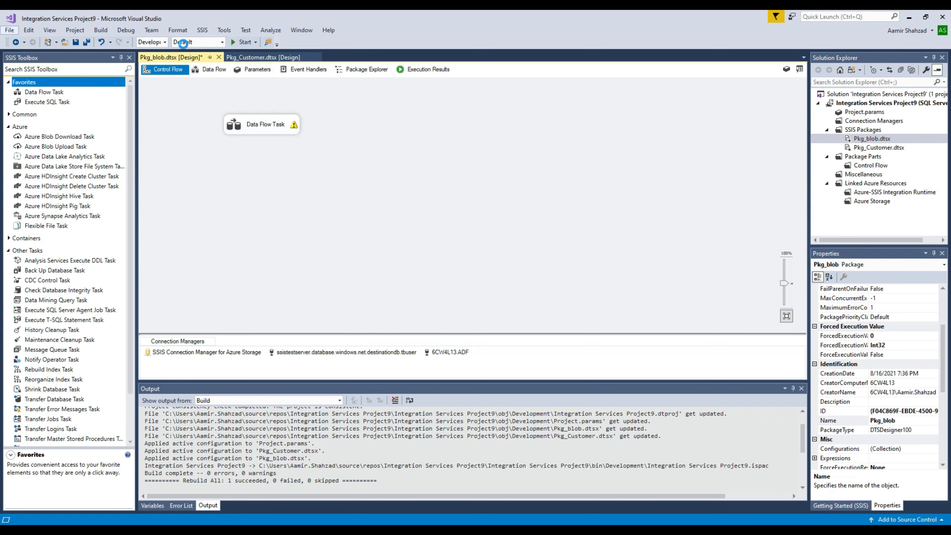
click(425, 149)
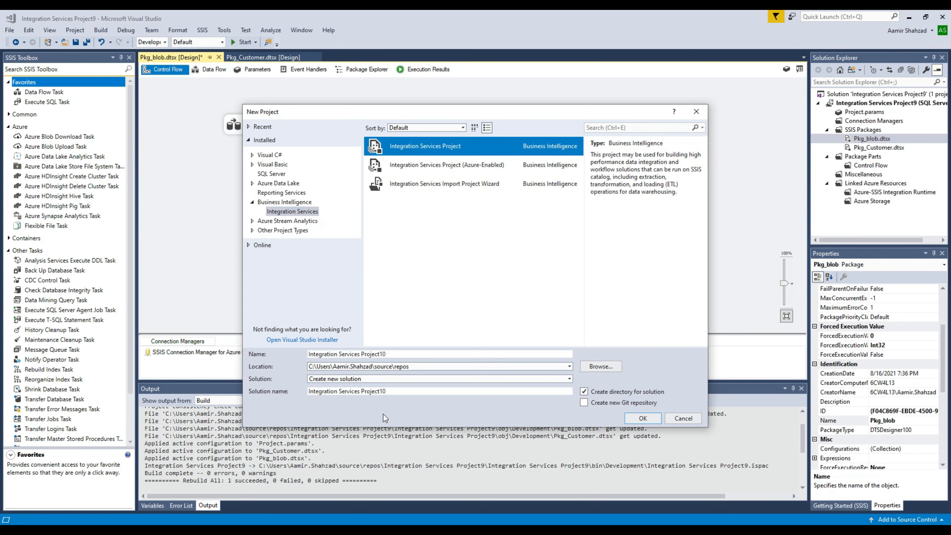
Step: Name the project LiftAndShift, create it, and save the previous solution
drag(391, 354, 299, 356)
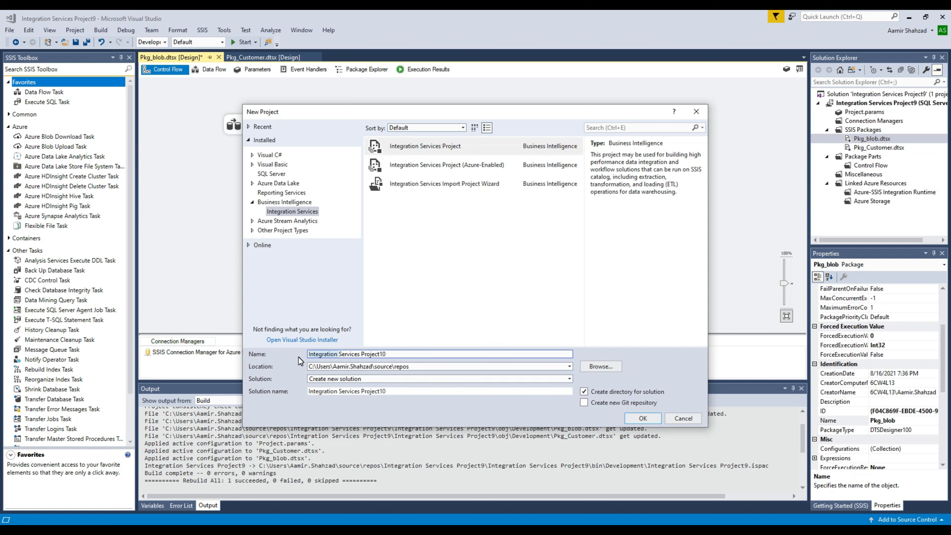
drag(391, 354, 306, 358)
text(Li)
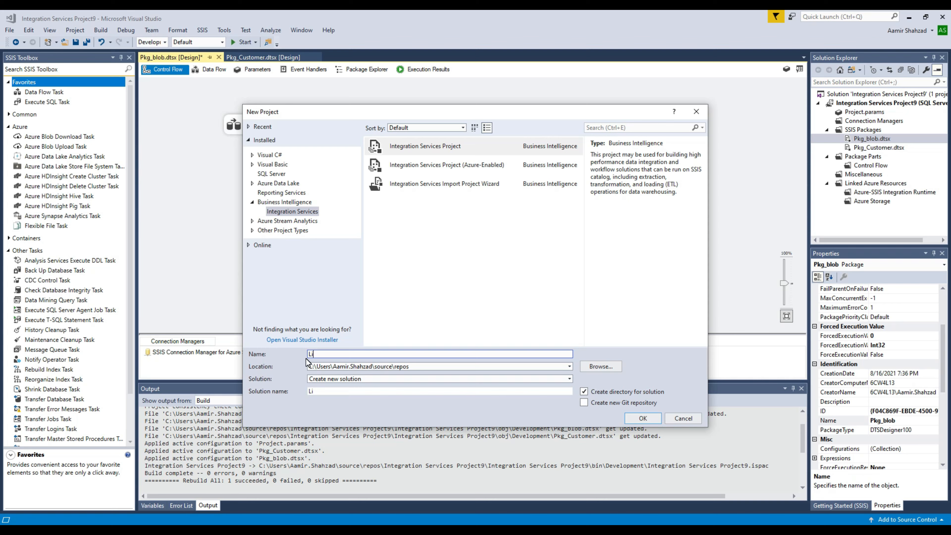
text(ftAndShift)
click(643, 418)
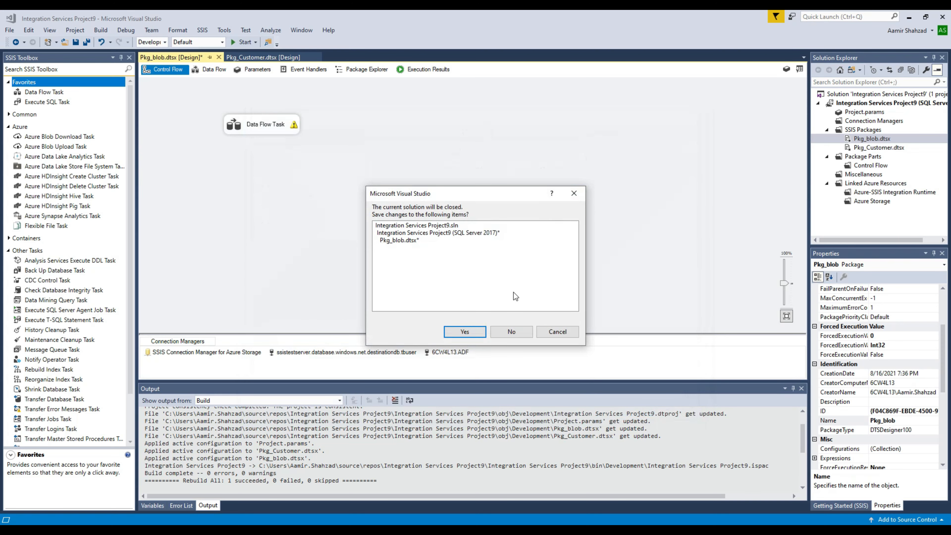
click(464, 331)
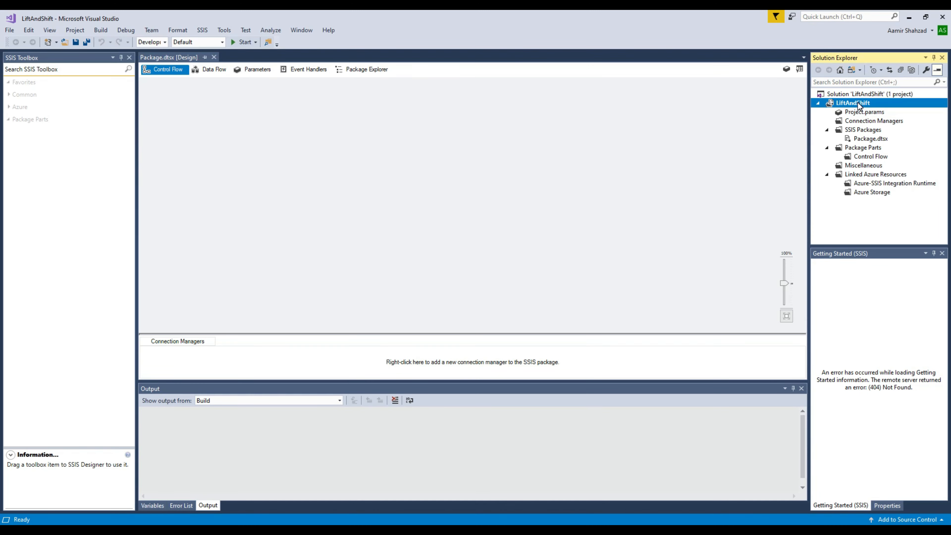
Step: Set the LiftAndShift project's TargetServerVersion to SQL Server 2017, accepting the conversion and reloading all files
right_click(859, 104)
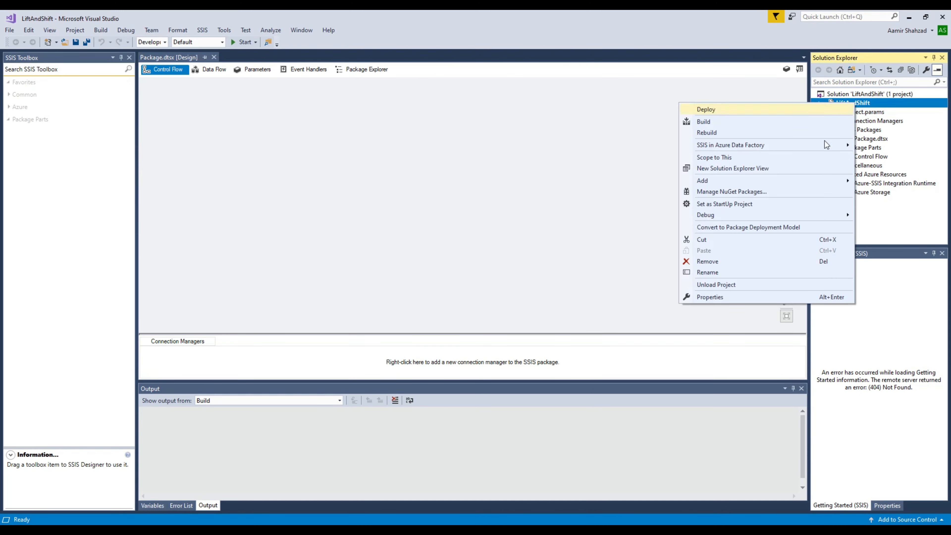
click(735, 298)
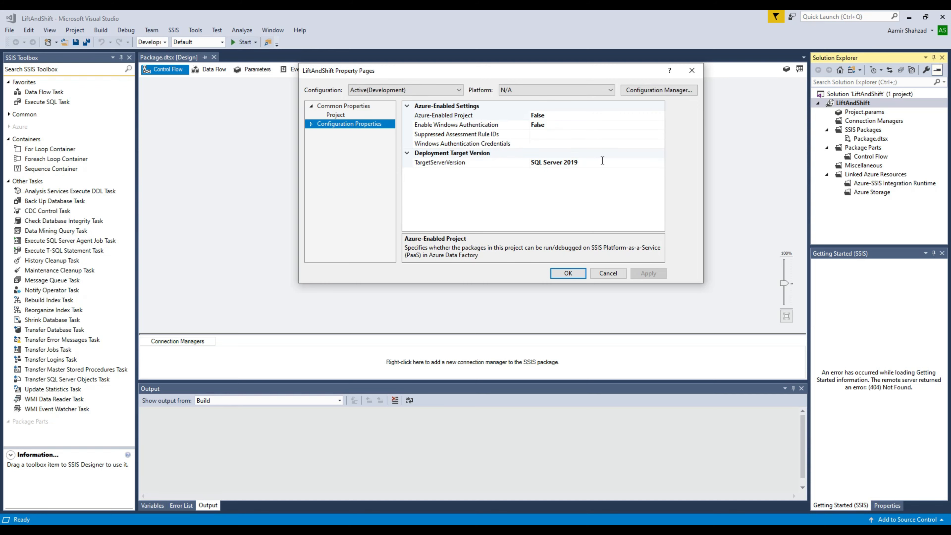
click(558, 158)
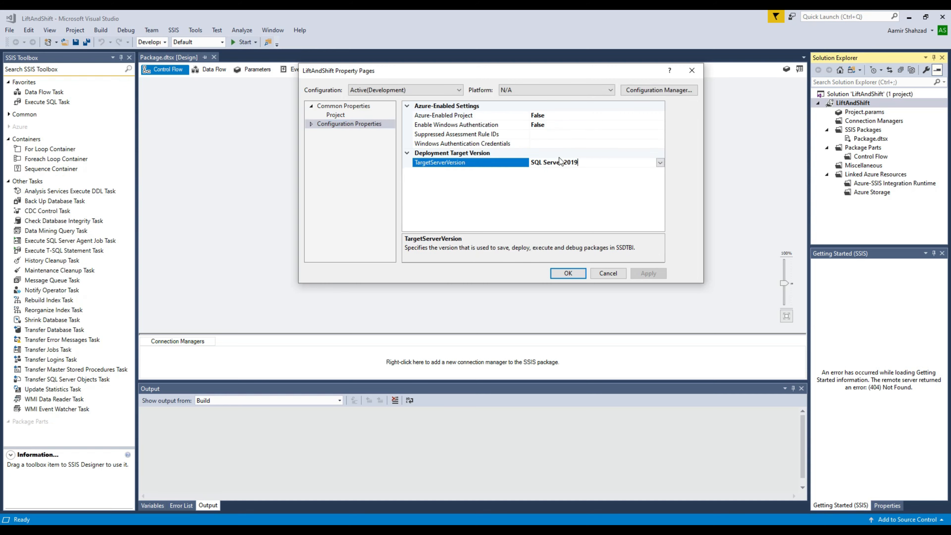
click(660, 163)
click(571, 198)
click(641, 276)
click(599, 224)
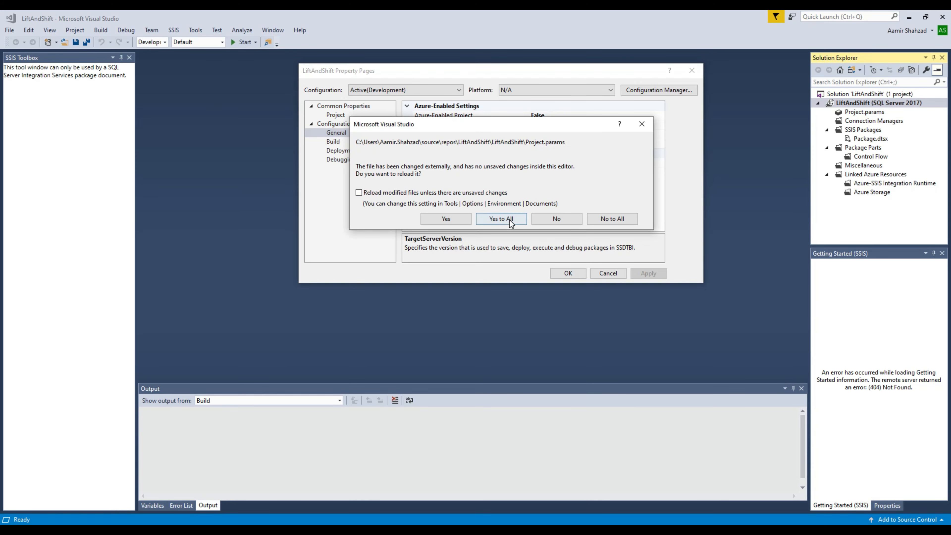
click(511, 220)
click(563, 273)
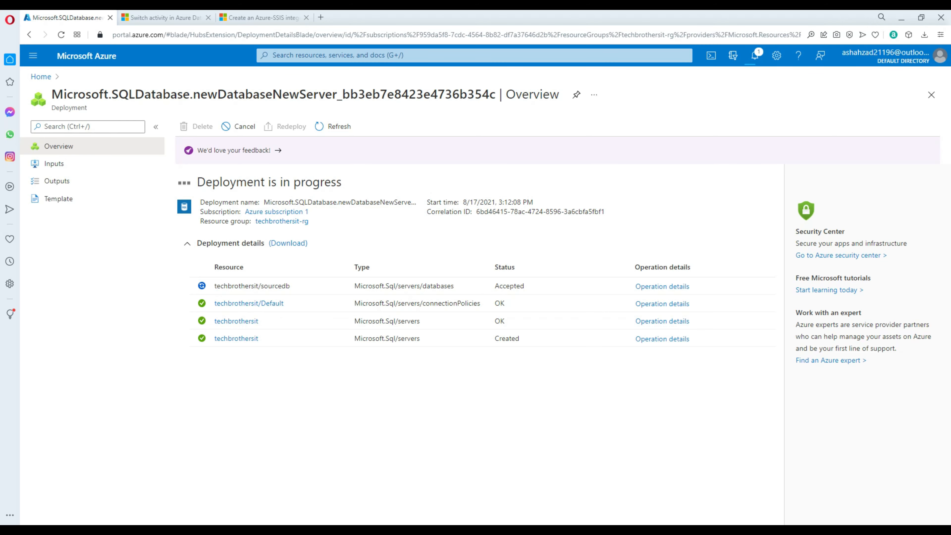
Step: Move SQL Server Management Studio onto this screen and maximize it
drag(623, 114, 1, 96)
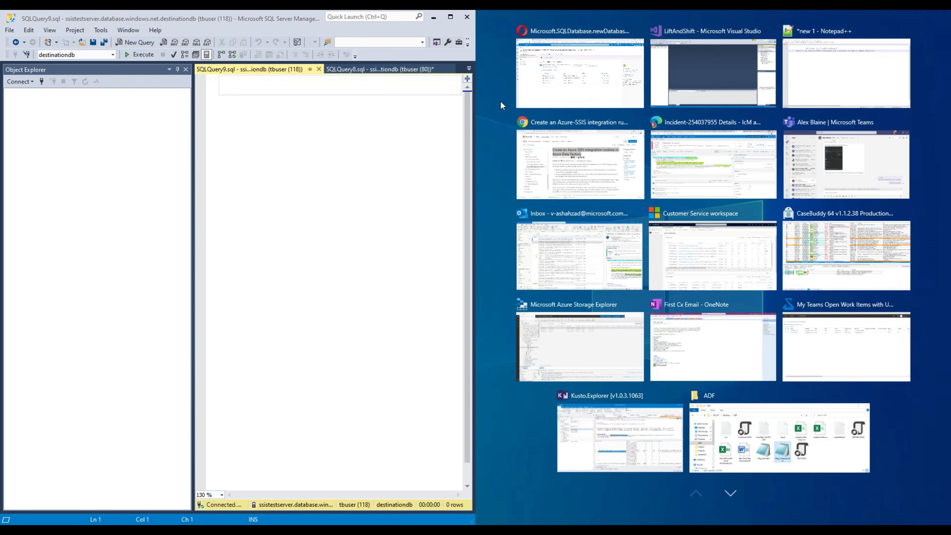
click(452, 19)
click(453, 18)
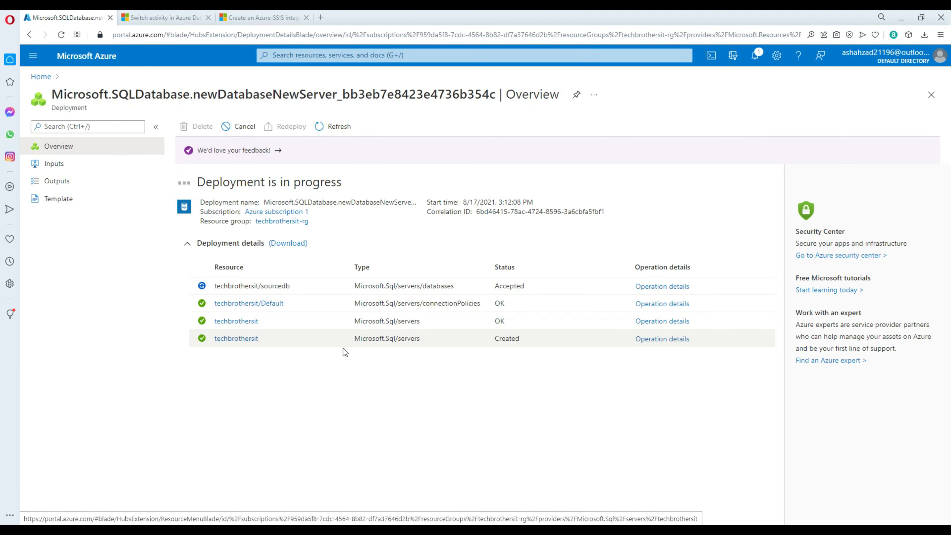
Step: Allow Azure services to access the techbrothersit server in its firewall settings and save
click(246, 342)
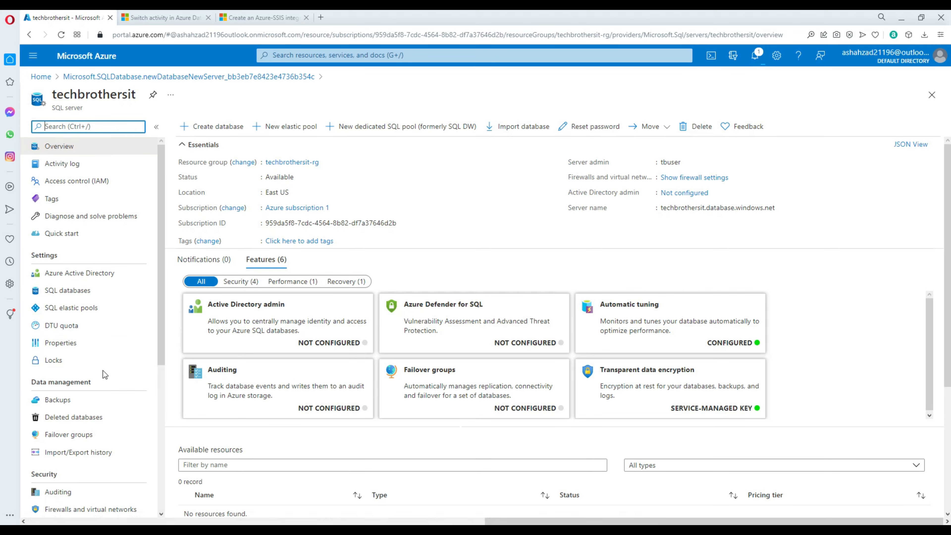
scroll(99, 378, down, 3)
click(93, 410)
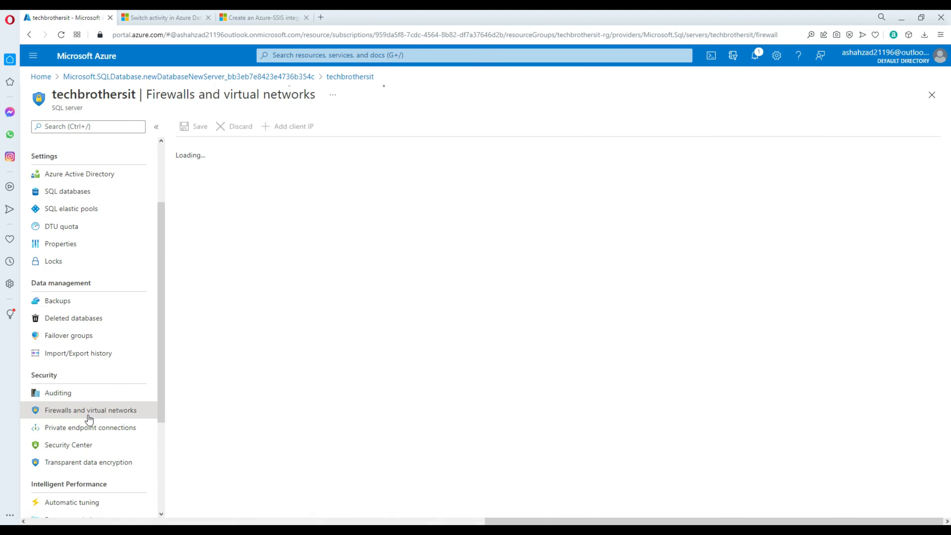
click(195, 296)
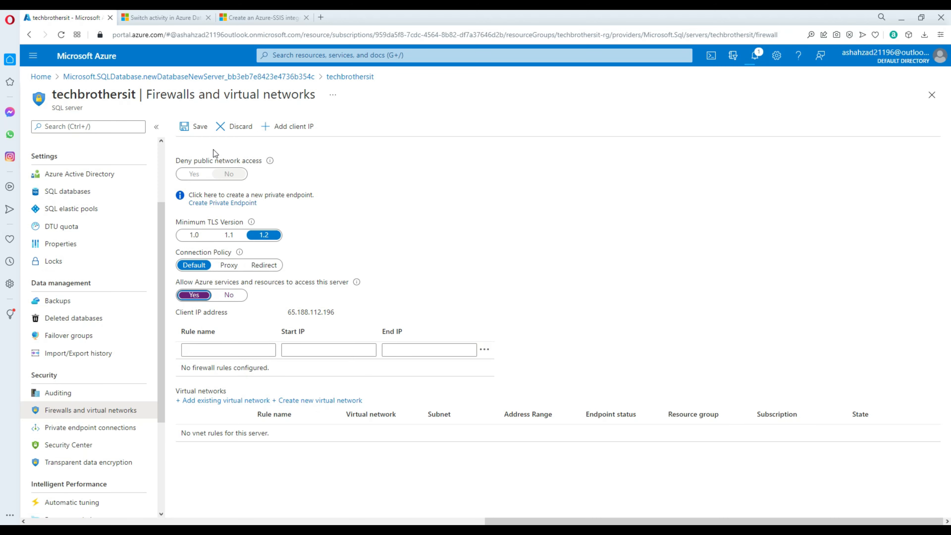
click(200, 131)
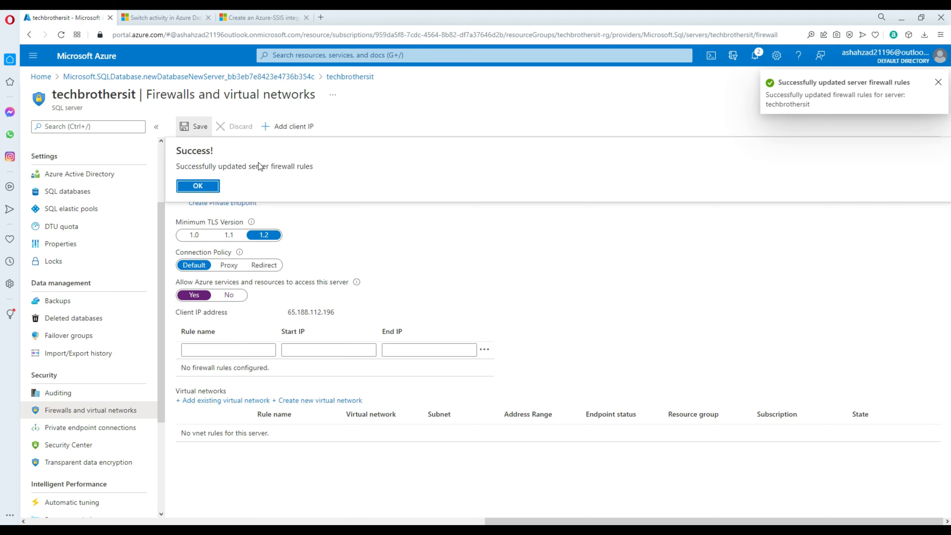
click(198, 186)
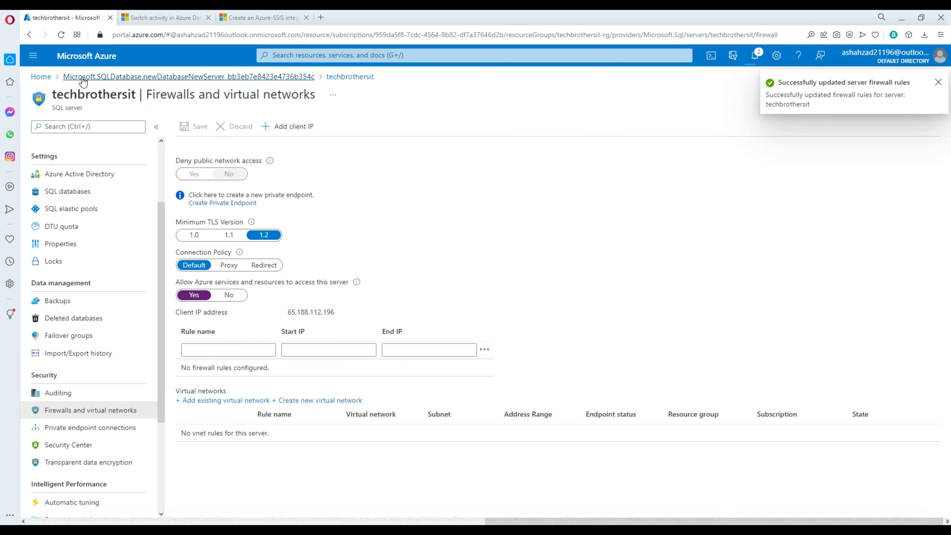
Step: Copy techbrothersit's full server name from its overview and switch to SSMS
click(41, 76)
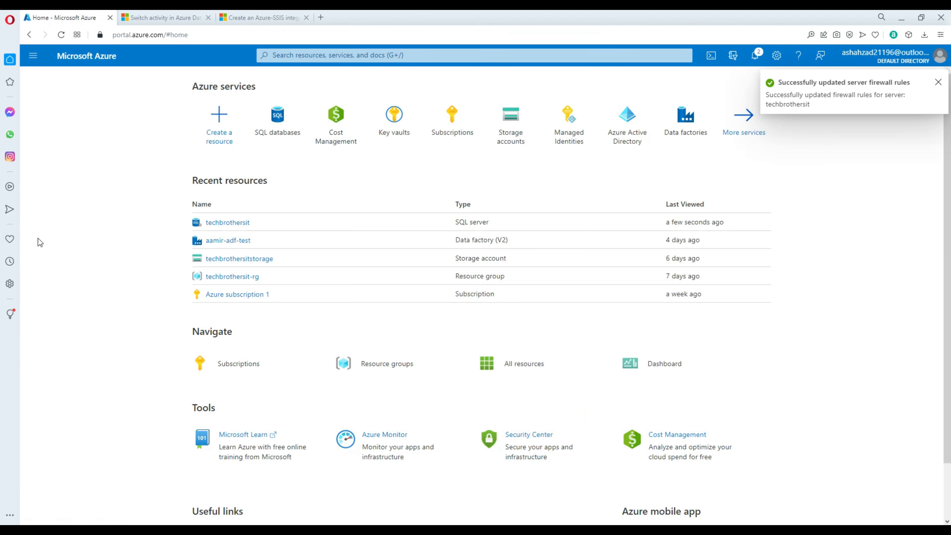
click(229, 223)
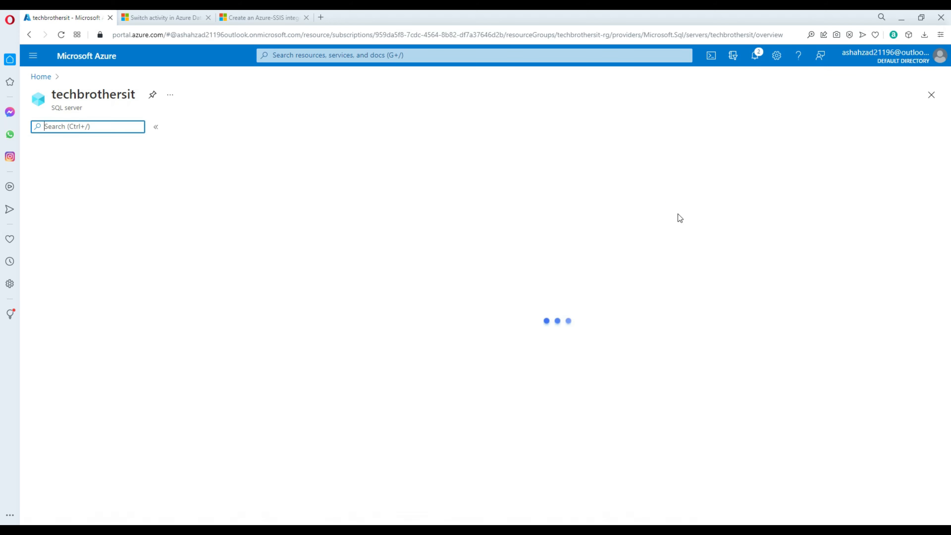
click(780, 208)
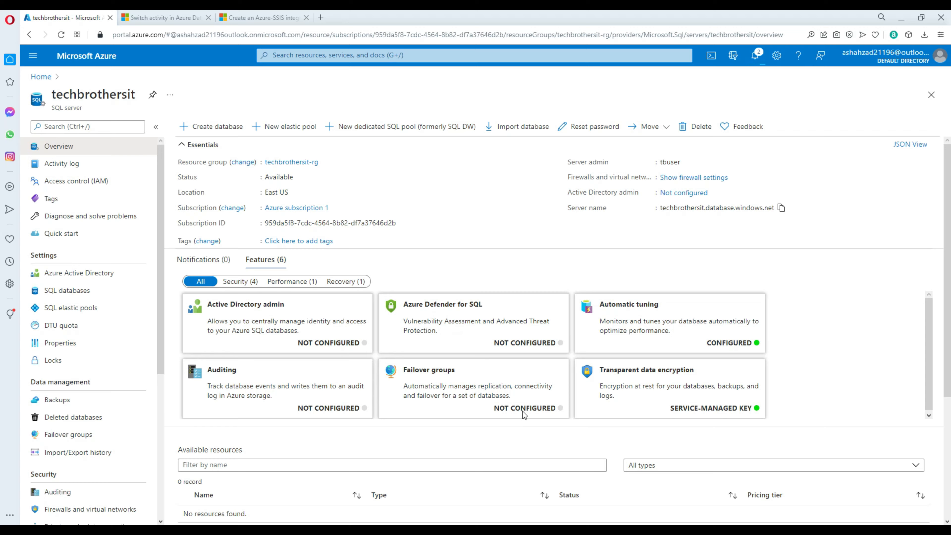
click(224, 522)
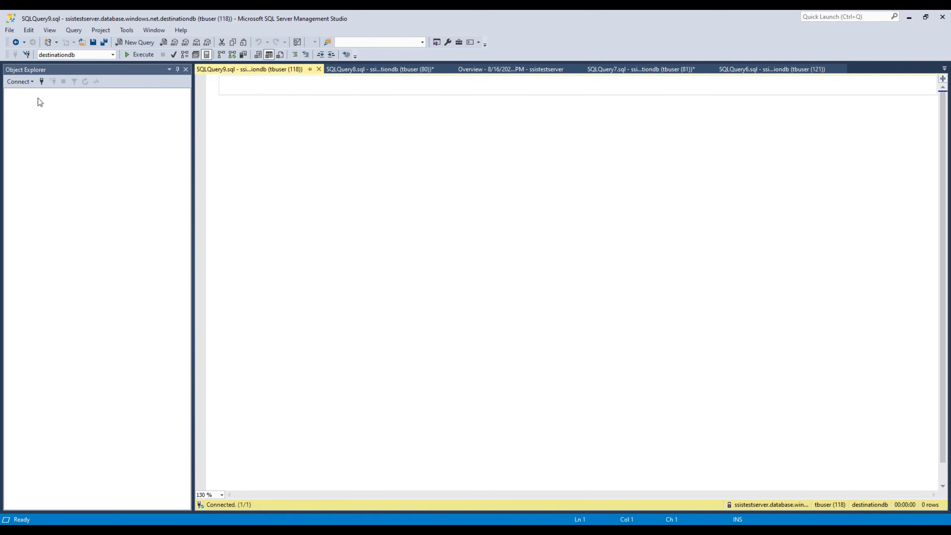
Step: Connect SSMS to the pasted techbrothersit.database.windows.net address, signing in to Azure and adding a client-IP firewall rule
click(22, 82)
click(32, 90)
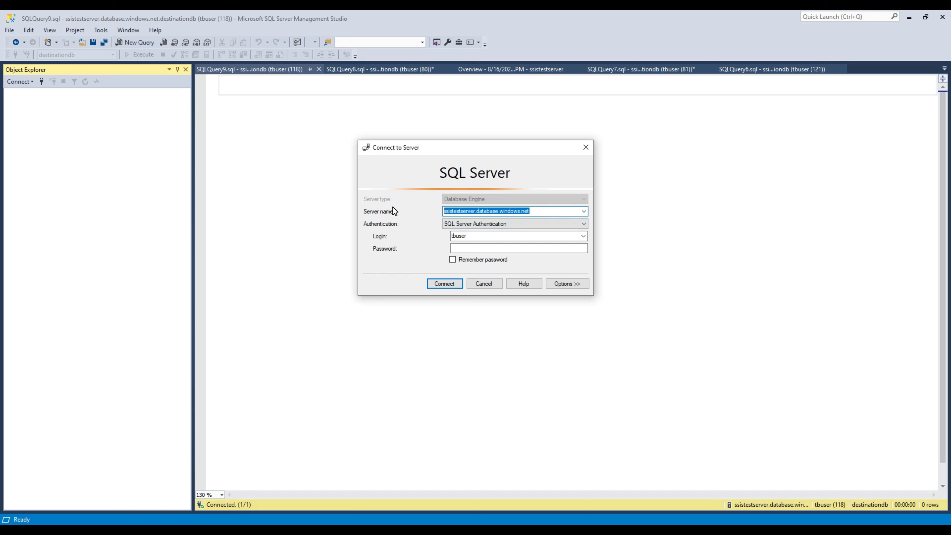
key(ctrl+v)
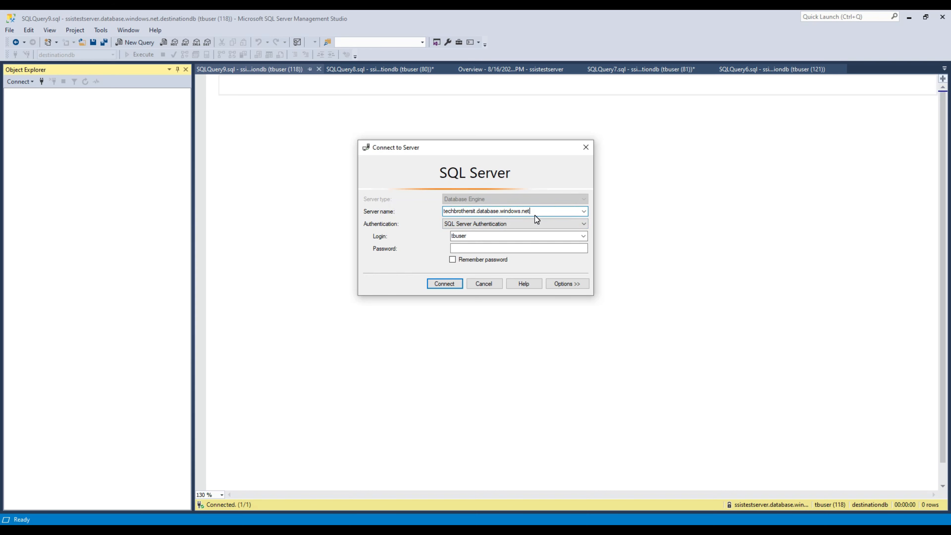
click(486, 247)
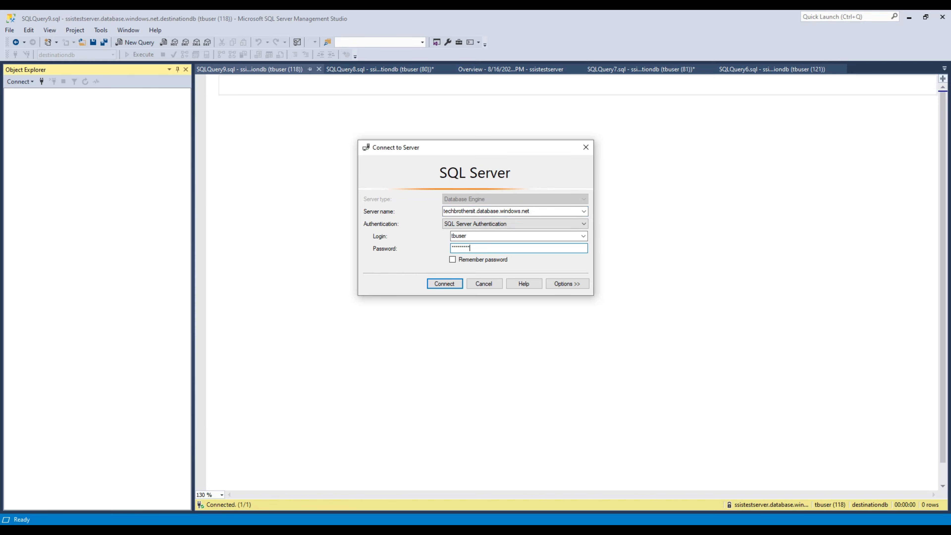
key(Return)
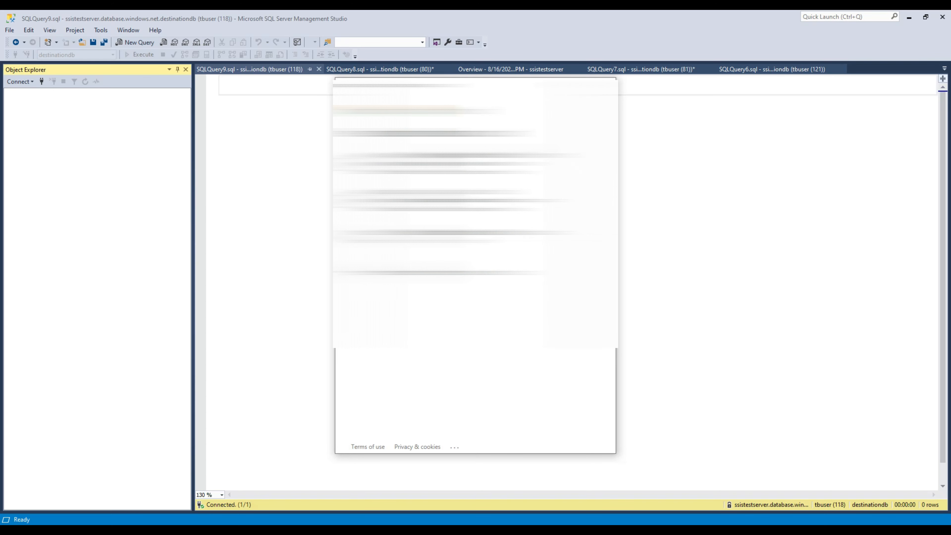
click(476, 236)
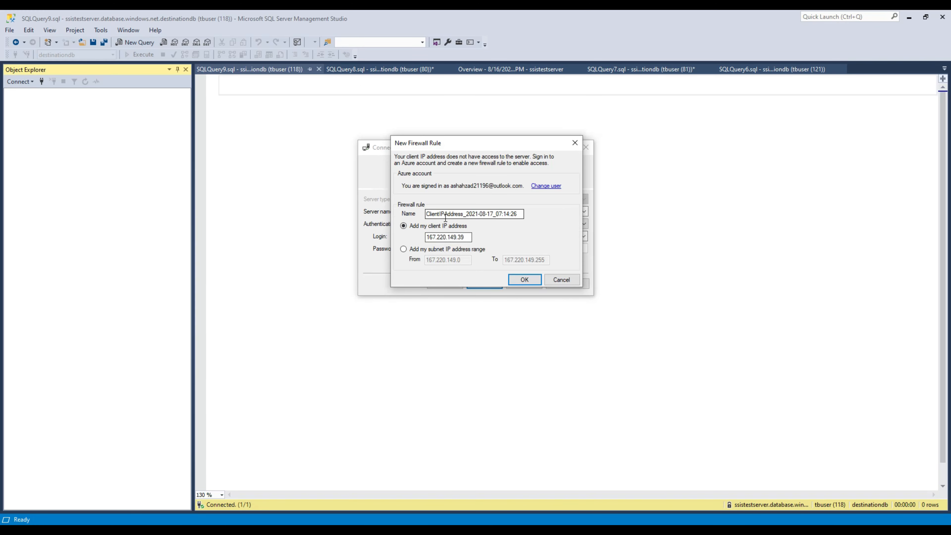
click(525, 278)
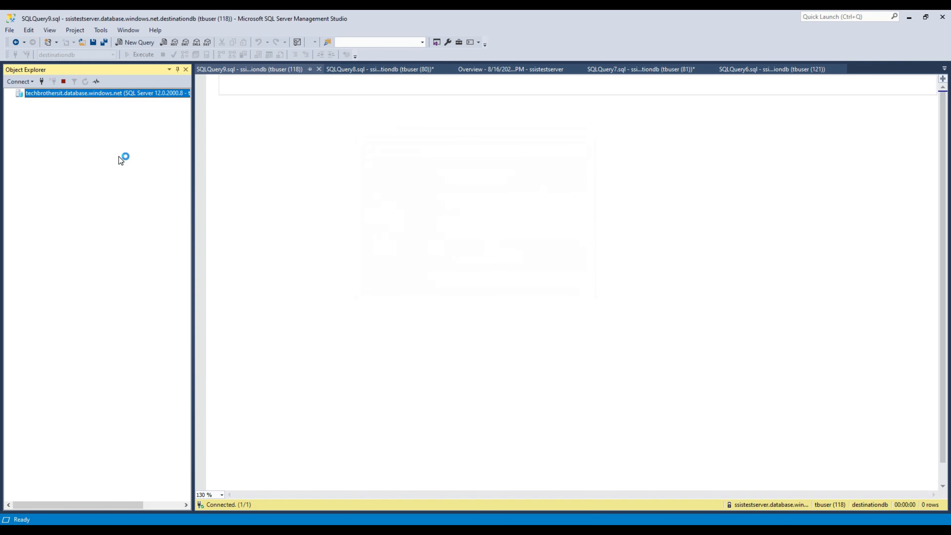
Step: Run 'create database destinationdb' in a new query from the sourcedb database
click(20, 102)
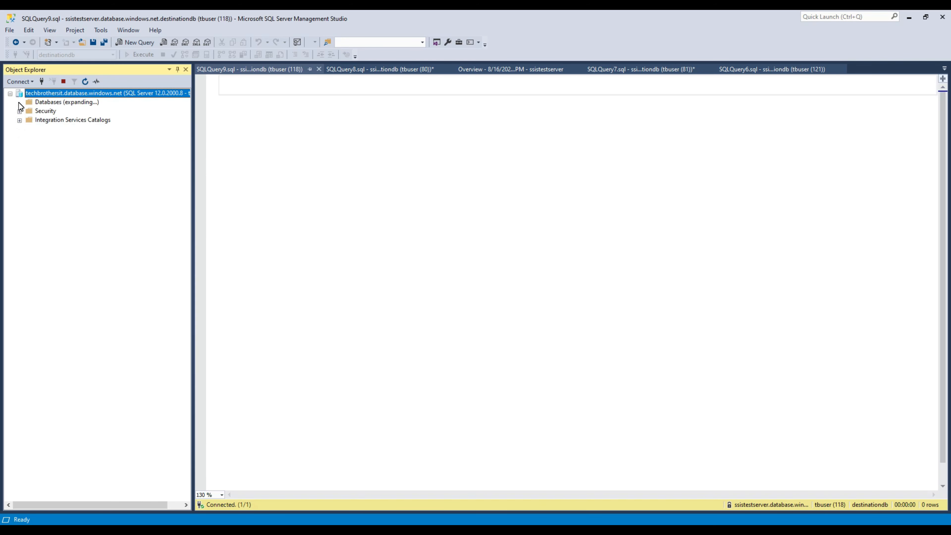
click(57, 121)
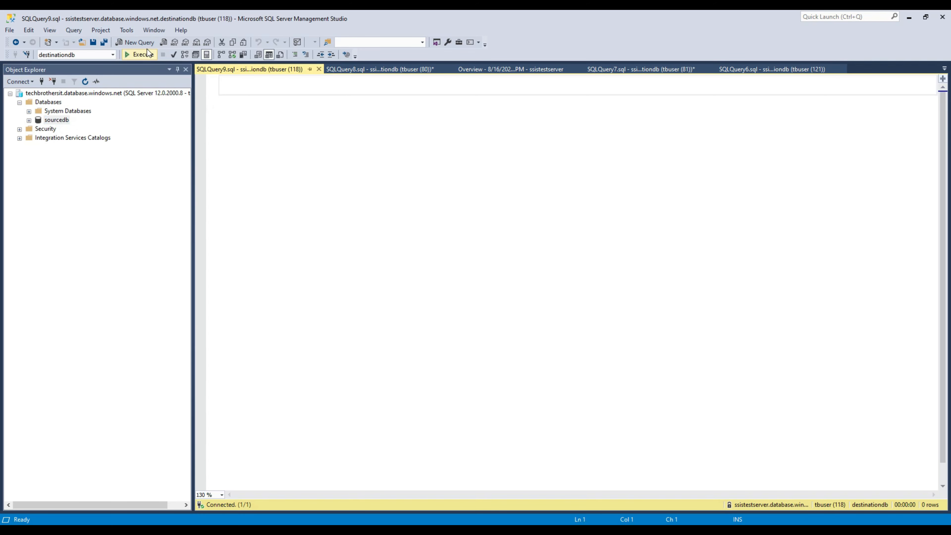
click(139, 41)
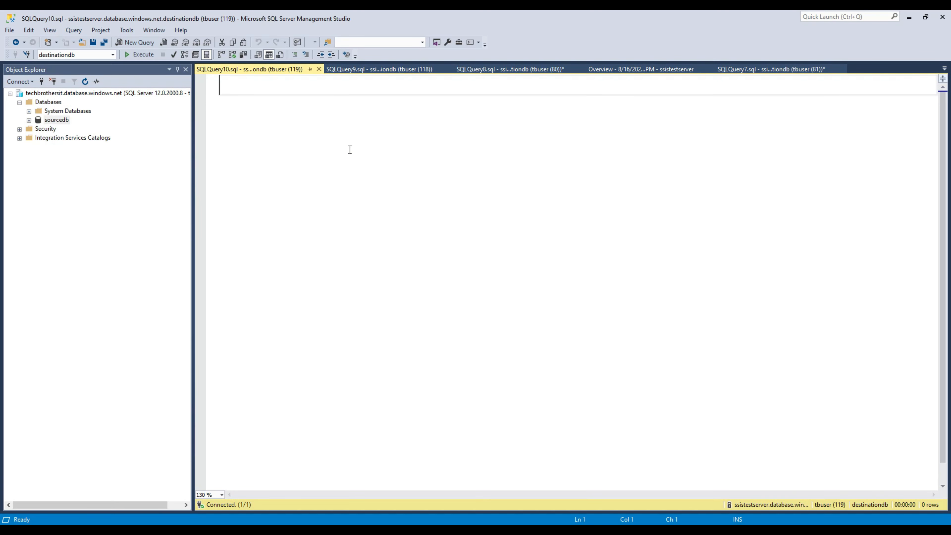
text(create )
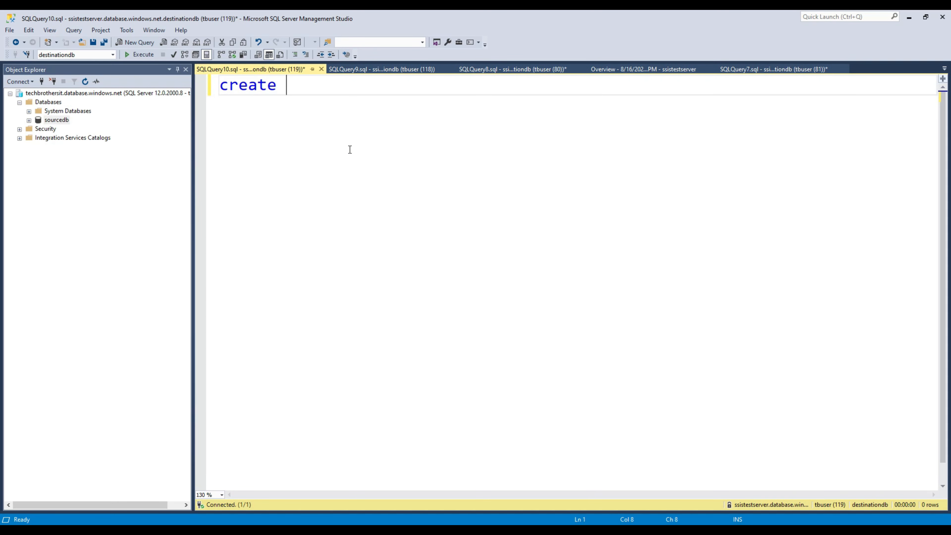
text(database)
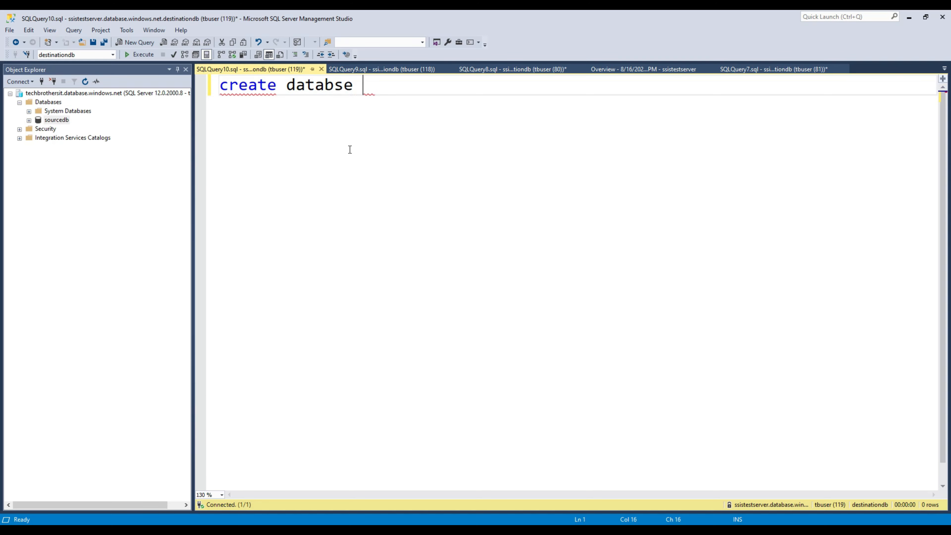
key(BackSpace)
key(BackSpace)
key(BackSpace)
text(ase des)
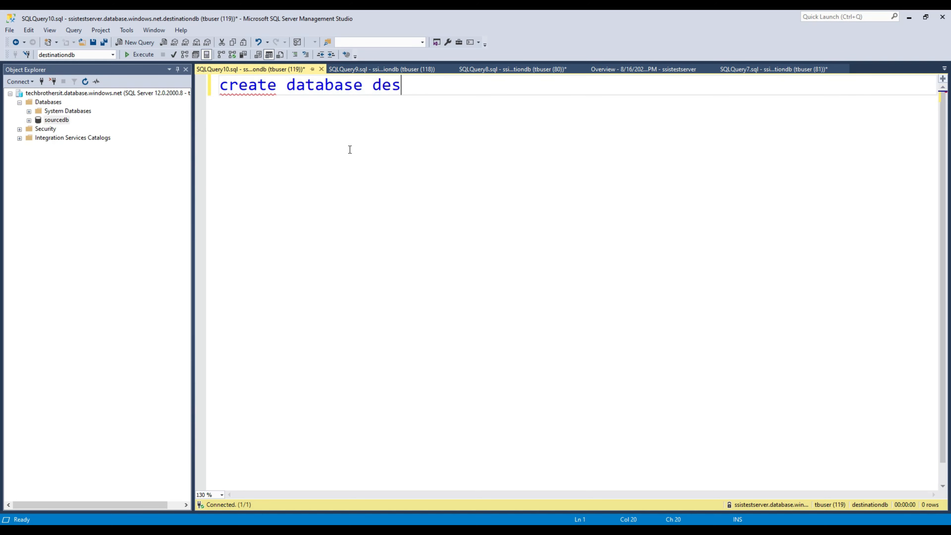
text(tinationdb)
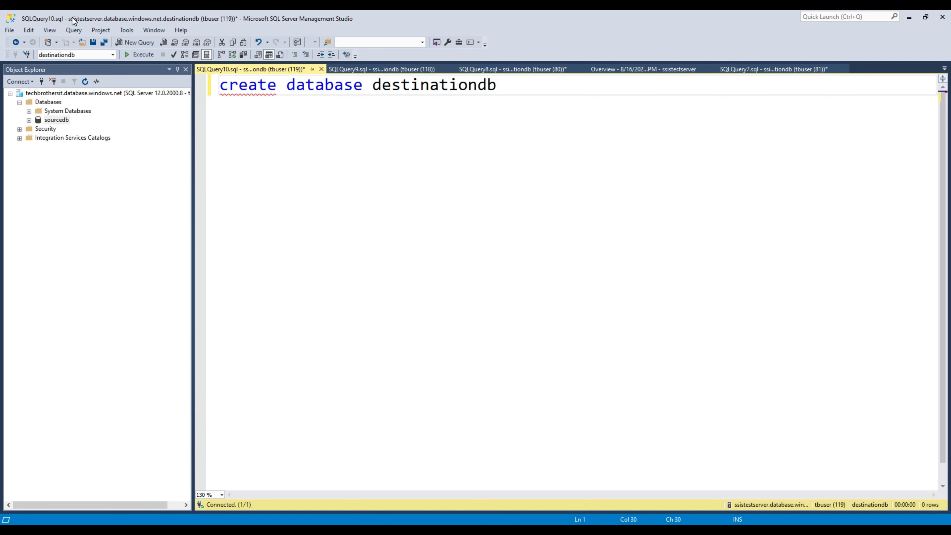
click(129, 59)
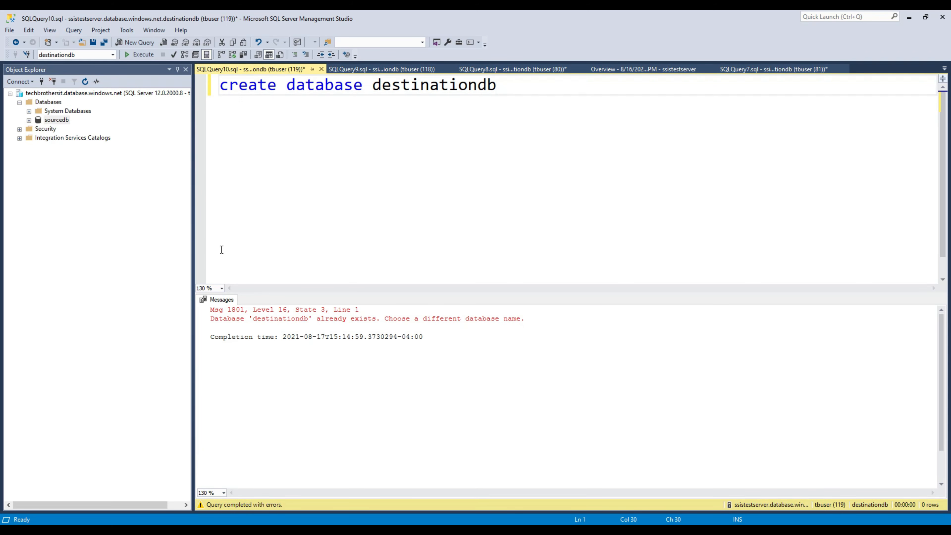
Step: Discard the failed query and rerun 'create database destinationdb' against the server's master database
click(103, 94)
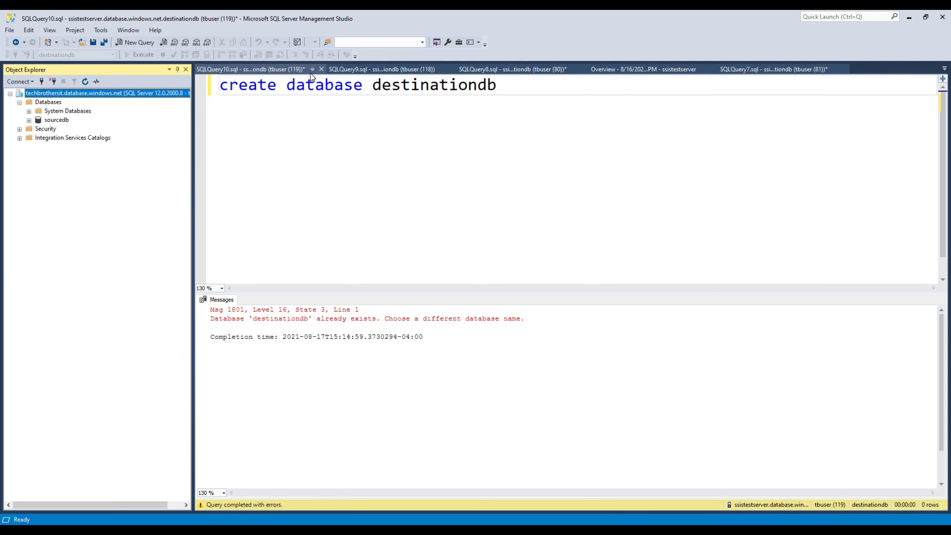
click(322, 69)
click(530, 334)
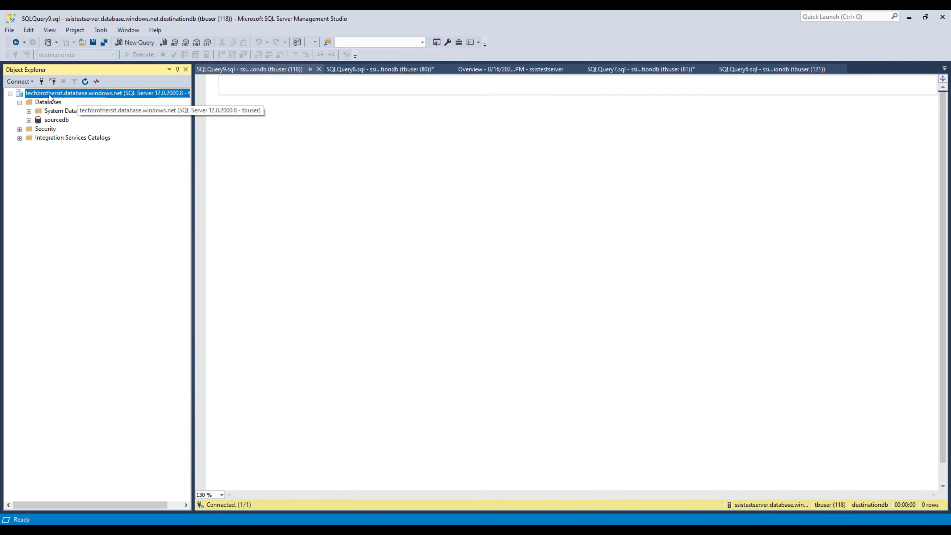
click(129, 42)
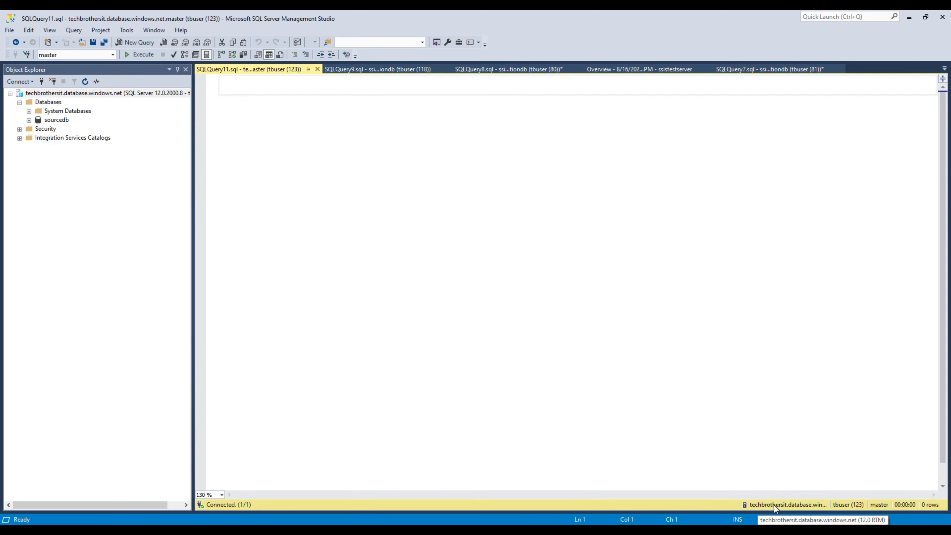
text(create database)
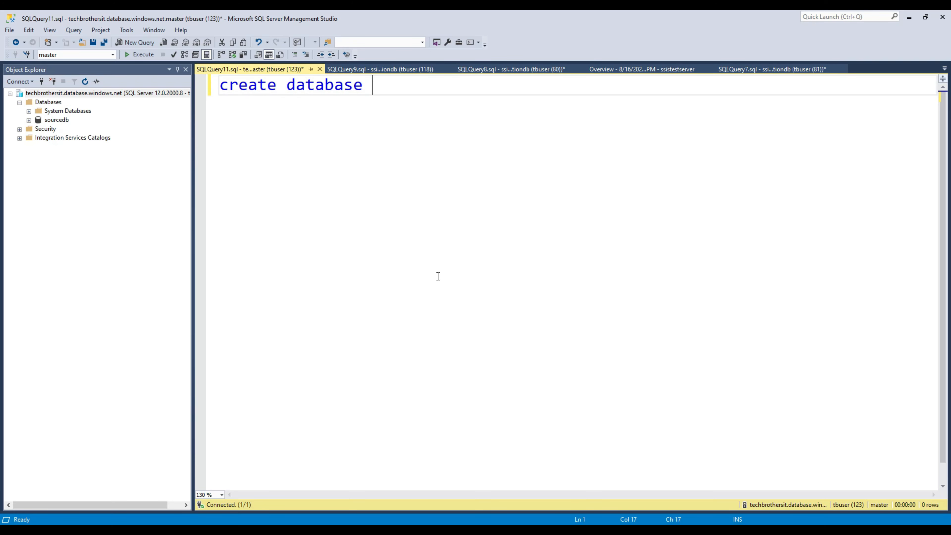
text( destinationdb)
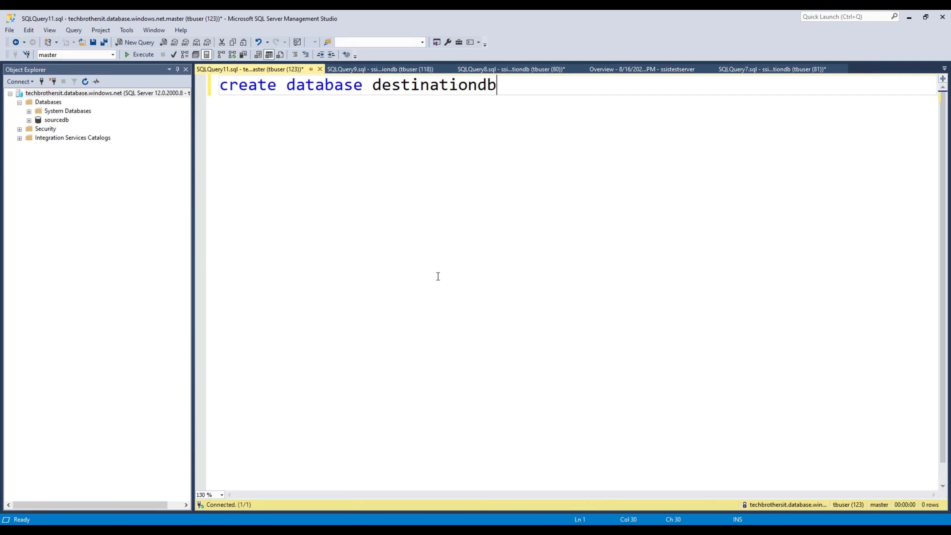
click(134, 55)
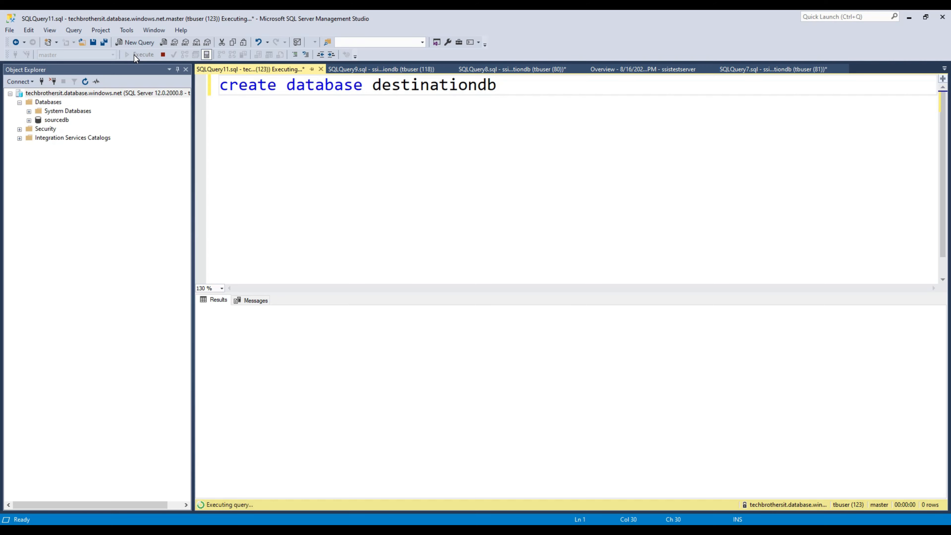
Step: In a new sourcedb query, write create table dbo.Customer(id int,name varchar(100))
click(60, 120)
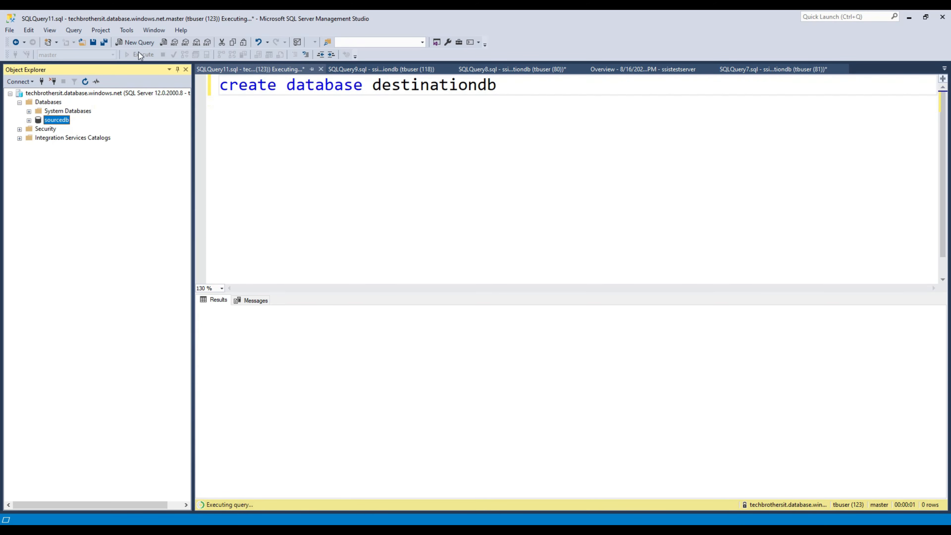
click(135, 41)
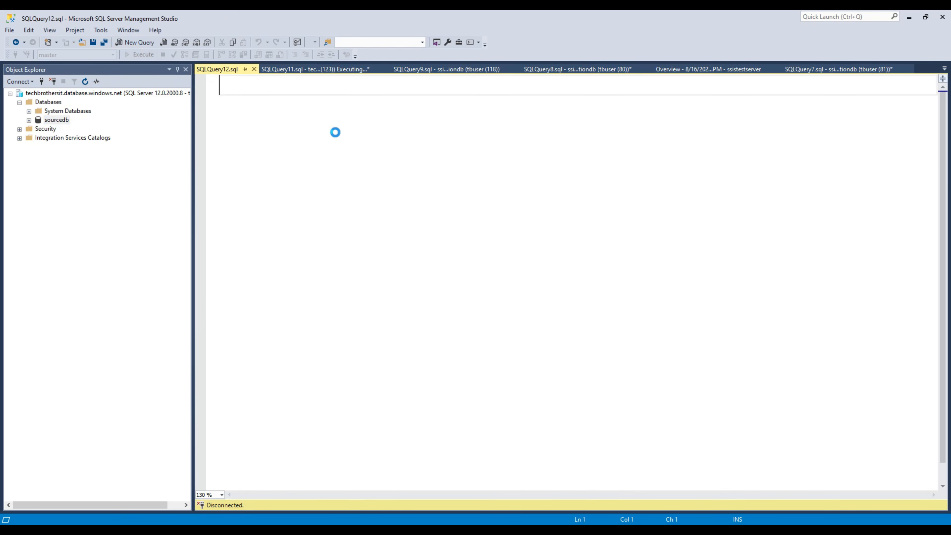
text(create table dbo.)
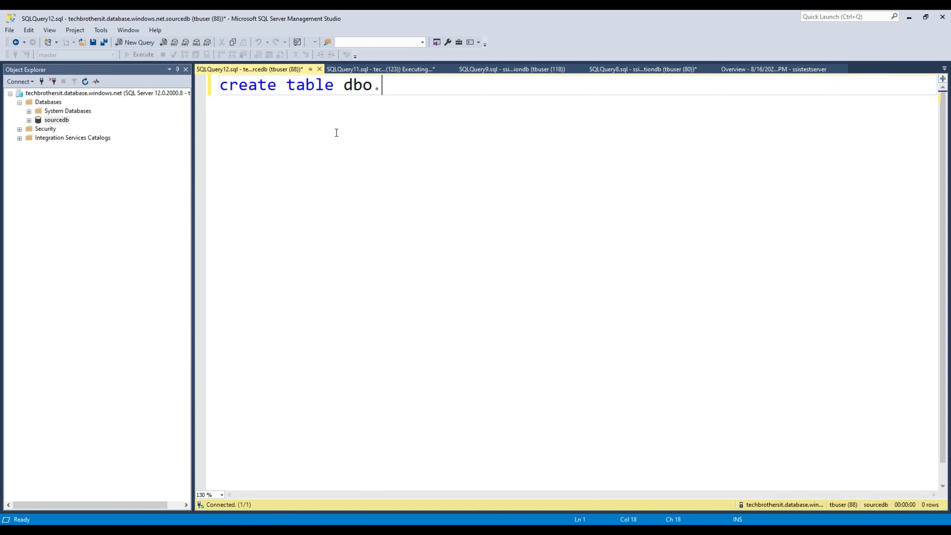
text(Customer()
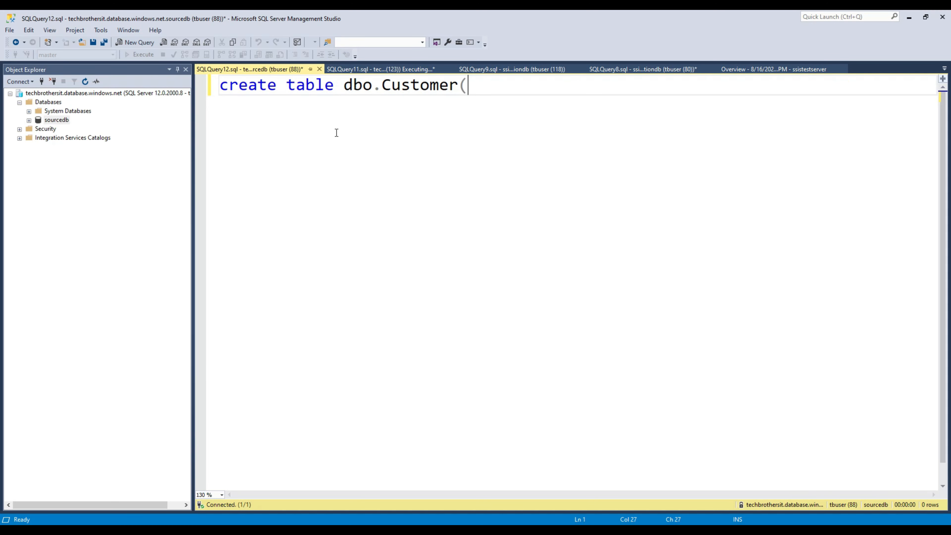
text(id int,name v)
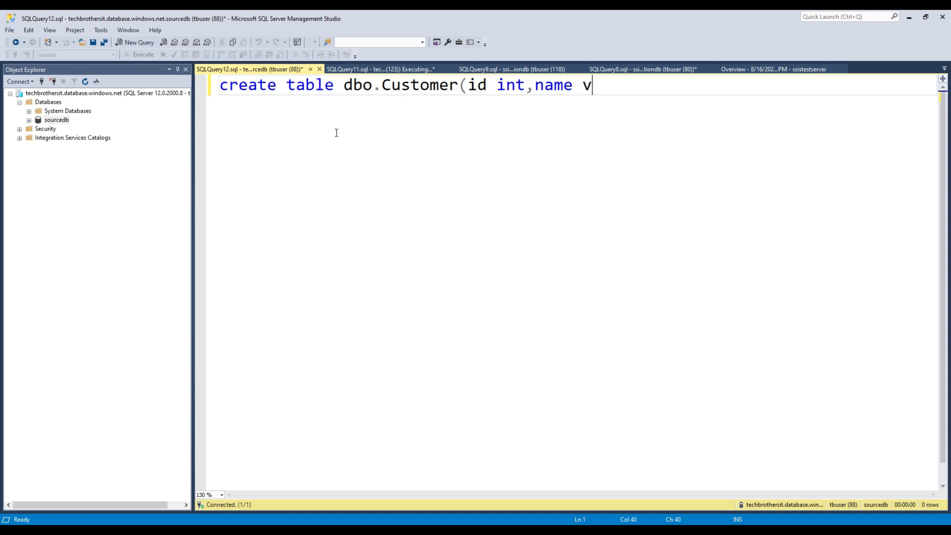
text(archar(100)
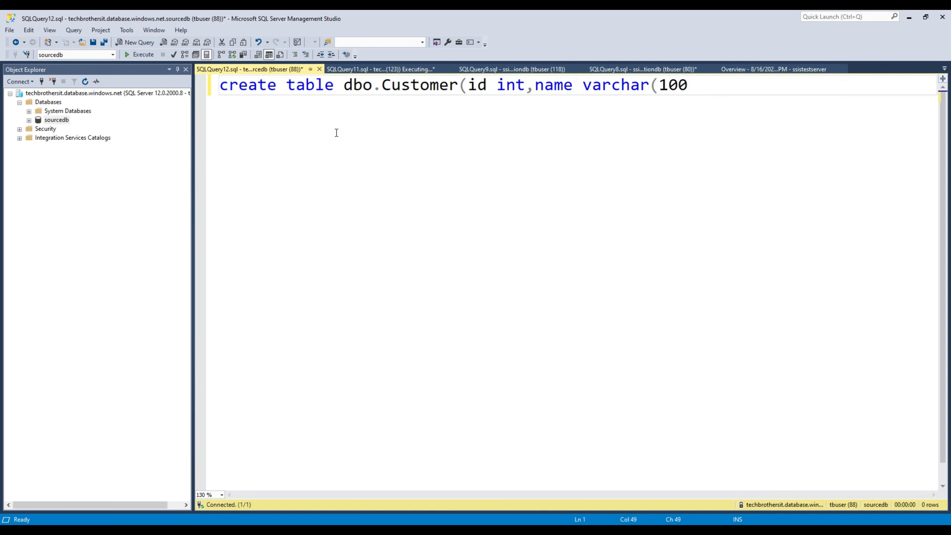
text()))
Step: Insert a customer row with id 1 and a name into dbo.Customer and run it
key(Return)
text(go)
key(Return)
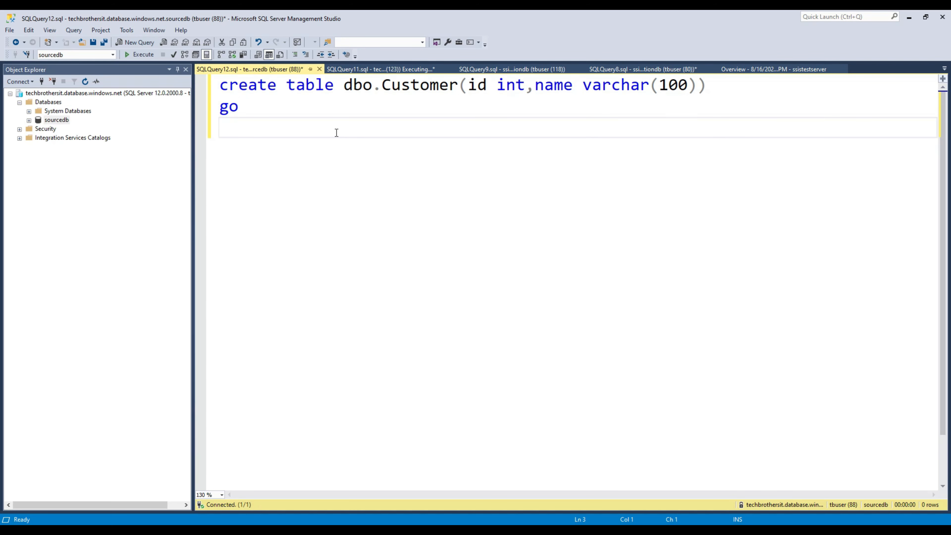
text(insert into dbo.)
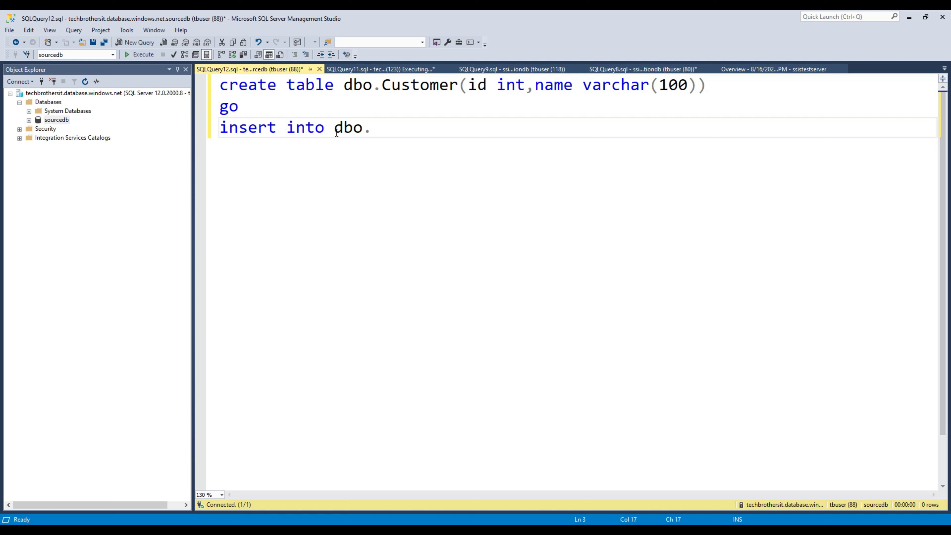
text(Customer v)
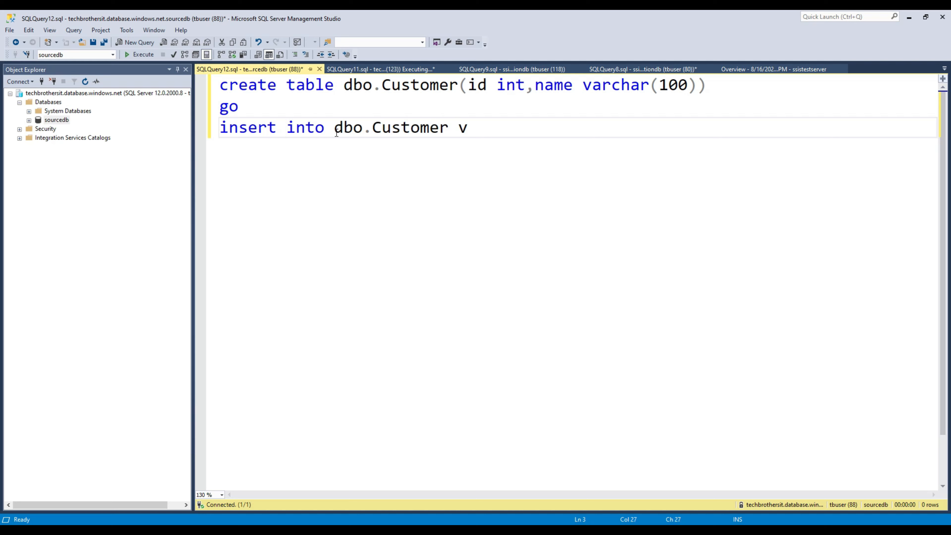
text(alues()
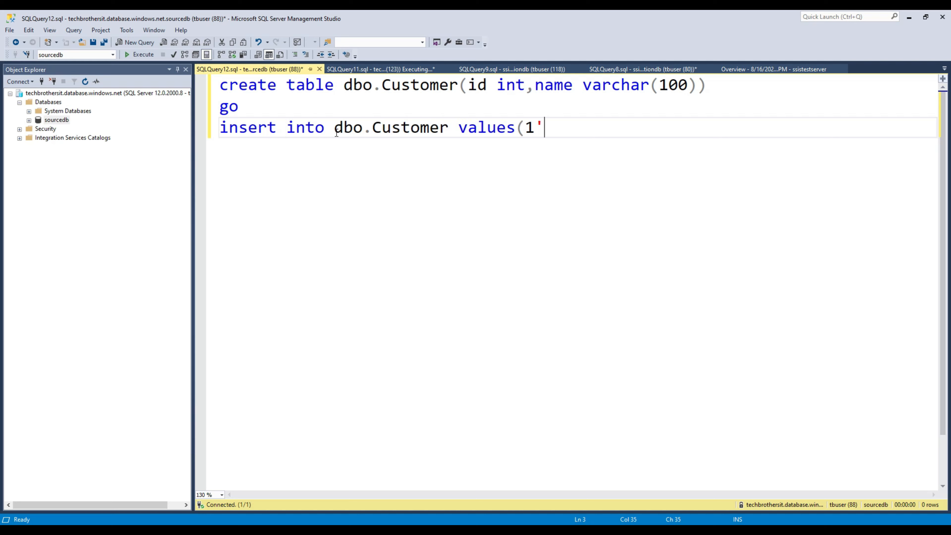
text(1,'aamir'))
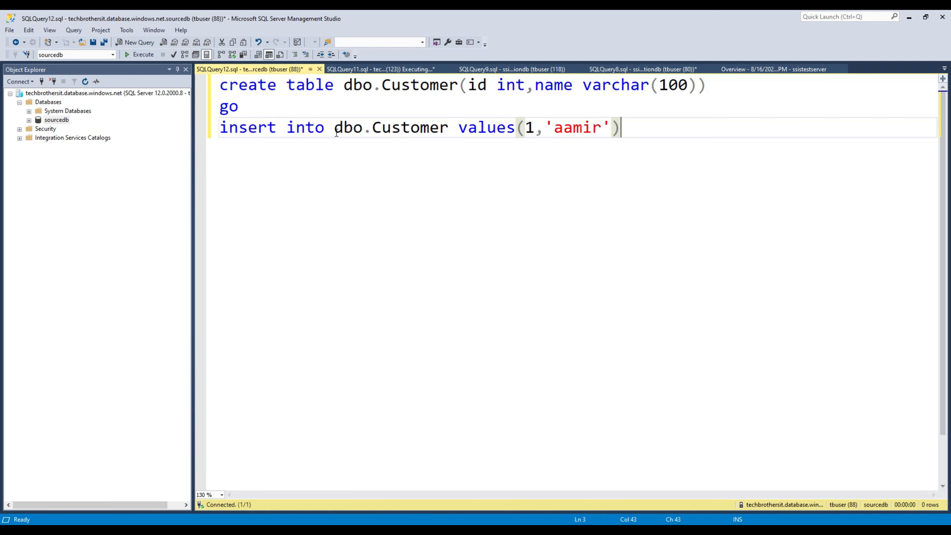
drag(261, 107, 186, 97)
key(Delete)
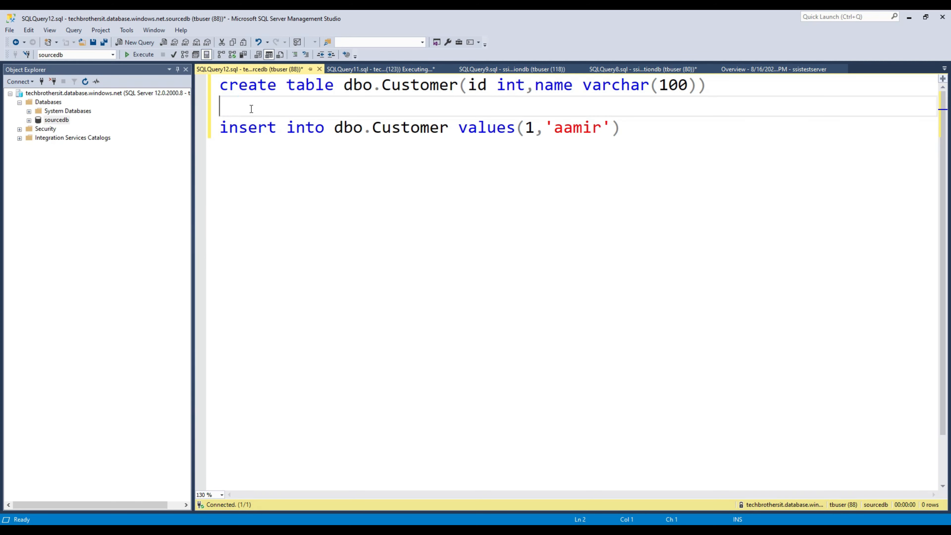
click(149, 55)
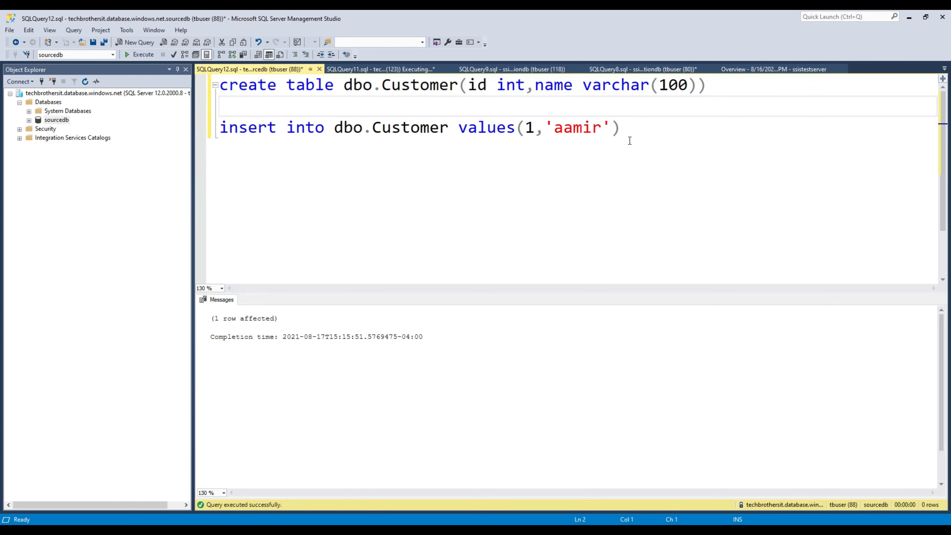
Step: Run Select * from dbo.Customer to verify the inserted row
click(633, 133)
key(Return)
text(Select )
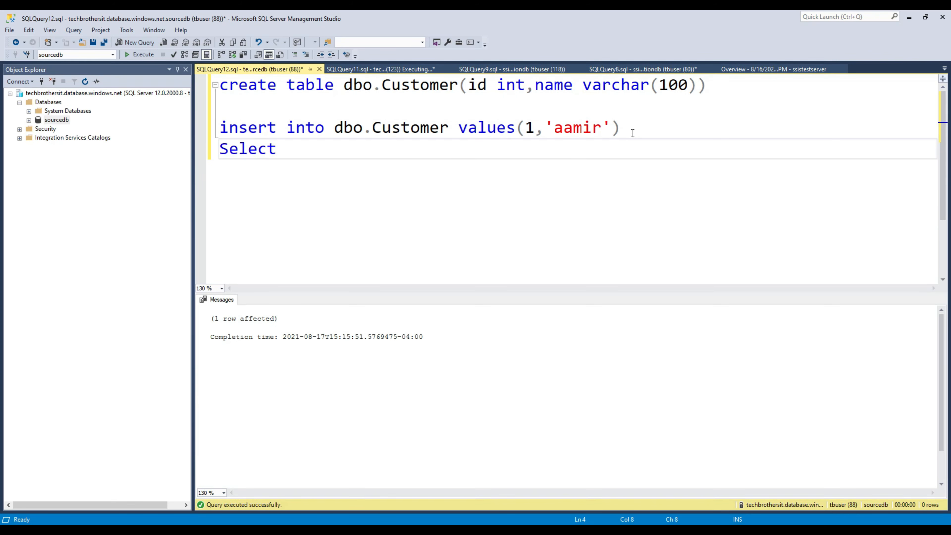
text(* from dbo.cu)
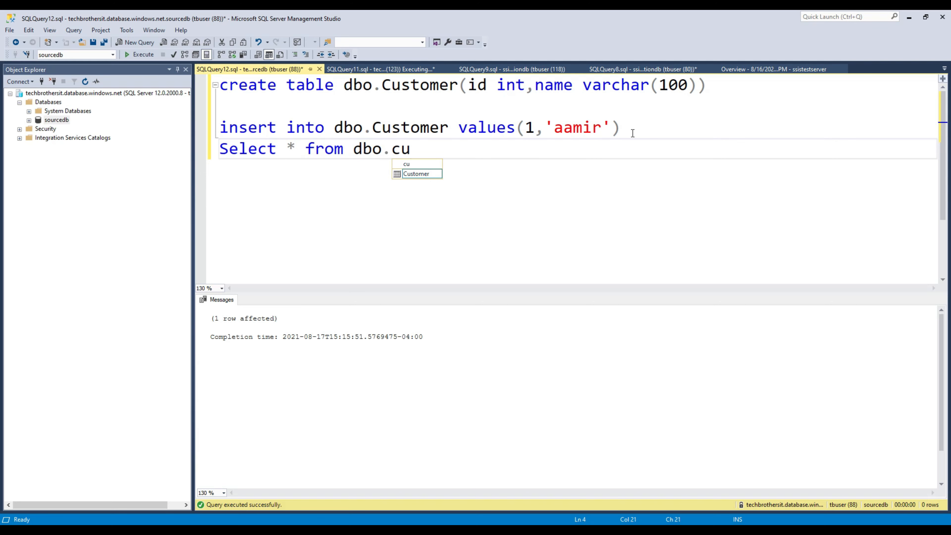
key(Tab)
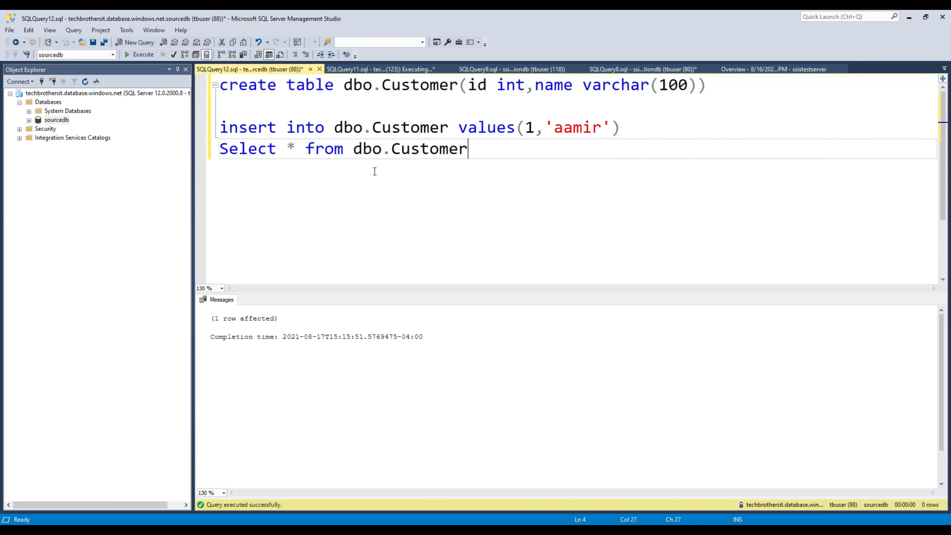
key(shift+Home)
click(135, 54)
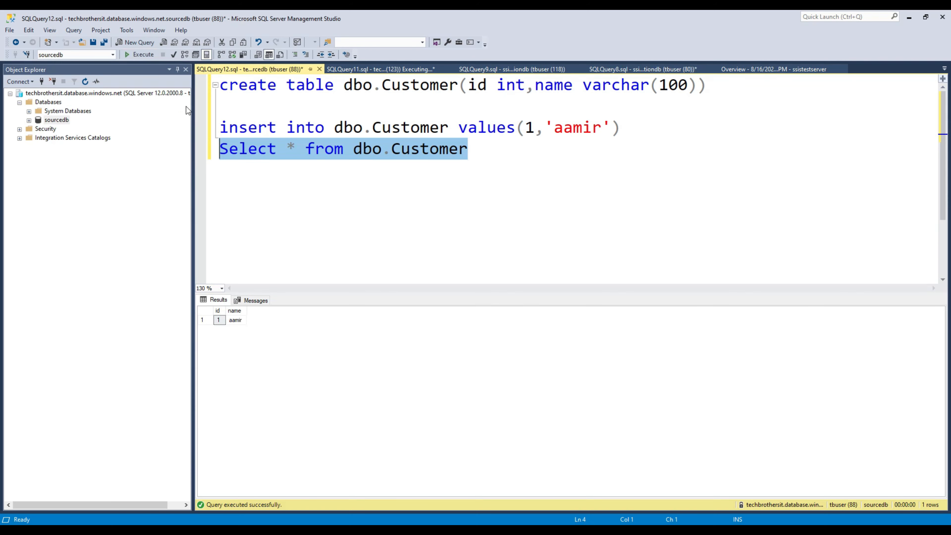
Step: Copy the create table statement, refresh Databases, and open a new query on destinationdb
click(462, 98)
drag(724, 82, 220, 84)
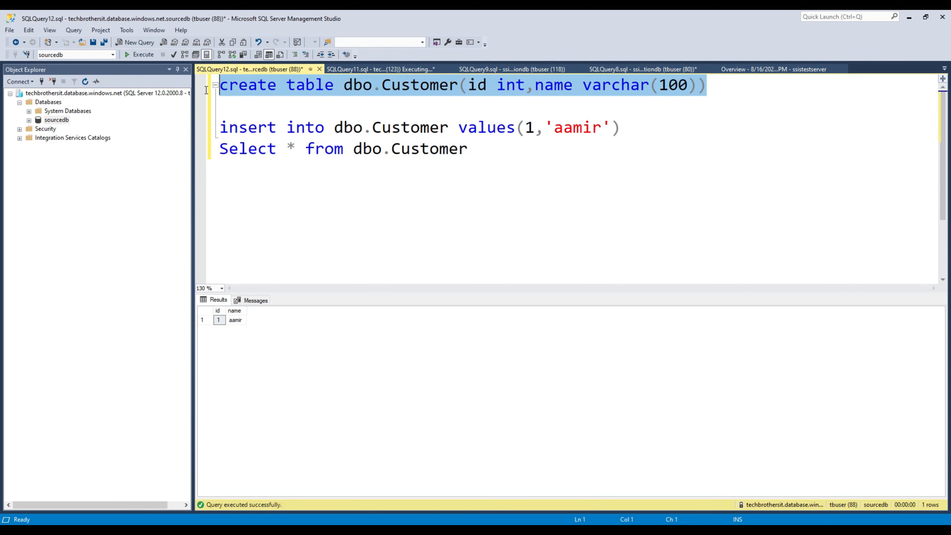
right_click(243, 90)
click(271, 109)
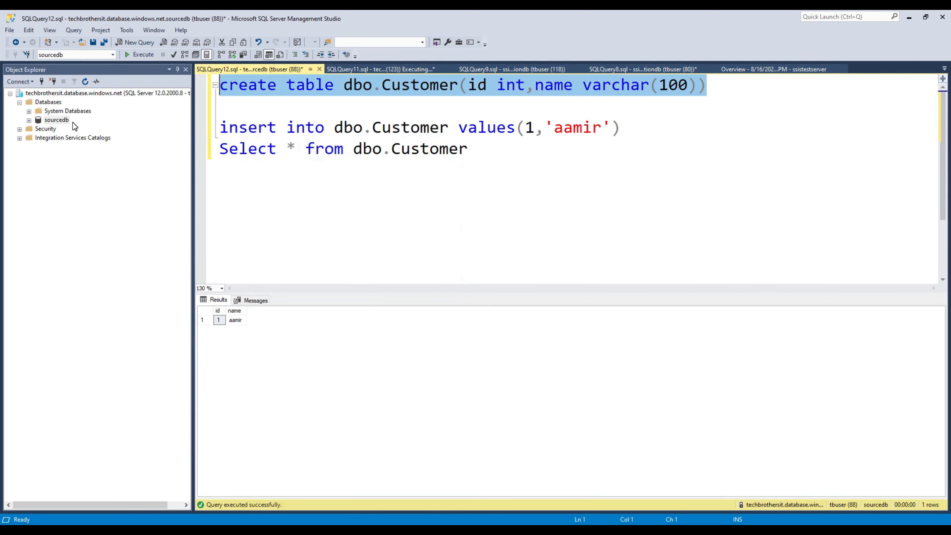
click(53, 102)
click(85, 81)
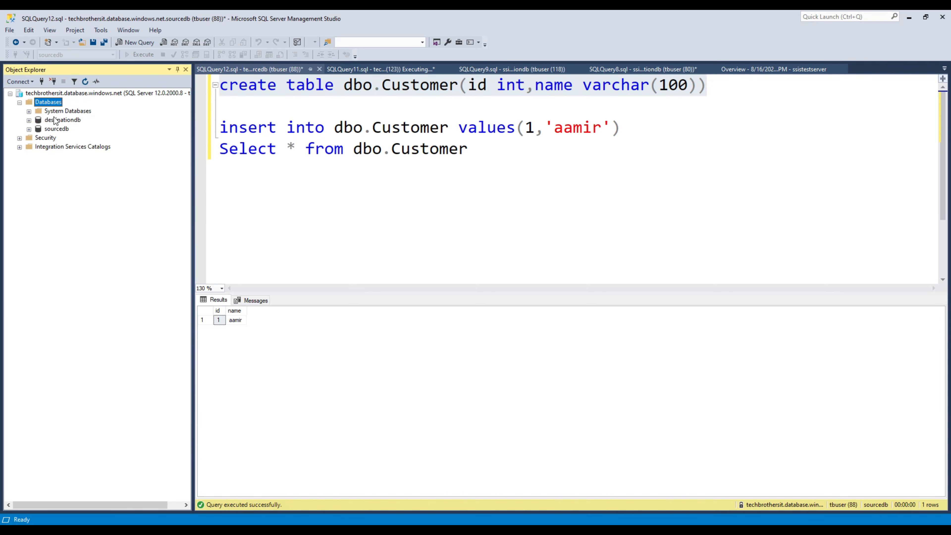
click(65, 121)
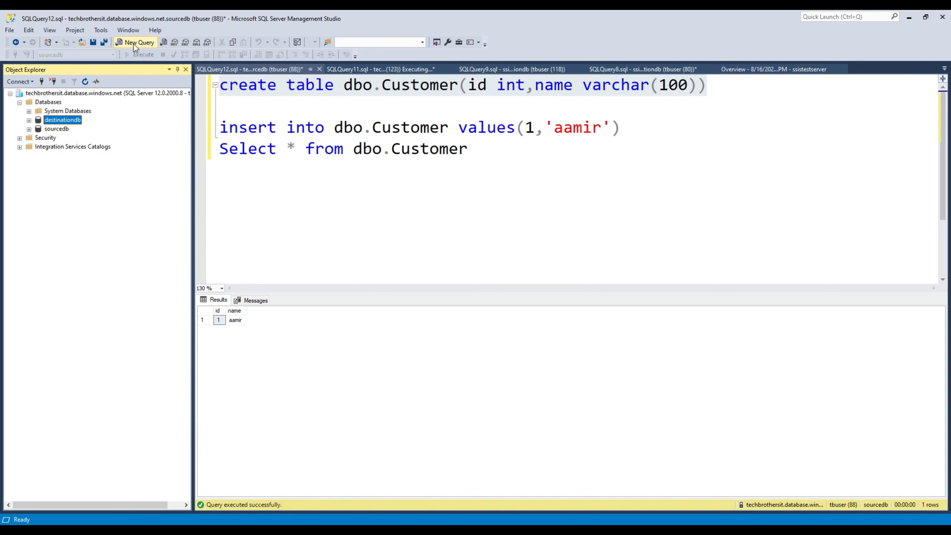
click(134, 43)
Step: Create the dbo.dest_Customer table in destinationdb from the pasted CREATE TABLE statement
key(ctrl+v)
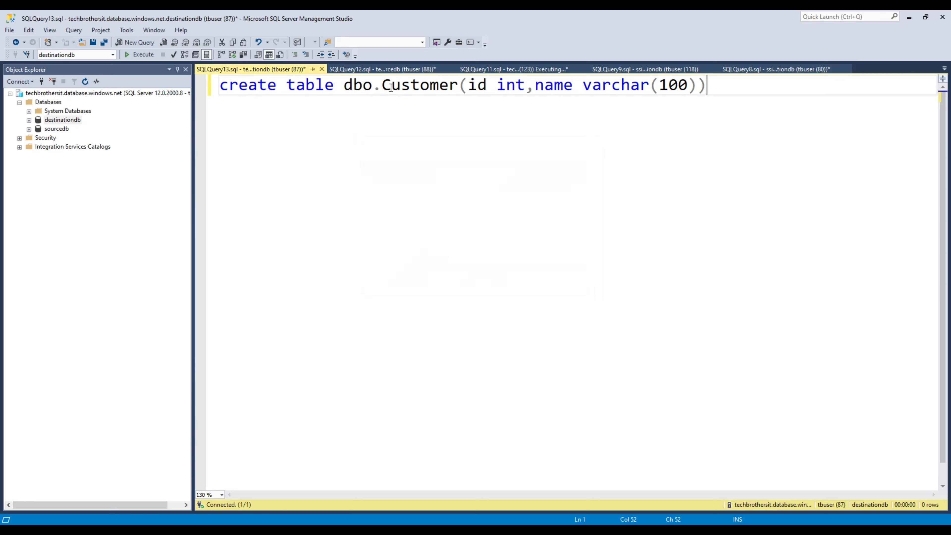
drag(457, 85, 379, 84)
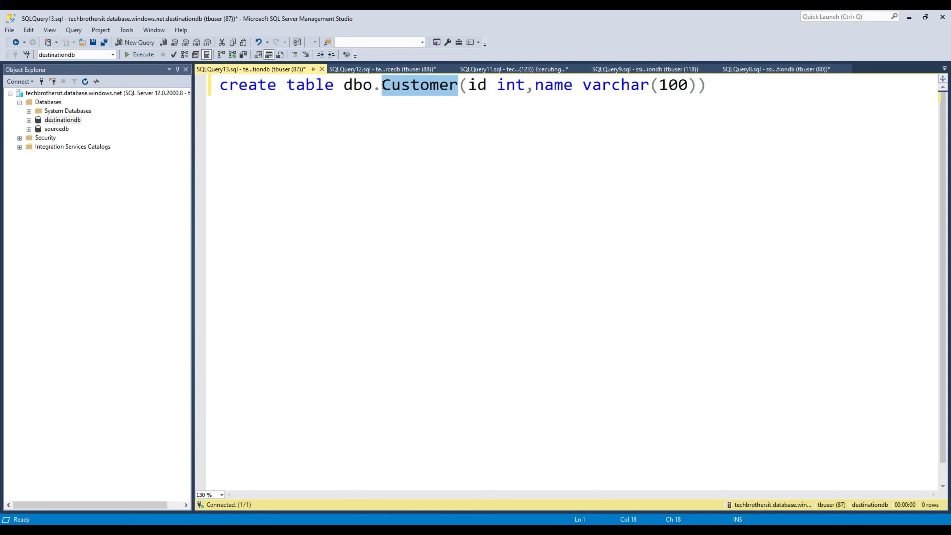
click(385, 88)
text(dest)
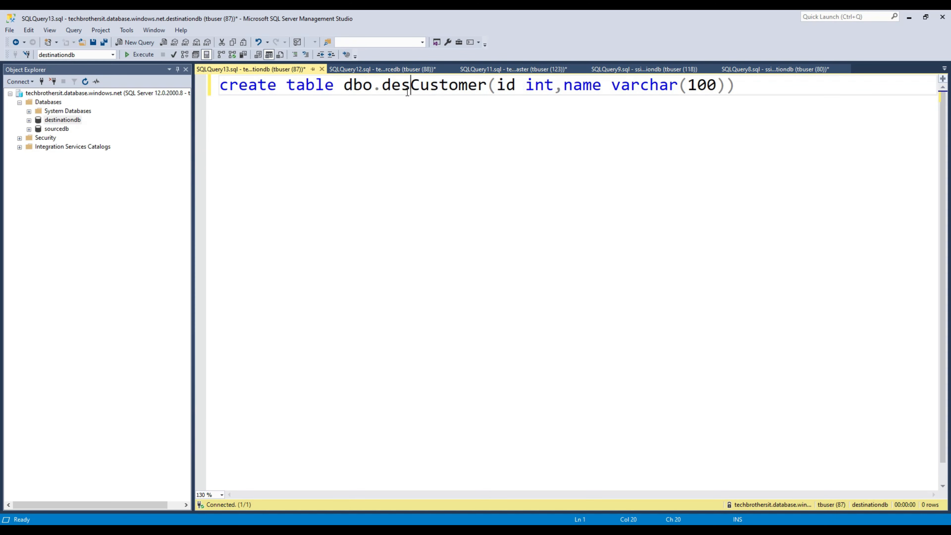
text(_)
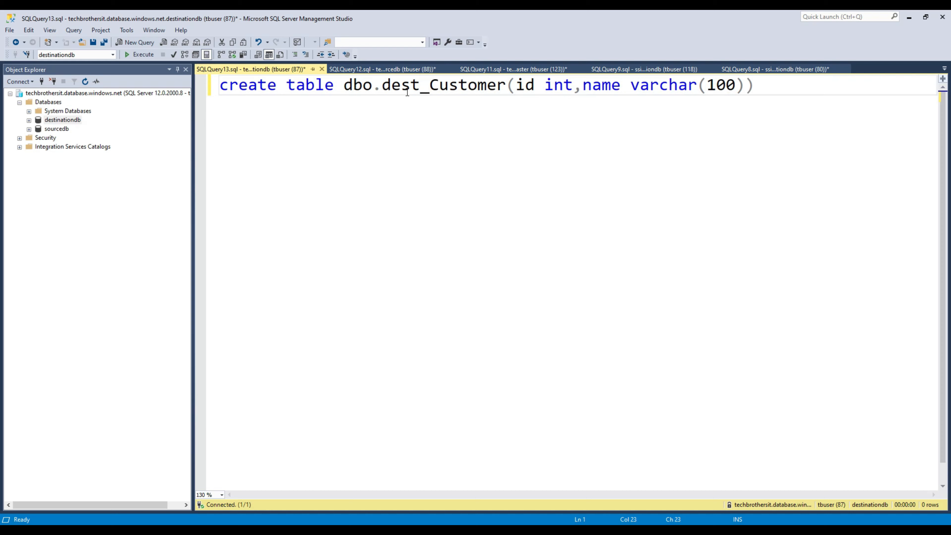
click(456, 123)
click(136, 55)
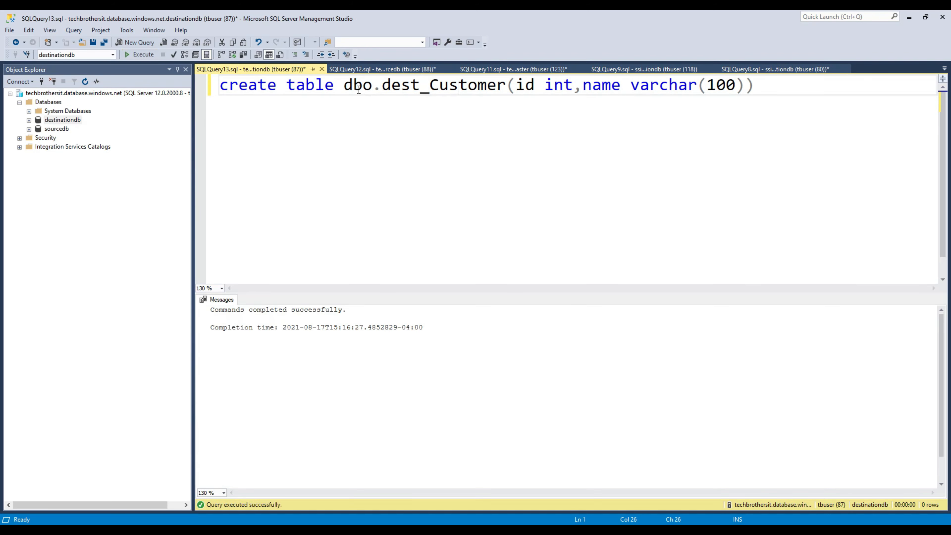
click(62, 120)
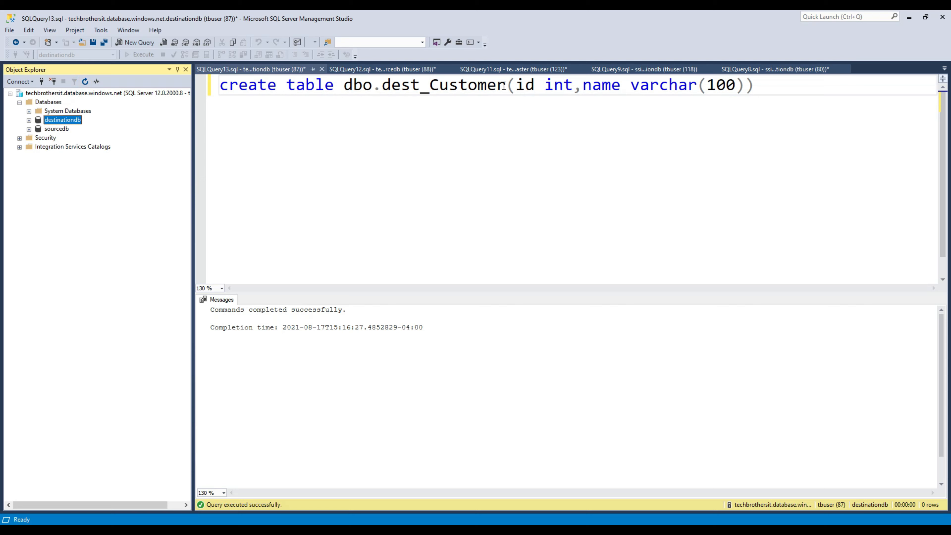
Step: Run SELECT * FROM dbo.dest_Customer to confirm the new table has no rows
drag(503, 86, 343, 85)
right_click(344, 75)
click(384, 109)
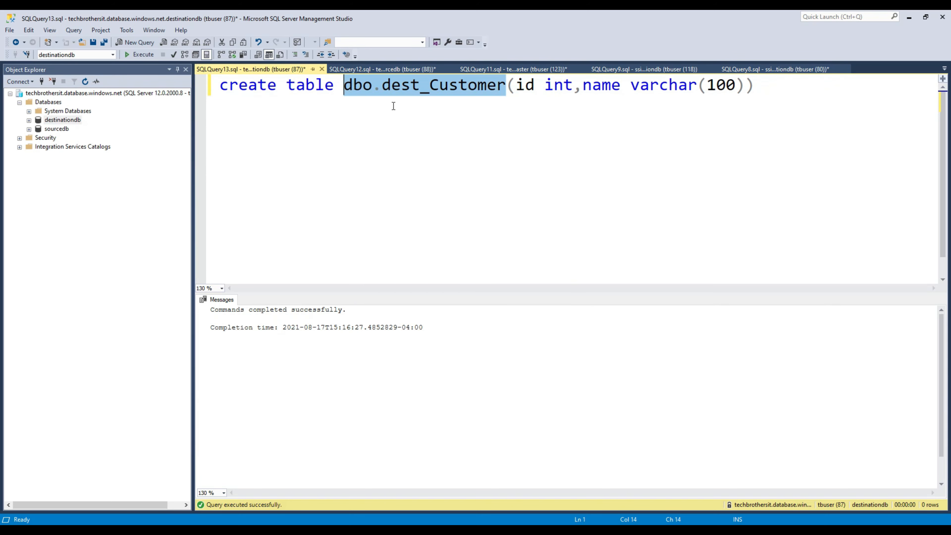
click(771, 85)
key(Return)
key(Return)
text(Sele)
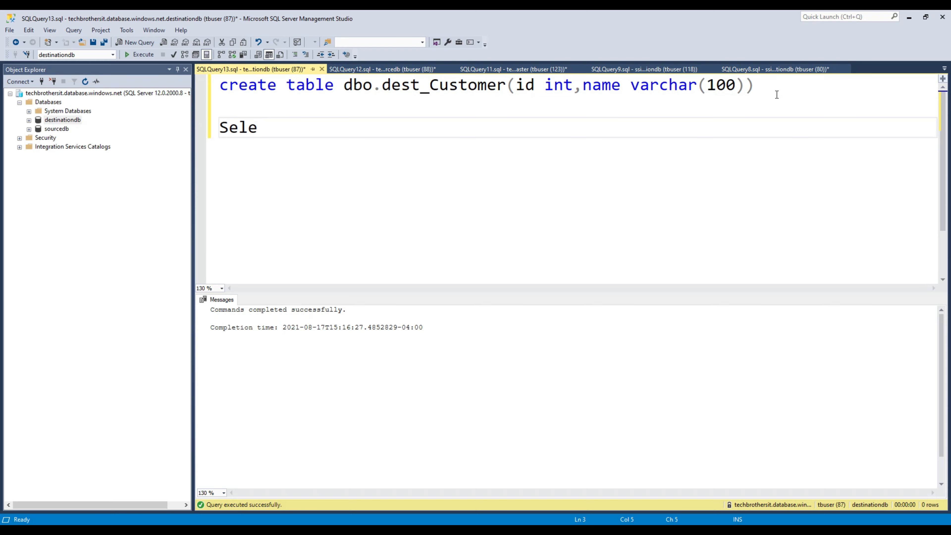
text(ct * from)
key(ctrl+v)
key(shift+Up)
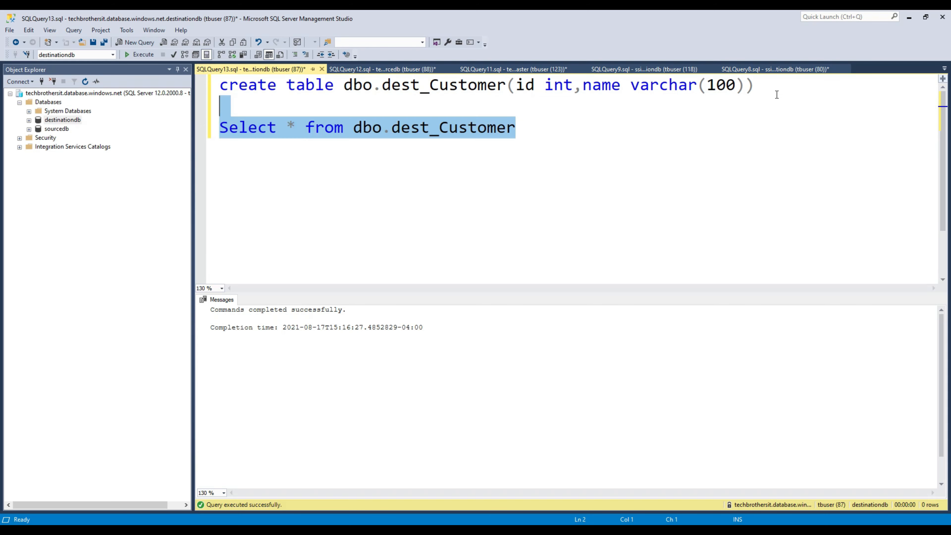
click(144, 55)
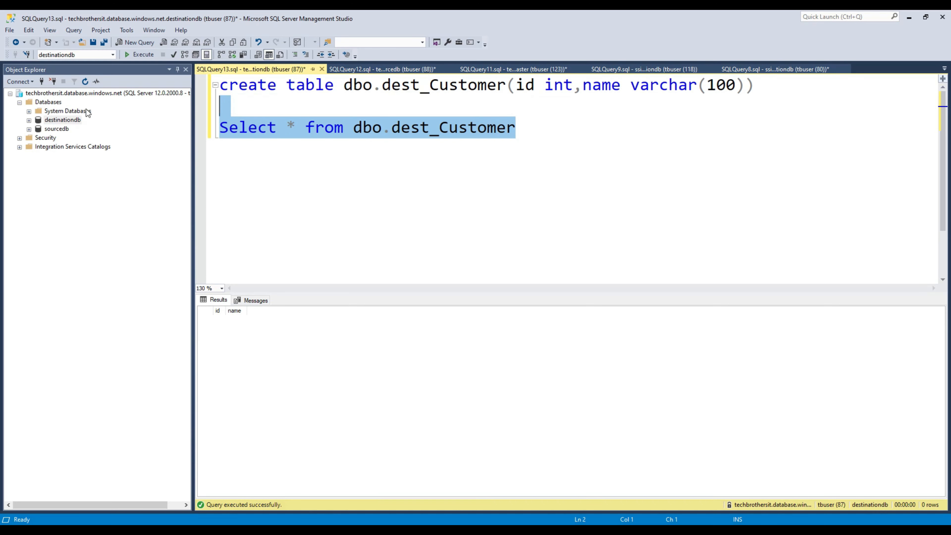
click(65, 129)
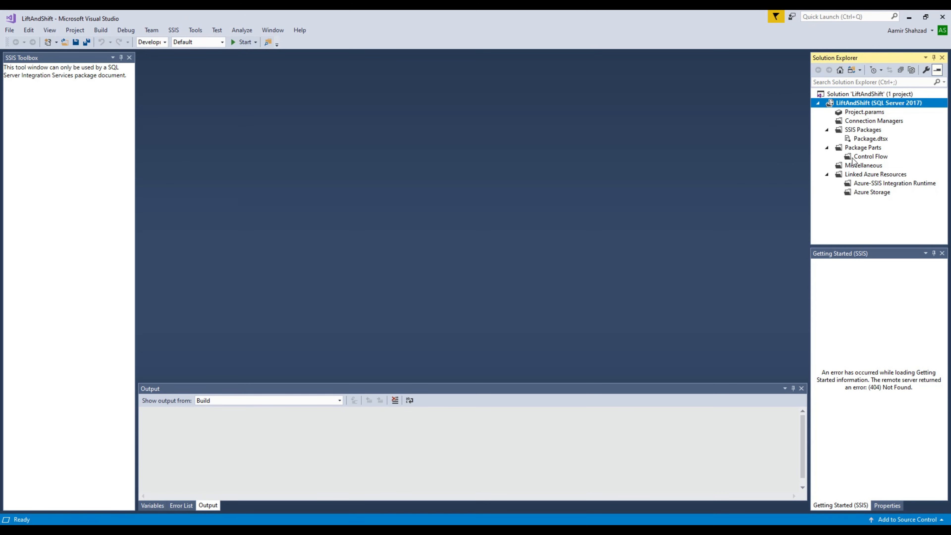
Step: Open Package.dtsx and add a Data Flow Task to its Control Flow
click(861, 139)
double_click(861, 139)
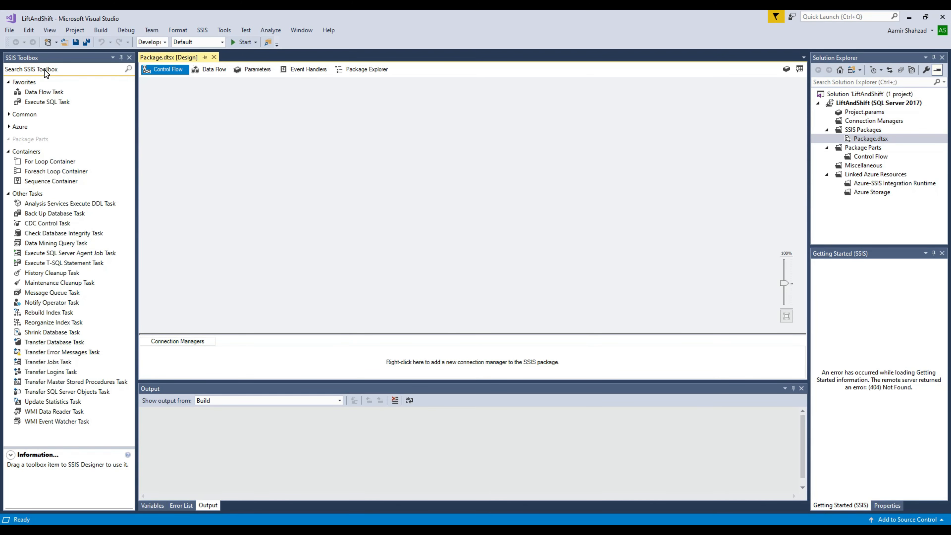
click(52, 71)
text(data)
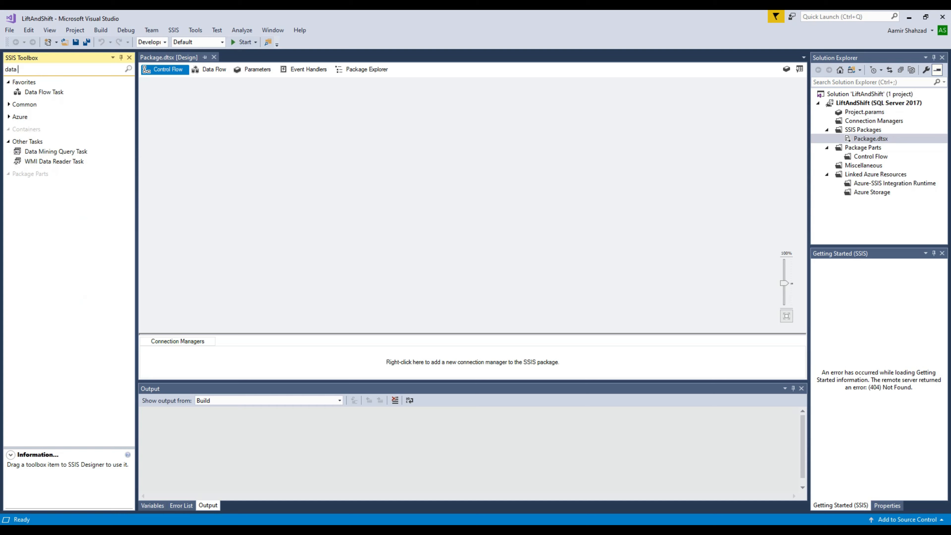
click(53, 93)
drag(52, 96, 282, 140)
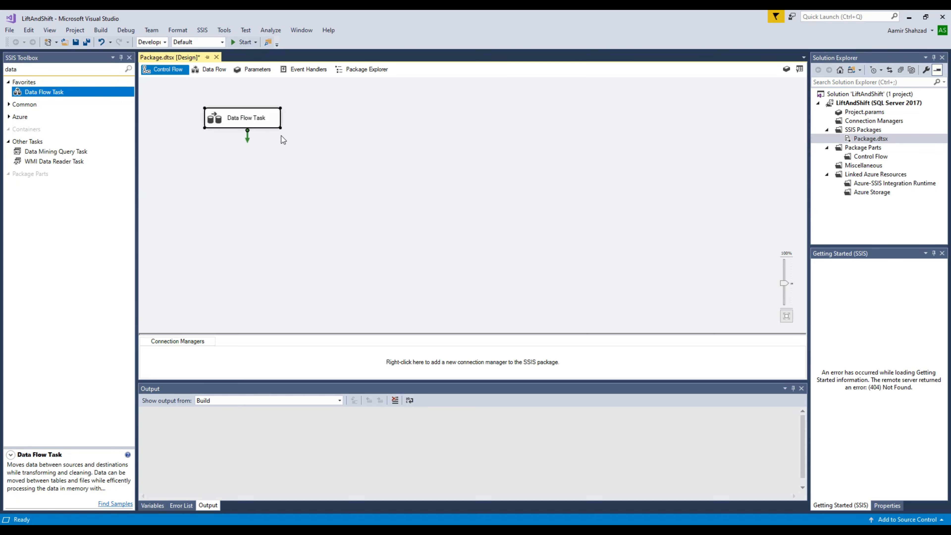
double_click(277, 125)
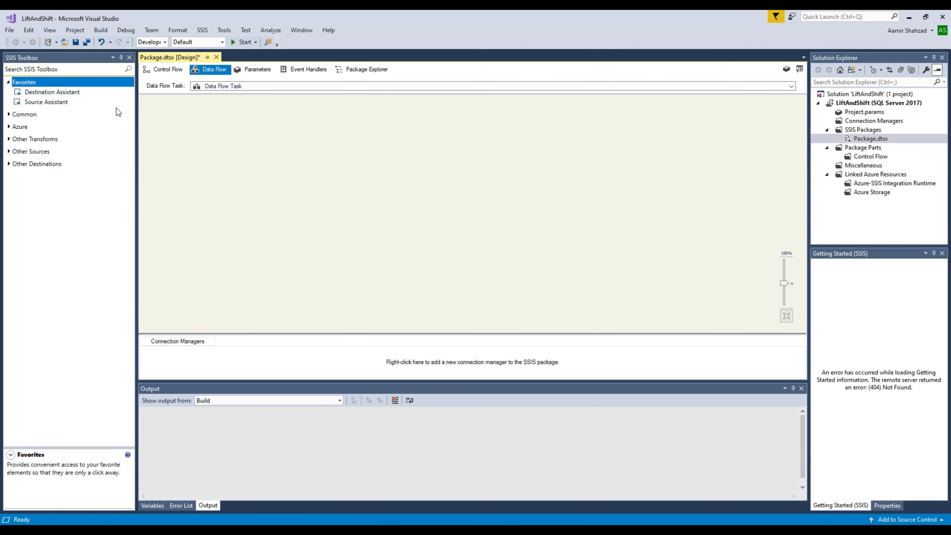
Step: Add an OLE DB Source above an OLE DB Destination in the data flow and open the source
click(8, 152)
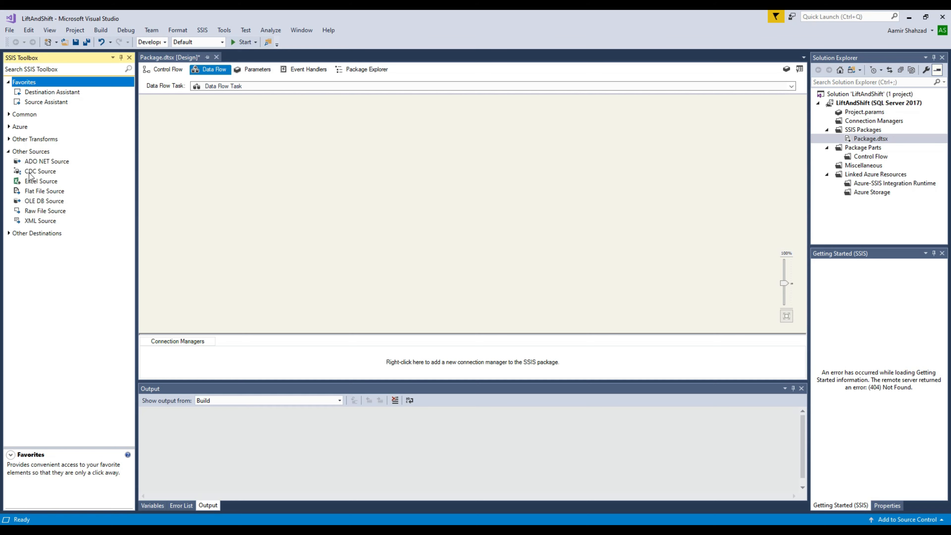
click(56, 201)
double_click(57, 204)
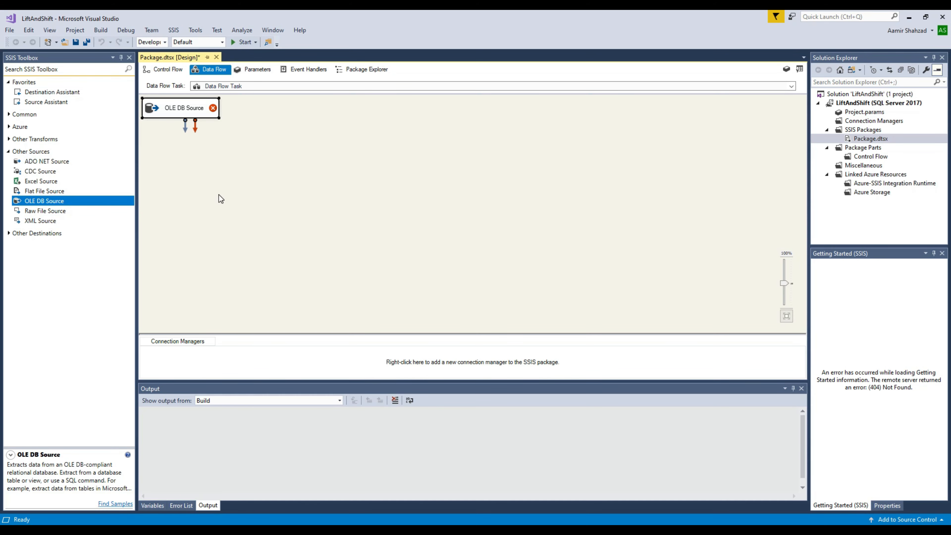
click(11, 234)
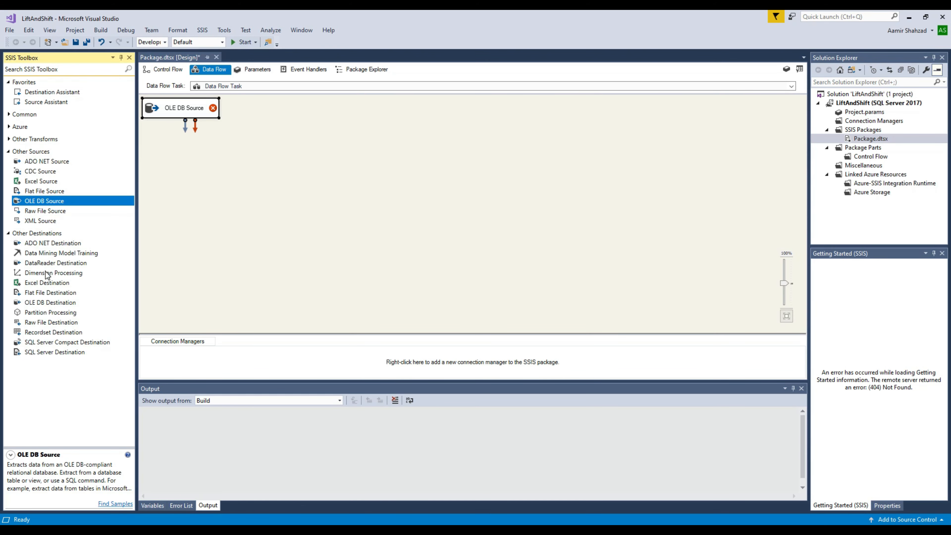
double_click(56, 303)
drag(231, 128, 360, 202)
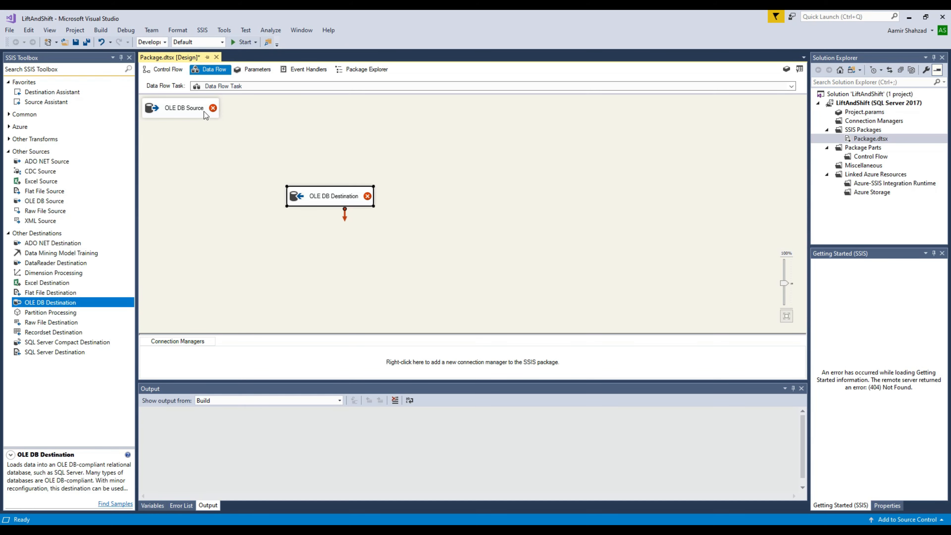
drag(205, 114, 355, 133)
double_click(362, 130)
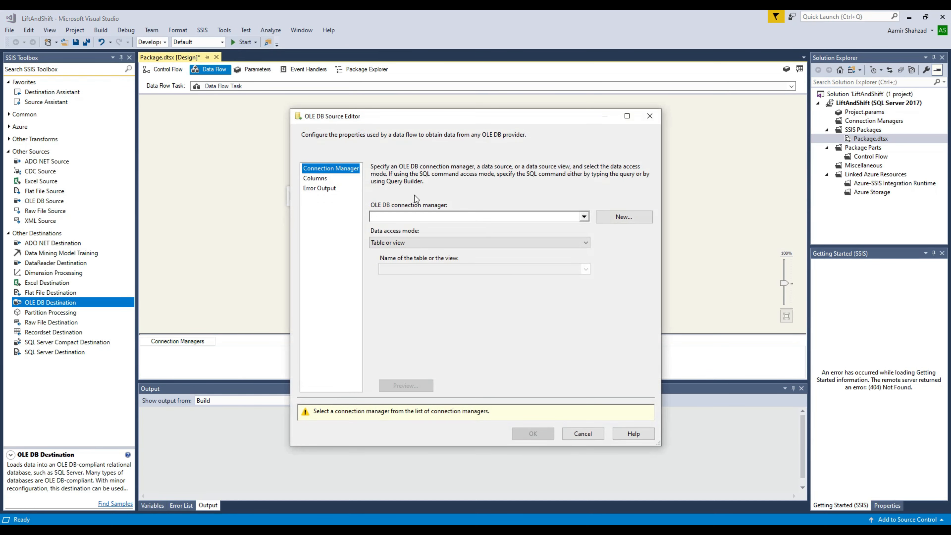
Step: Start a new source connection with the Azure SQL server and sourcedb; the Windows-login test fails
click(631, 216)
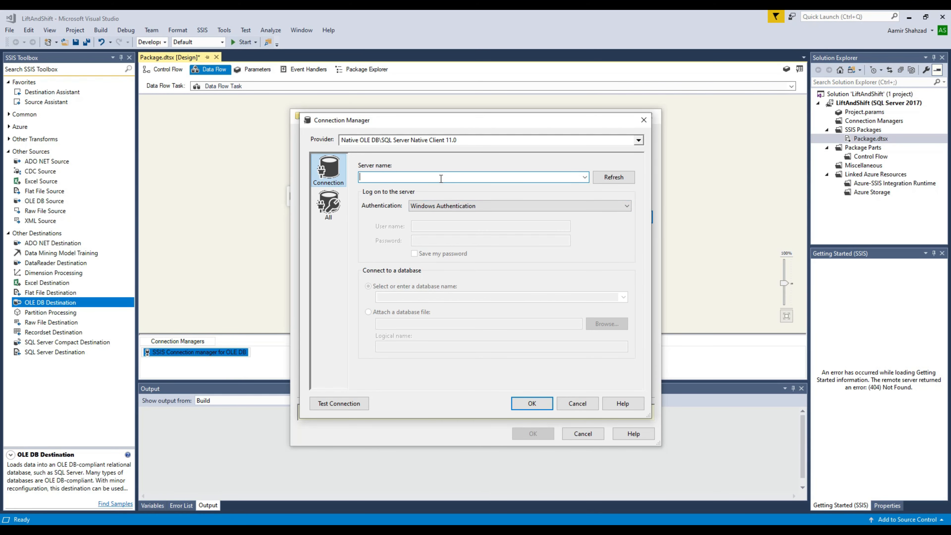
key(ctrl+v)
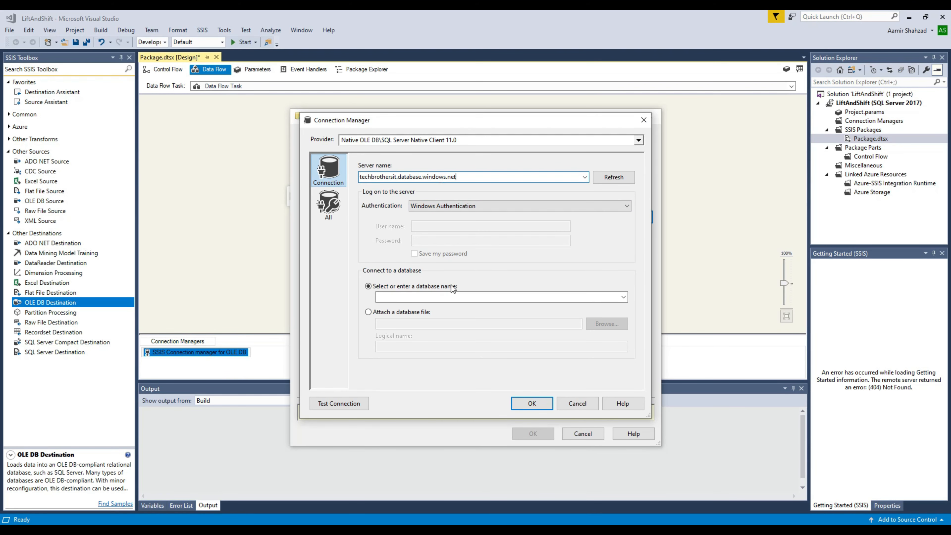
click(453, 298)
text(sourcedb)
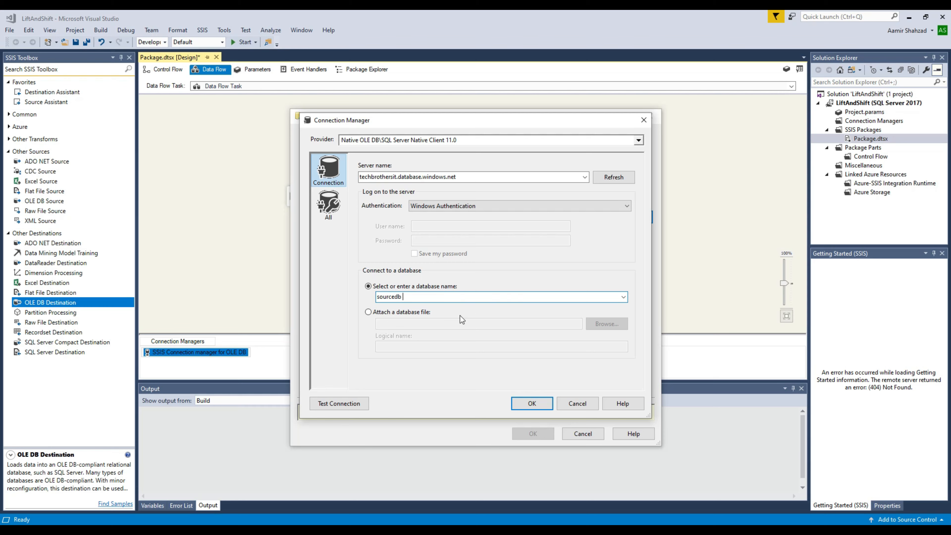
click(339, 406)
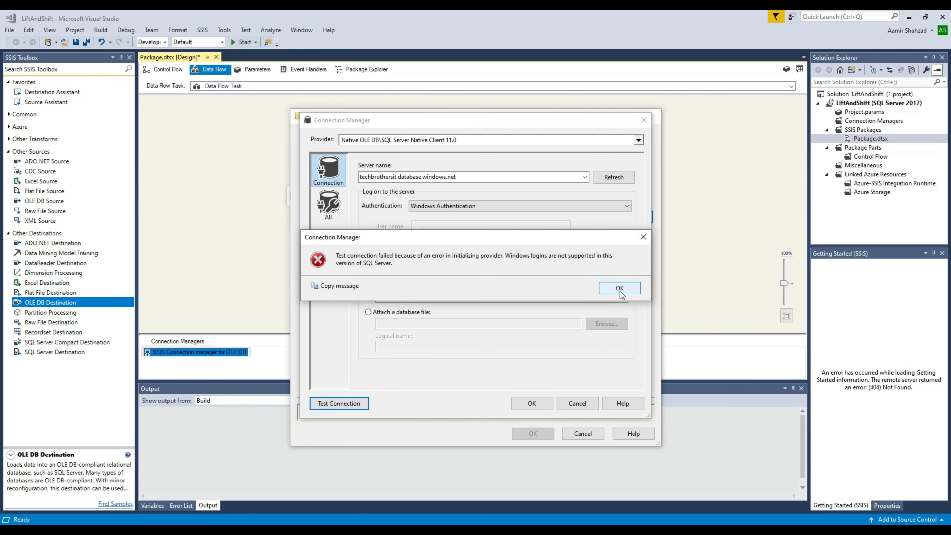
click(620, 288)
Step: Switch the connection to SQL Server authentication with the SQL login, test successfully, and use it
click(448, 206)
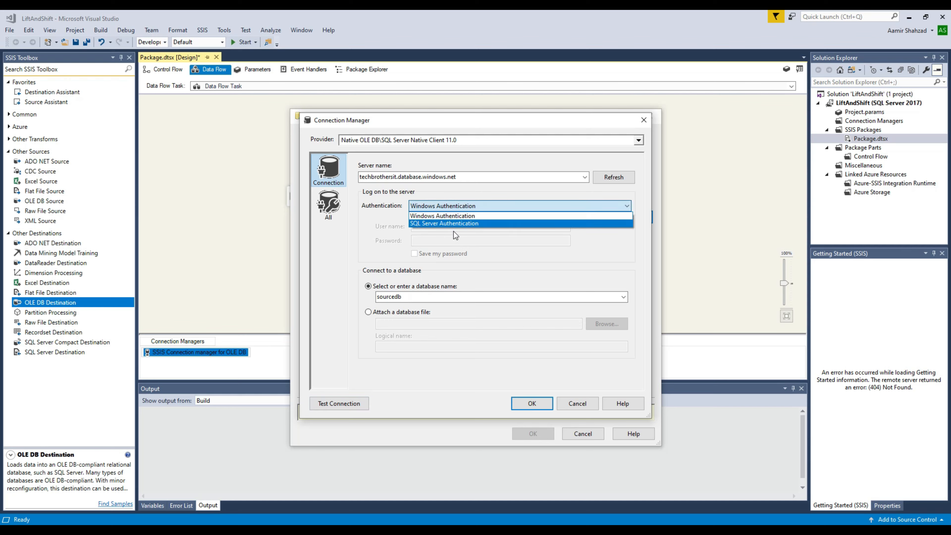
click(455, 223)
click(429, 227)
text(t)
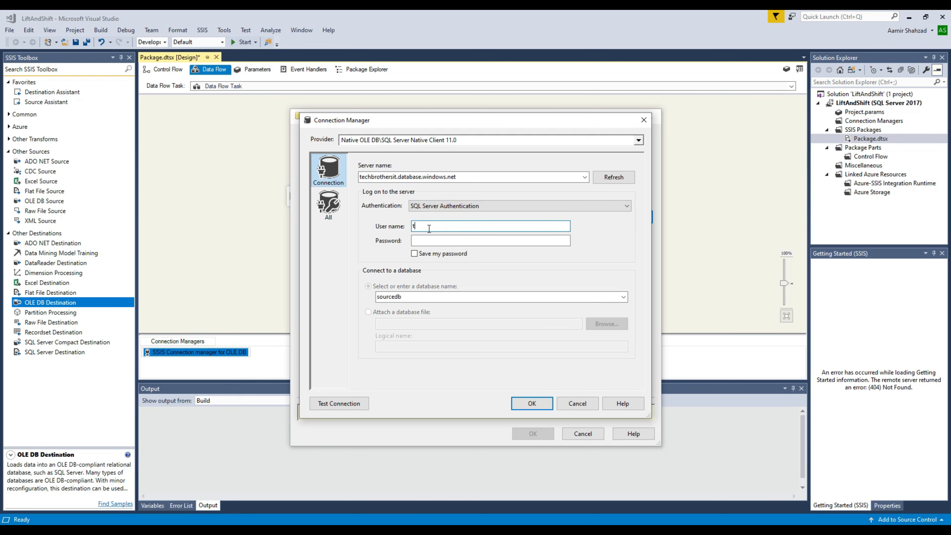
text(buser)
key(Tab)
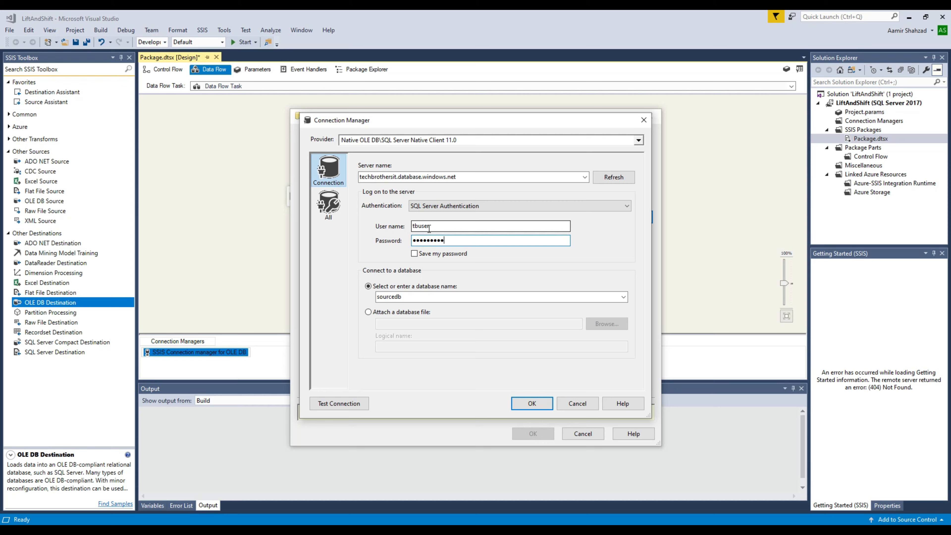
click(331, 404)
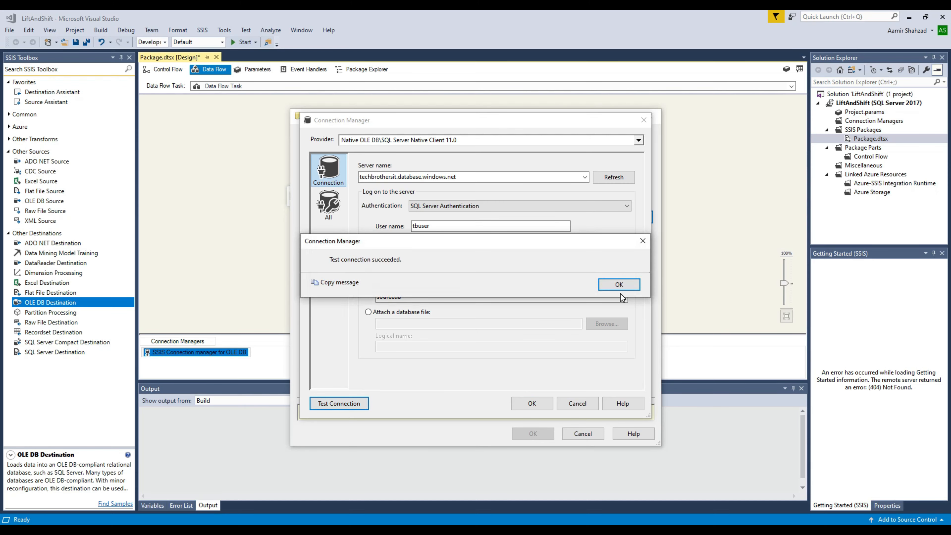
click(619, 285)
click(541, 403)
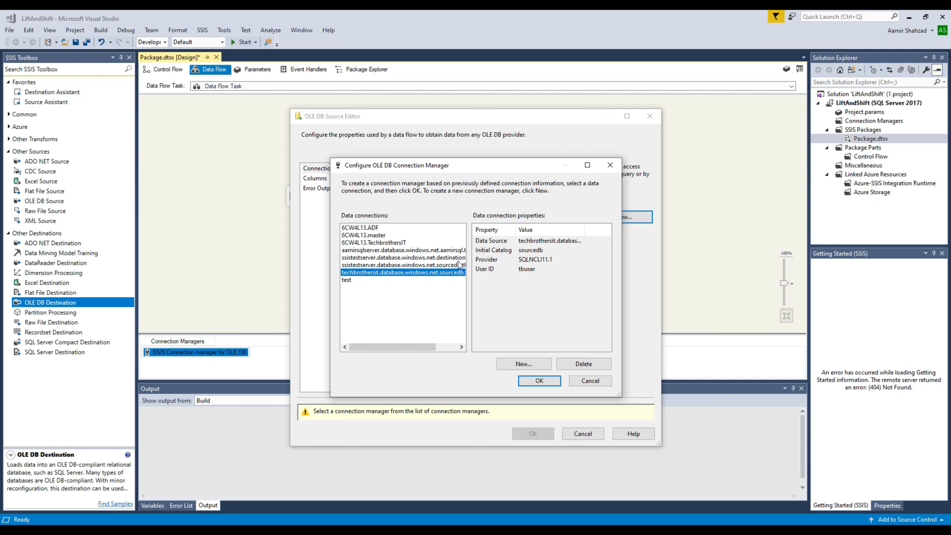
click(521, 381)
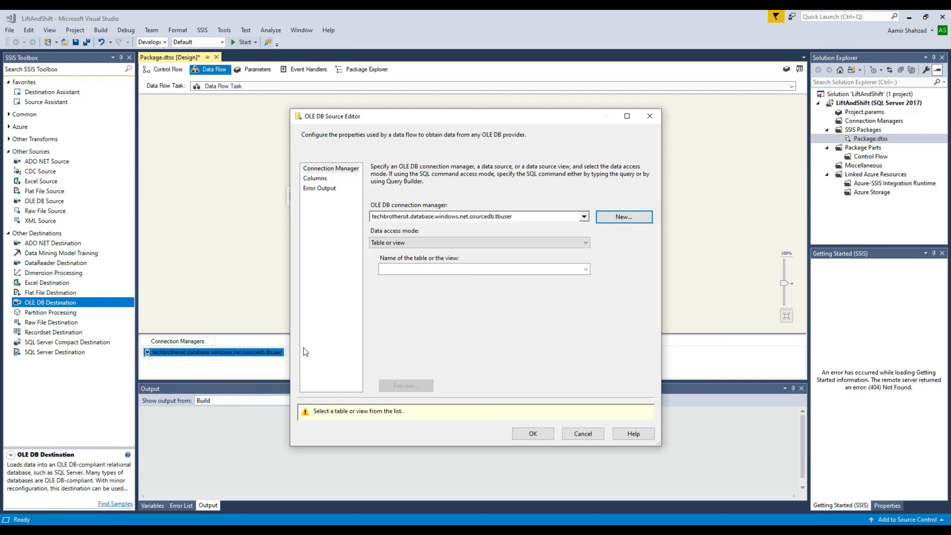
Step: Choose [dbo].[Customer] as the source table and review its columns
click(456, 266)
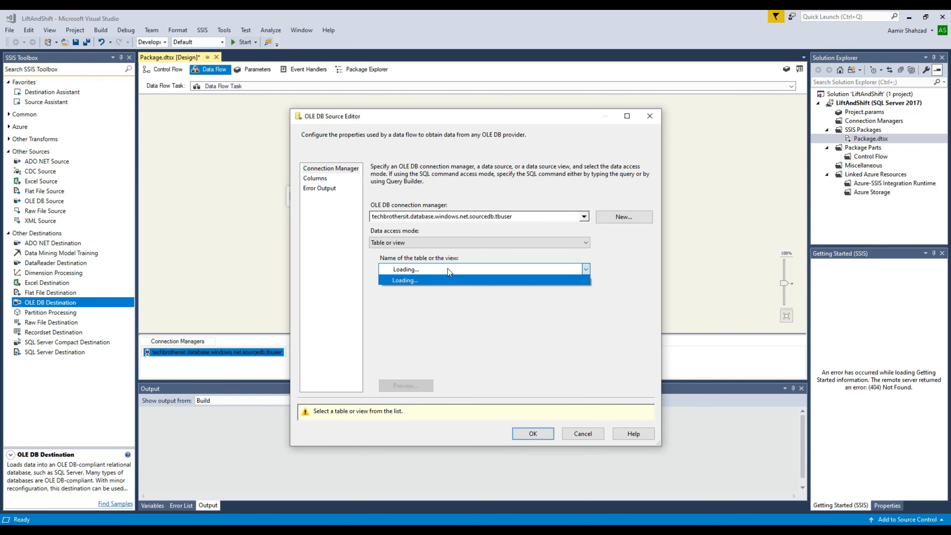
click(427, 280)
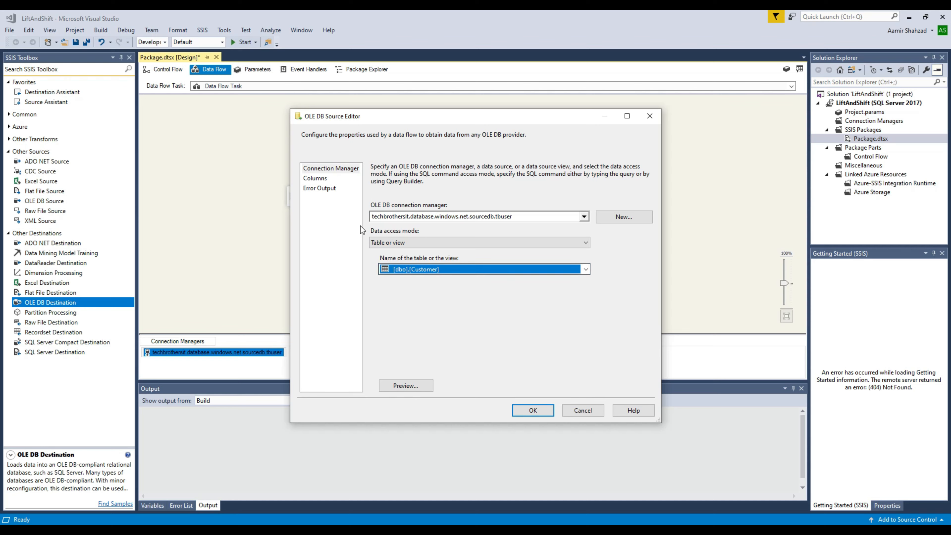
click(321, 179)
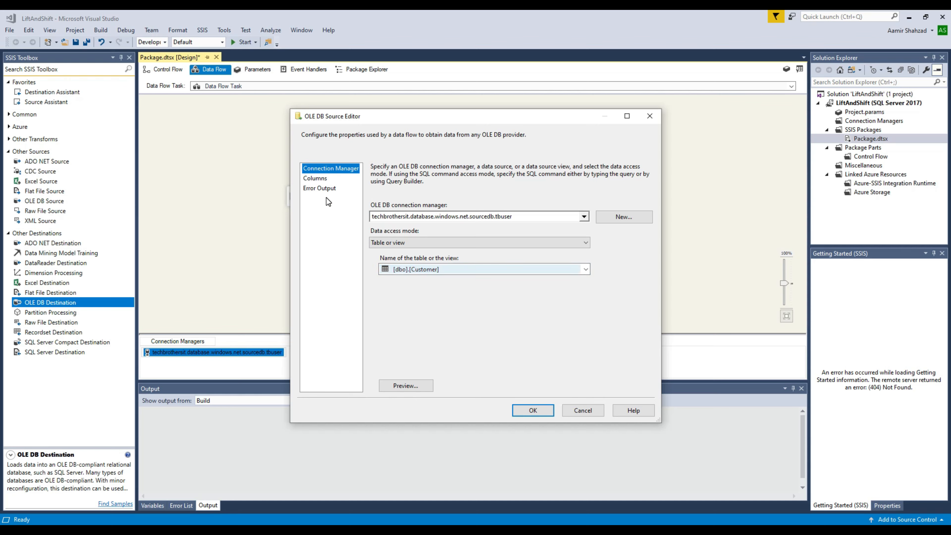
click(322, 183)
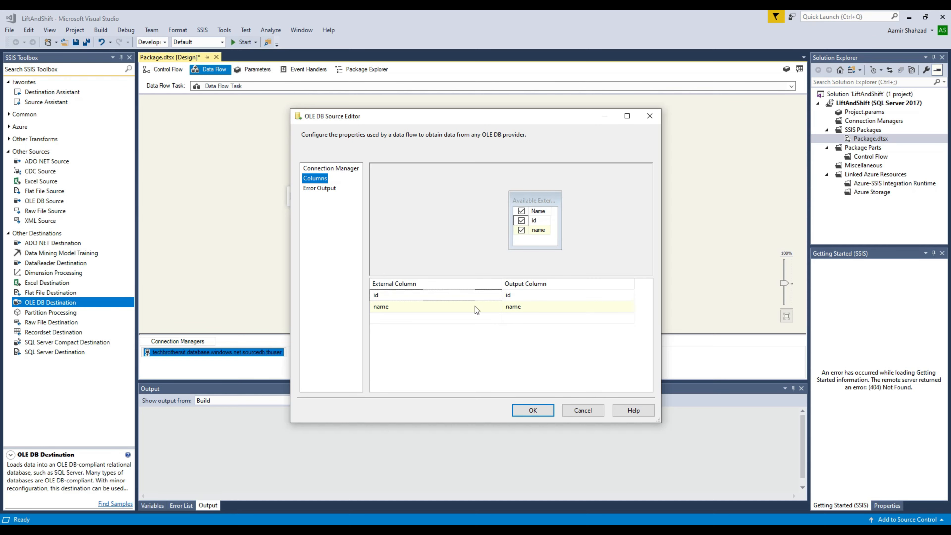
click(531, 411)
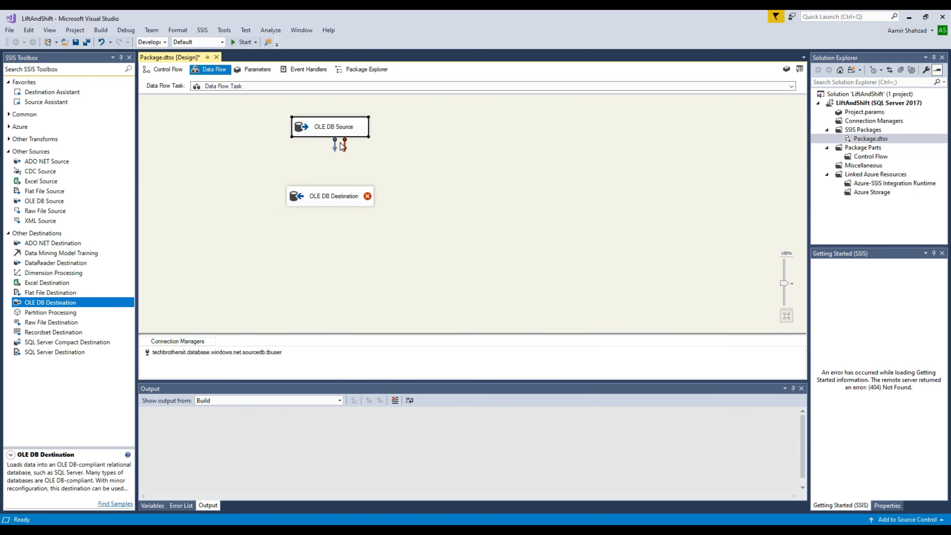
Step: Connect the source's data path to the destination and rename the source connection manager to 'source'
drag(334, 162, 333, 203)
right_click(241, 352)
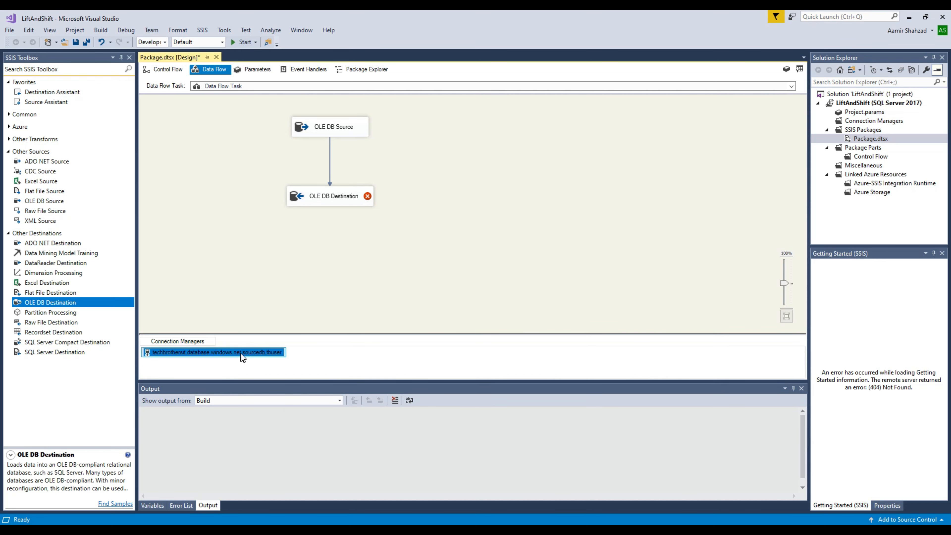
click(278, 345)
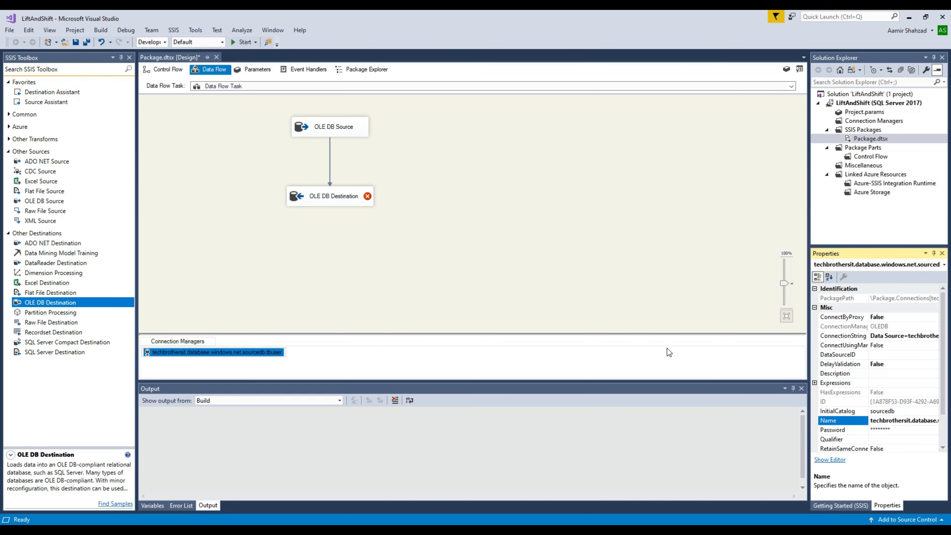
right_click(278, 355)
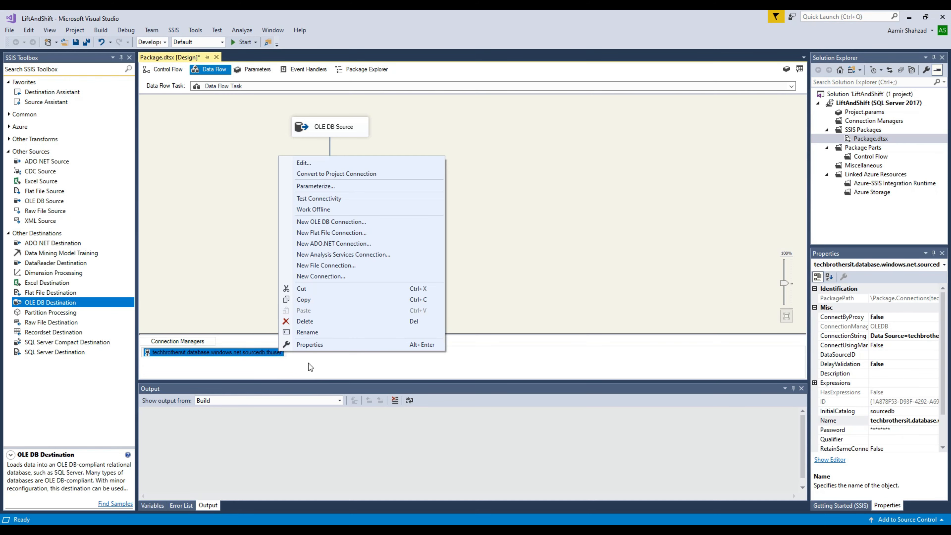
click(315, 332)
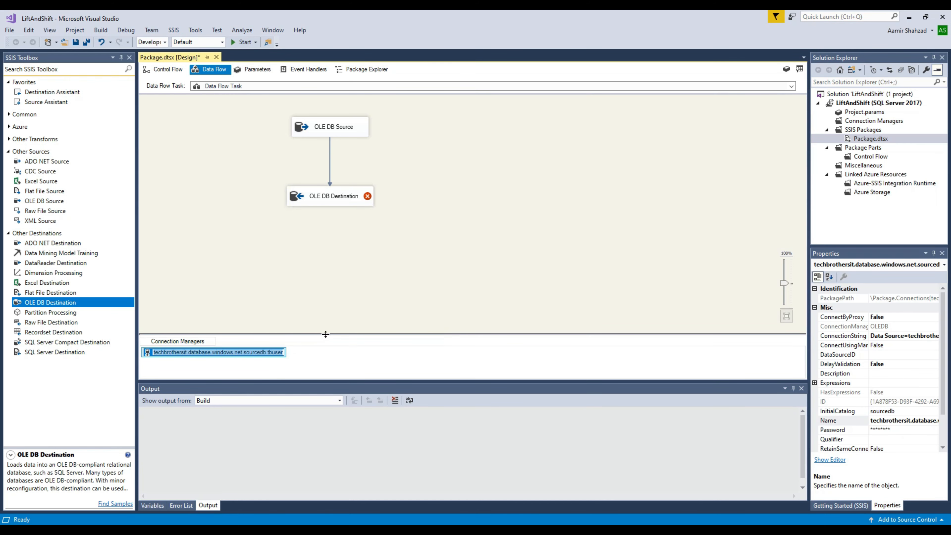
text(source)
key(Return)
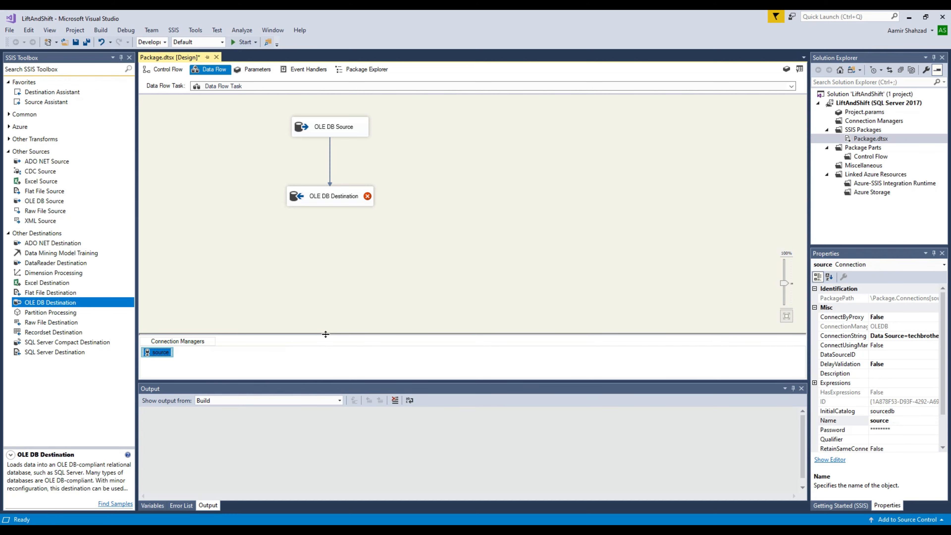
click(263, 372)
Step: Start a new destination connection to the Azure SQL server with SQL Server authentication
double_click(333, 205)
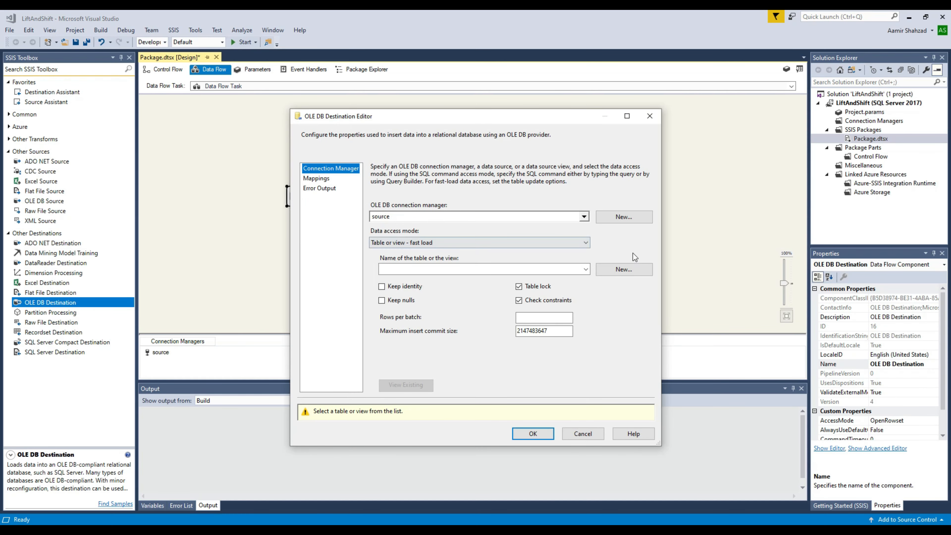
click(629, 217)
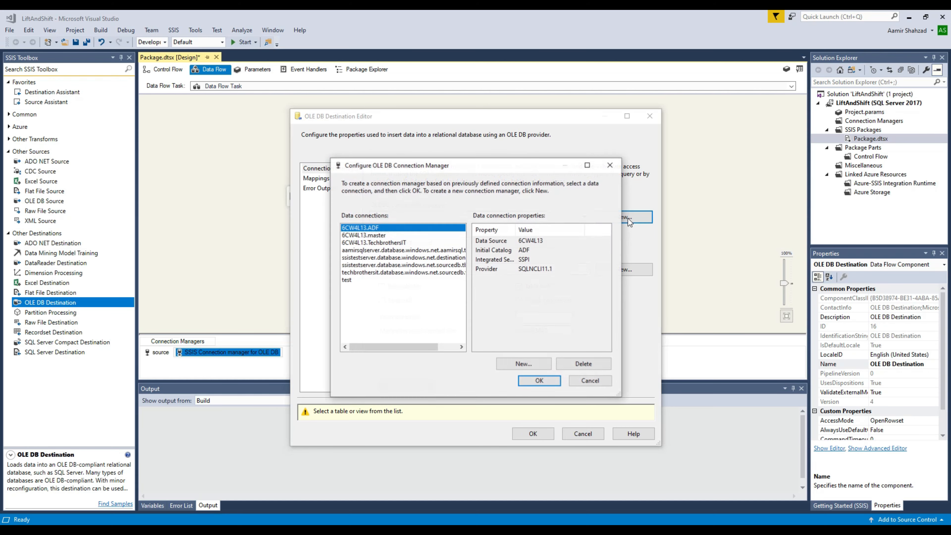
click(531, 365)
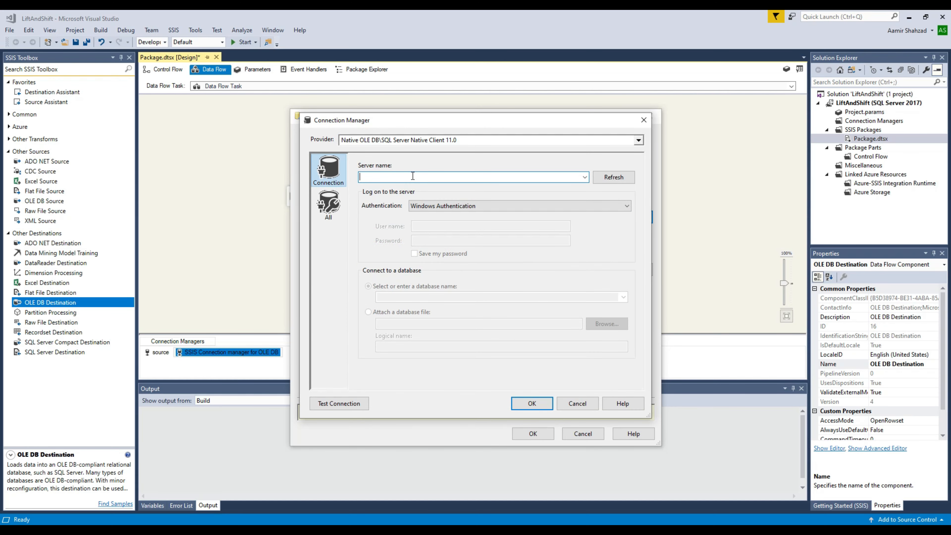
text(techbrothersit.database.windows.net)
click(440, 206)
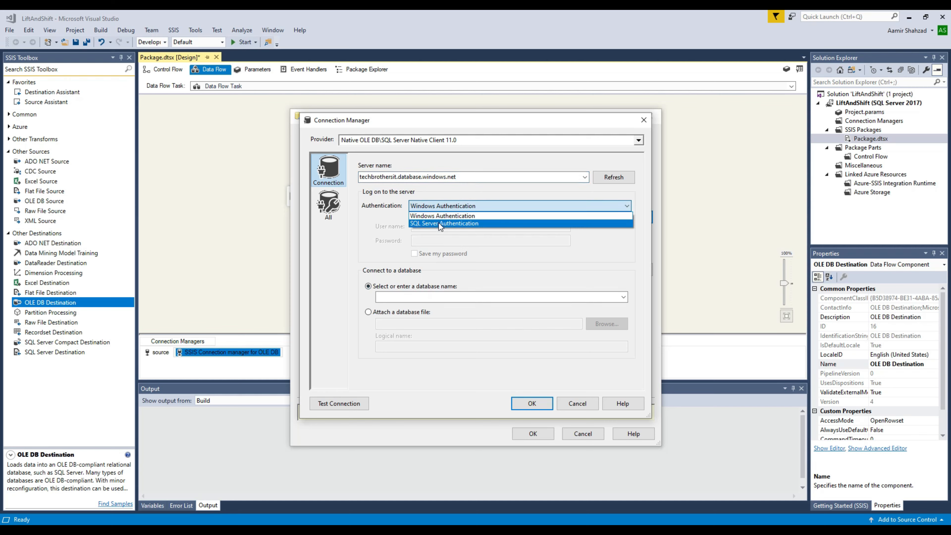
click(441, 224)
click(461, 227)
text(tbuser)
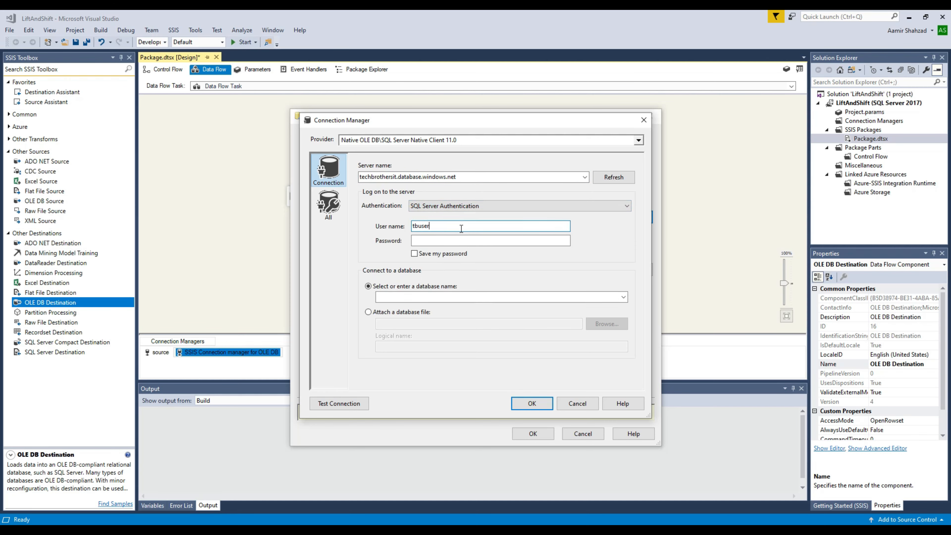
key(Tab)
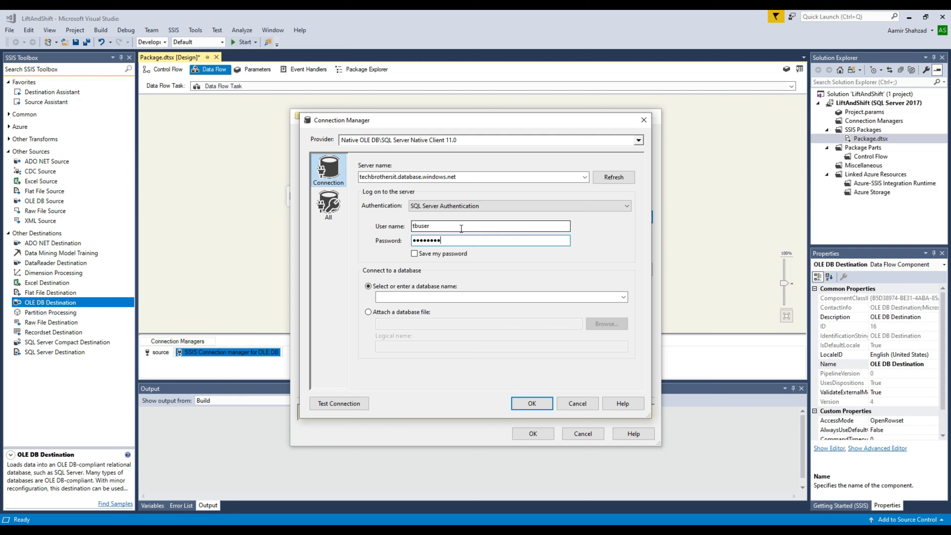
Step: Set the connection's database to destinationdb, test it successfully, and use it for the destination
click(417, 296)
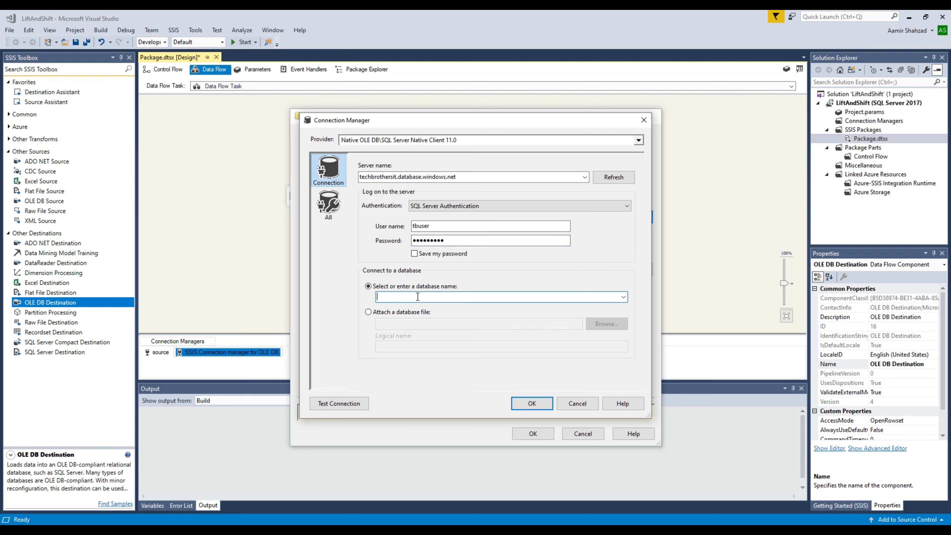
text(destinationdb)
click(339, 403)
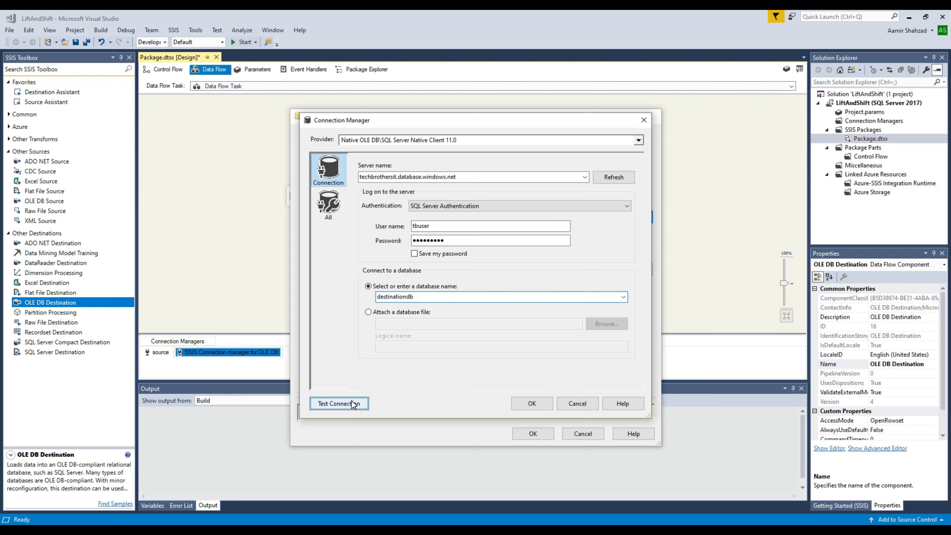
click(619, 284)
click(532, 403)
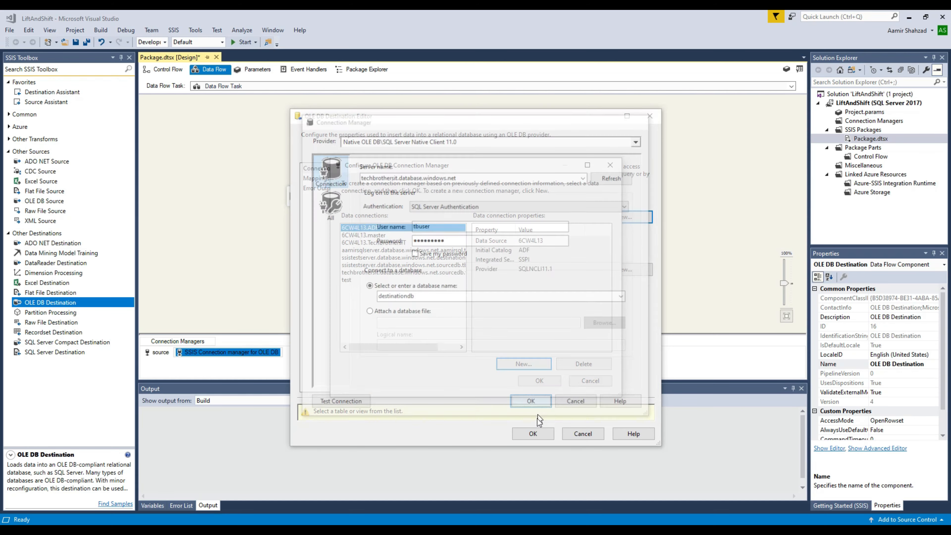
click(539, 381)
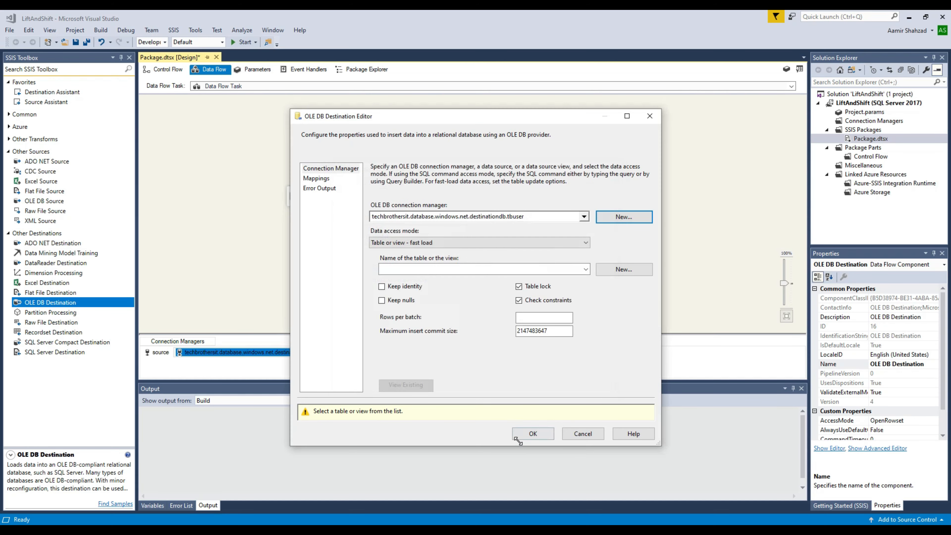
Step: Choose [dbo].[dest_Customer] as destination table, check the id and name mappings, and return to Control Flow
click(442, 269)
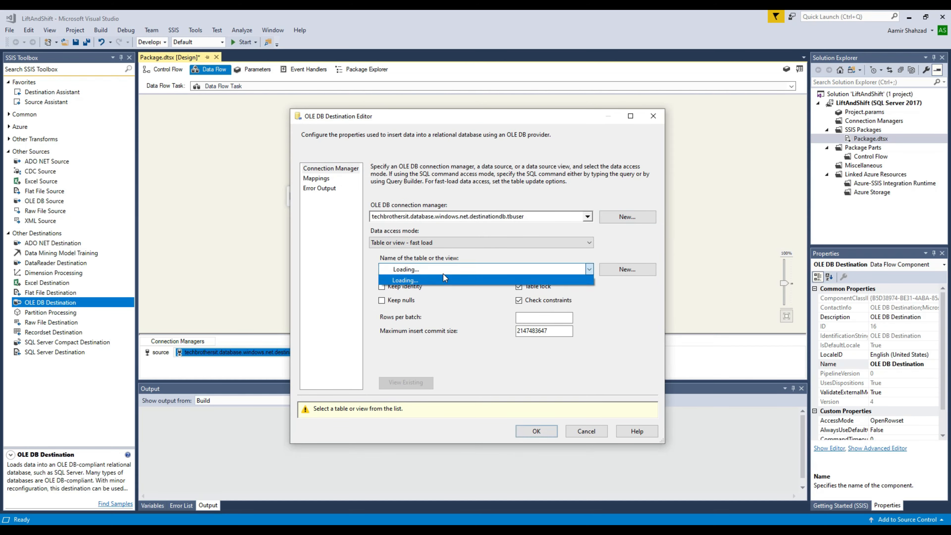
click(425, 286)
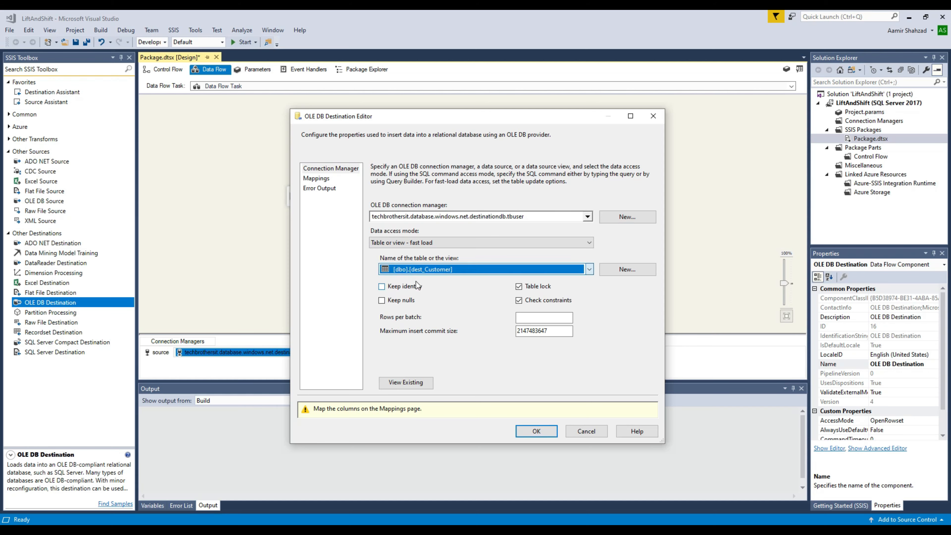
click(316, 178)
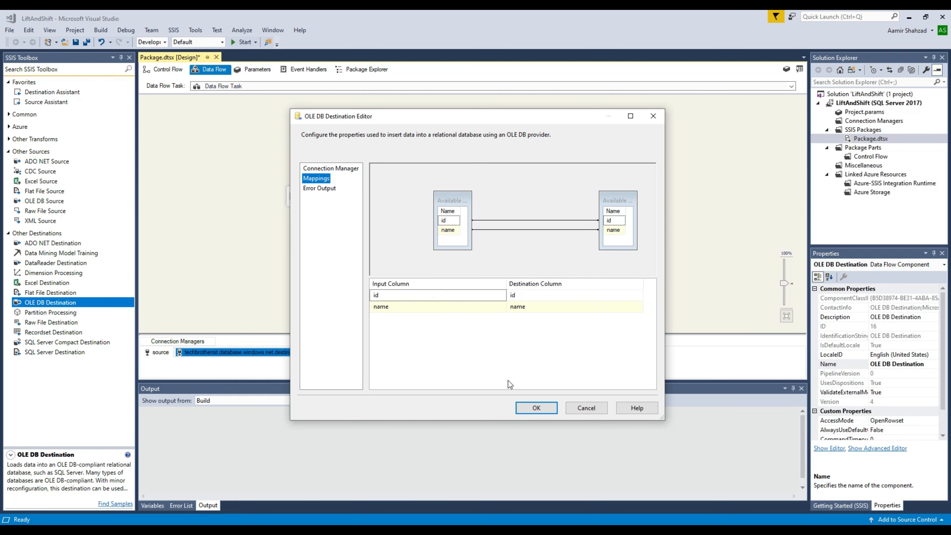
click(536, 407)
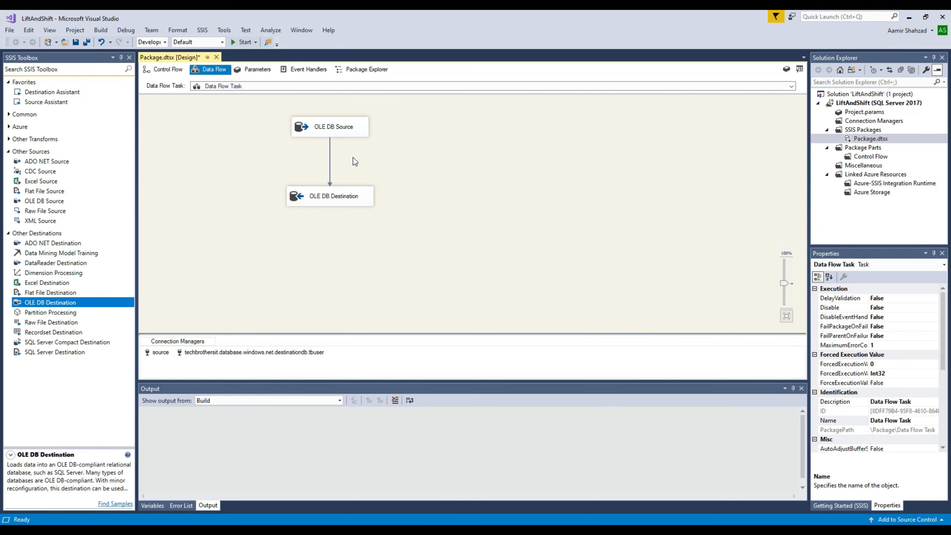
click(170, 66)
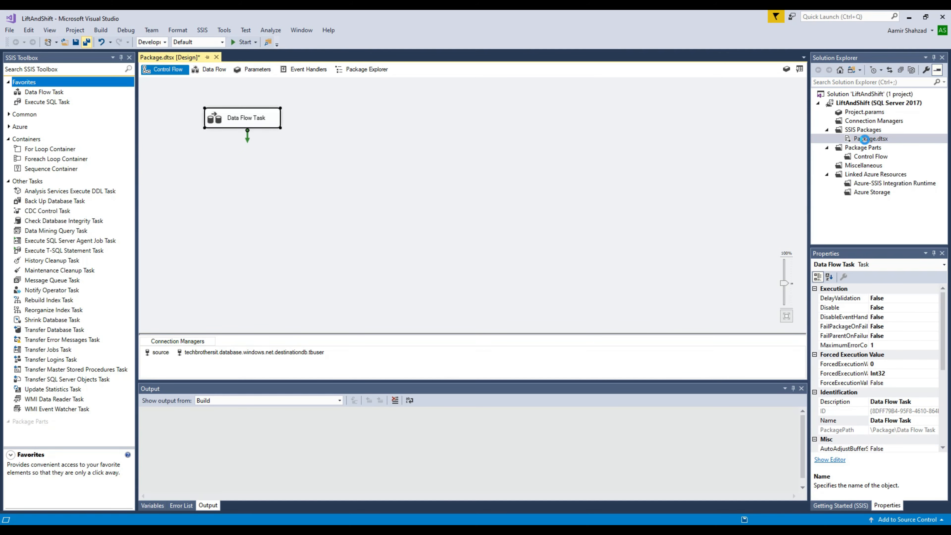
Step: Rename Package.dtsx to Pkg_Customer.dtsx and execute the package
right_click(867, 139)
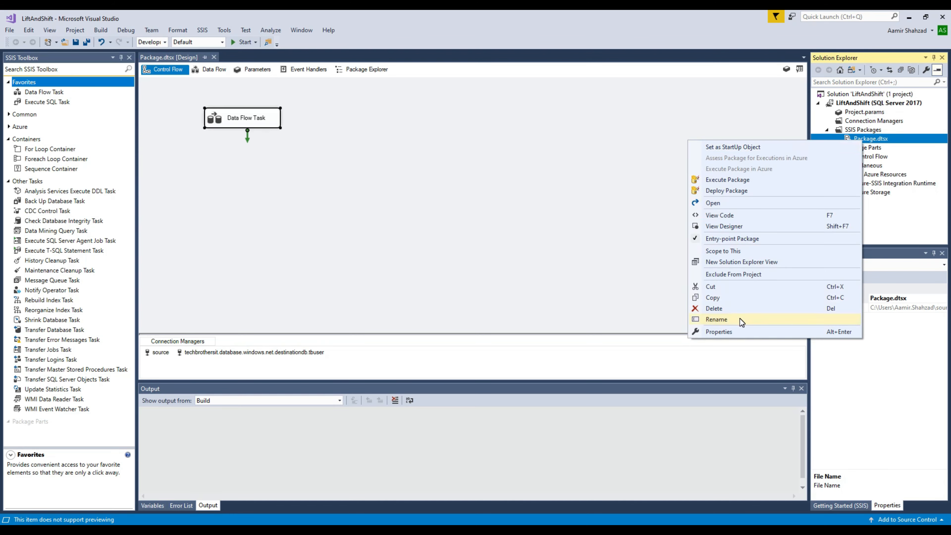
click(740, 318)
text(Pkg_Customer)
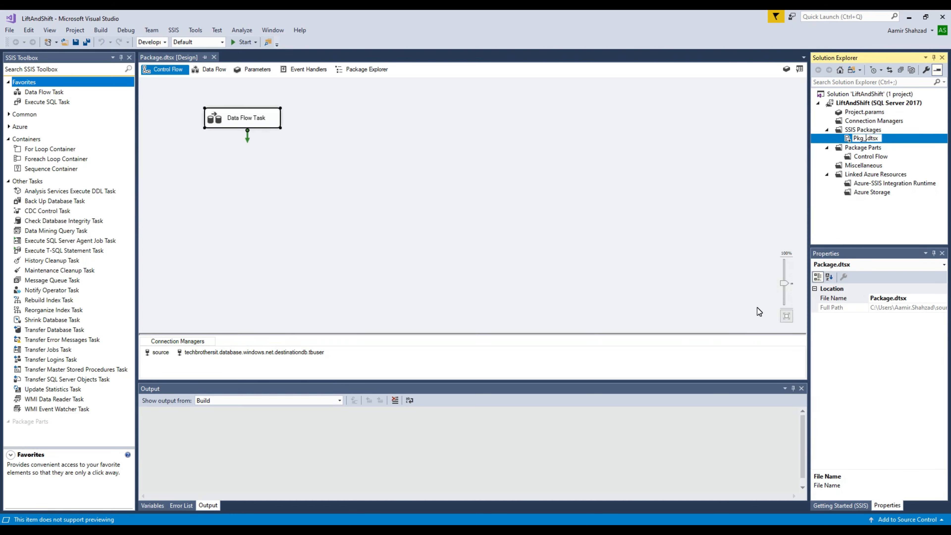
key(Return)
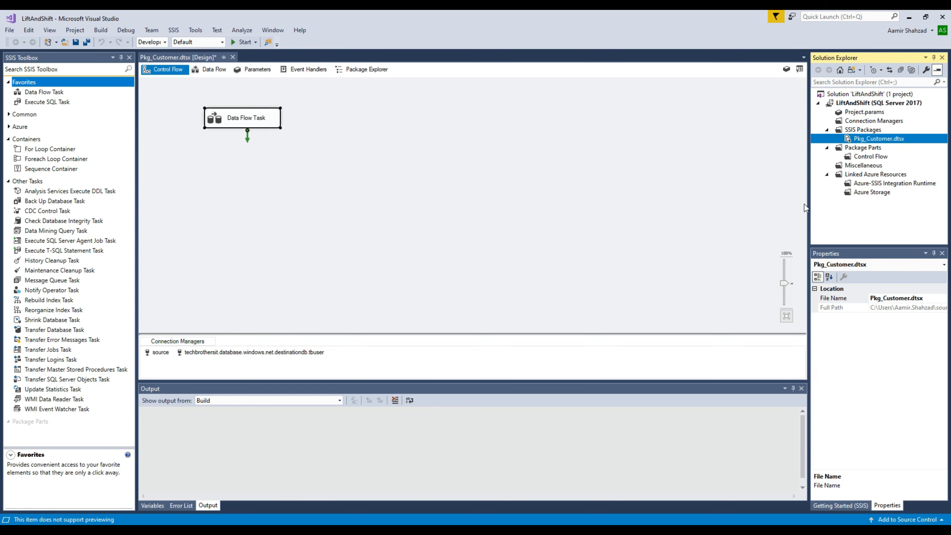
right_click(862, 141)
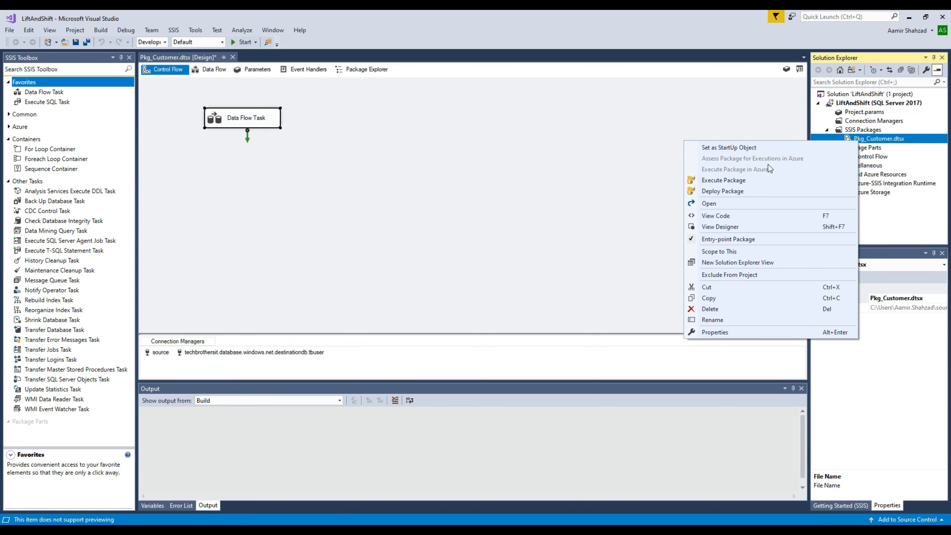
click(736, 180)
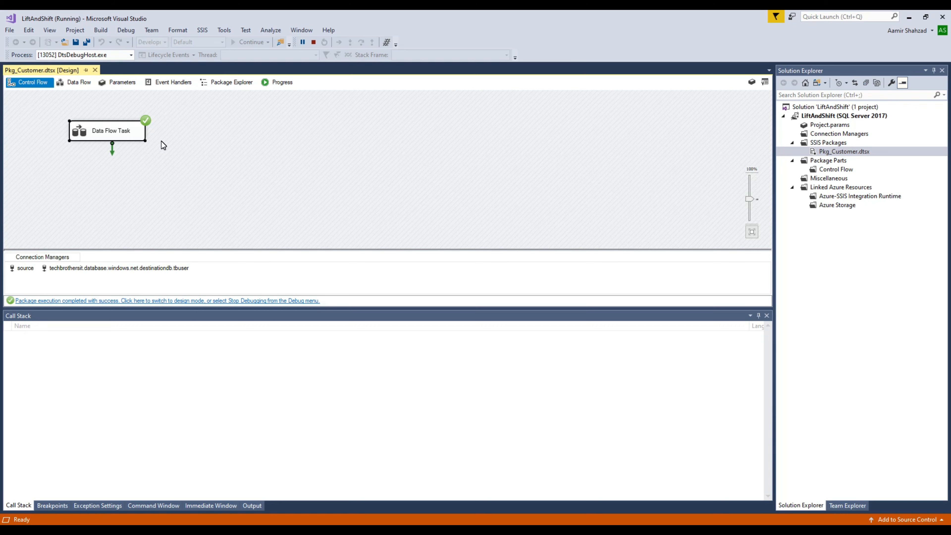
Step: Stop debugging and select the dbo.dest_Customer query back in SQL Server Management Studio
click(313, 42)
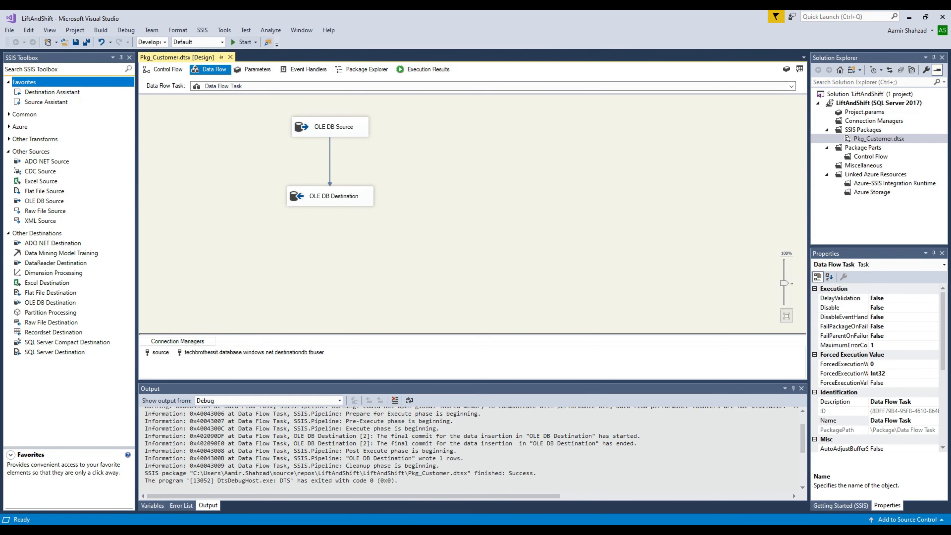
key(alt+Tab)
click(544, 128)
drag(540, 128, 217, 124)
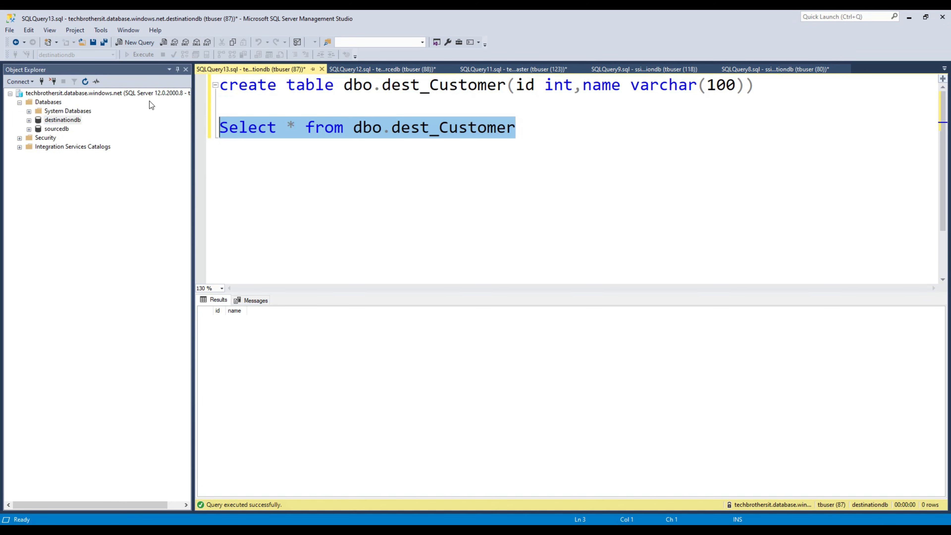
Step: Run the dest_Customer query to confirm one row with id 1, then browse the server, catalog and sourcedb nodes
click(146, 55)
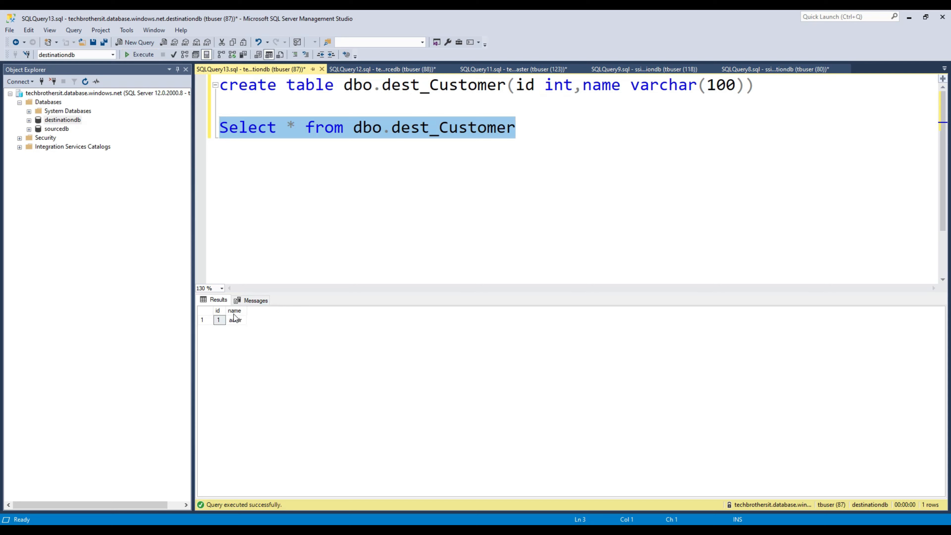
click(227, 319)
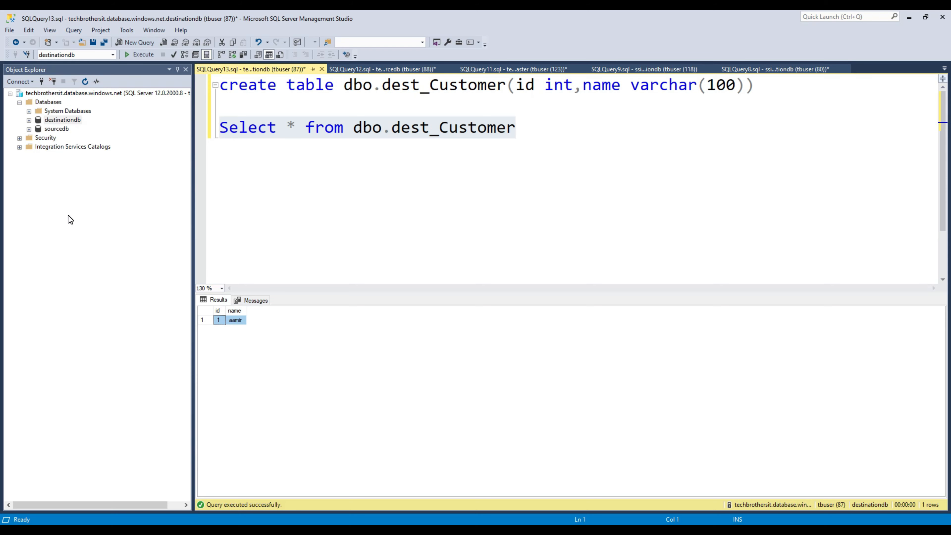
click(55, 94)
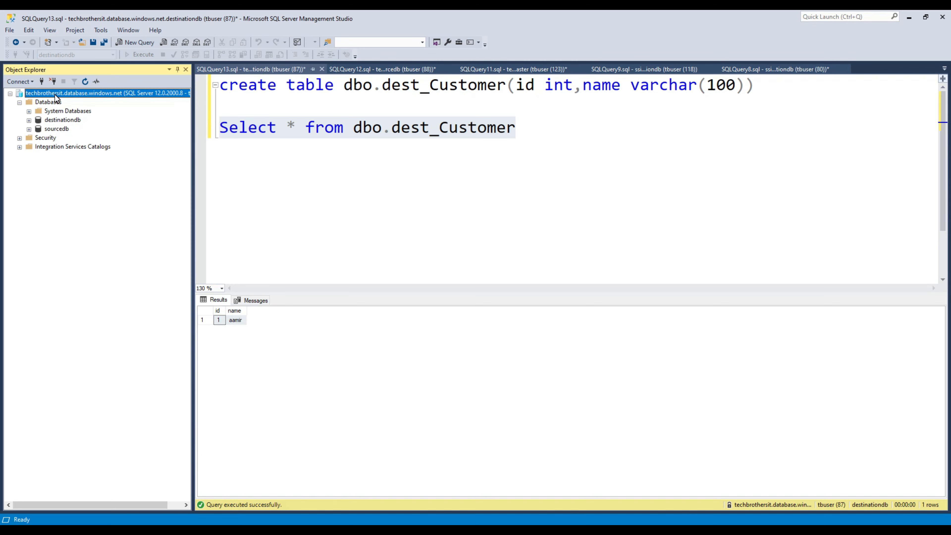
click(41, 148)
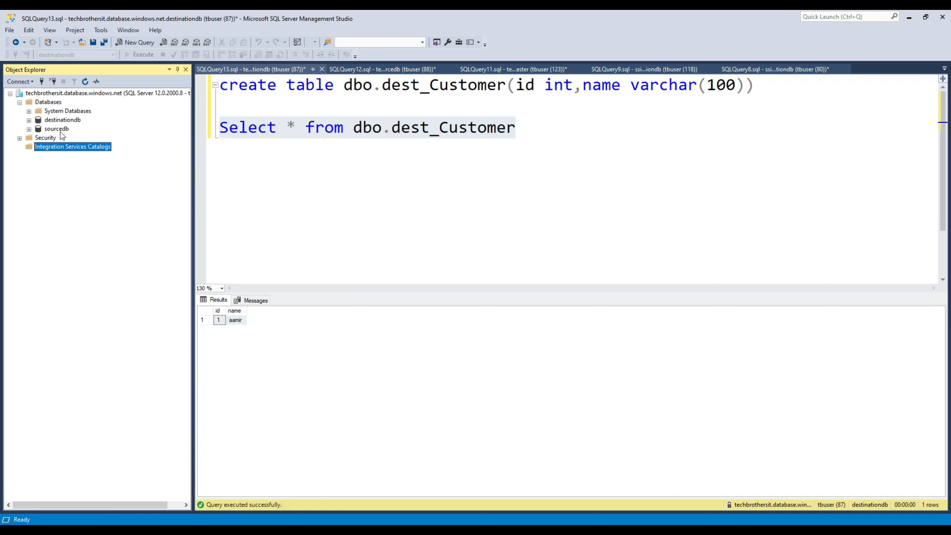
click(44, 94)
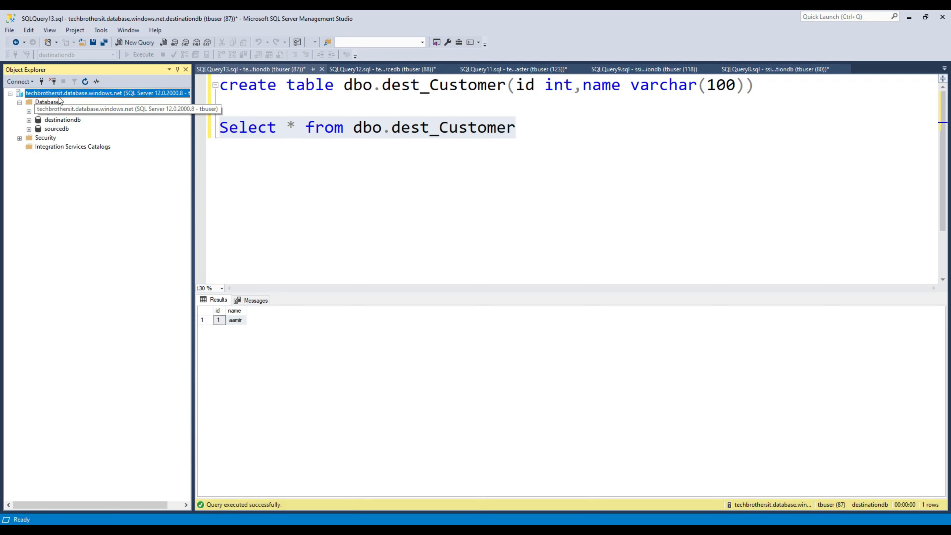
click(55, 130)
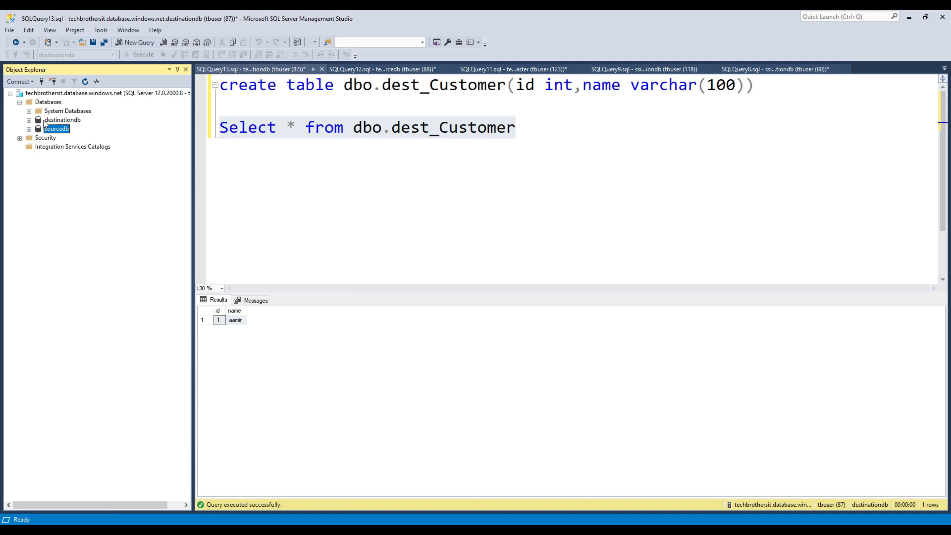
click(52, 94)
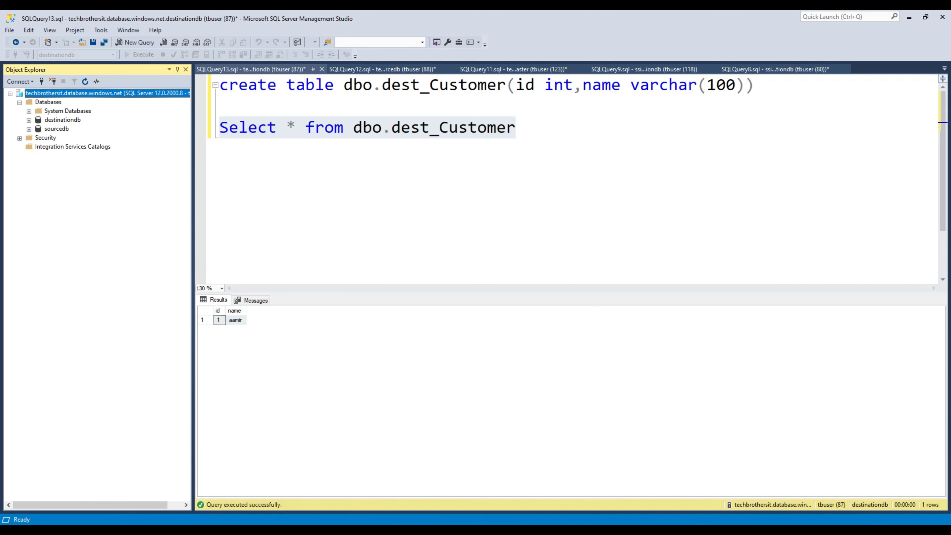
click(417, 530)
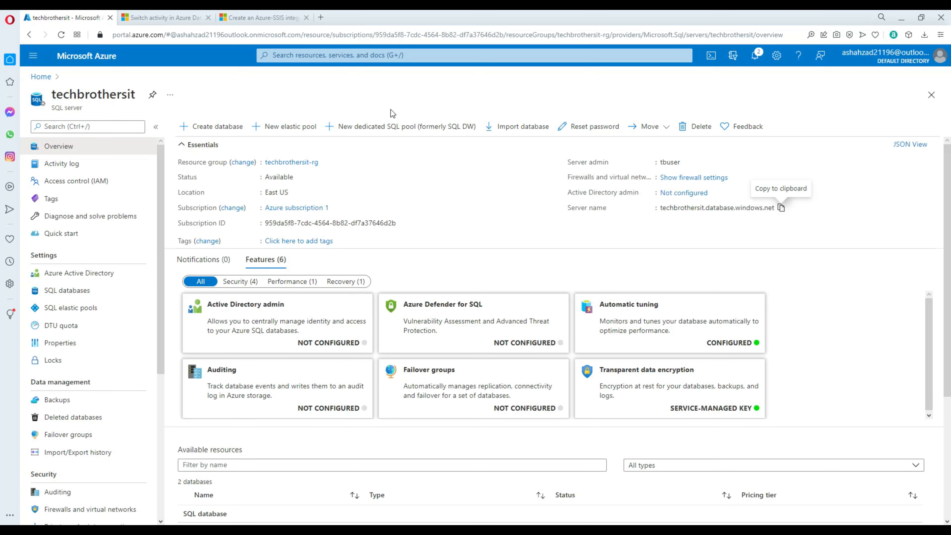
Step: Open the aamir-adf-test data factory from the Azure home page and launch it in Data Factory Studio
click(41, 77)
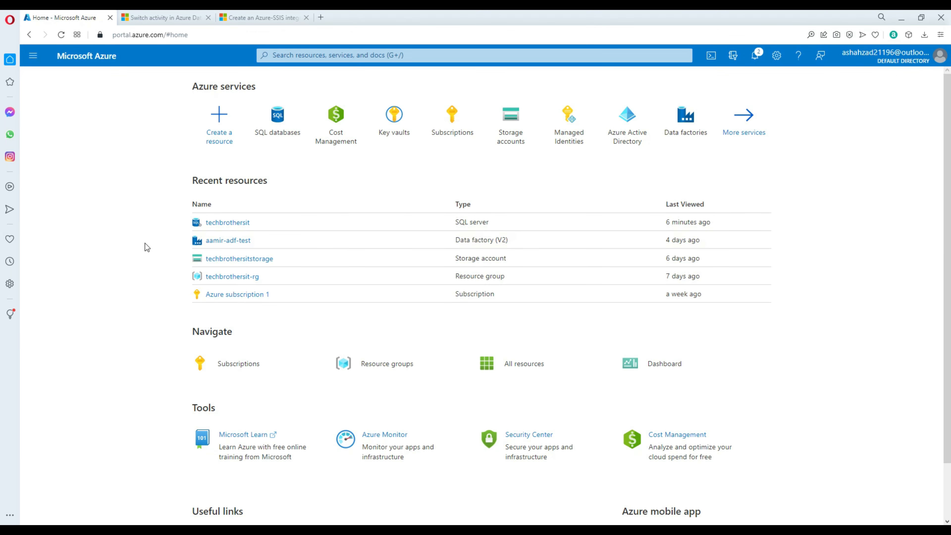
click(228, 241)
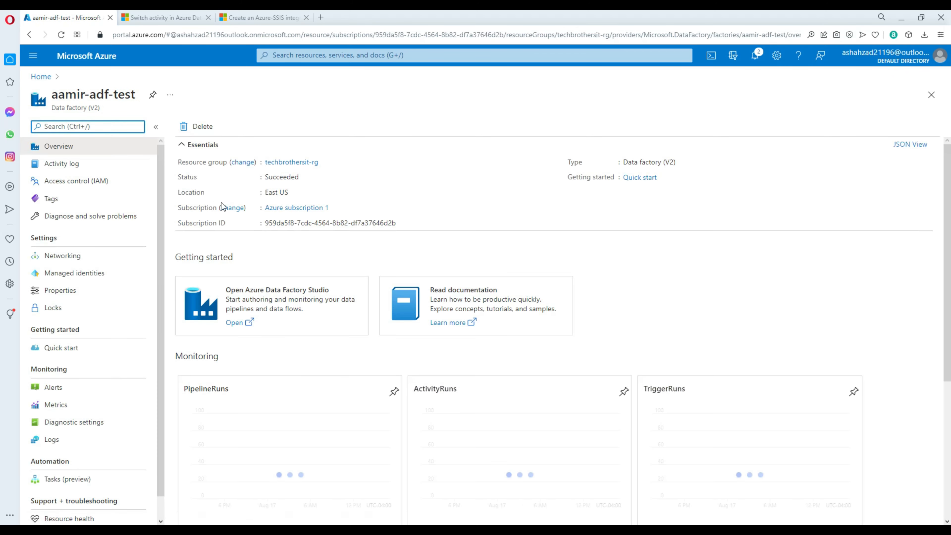
click(234, 323)
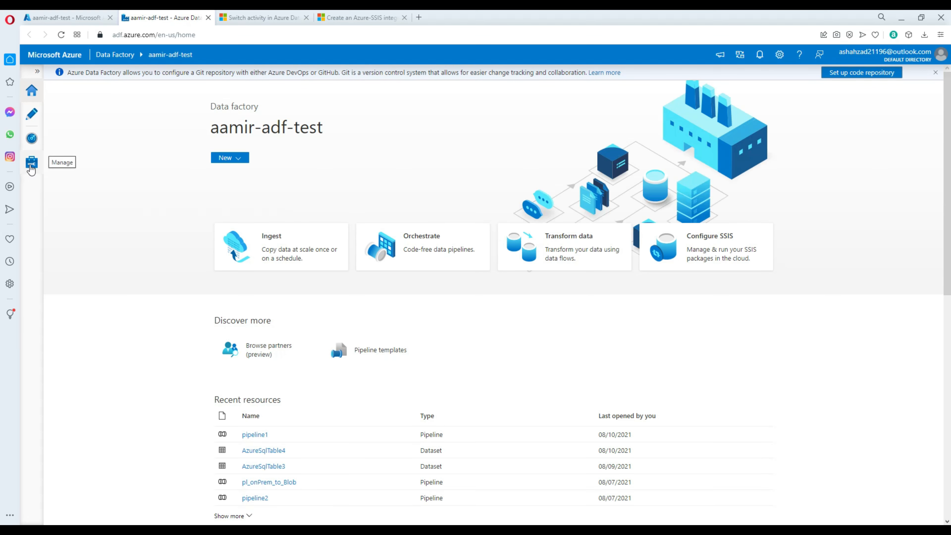
click(32, 168)
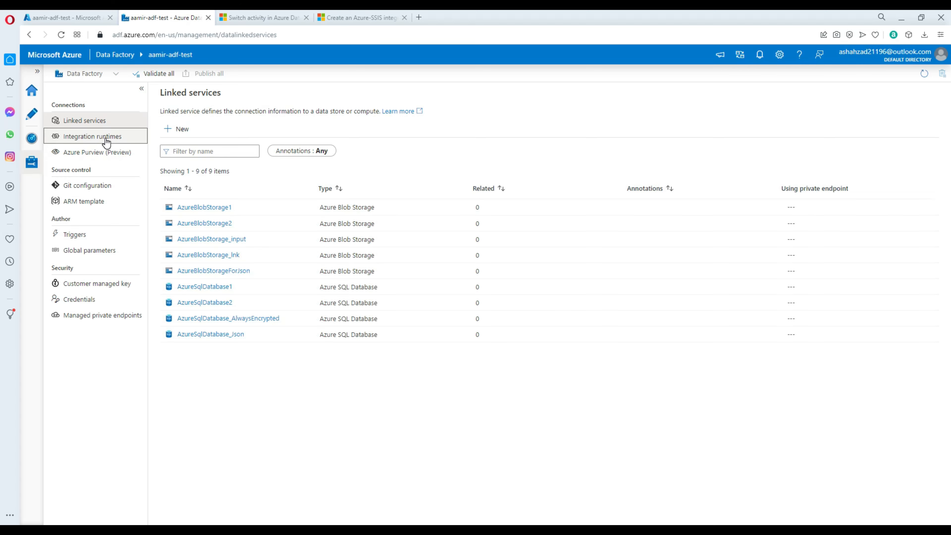
Step: On the Integration runtimes page, start a new runtime and pick Azure-SSIS instead of Azure, Self-Hosted
click(106, 142)
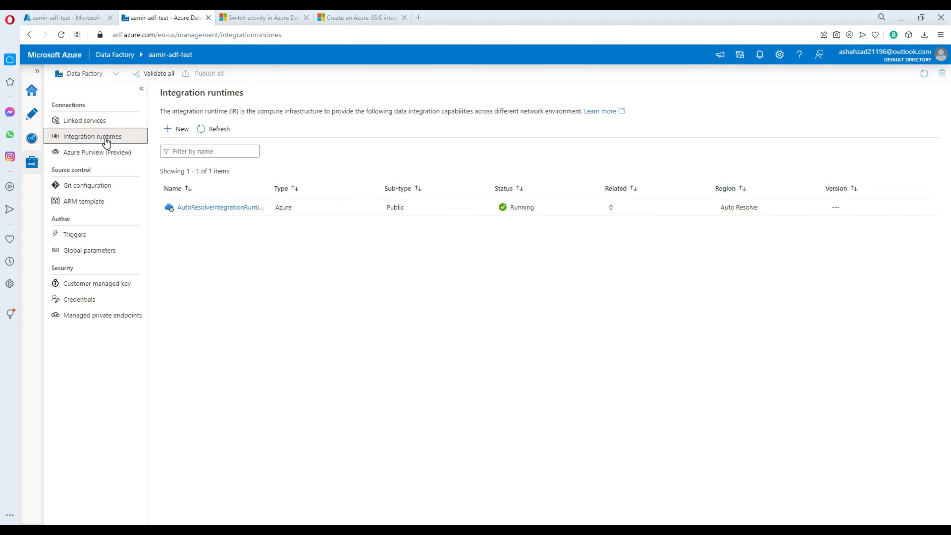
click(183, 130)
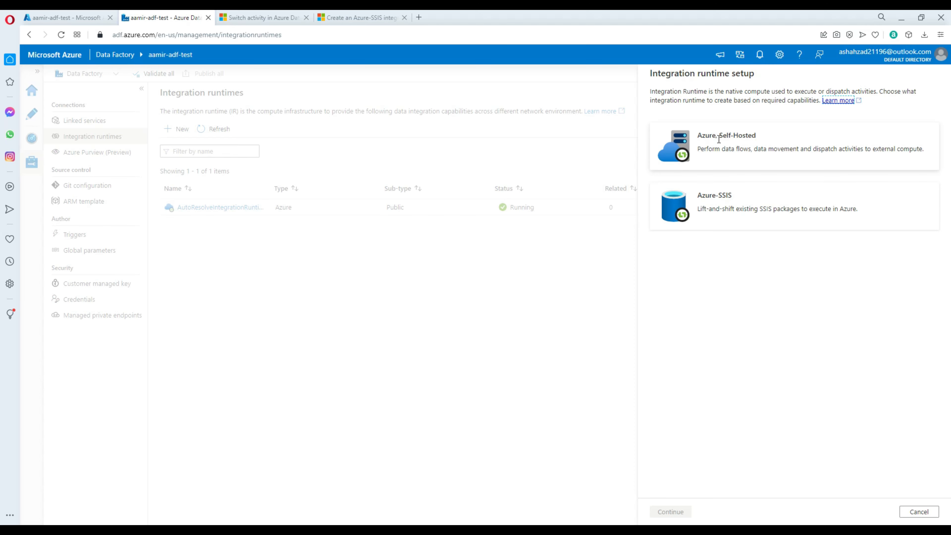
double_click(734, 136)
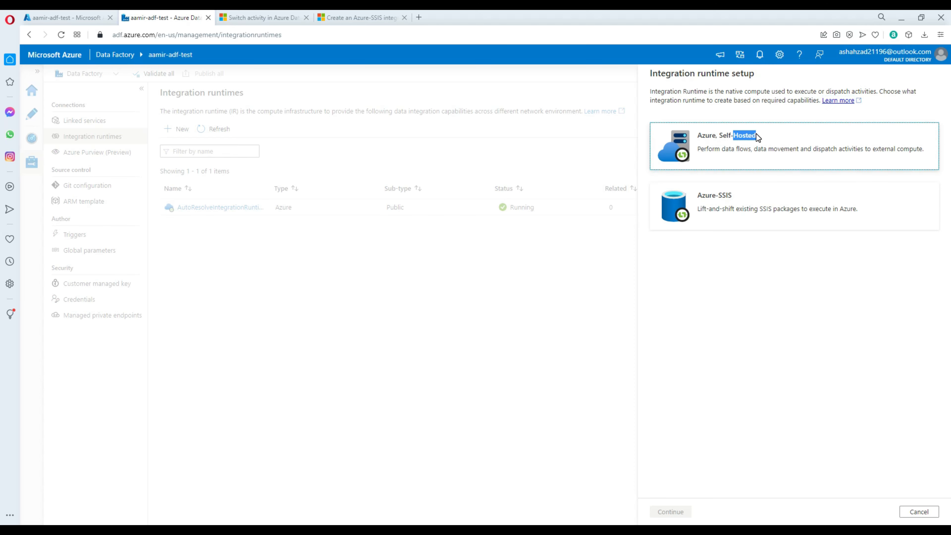
click(718, 136)
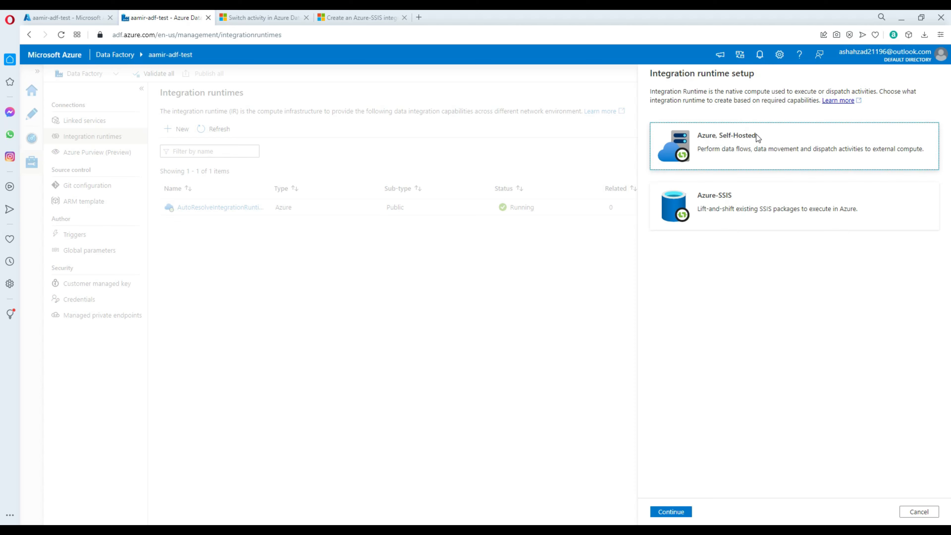
drag(758, 135, 722, 133)
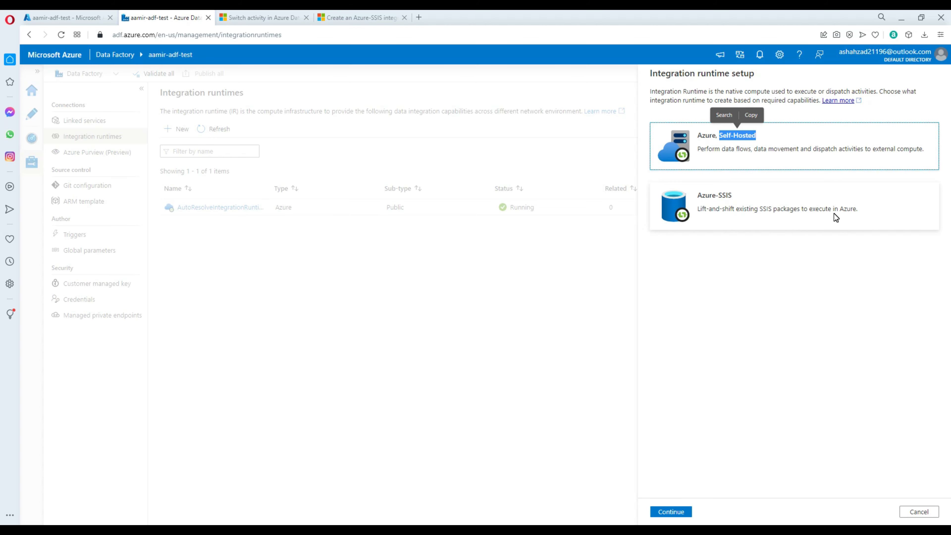
click(736, 208)
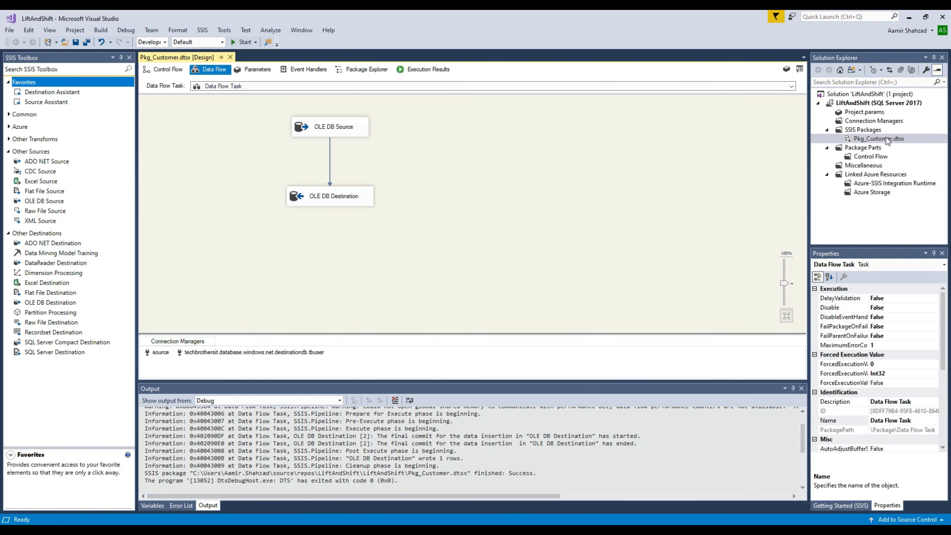
click(884, 138)
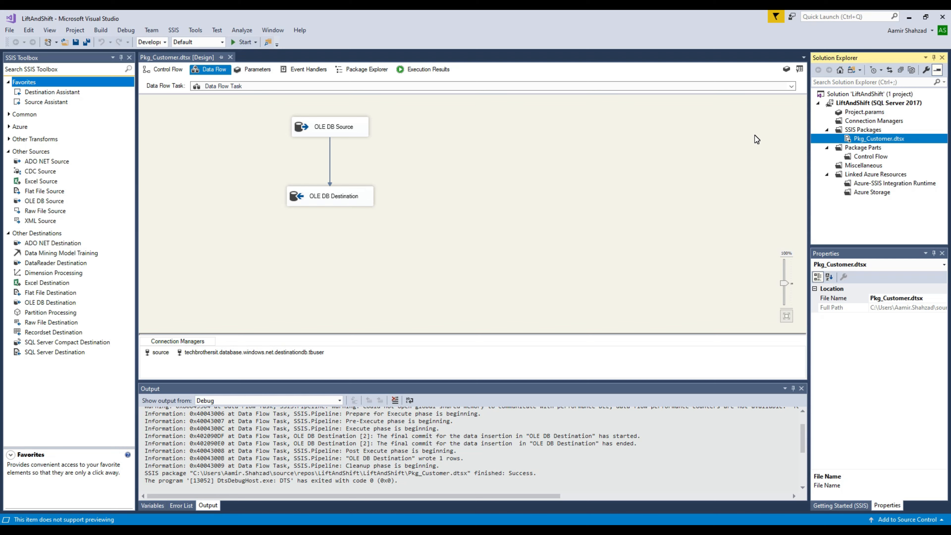
Step: Check the Pkg_Customer Data Flow Task properties, then pick Azure-SSIS in the browser's runtime setup and continue
click(198, 129)
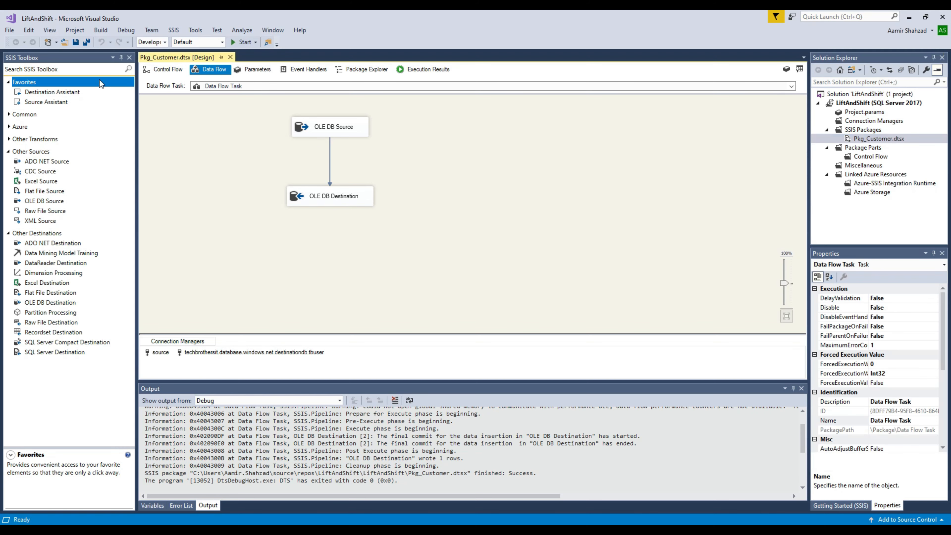
click(85, 41)
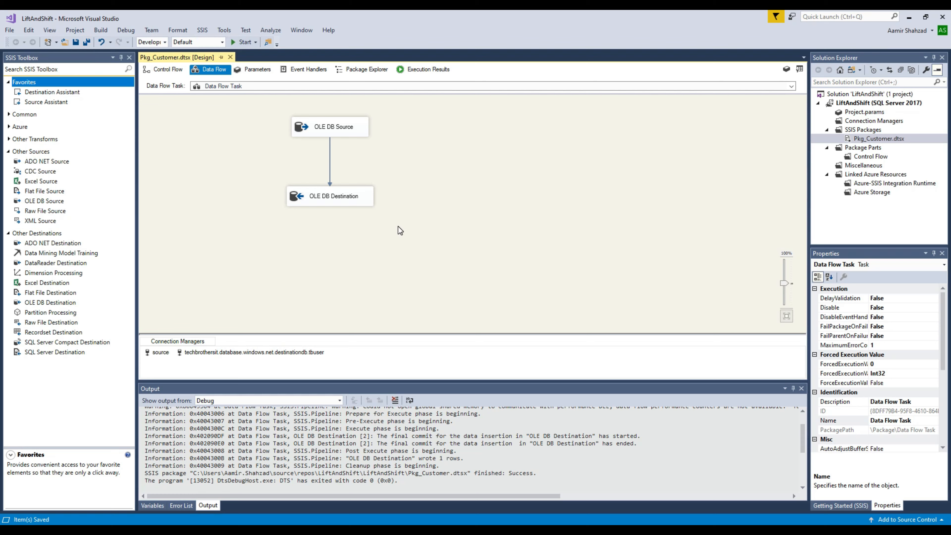
key(alt+Tab)
click(662, 219)
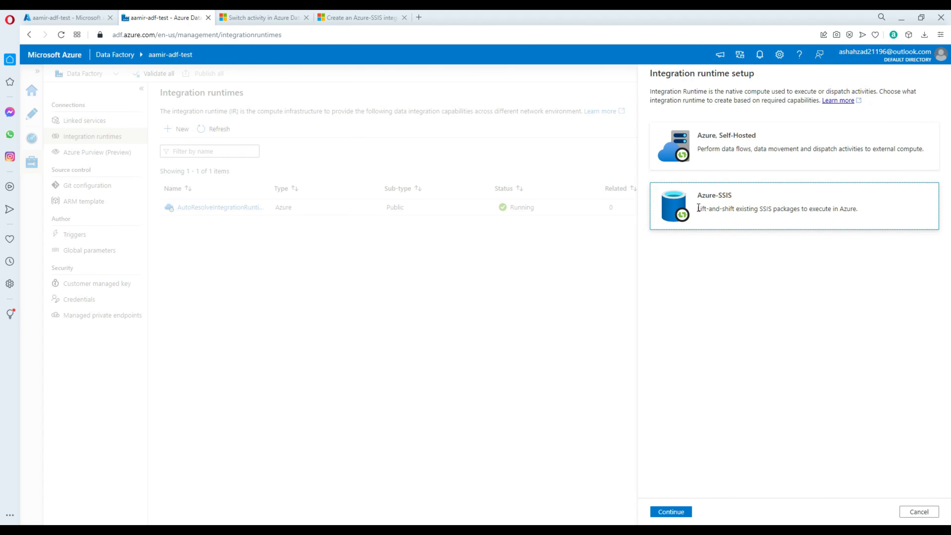
click(671, 513)
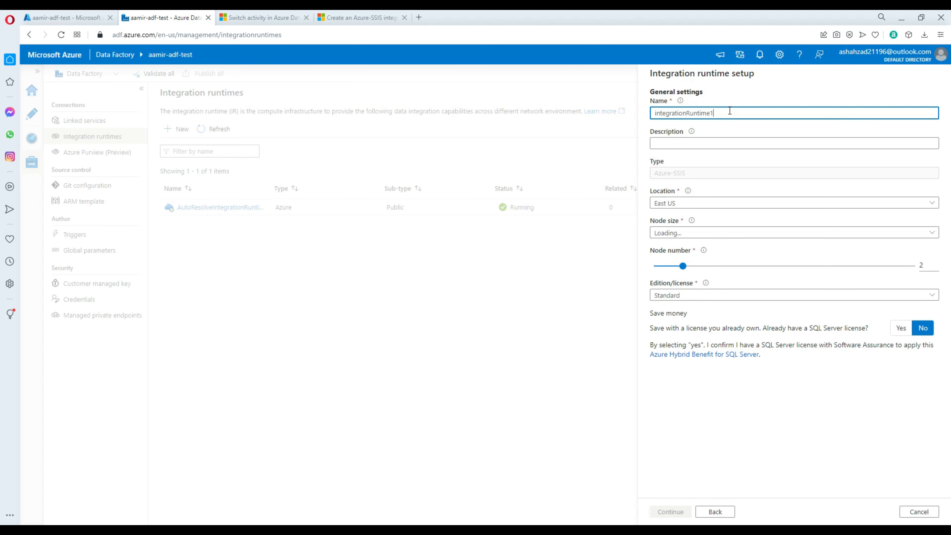
Step: Name the runtime liftshiftir with a single D2_v3 node, then continue to deployment settings
drag(730, 113, 597, 104)
text(liftshi)
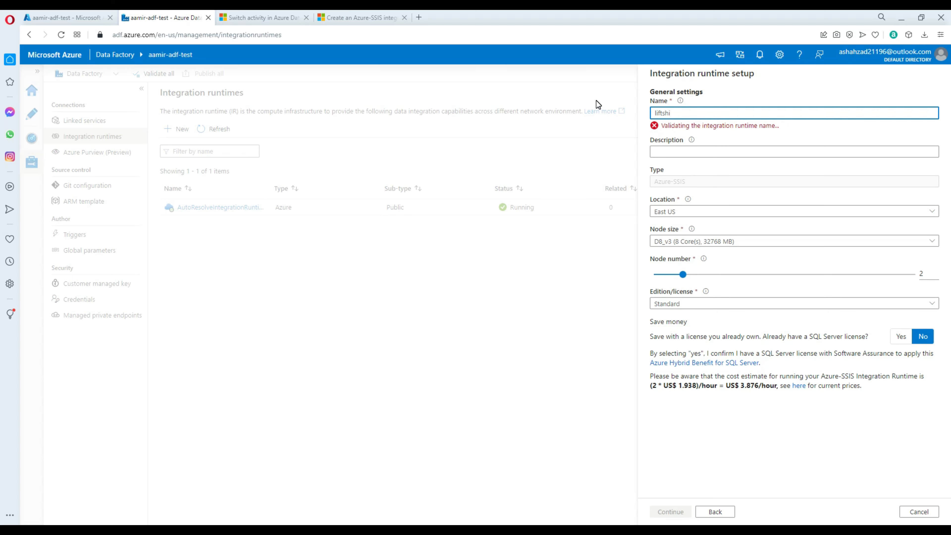
text(ftir)
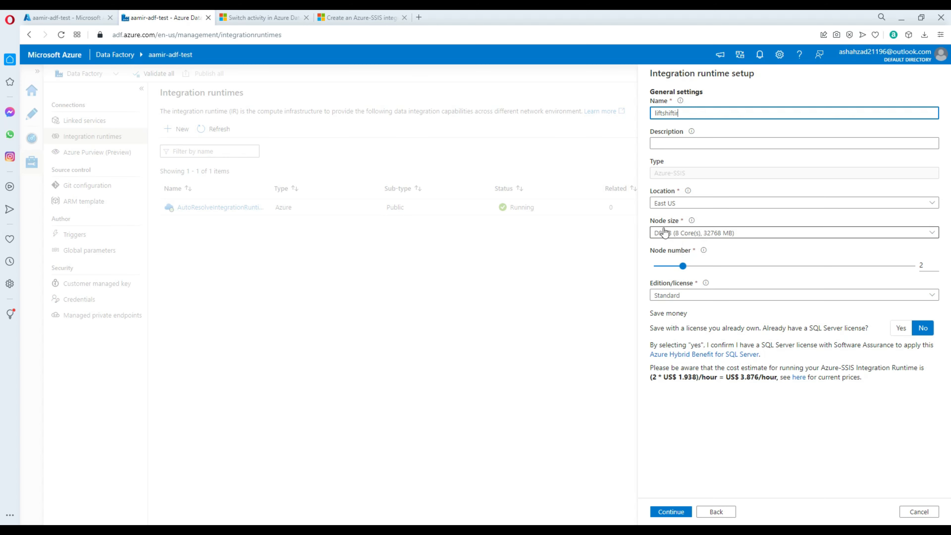
click(655, 266)
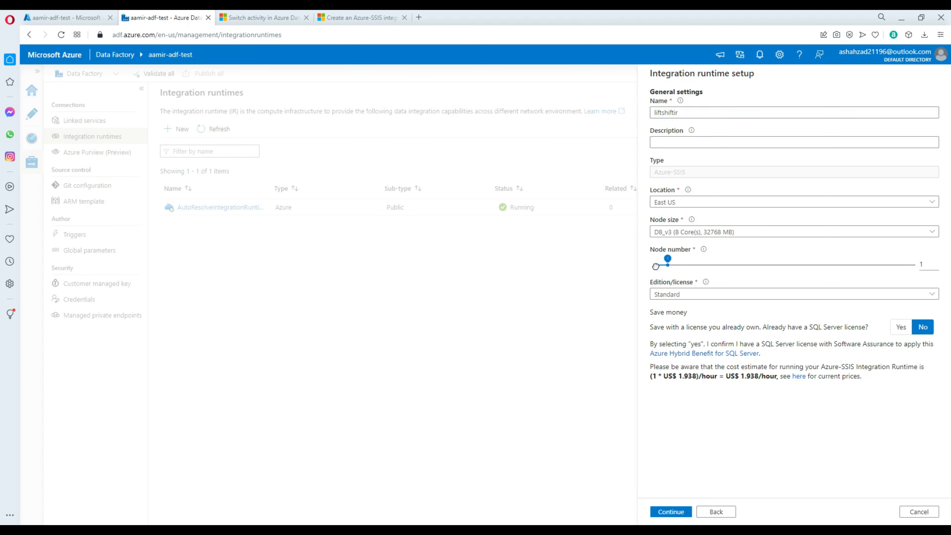
click(703, 232)
click(695, 264)
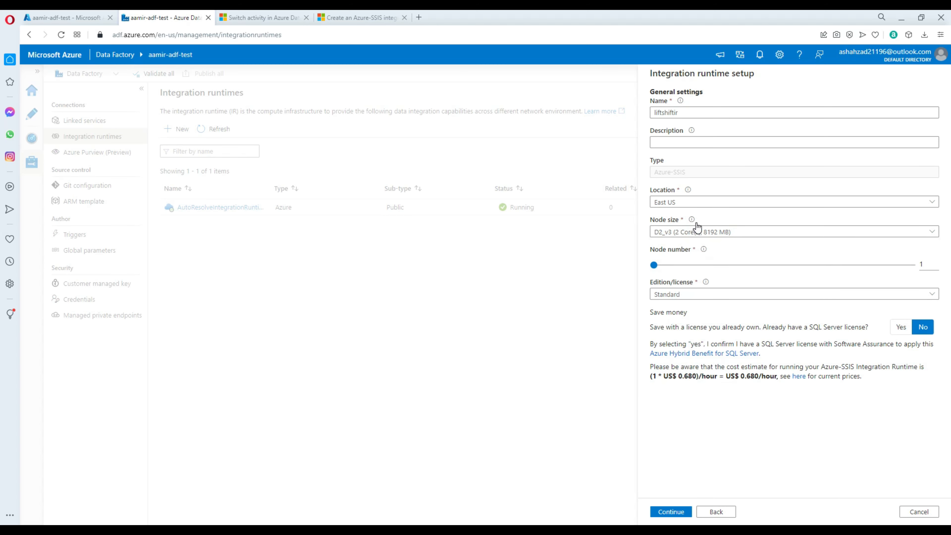
click(673, 233)
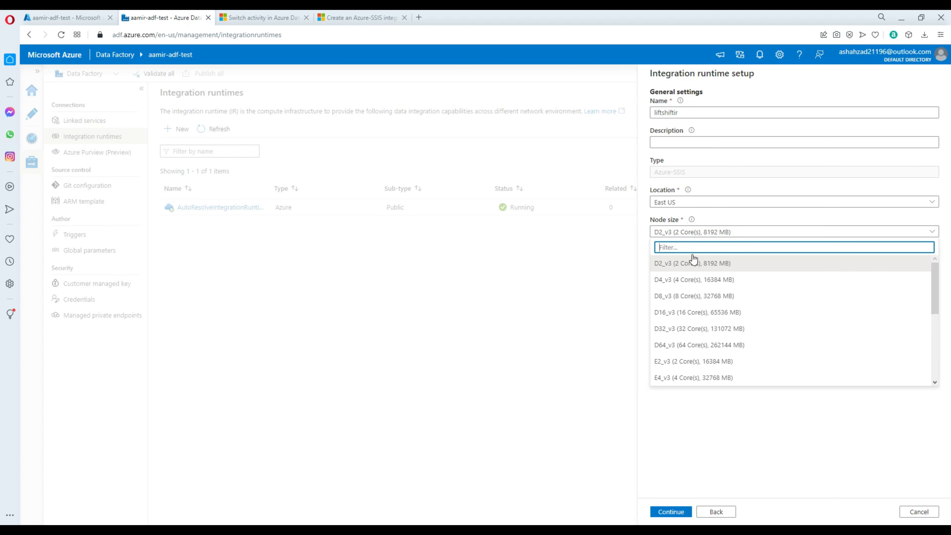
click(676, 262)
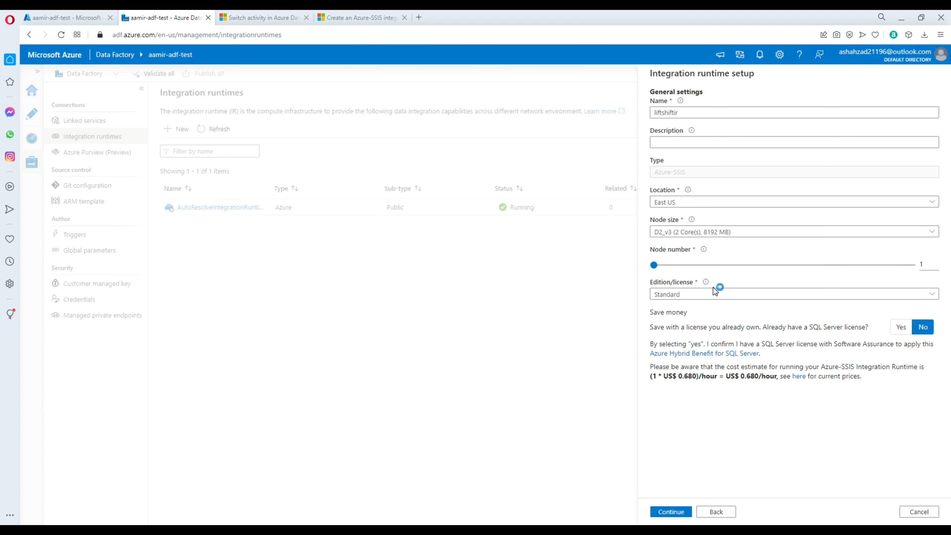
click(652, 266)
click(673, 515)
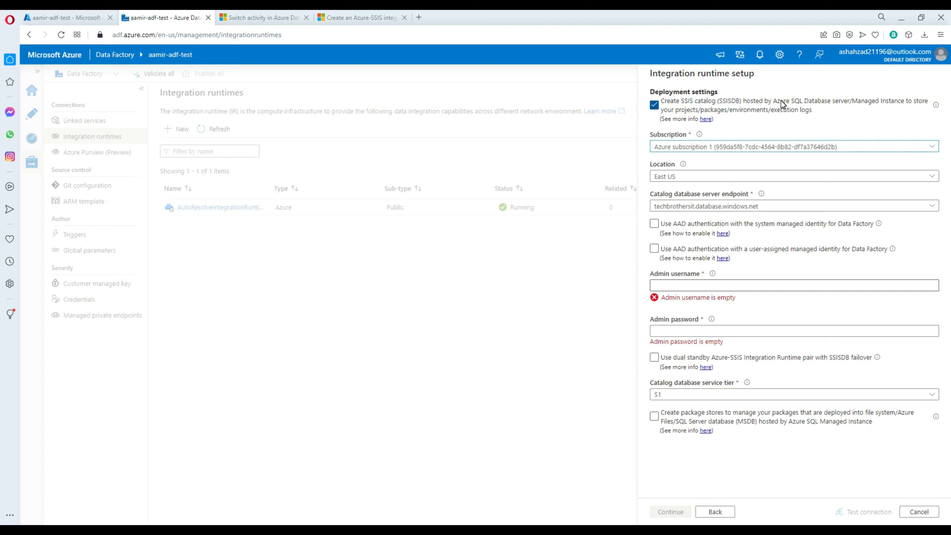
Step: Choose techbrothersit.database.windows.net as the server endpoint hosting the SSISDB catalog
drag(773, 101, 849, 101)
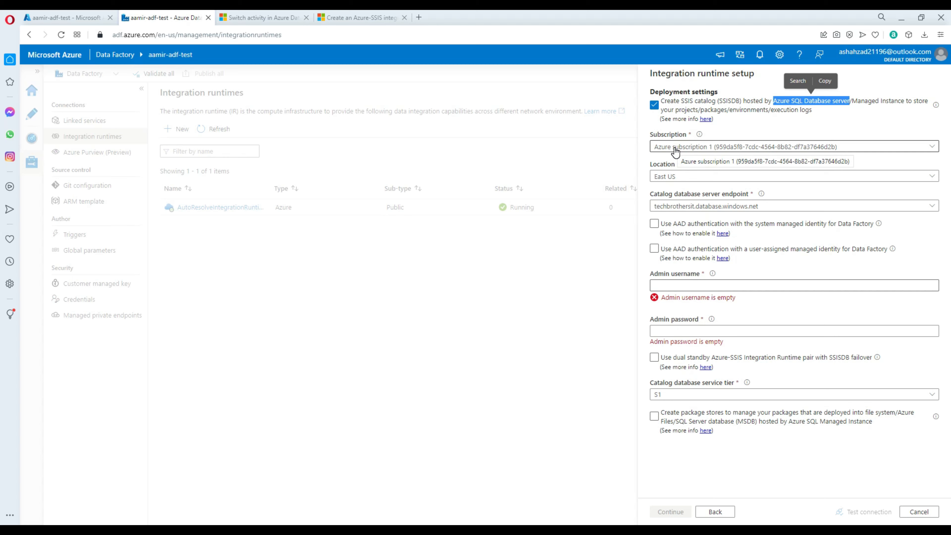
click(696, 211)
click(696, 212)
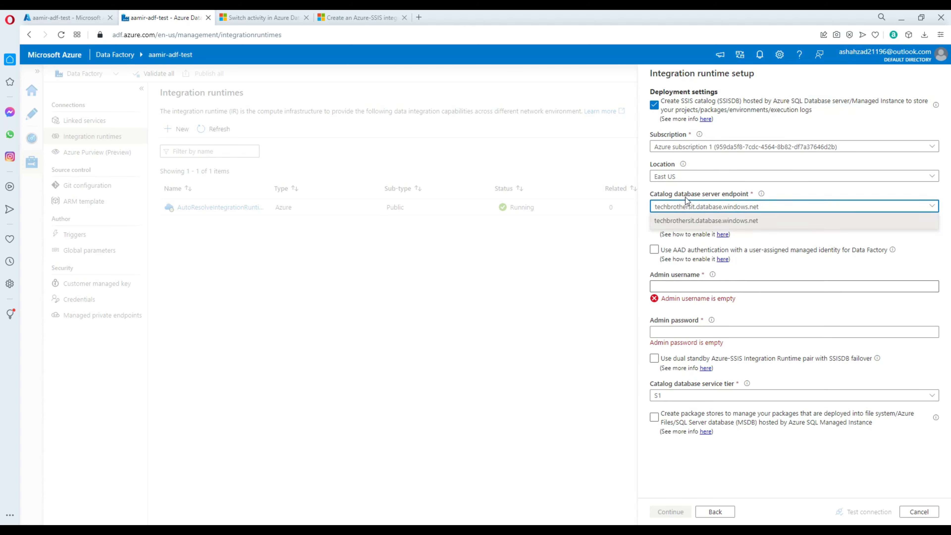
click(708, 212)
click(656, 227)
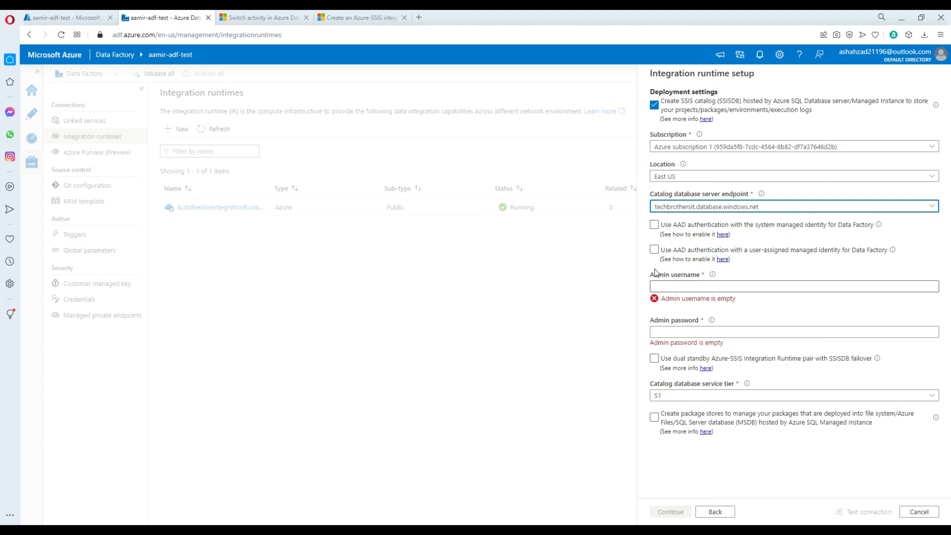
Step: Enter the catalog admin username and password, then continue to advanced settings
click(676, 287)
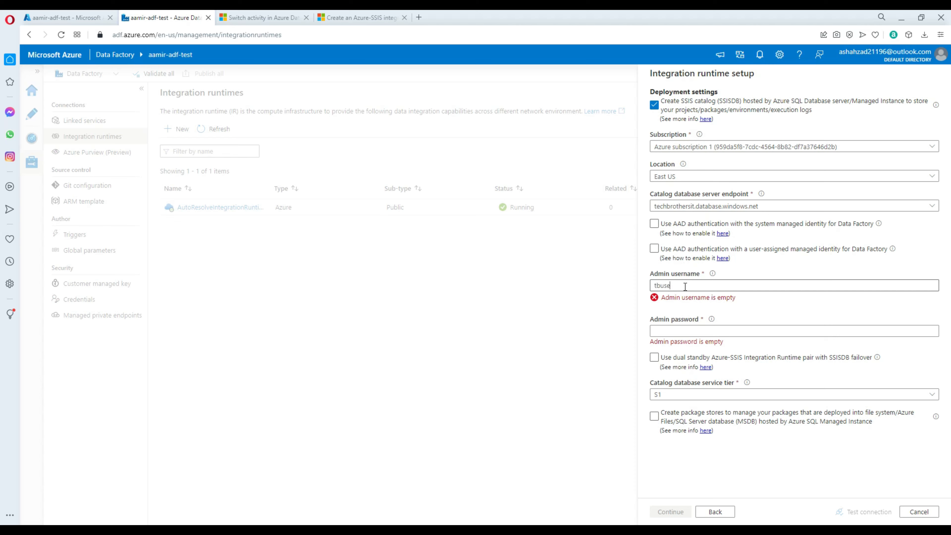
text(r)
click(662, 317)
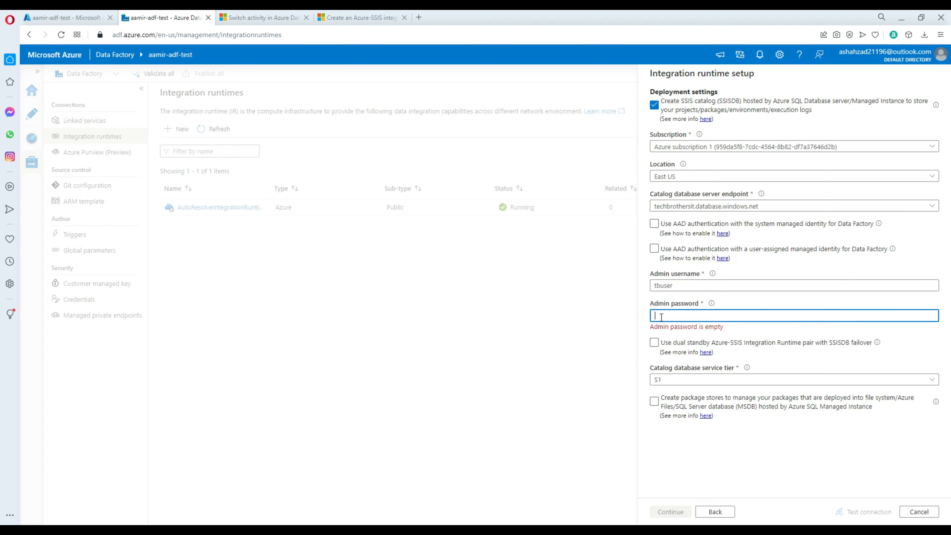
text(T)
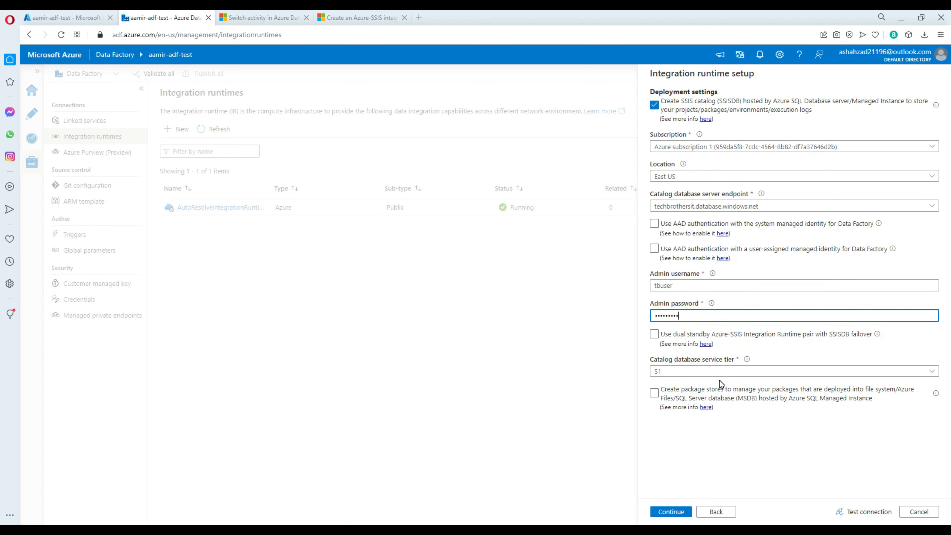
click(675, 515)
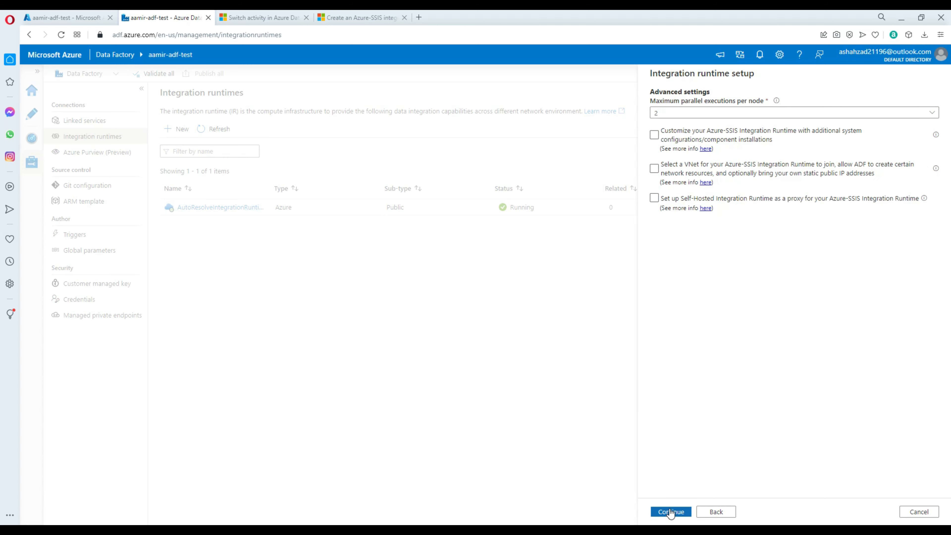
Step: Leave customization, VNet join and self-hosted proxy off, then create the liftshiftir runtime from the summary
click(654, 198)
click(677, 131)
click(684, 137)
click(654, 169)
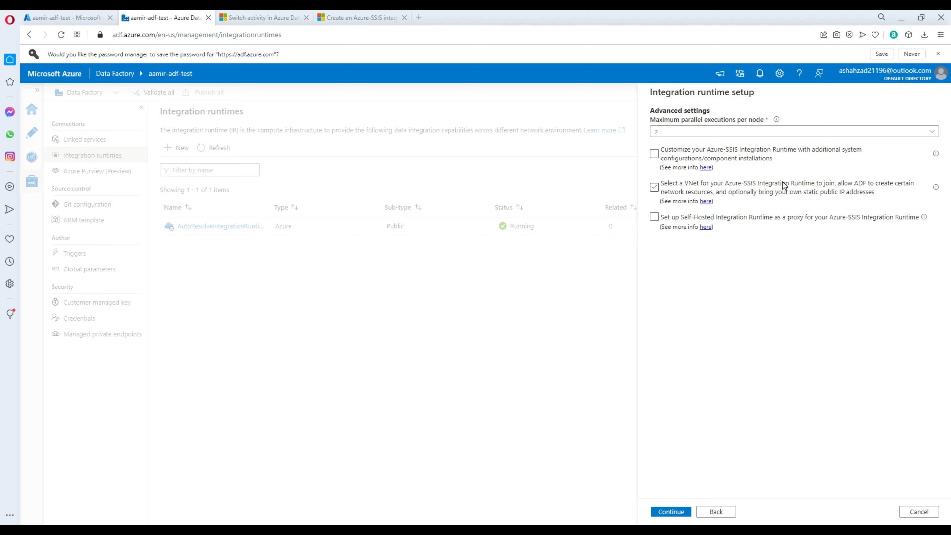
click(743, 195)
click(703, 220)
click(890, 221)
click(669, 513)
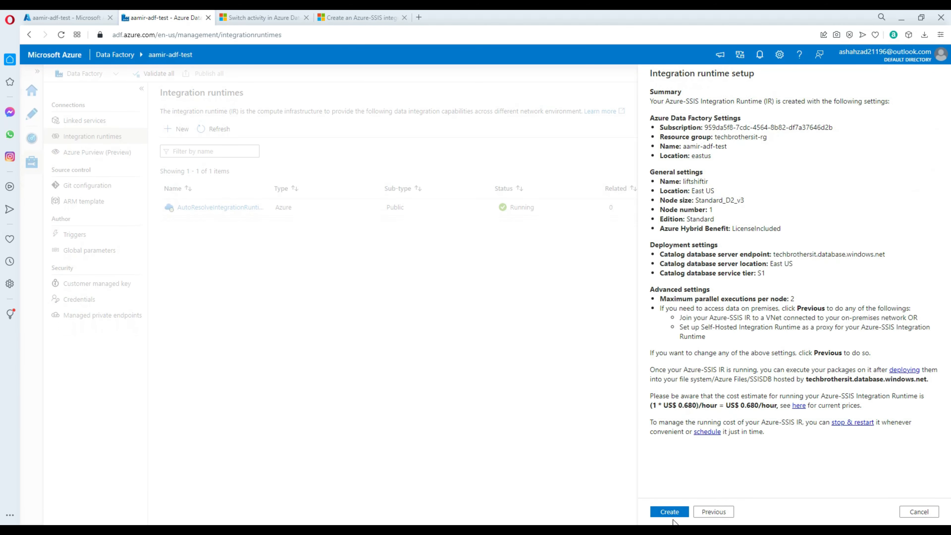
click(676, 514)
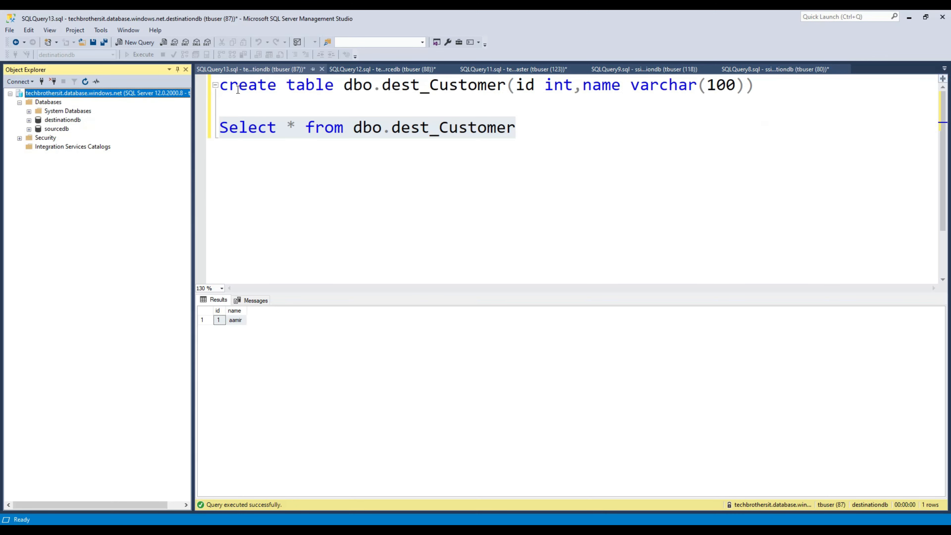
Step: Confirm liftshiftir (Azure-SSIS) shows Running and select its row in the runtimes list
click(58, 102)
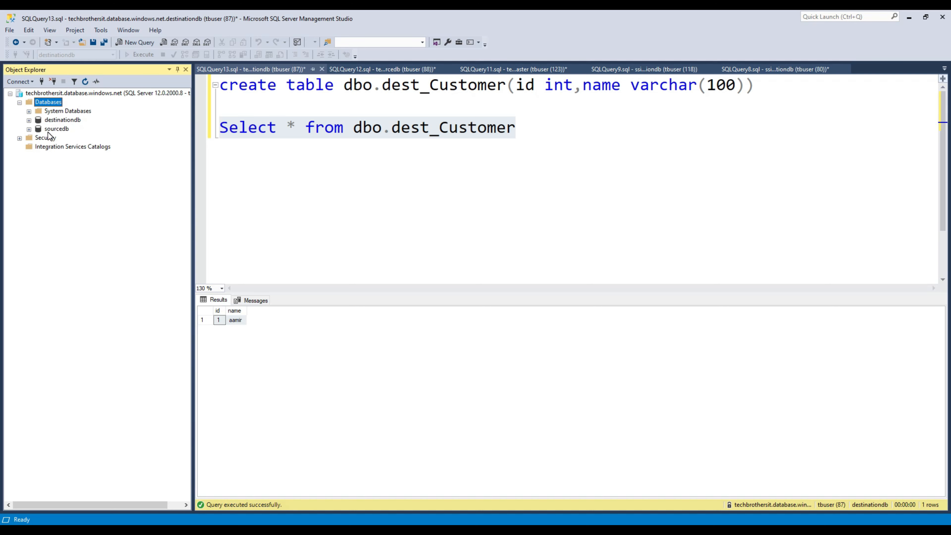
click(71, 146)
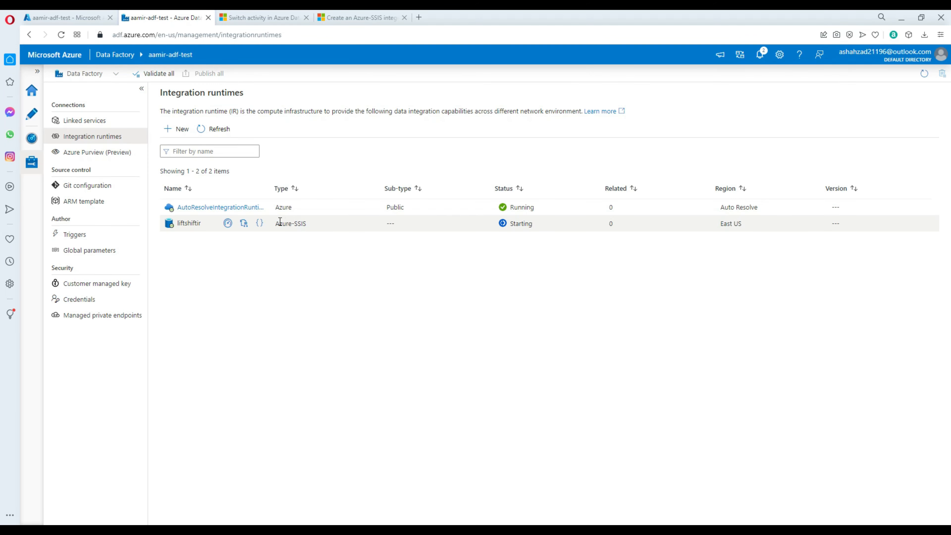
drag(277, 223, 306, 224)
click(338, 263)
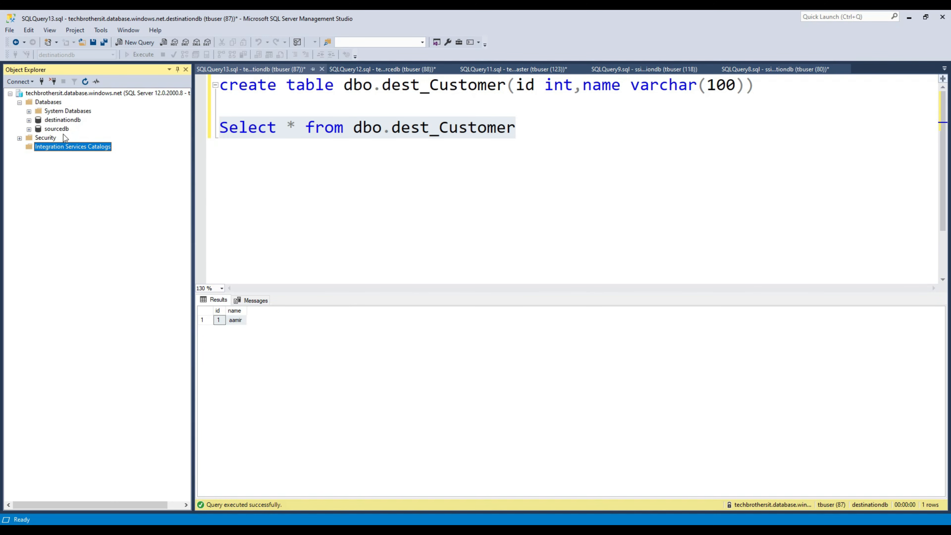
click(63, 130)
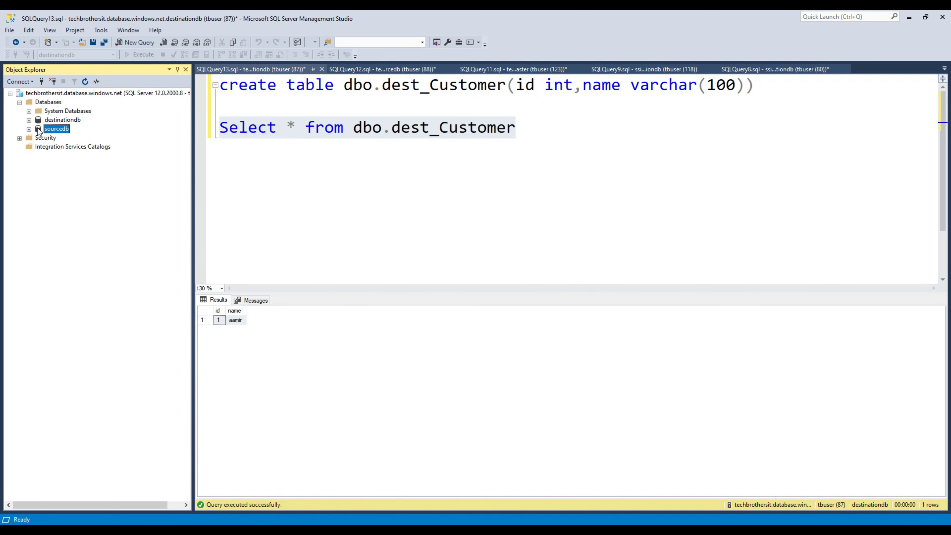
click(62, 147)
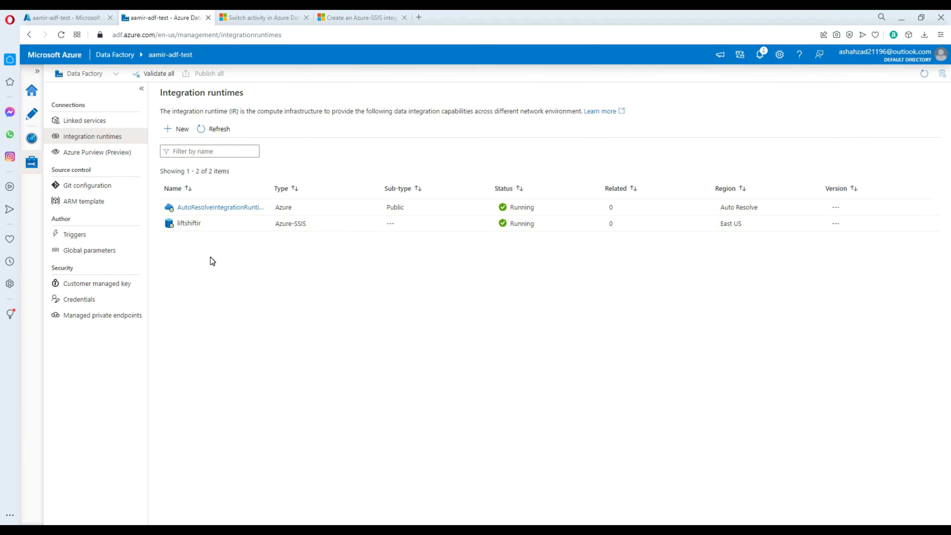
mouse_move(194, 231)
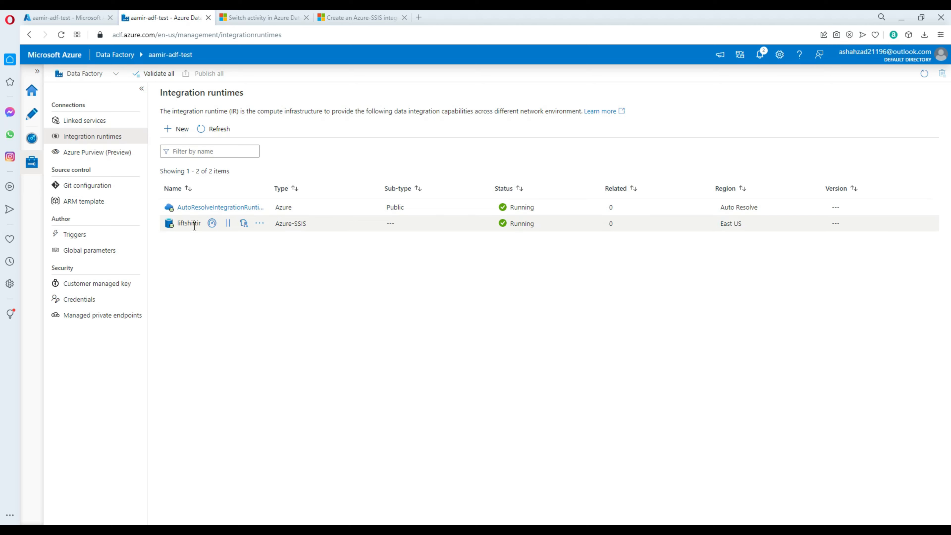
drag(310, 225, 279, 222)
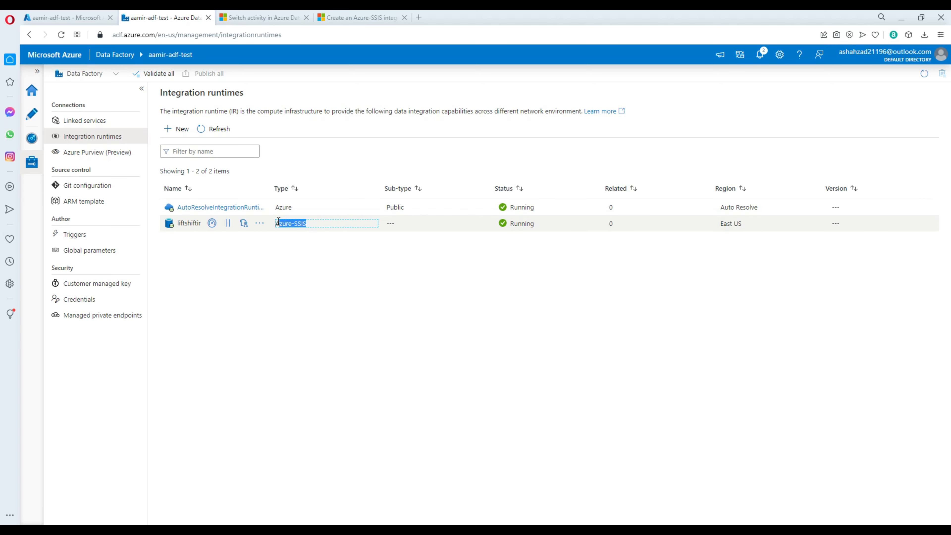
click(305, 226)
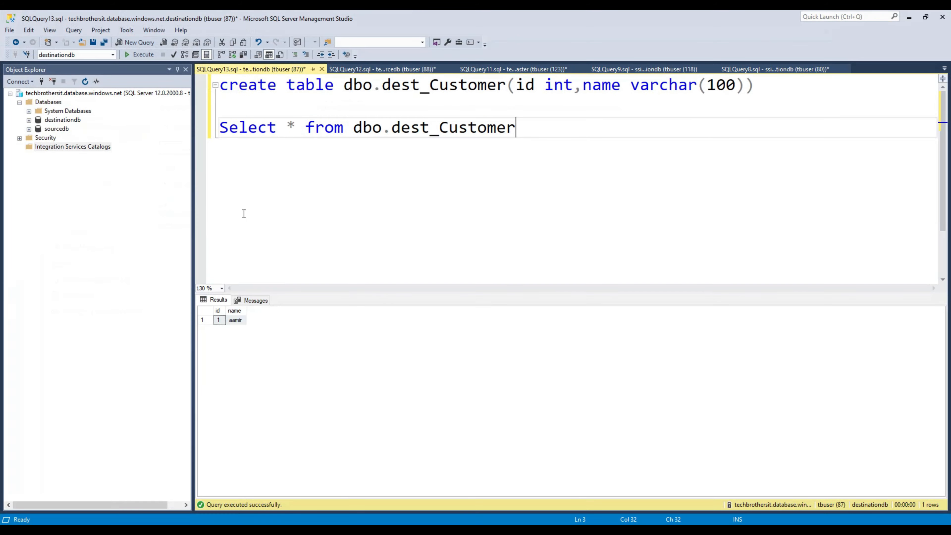
Step: Refresh Databases and expand the new SSISDB database and its Tables folder
click(65, 103)
click(84, 82)
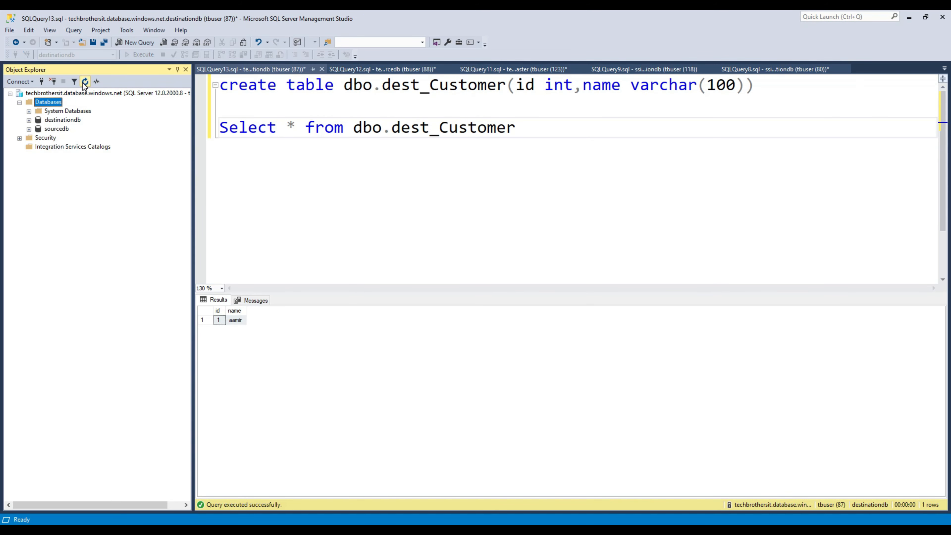
click(56, 139)
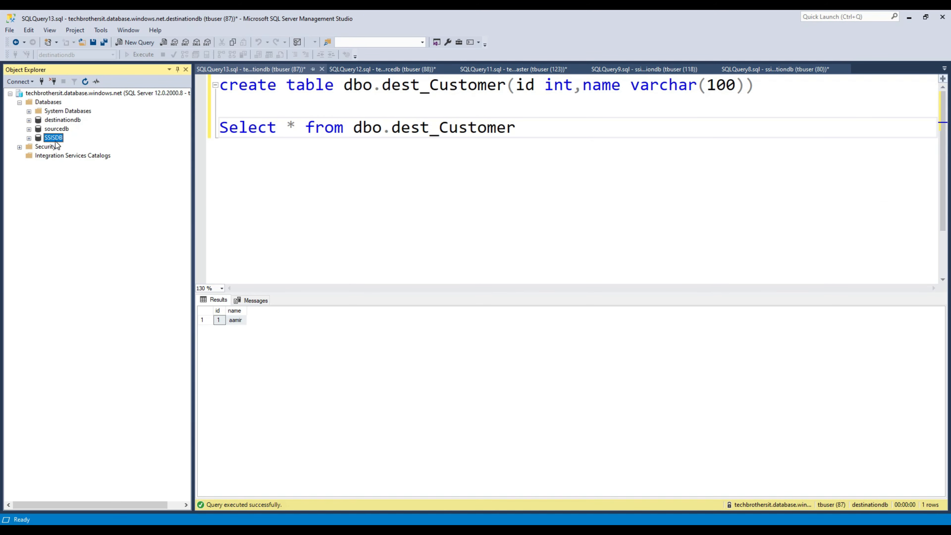
click(29, 138)
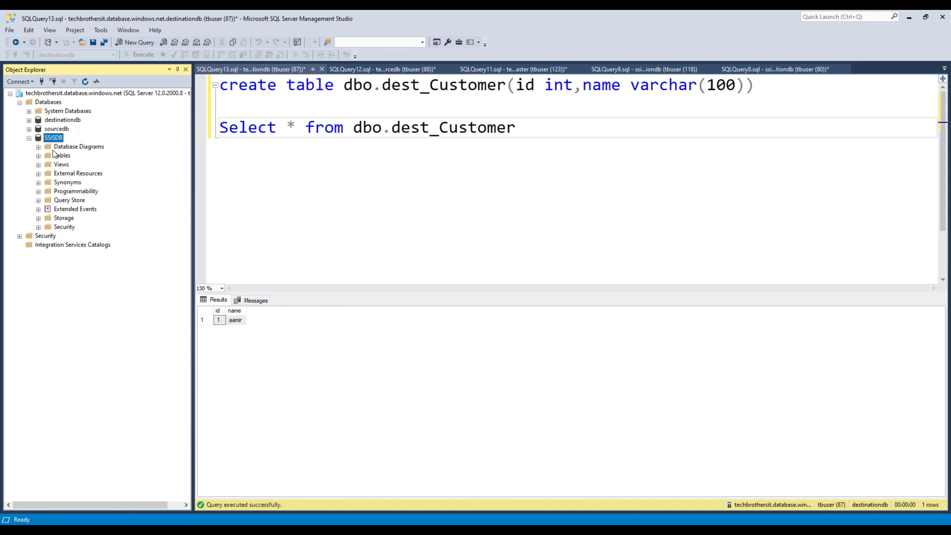
click(46, 155)
click(38, 156)
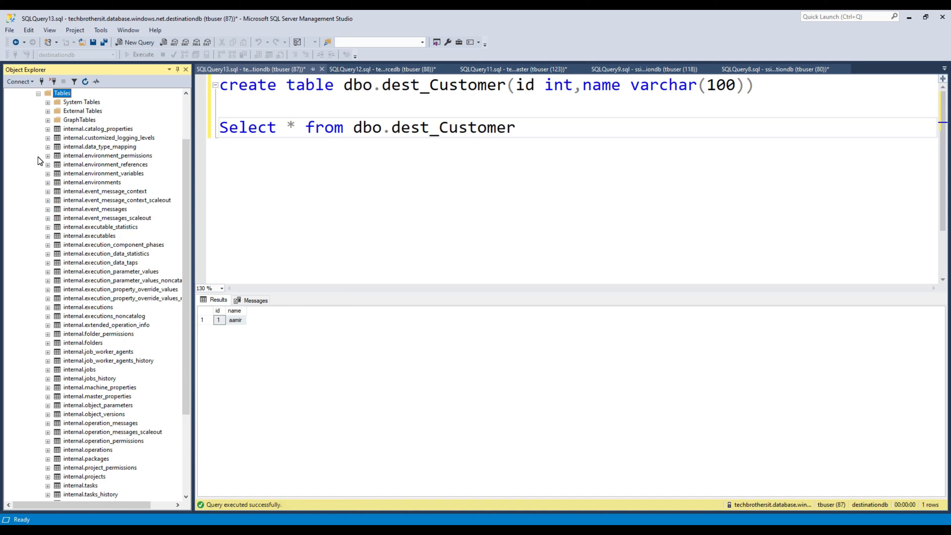
scroll(38, 157, up, 3)
click(28, 138)
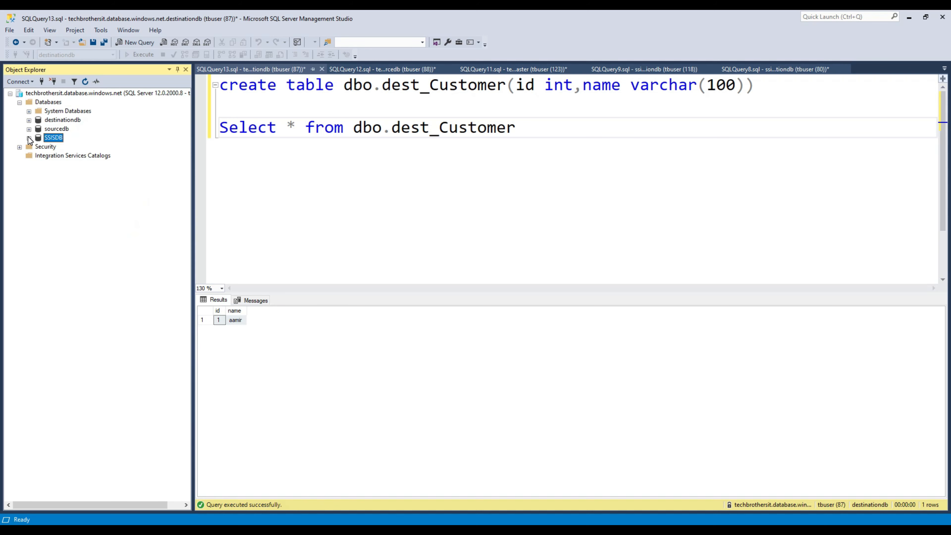
Step: Try expanding Integration Services Catalogs twice, dismissing the catalog loading errors
click(56, 155)
click(85, 81)
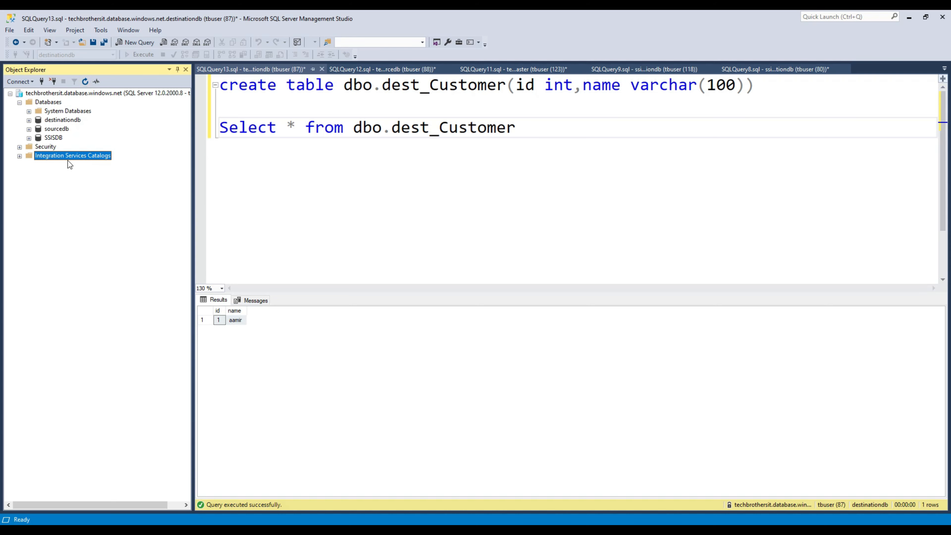
click(20, 156)
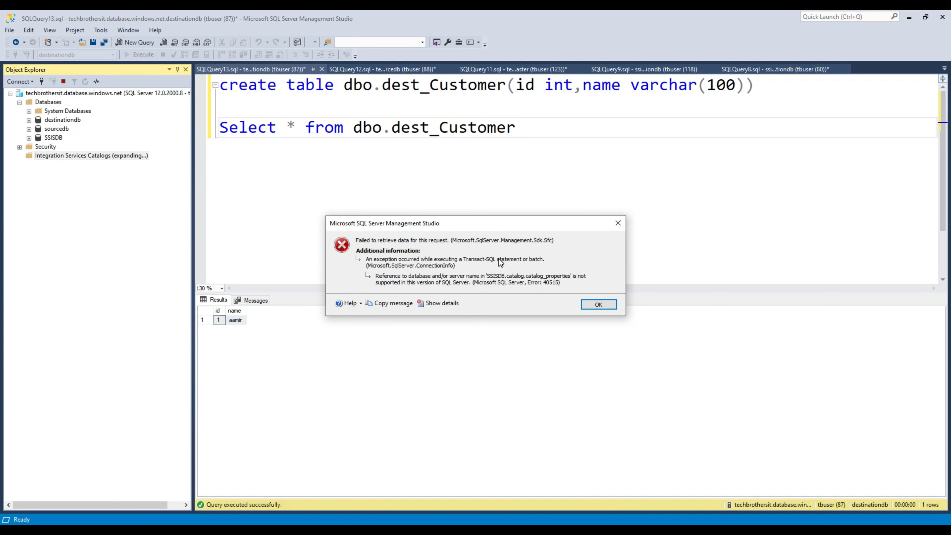
click(599, 304)
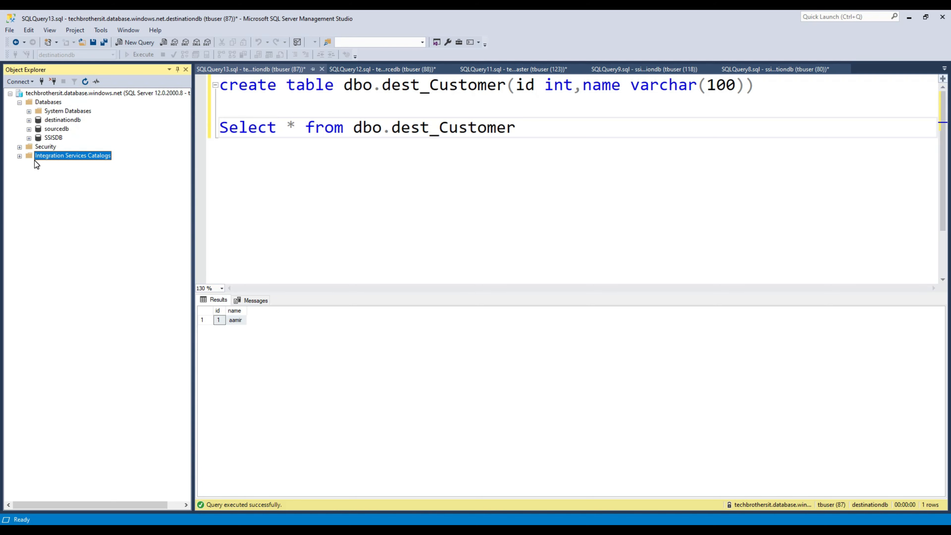
click(19, 156)
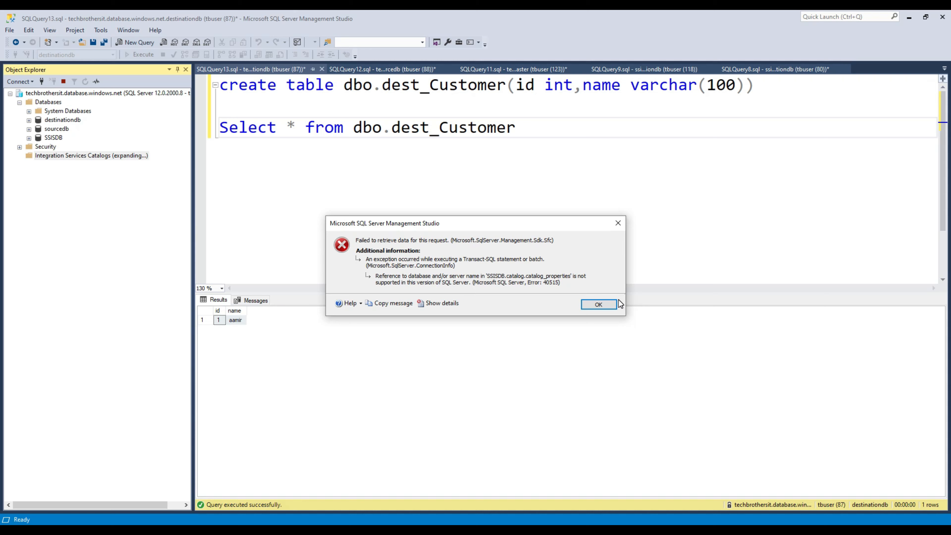
click(596, 304)
Step: Disconnect from the server and open a new Database Engine connection dialog
click(68, 94)
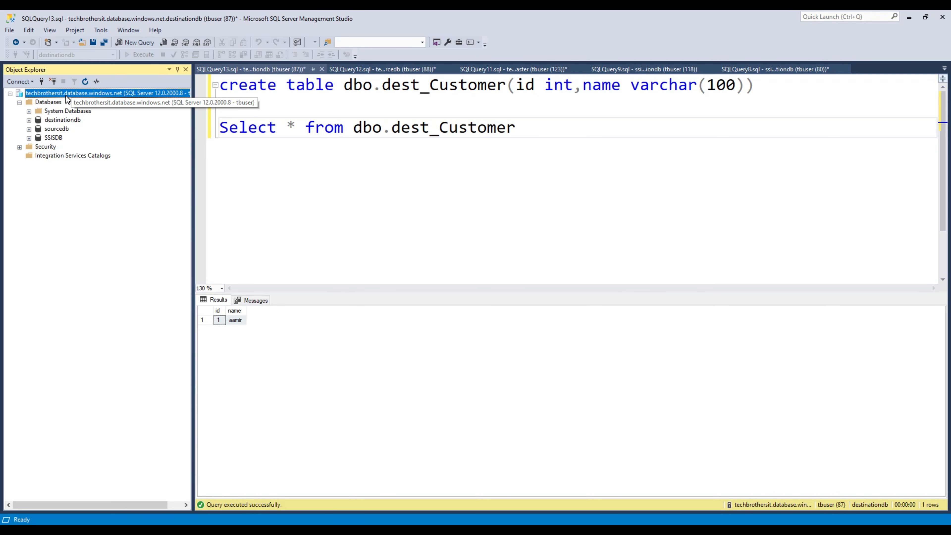
click(58, 82)
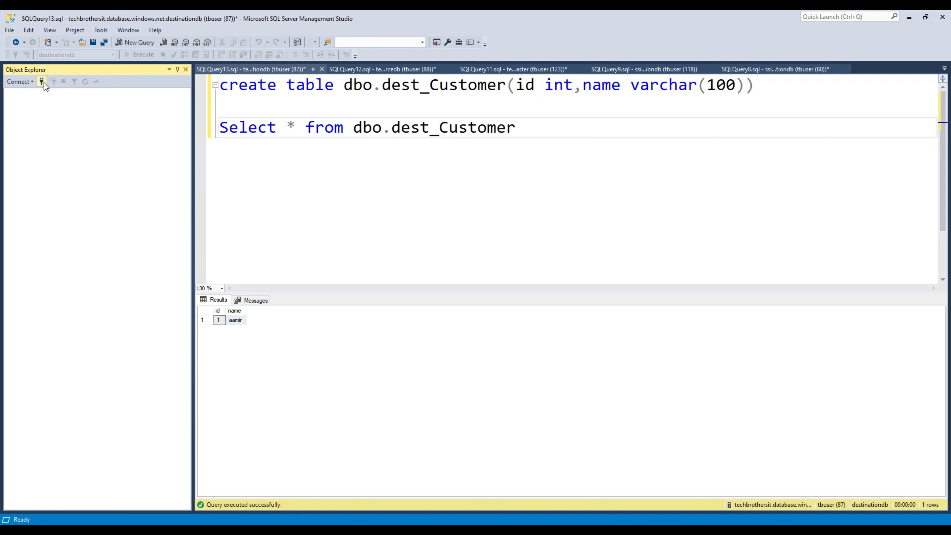
click(29, 82)
click(34, 92)
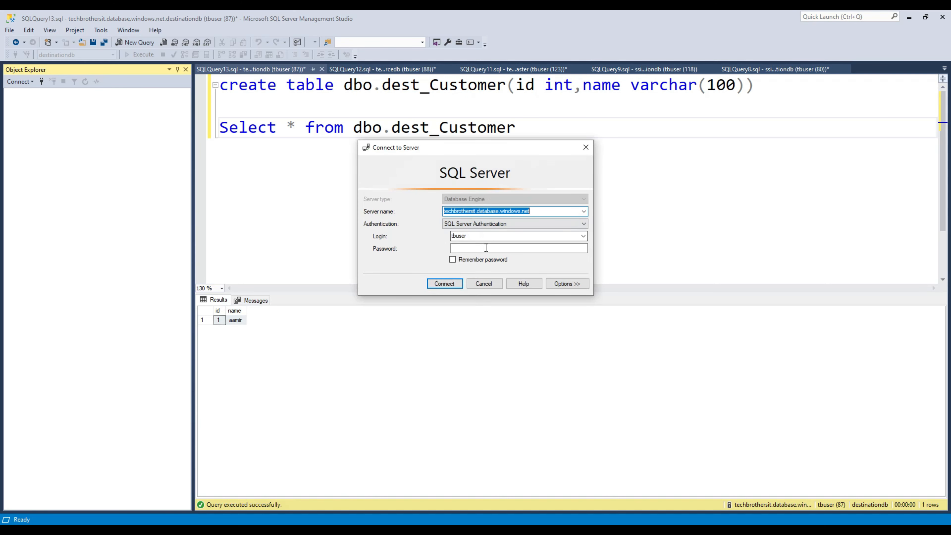
Step: Reconnect with the password and expand Databases to the SSISDB database
text(****)
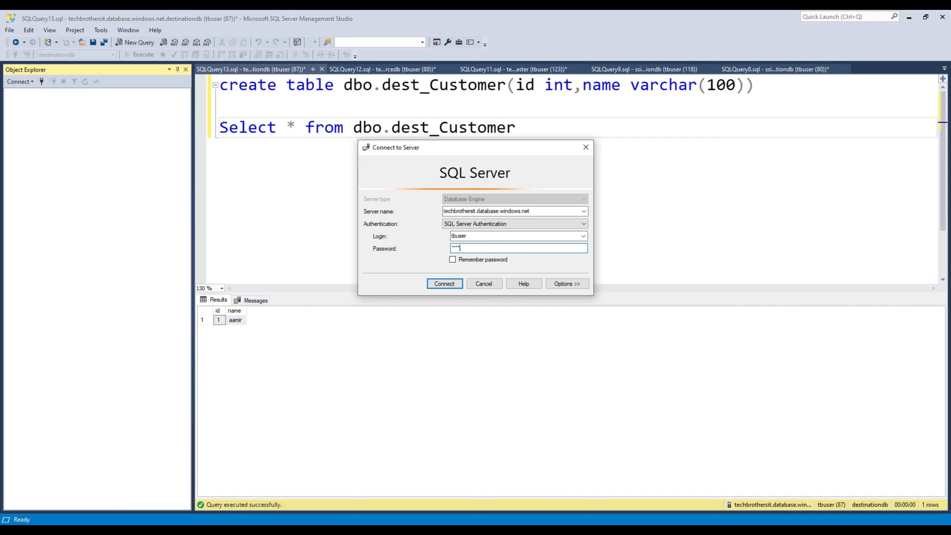
key(Return)
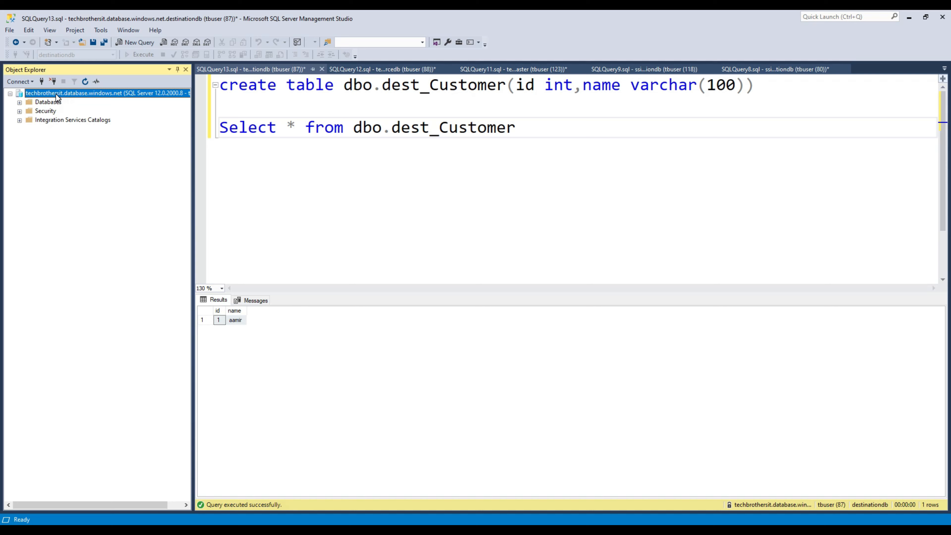
click(19, 102)
click(59, 139)
Step: Expand Integration Services Catalogs > SSISDB, then return to Visual Studio
click(19, 156)
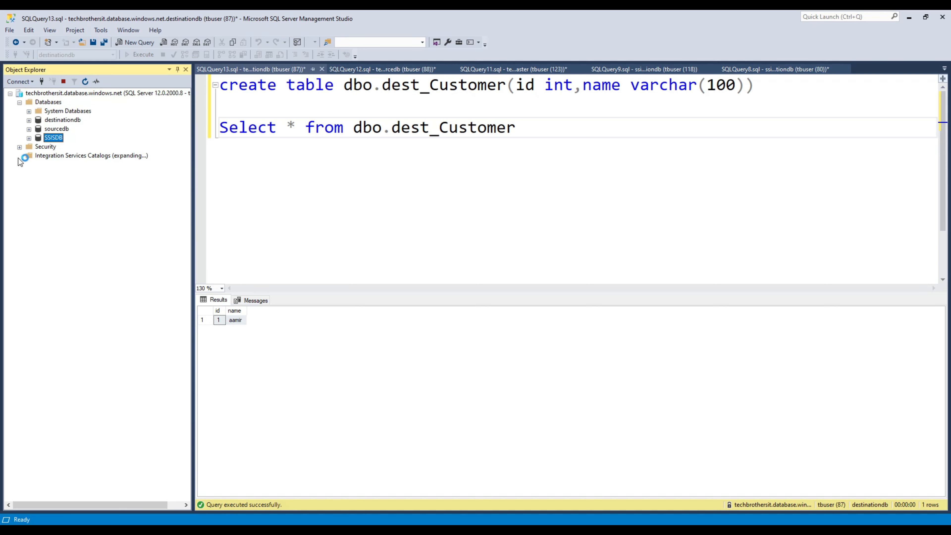
click(75, 156)
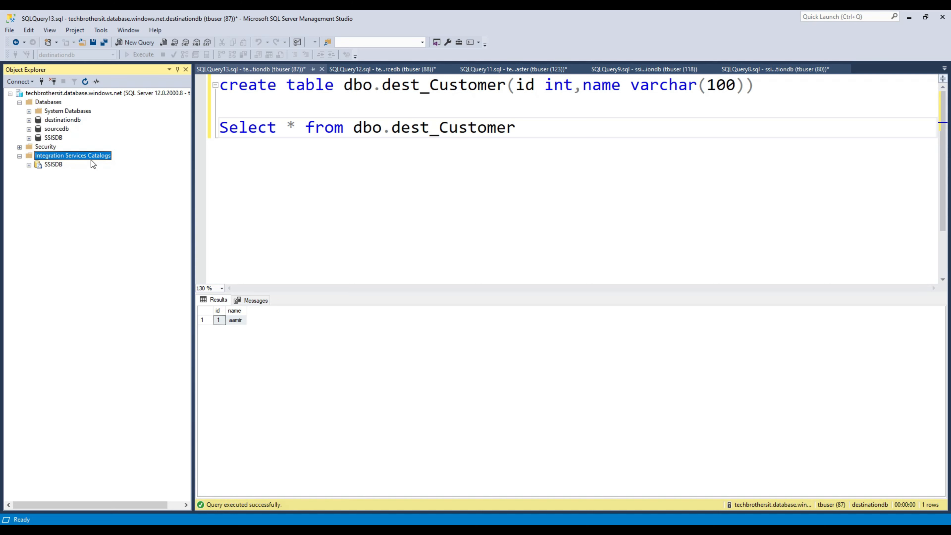
click(60, 165)
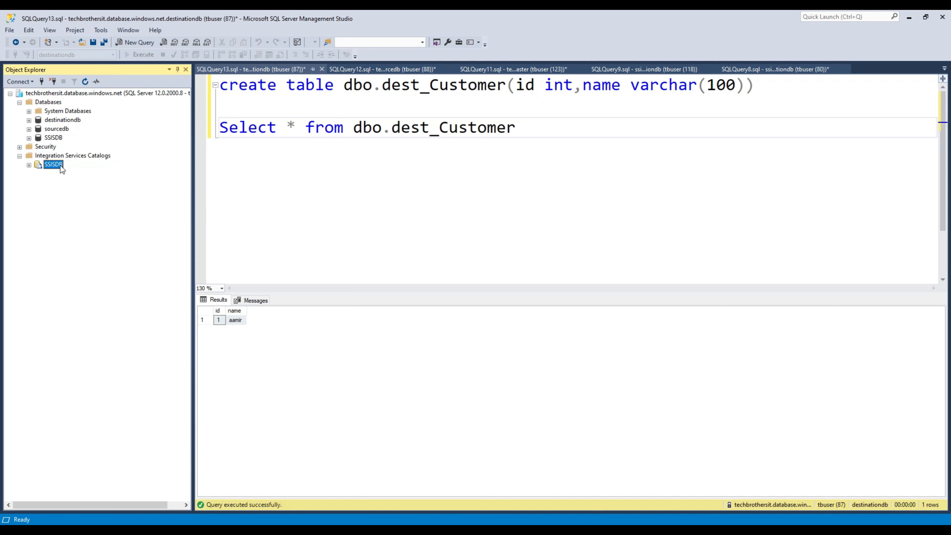
click(28, 165)
key(alt+Tab)
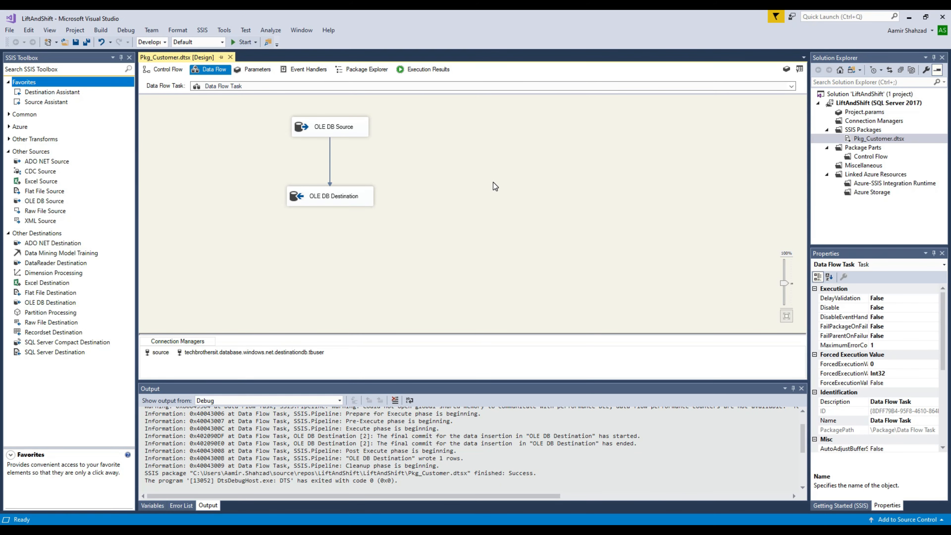
Step: Move the OLE DB Destination up just below the source in the data flow
click(367, 201)
drag(367, 201, 365, 172)
click(437, 155)
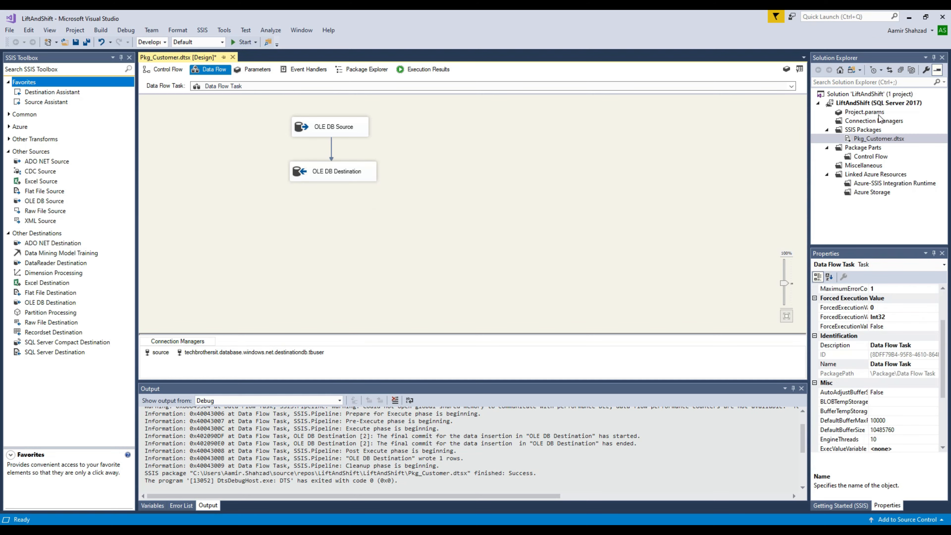
Step: Deploy the LiftAndShift project and move past the Deployment Wizard's introduction
click(875, 104)
right_click(863, 105)
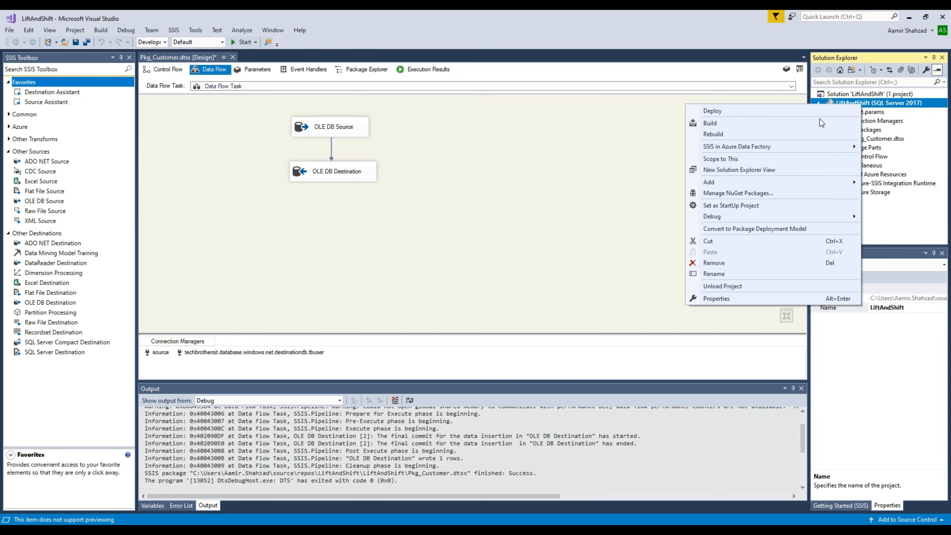
click(726, 113)
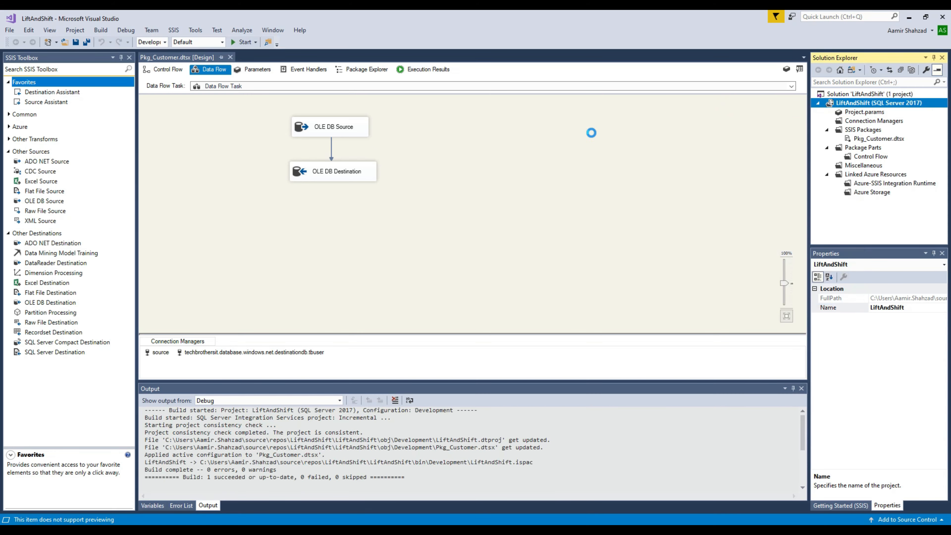
click(573, 421)
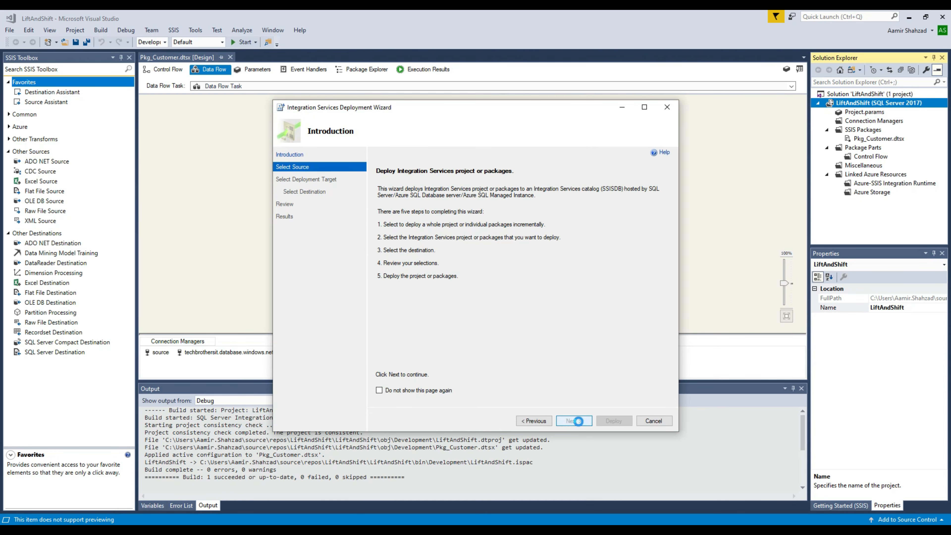
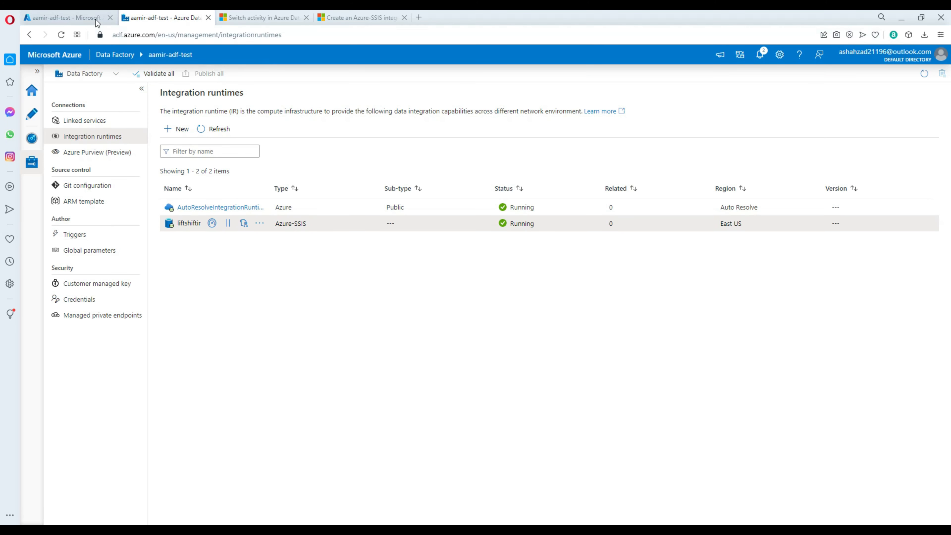
Step: Copy the techbrothersit server name, techbrothersit.database.windows.net, from Azure Portal and return to the wizard
click(94, 18)
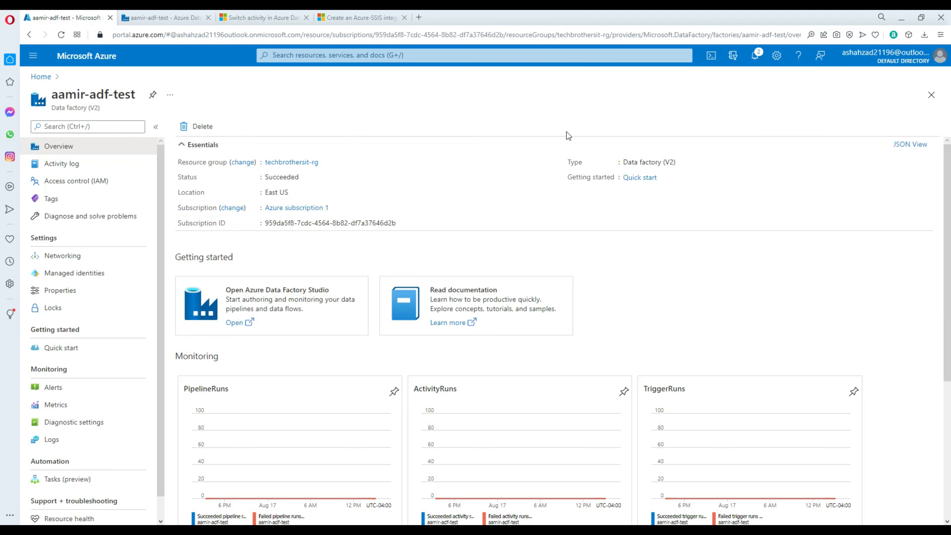
click(41, 77)
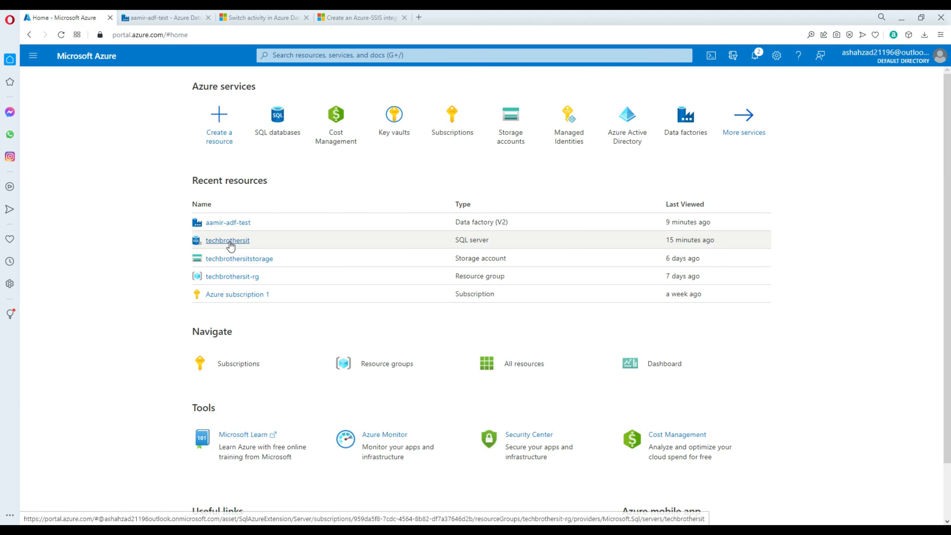
click(229, 243)
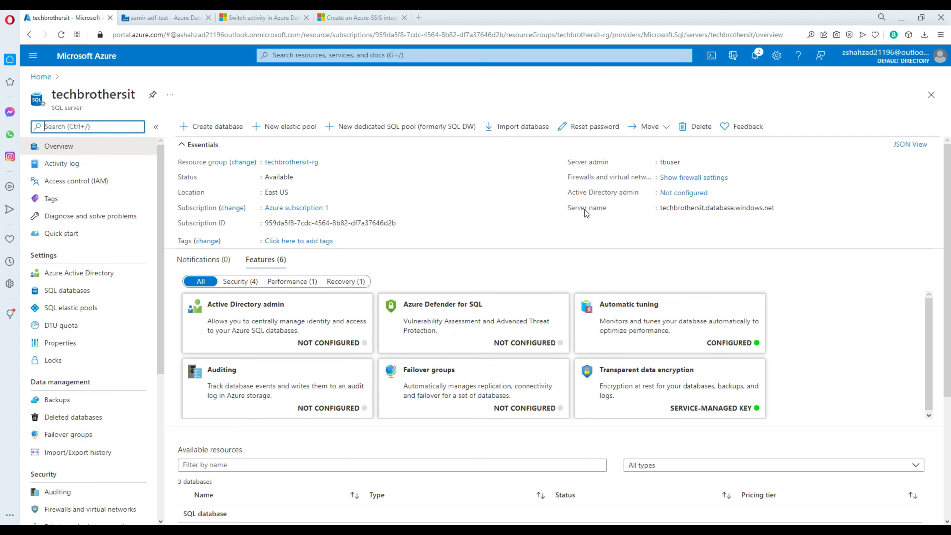
click(781, 208)
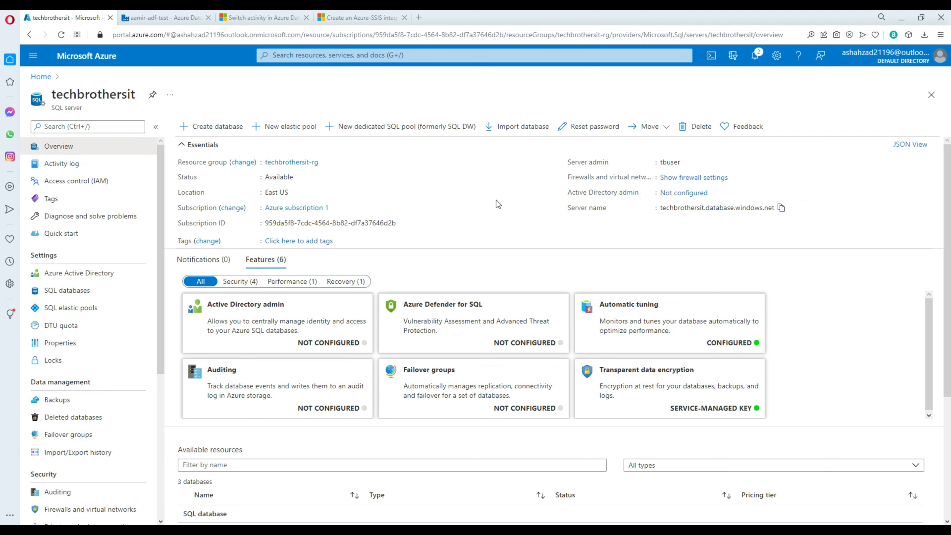
click(164, 18)
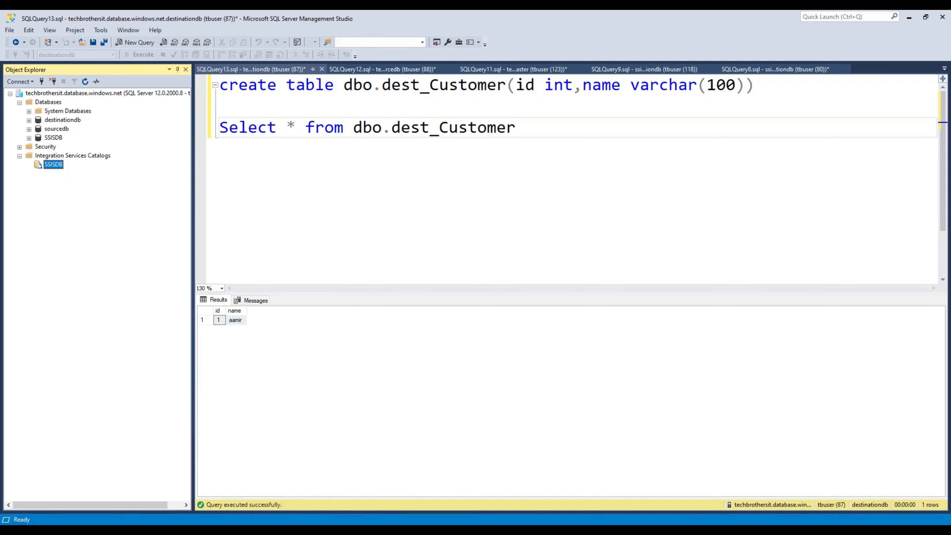
mouse_move(253, 521)
click(271, 500)
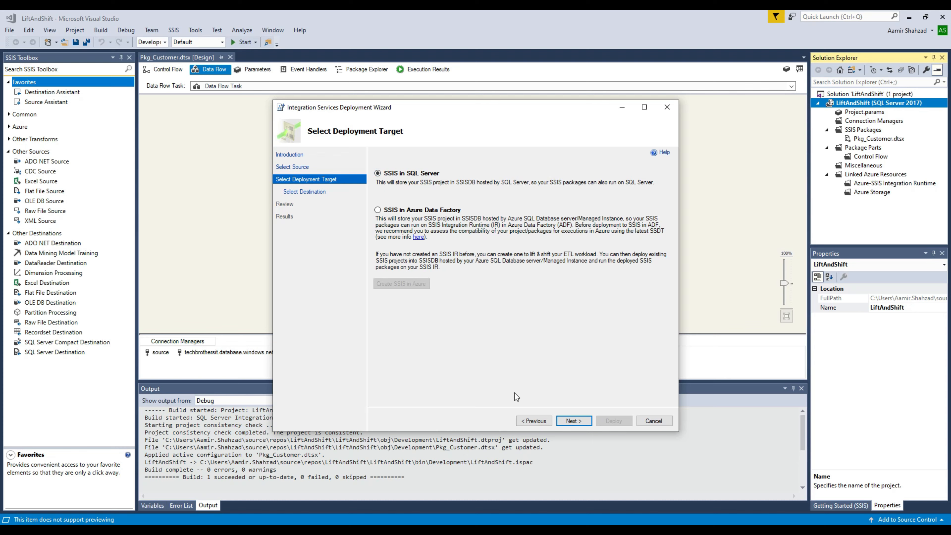
Step: Connect the Deployment Wizard to techbrothersit.database.windows.net using SQL Server Authentication
click(572, 421)
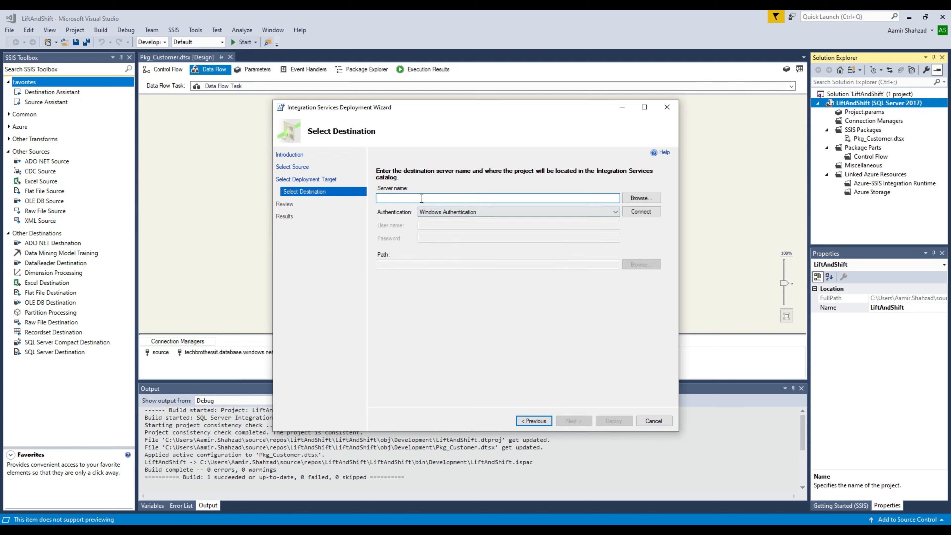
key(ctrl+v)
click(536, 211)
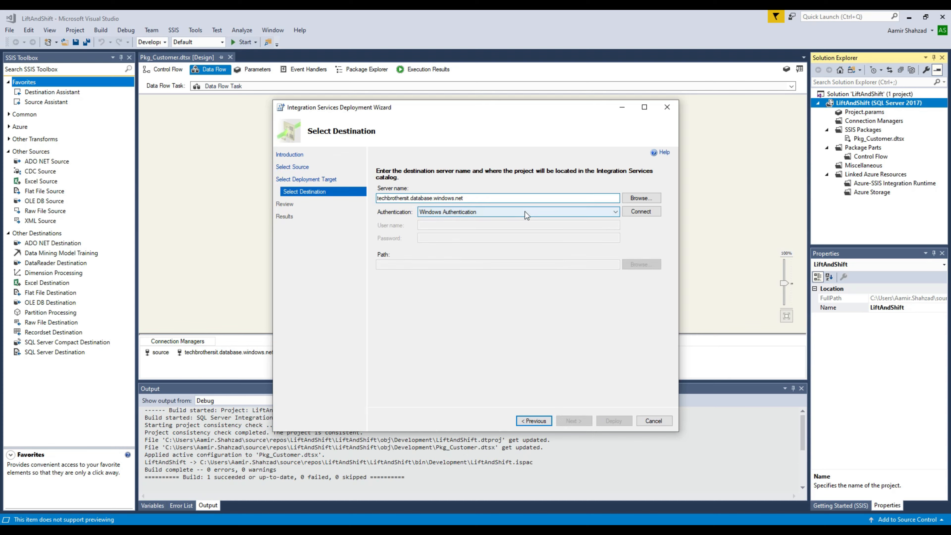
click(480, 228)
click(484, 224)
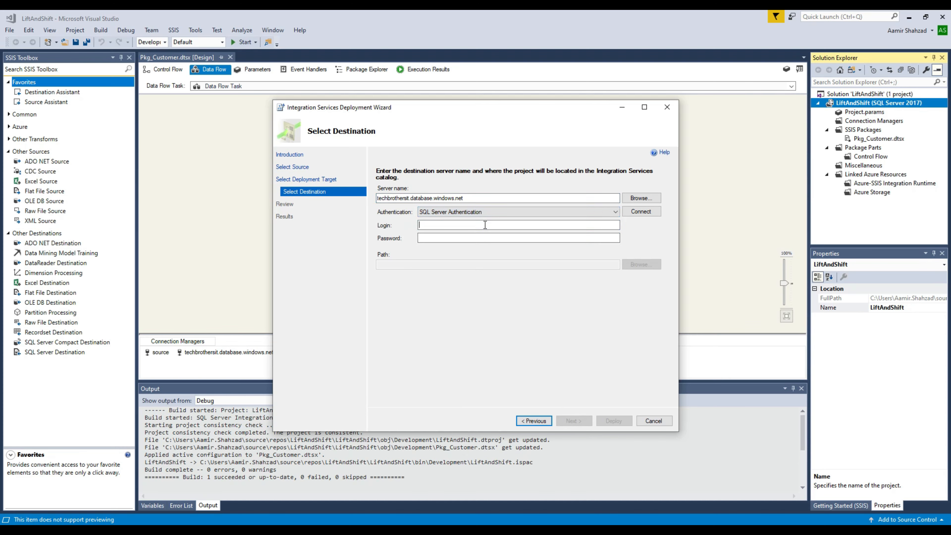
text(tbuser)
key(Tab)
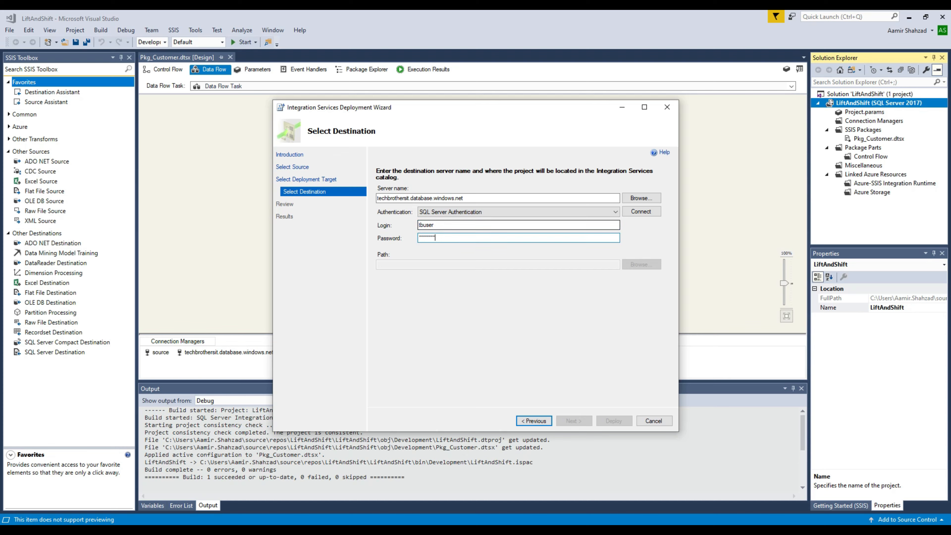
click(638, 216)
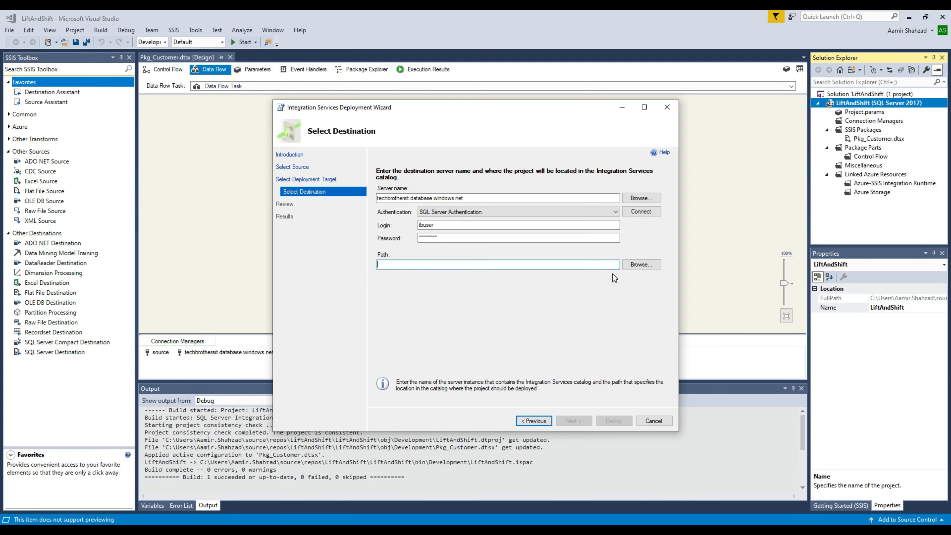
Step: Create a new SSISPackages folder in SSISDB and use it as the deployment path
click(627, 265)
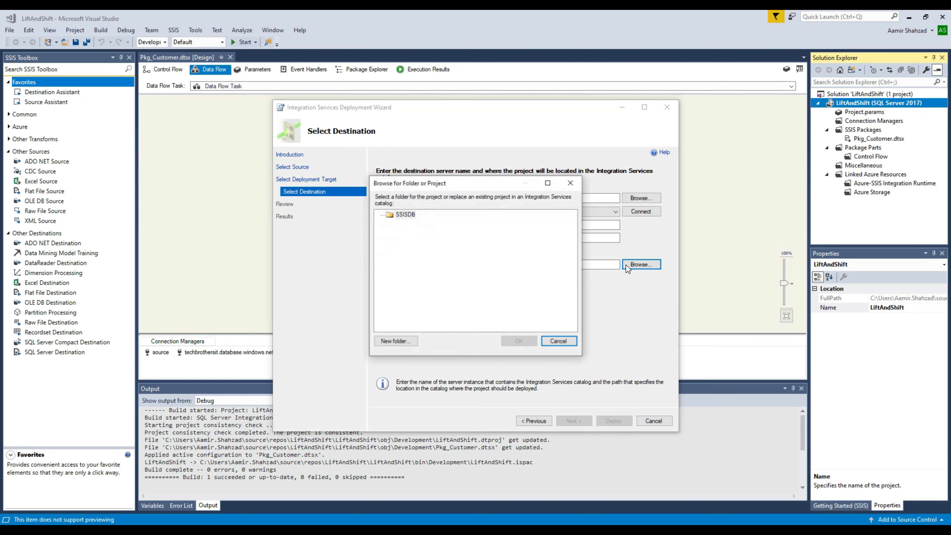
click(404, 215)
click(400, 341)
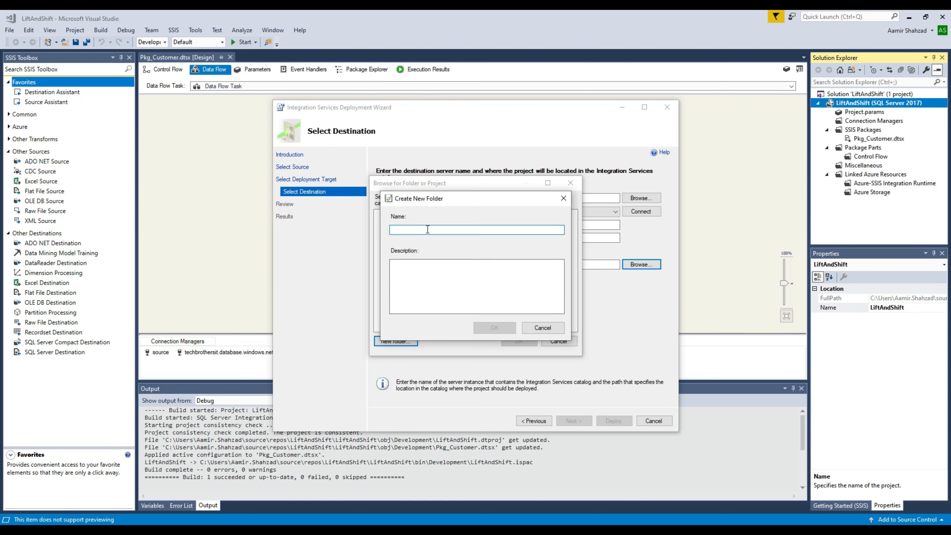
text(SSI)
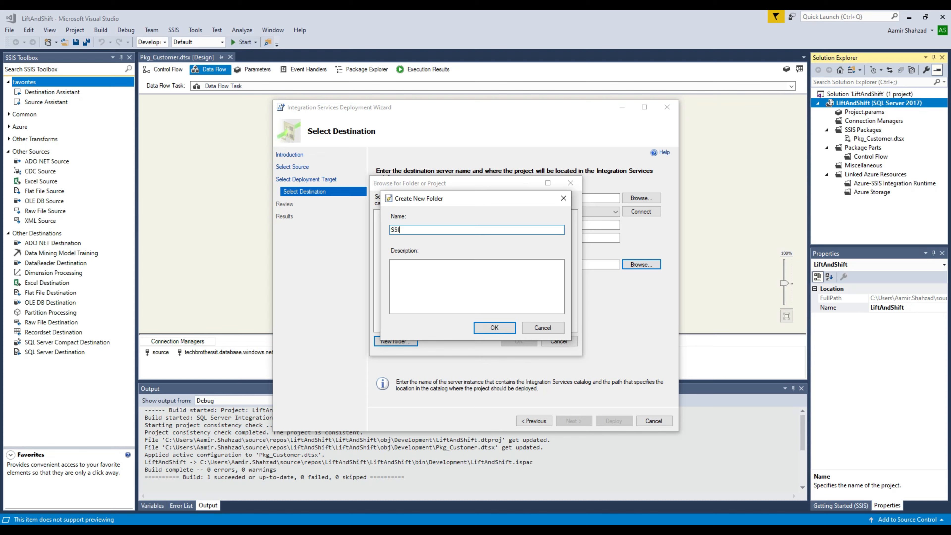
text(SPackages)
click(493, 327)
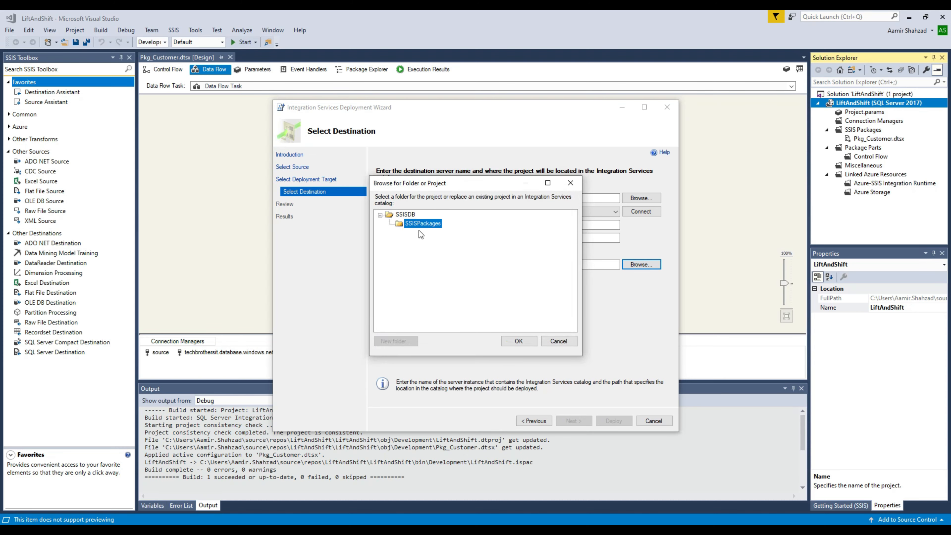
click(511, 338)
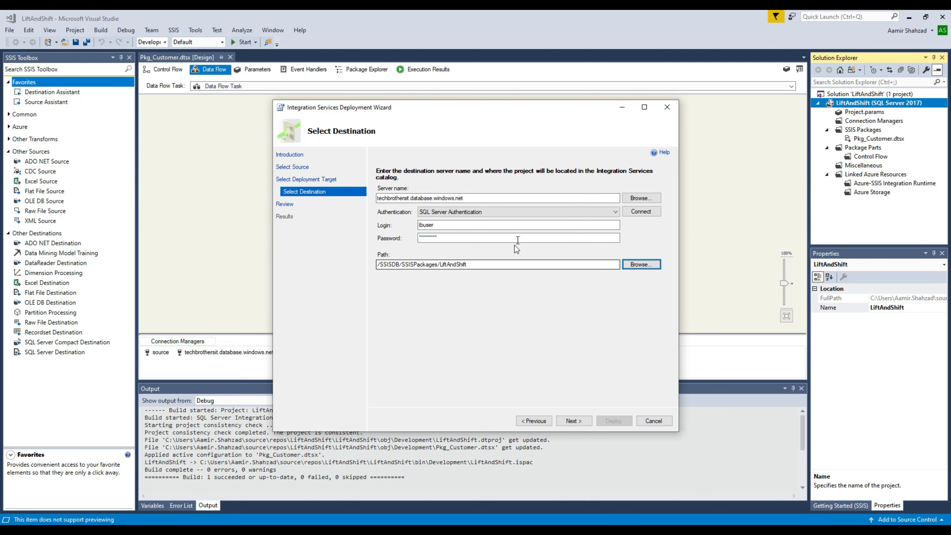
Step: Review the settings, deploy LiftAndShift to /SSISDB/SSISPackages/LiftAndShift, and close the wizard
click(571, 421)
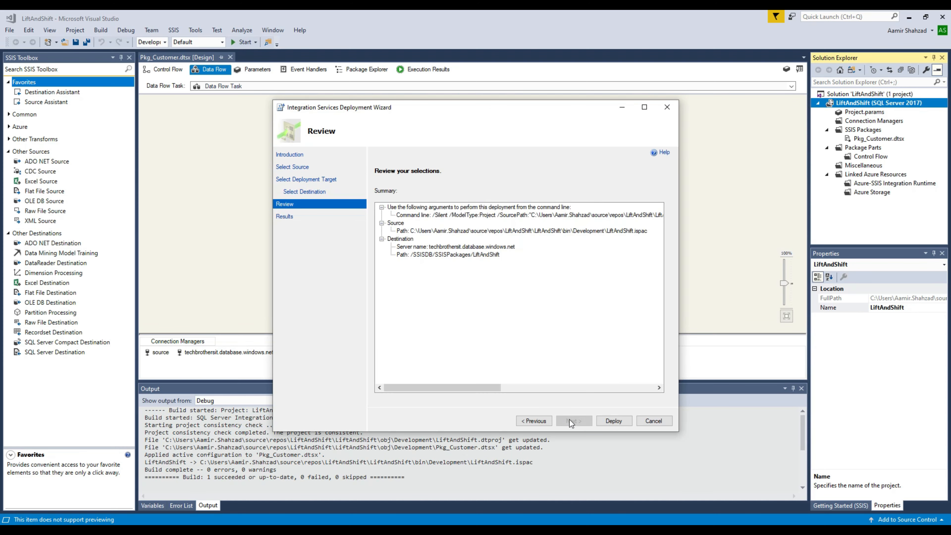
click(612, 419)
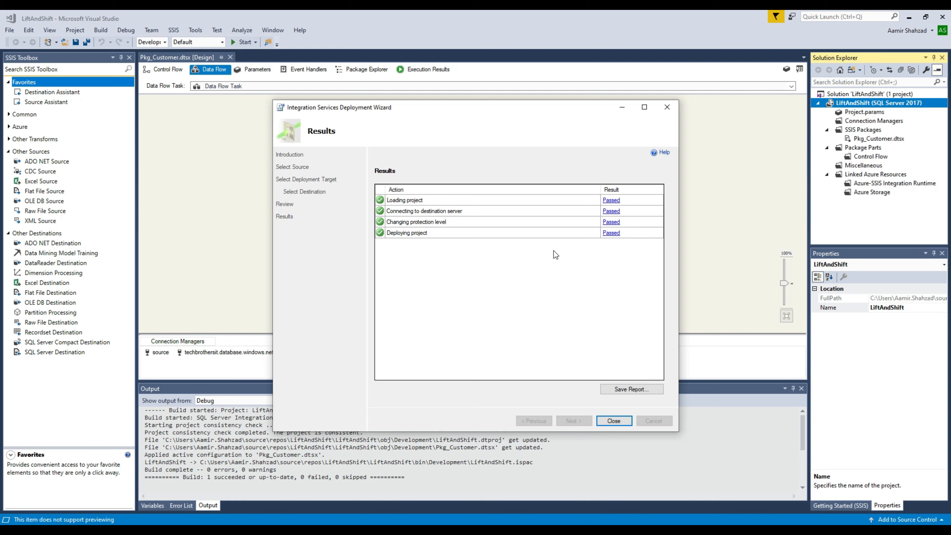
click(616, 419)
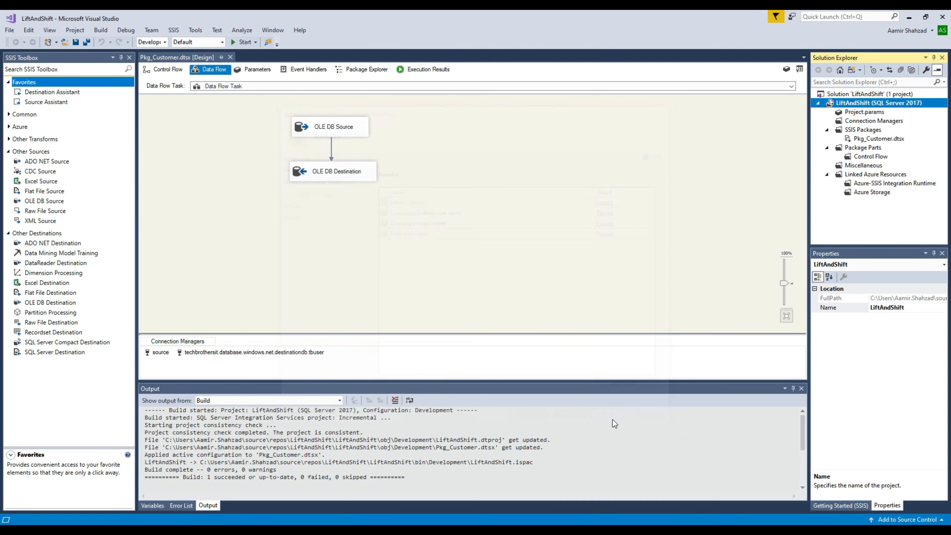
click(446, 174)
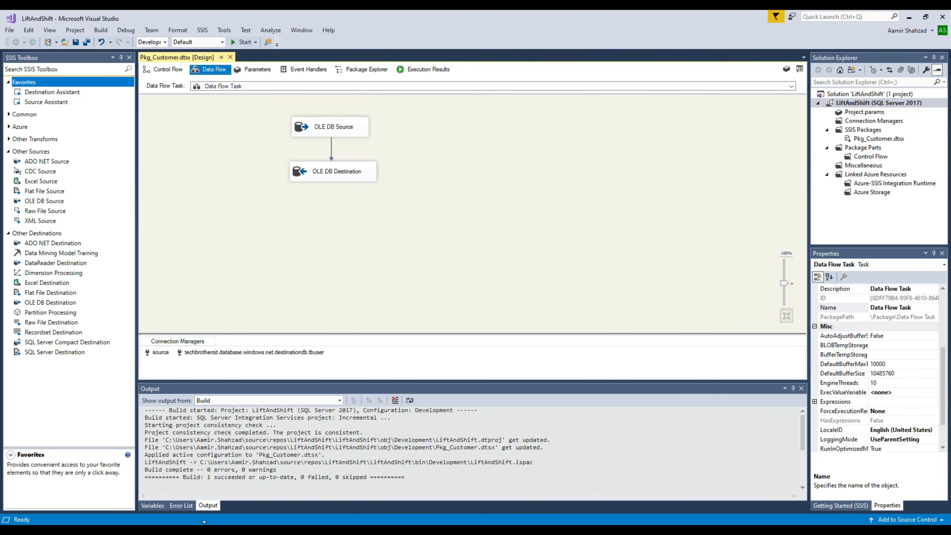
click(195, 530)
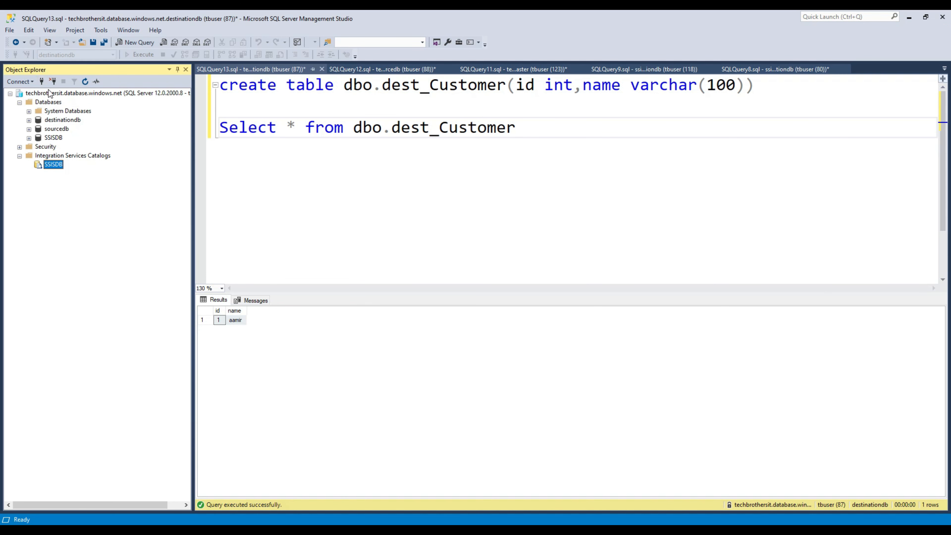
Step: Refresh Object Explorer and expand SSISDB > SSISPackages > Projects > LiftAndShift > Packages
click(85, 81)
click(29, 165)
click(57, 175)
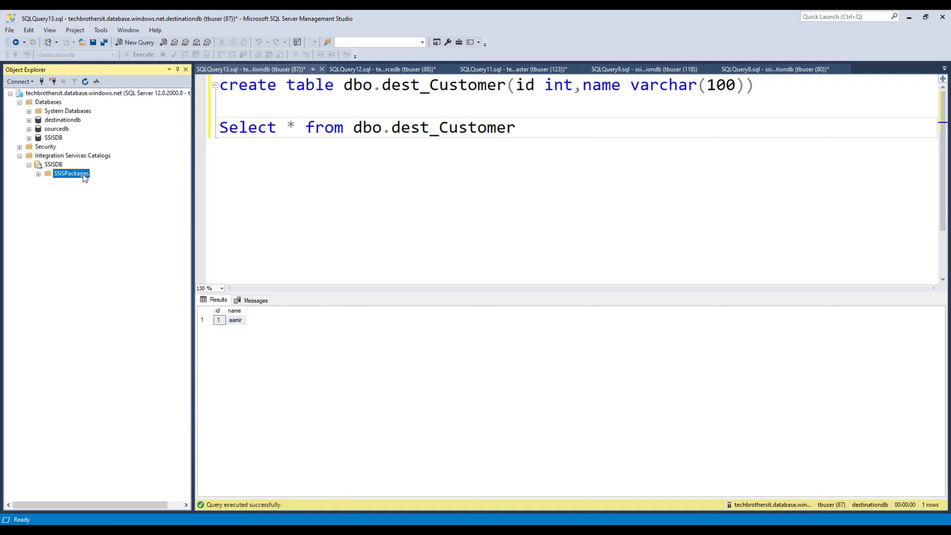
click(38, 174)
click(48, 183)
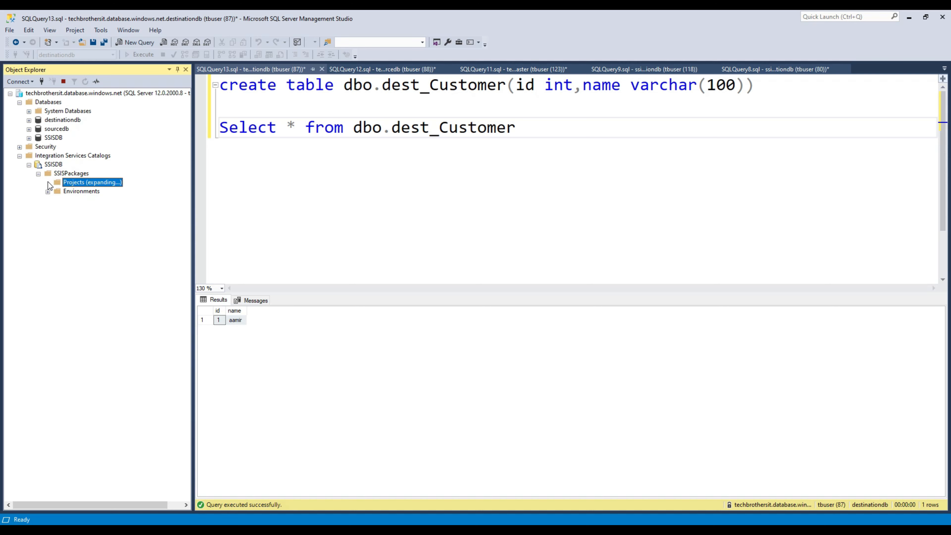
click(64, 191)
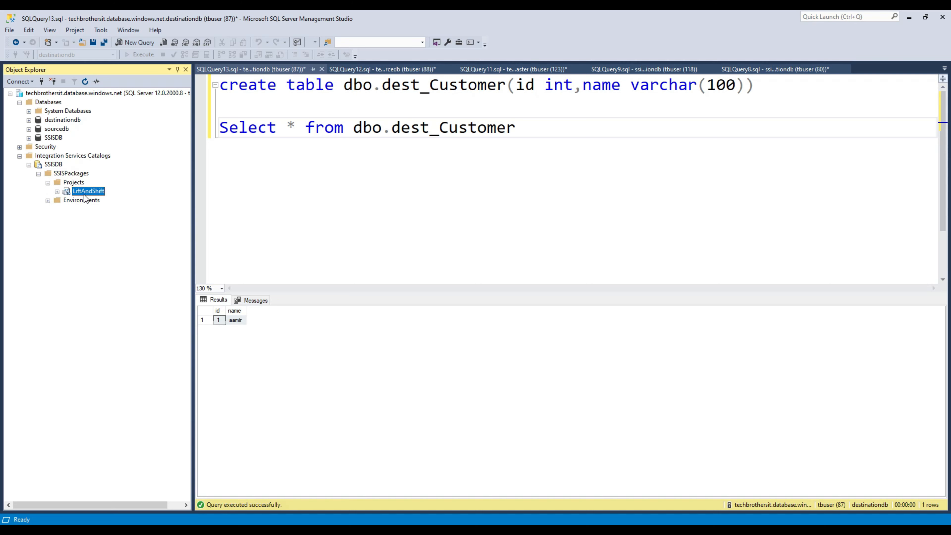
click(57, 192)
double_click(101, 201)
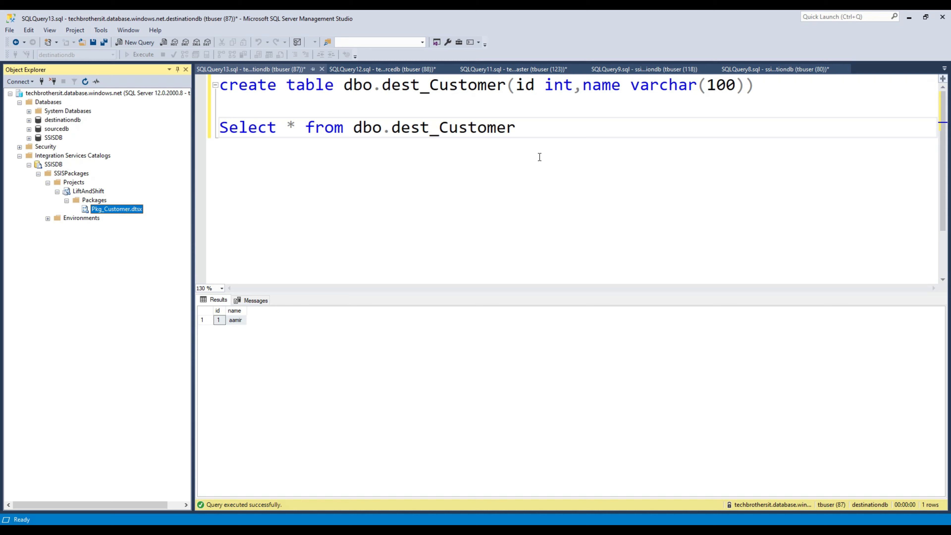
drag(539, 127, 151, 132)
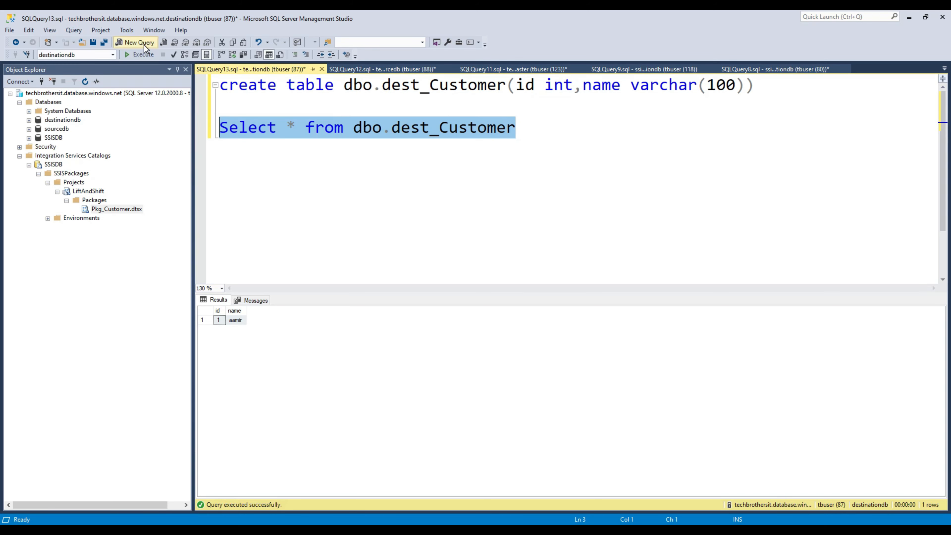
Step: Write a 'truncate table dbo.dest_Customer' statement below the dest_Customer Select query
click(140, 55)
click(360, 140)
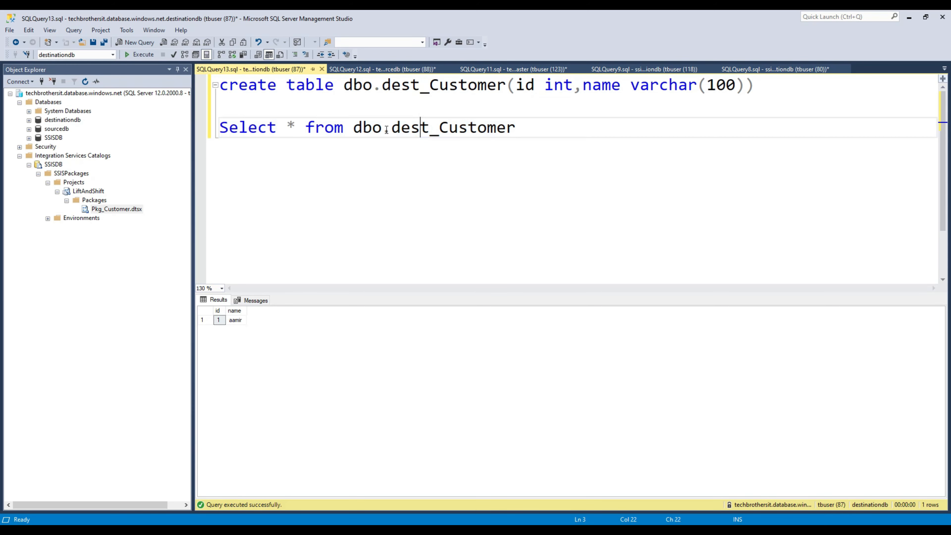
drag(353, 127, 540, 129)
right_click(486, 128)
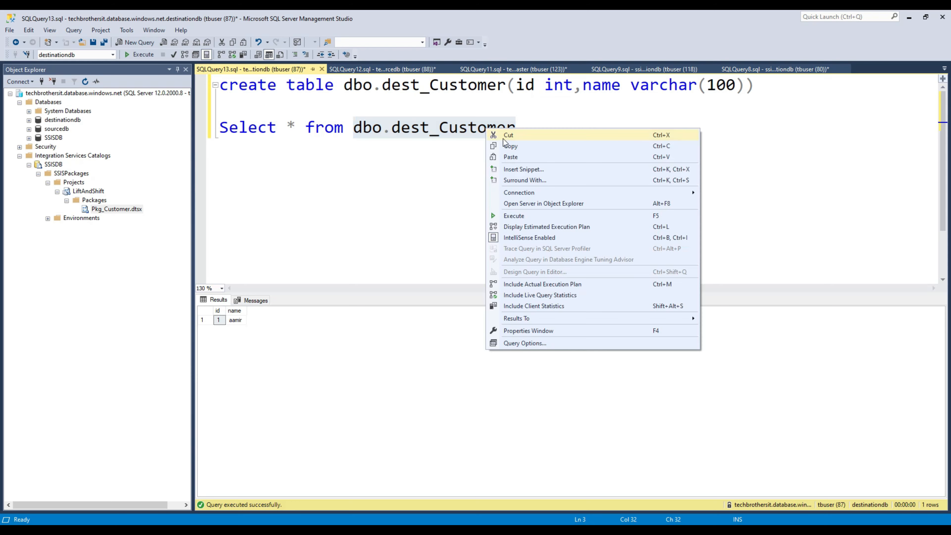
click(519, 146)
click(549, 141)
key(Return)
key(Return)
text(truncate table)
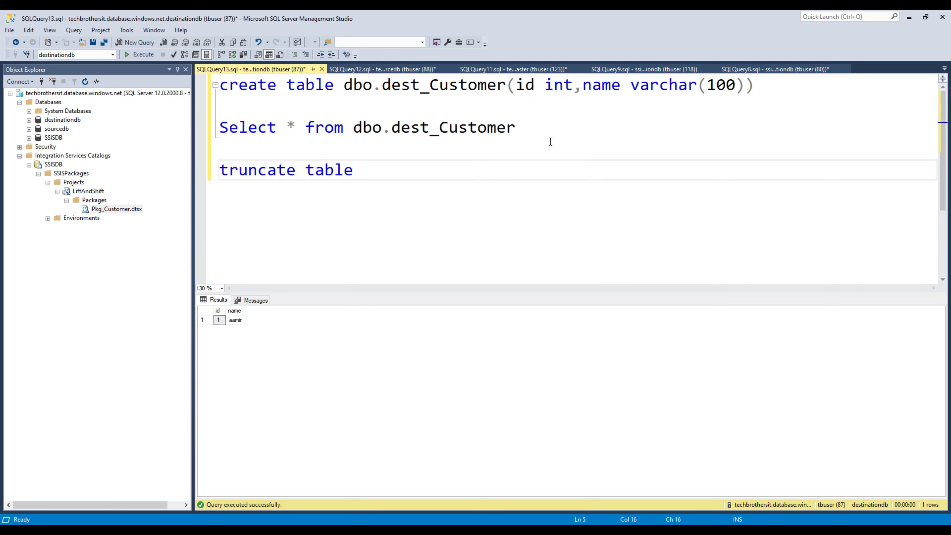
key(ctrl+v)
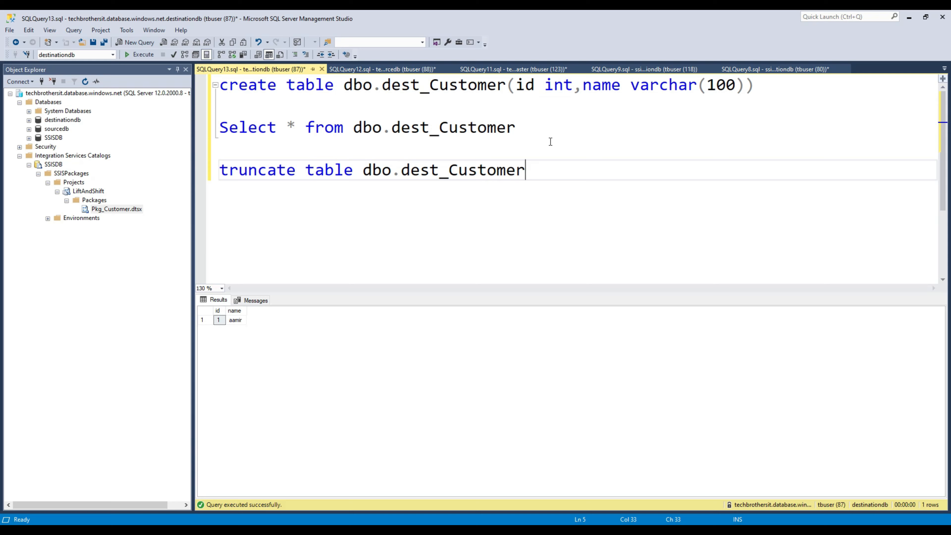
key(shift+Up)
Step: Run the truncate and re-run the Select to confirm dest_Customer is empty
click(135, 42)
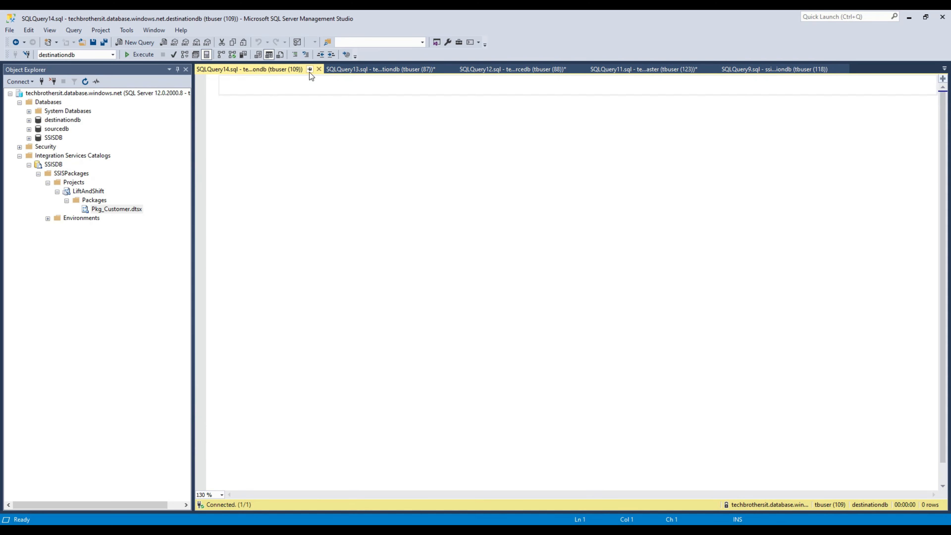
click(318, 69)
click(143, 54)
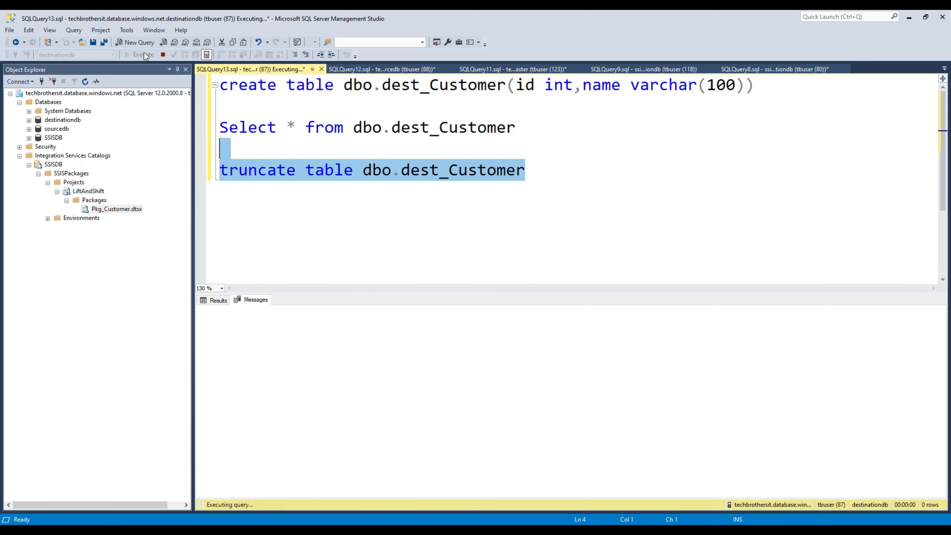
drag(518, 128, 179, 123)
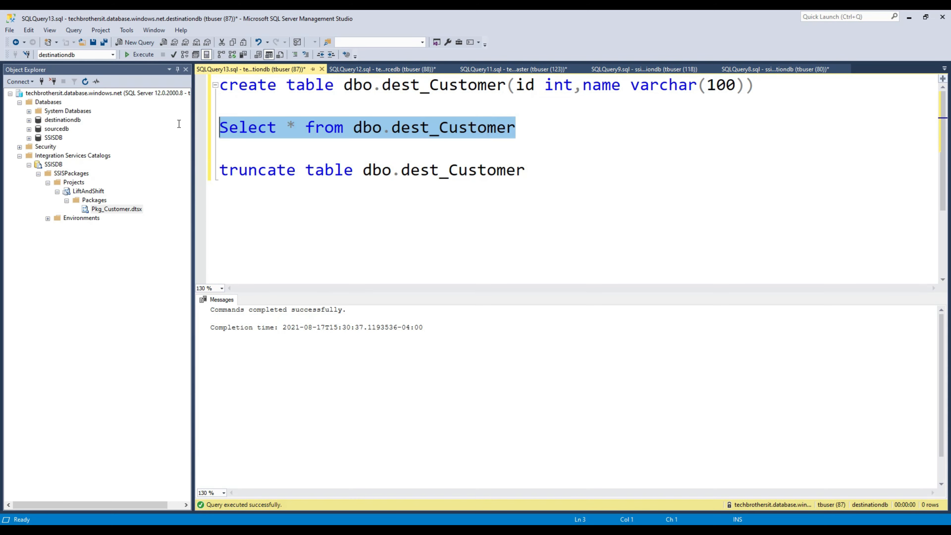
click(142, 55)
Step: Extend the Customer insert statement with a second row having id 2 and a customer name
click(423, 70)
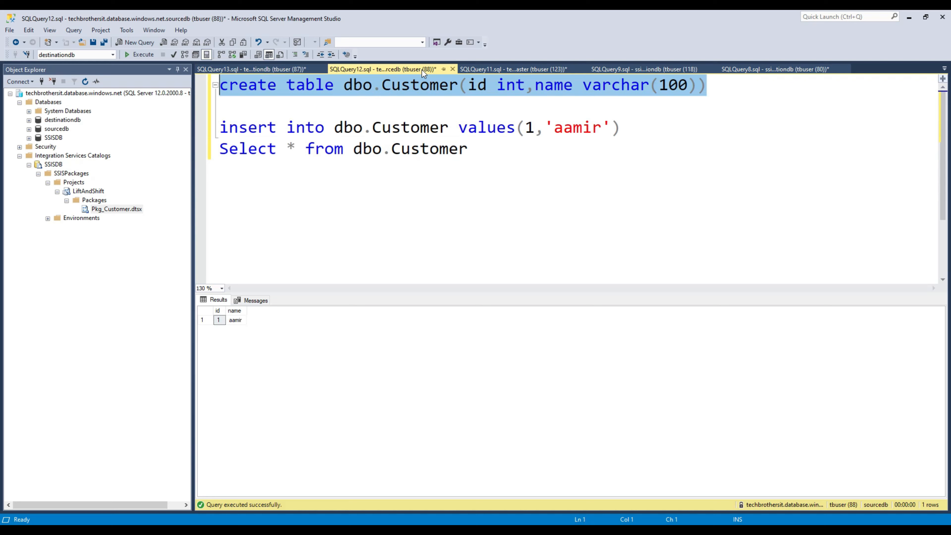
click(548, 129)
click(625, 127)
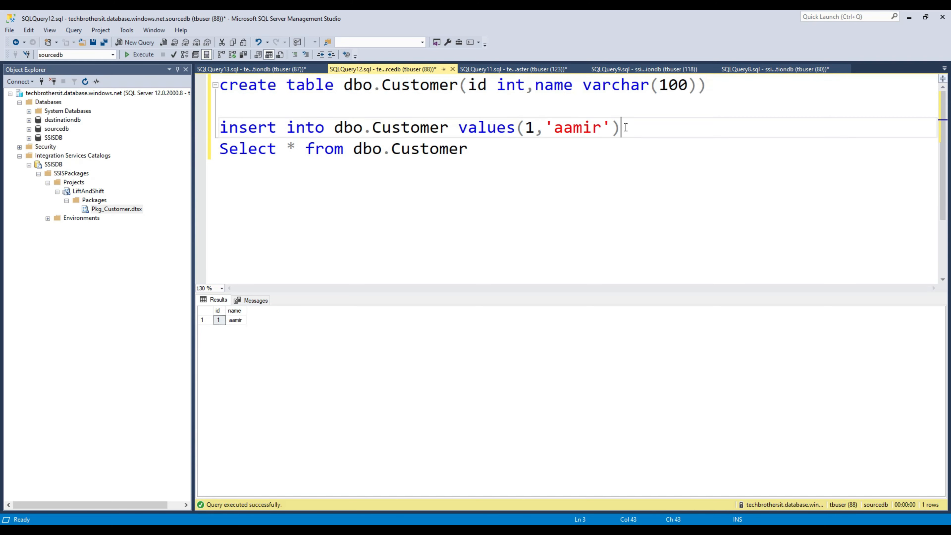
text(;(2,'raza)
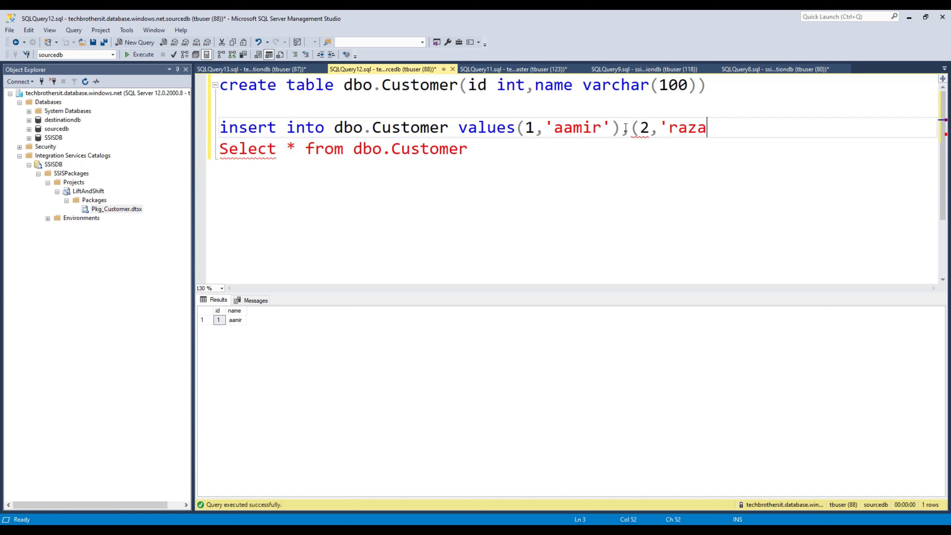
text('))
click(626, 127)
key(BackSpace)
text(,)
key(Down)
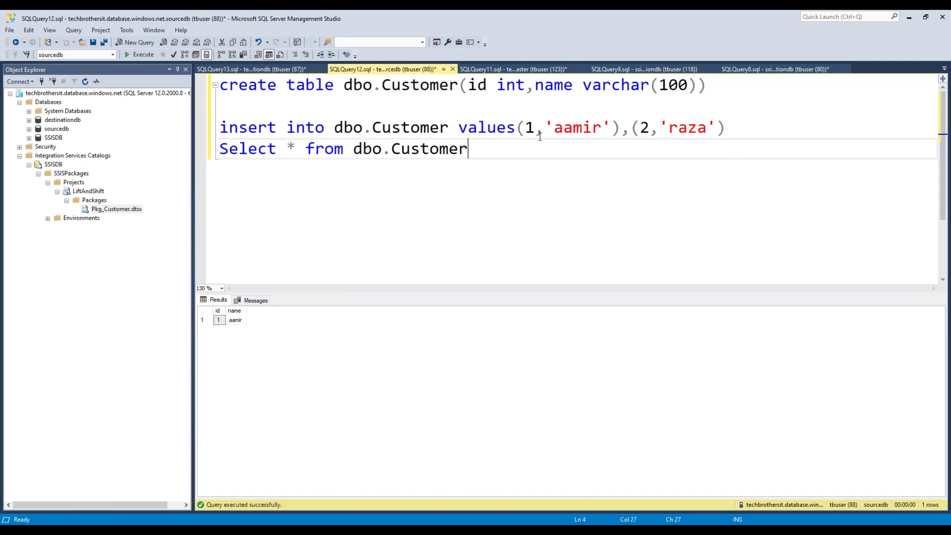
Step: Run the two-row insert and the Select to list the Customer rows
drag(731, 129, 216, 122)
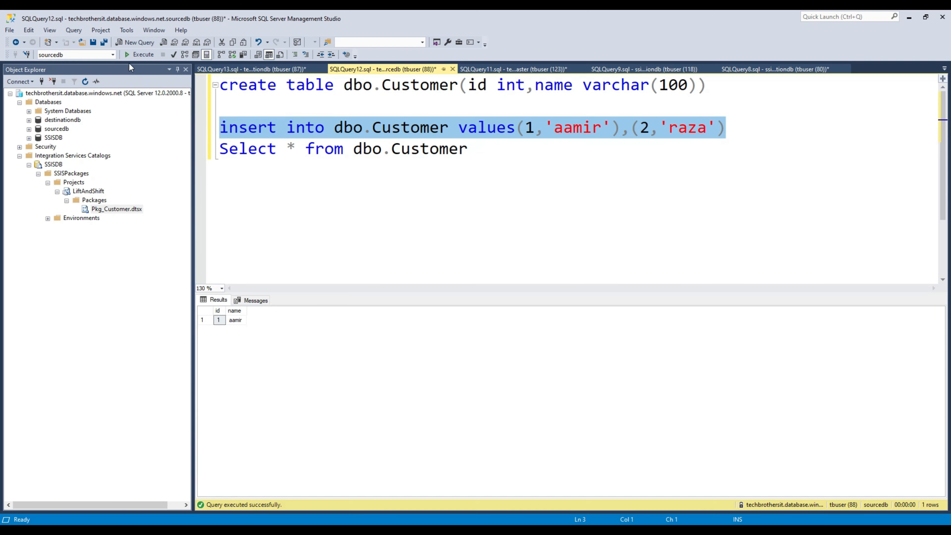
click(135, 57)
drag(470, 148, 218, 149)
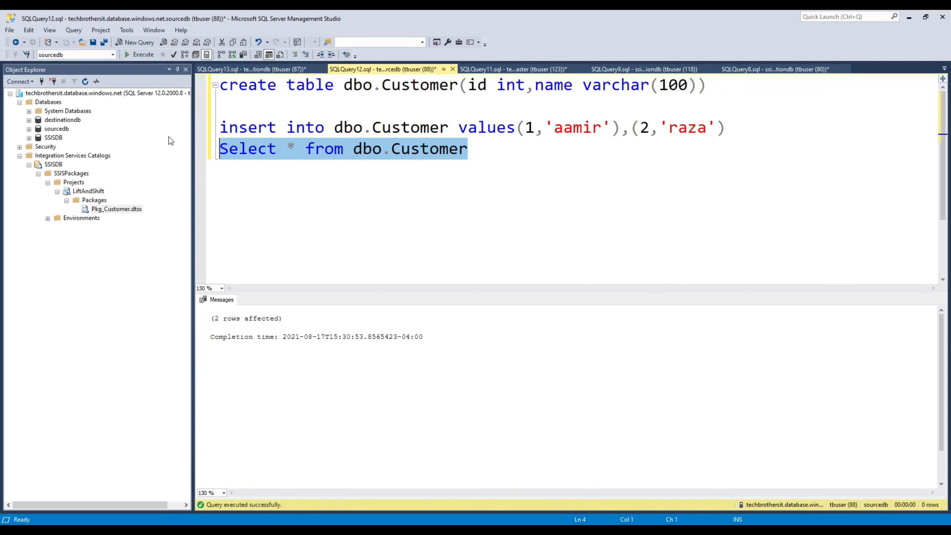
click(149, 54)
drag(238, 323, 235, 338)
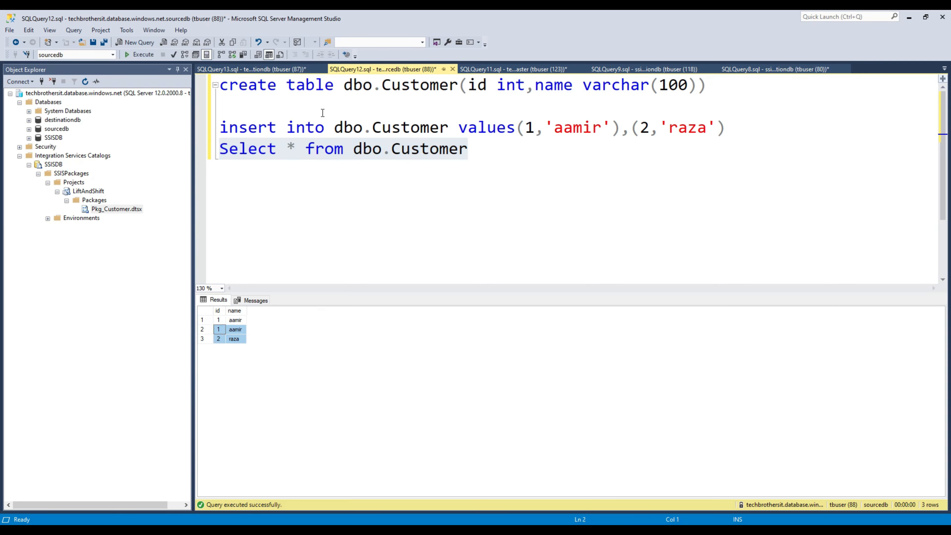
click(225, 106)
Step: Locate Pkg_Customer.dtsx in Object Explorer and open its context menu
click(158, 194)
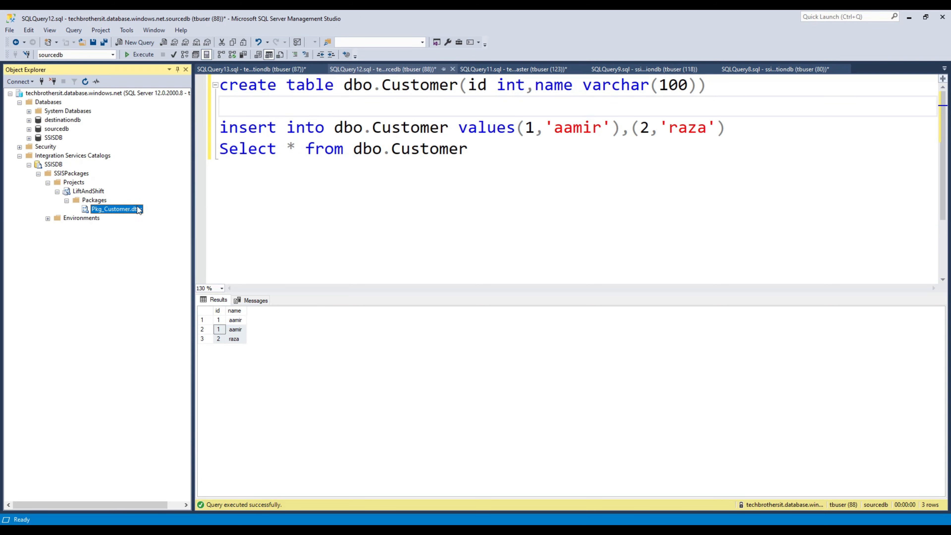
click(65, 93)
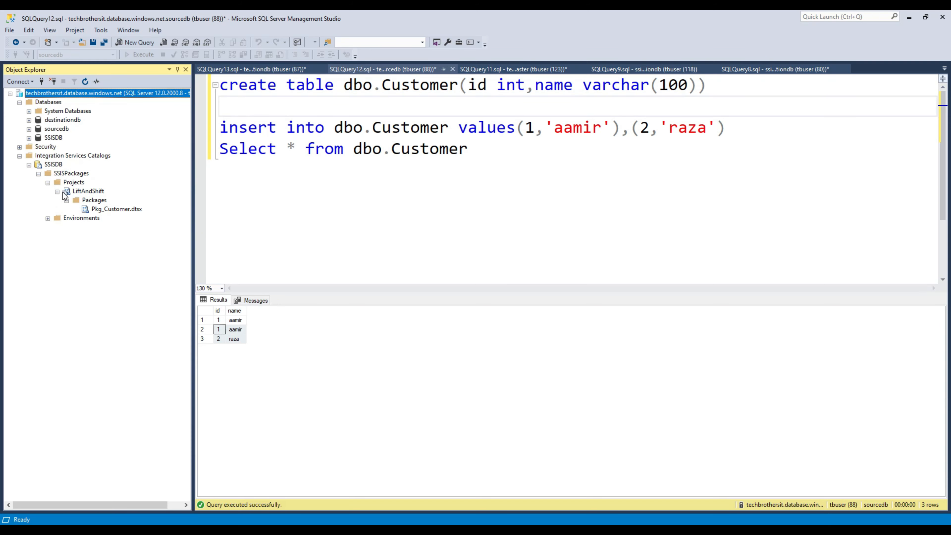
click(112, 210)
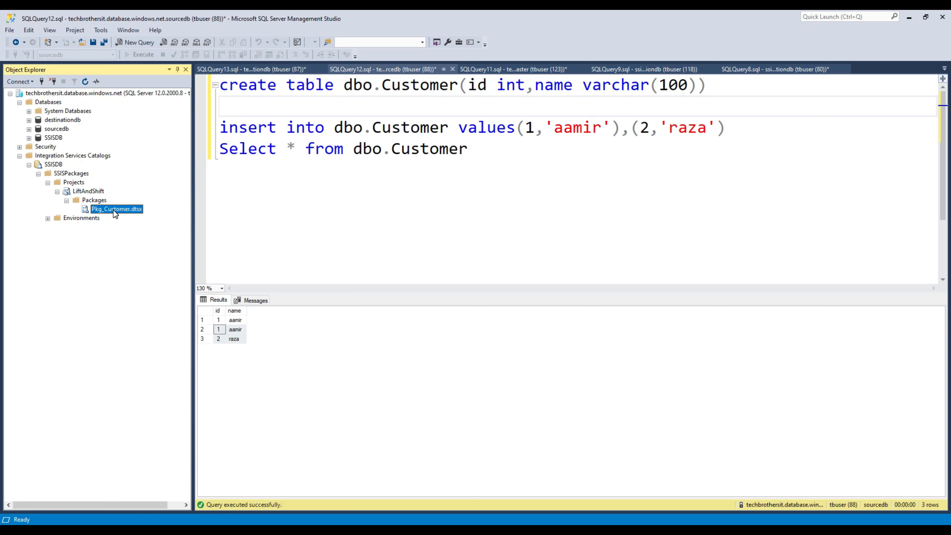
right_click(113, 210)
Step: Execute Pkg_Customer.dtsx with default settings and accept opening the execution overview report
click(148, 239)
click(62, 129)
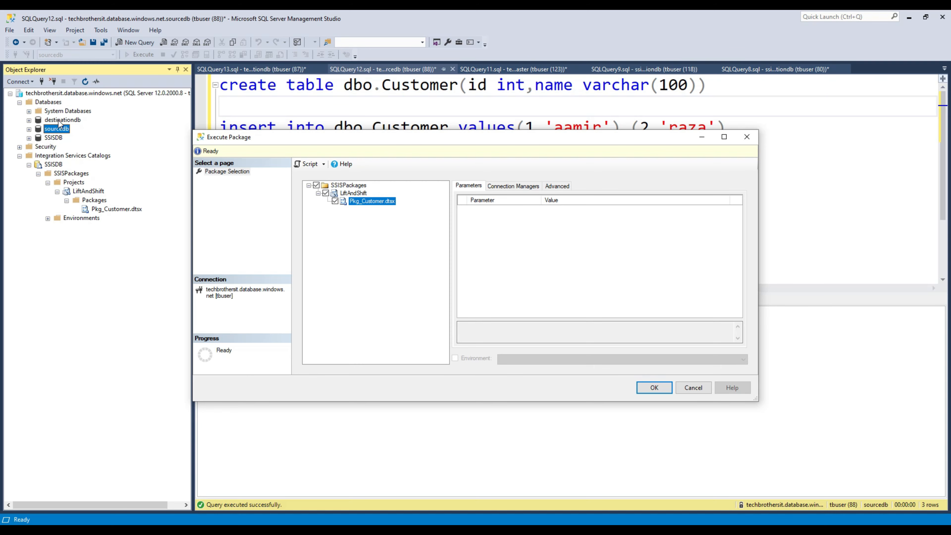
click(59, 126)
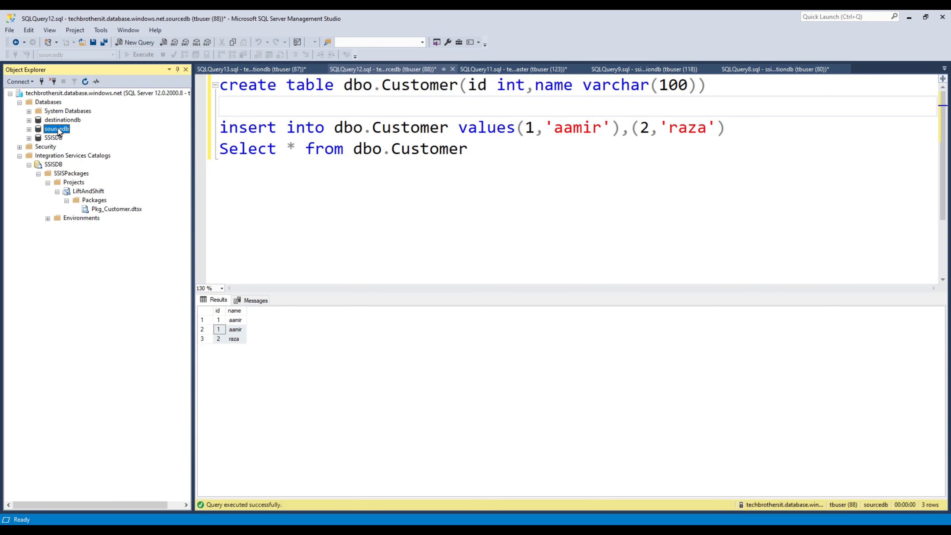
click(61, 121)
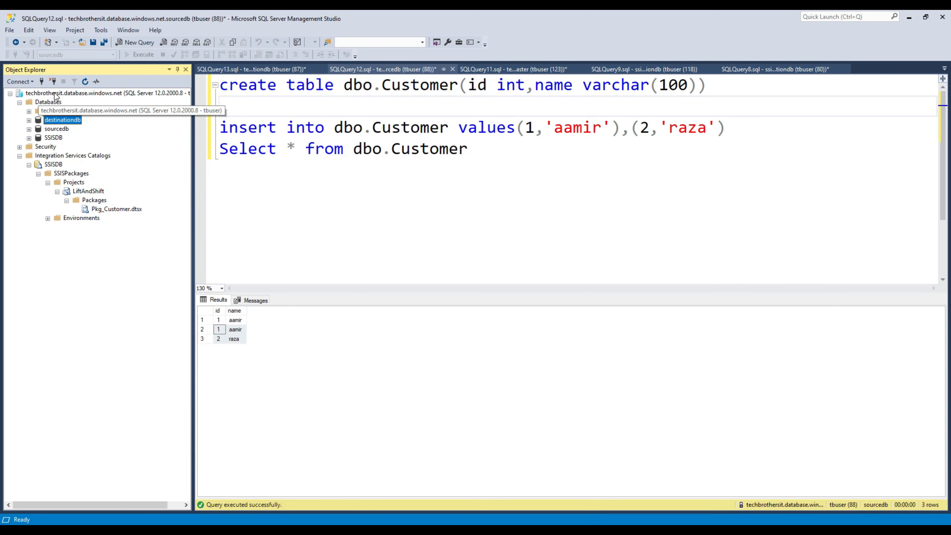
click(57, 129)
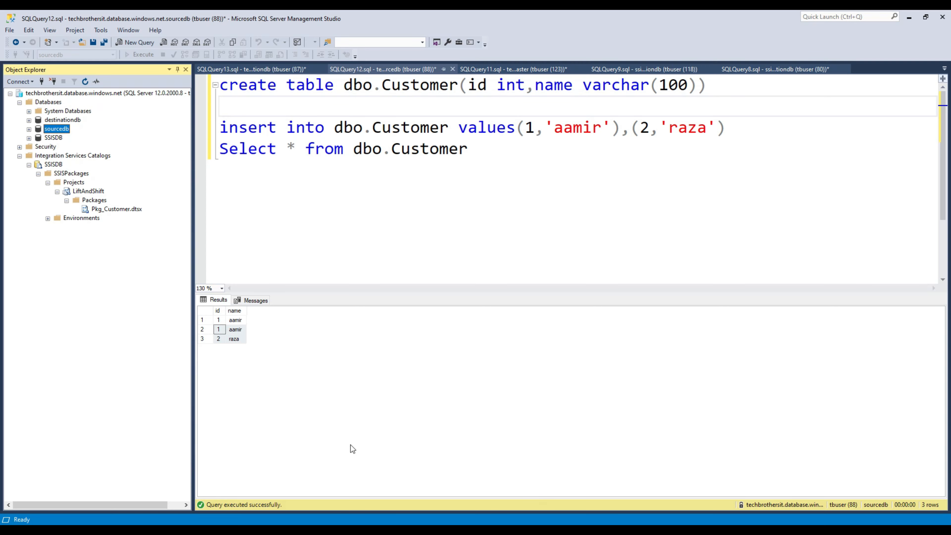
click(205, 524)
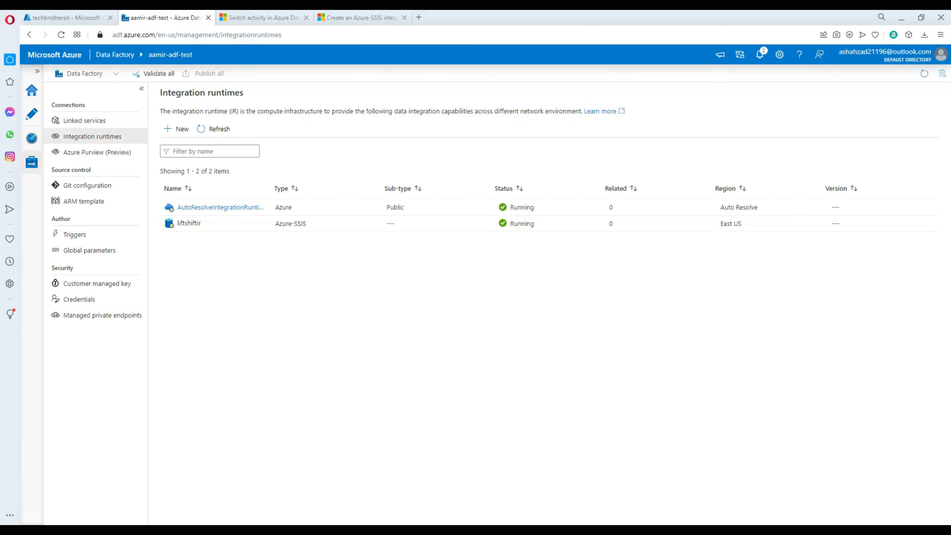
mouse_move(206, 524)
click(259, 487)
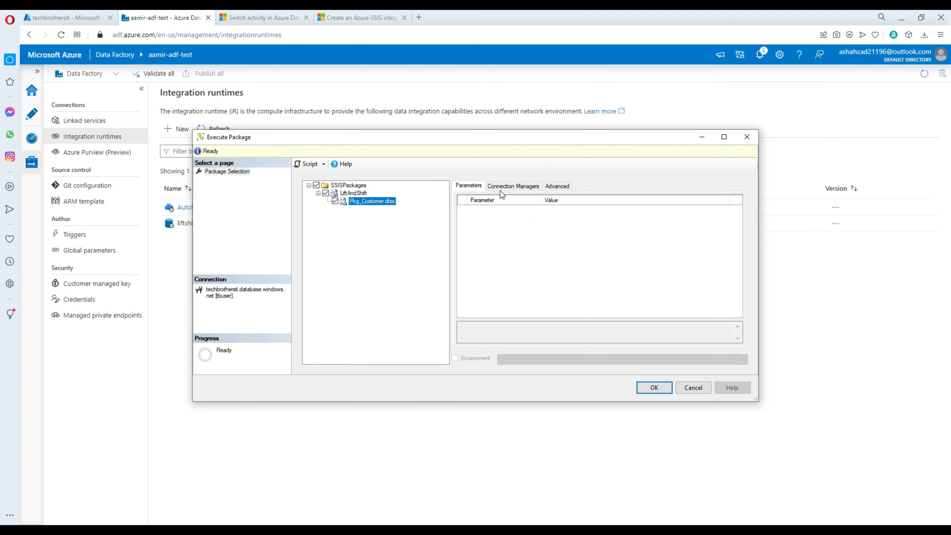
click(654, 388)
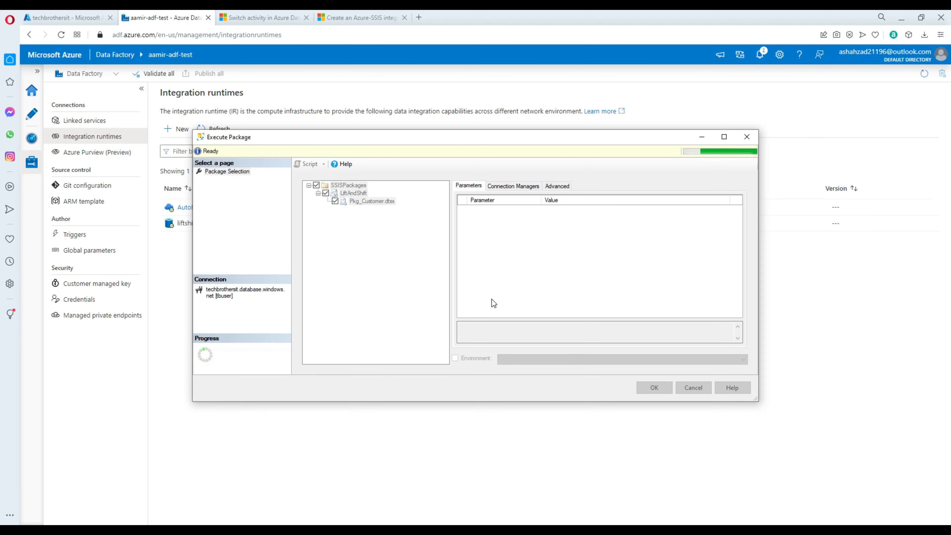
click(560, 291)
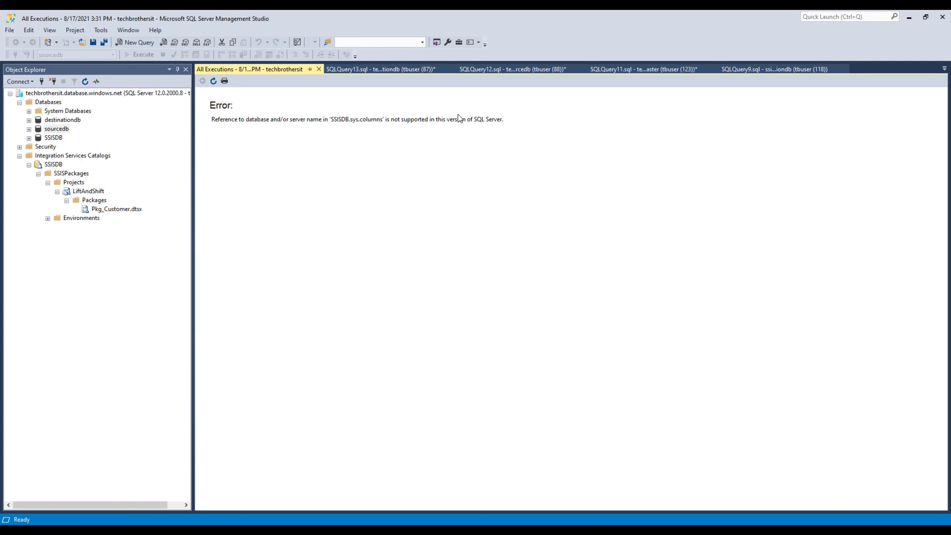
Step: Close the All Executions report and return to the query editor
click(319, 69)
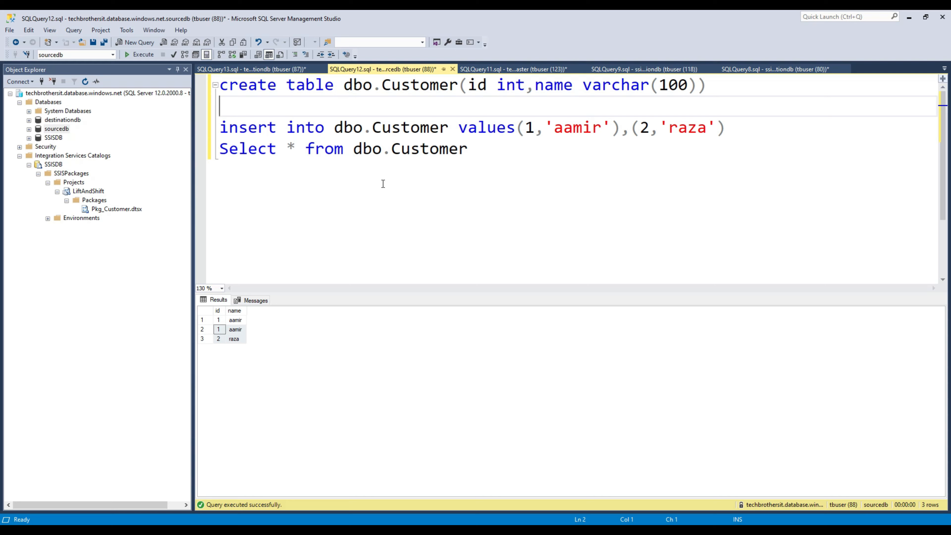
click(139, 210)
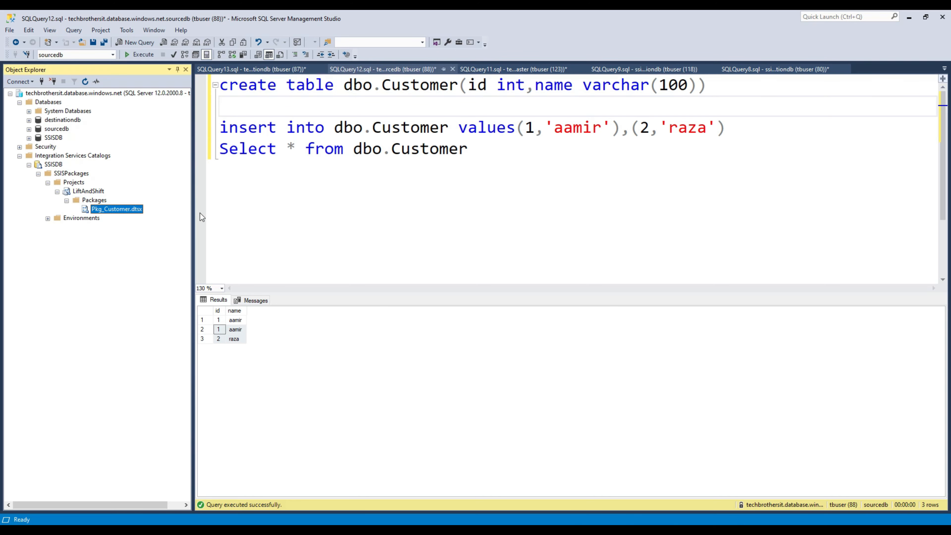
click(482, 150)
drag(481, 150, 157, 124)
click(279, 161)
key(shift+Right)
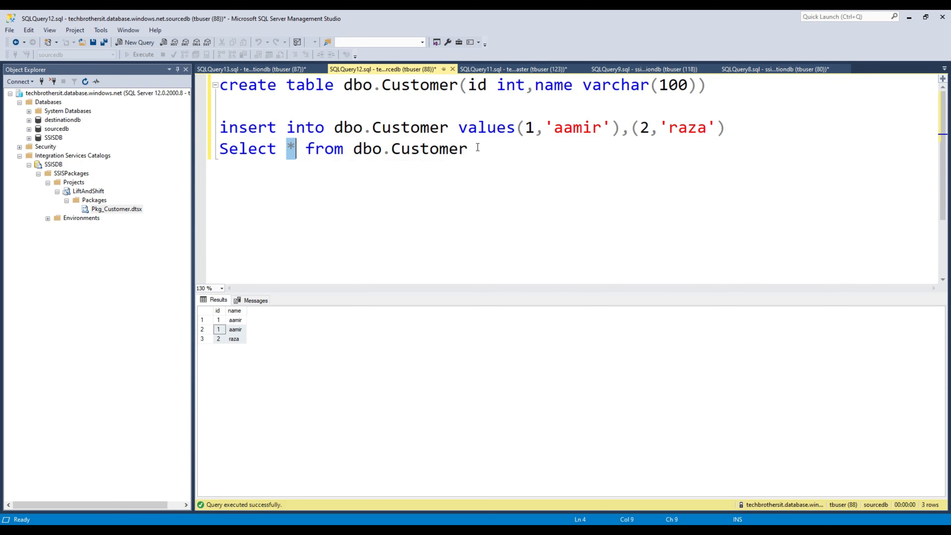
click(478, 147)
Step: Run SELECT * FROM dbo.dest_Customer and view its three loaded rows
click(288, 69)
click(571, 176)
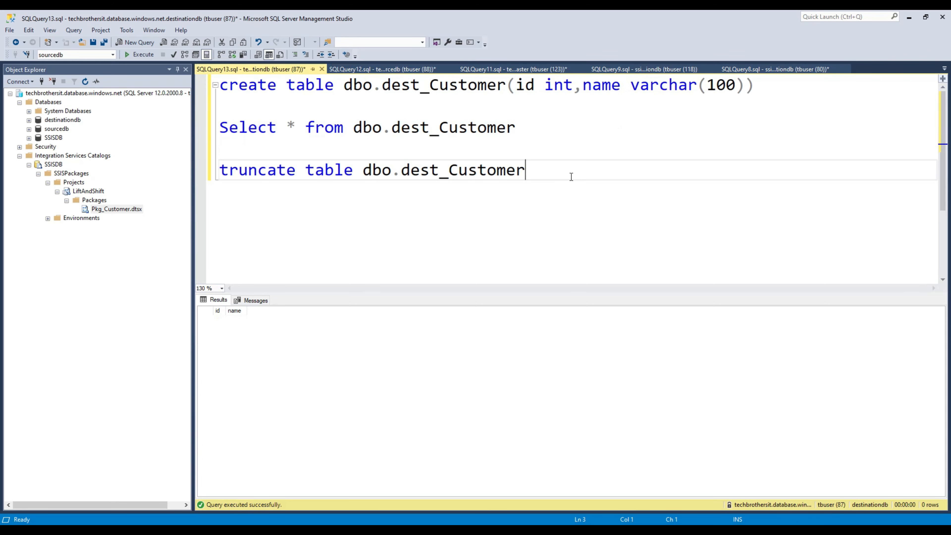
drag(542, 133, 195, 116)
click(133, 55)
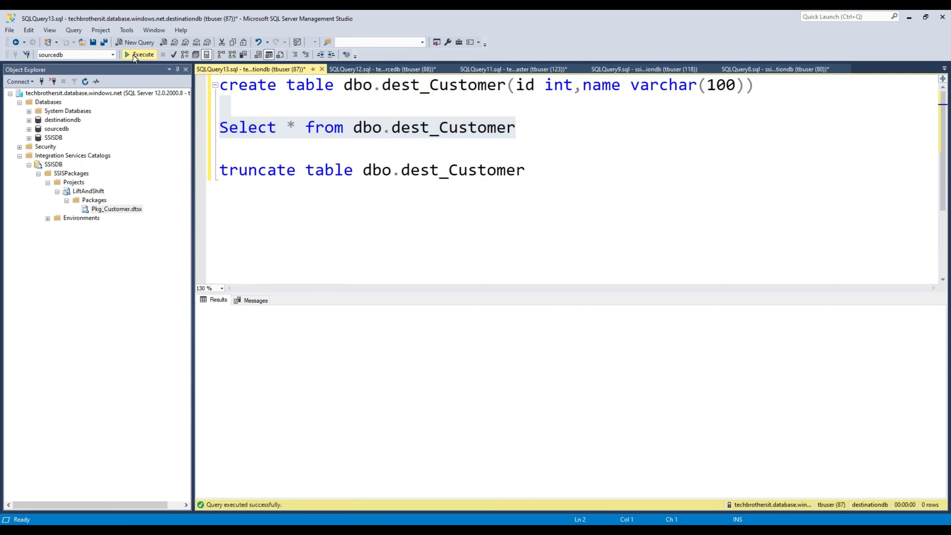
click(223, 329)
drag(220, 320, 236, 322)
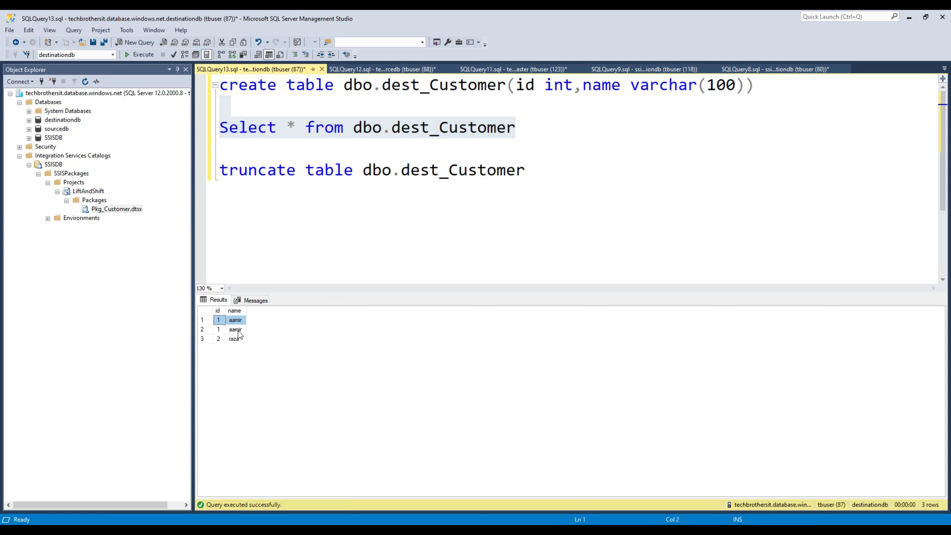
click(278, 170)
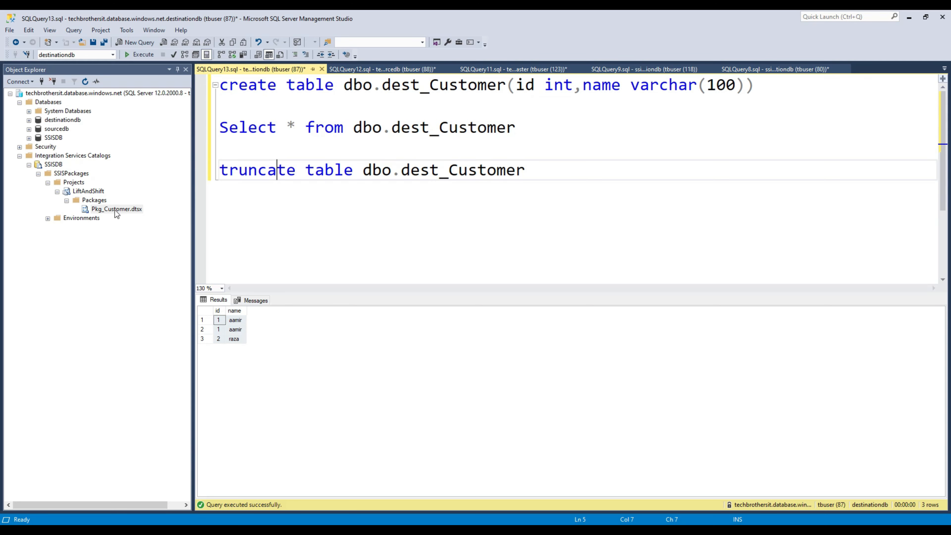
click(89, 192)
Step: Open the All Executions standard report for the SSISPackages folder
right_click(89, 194)
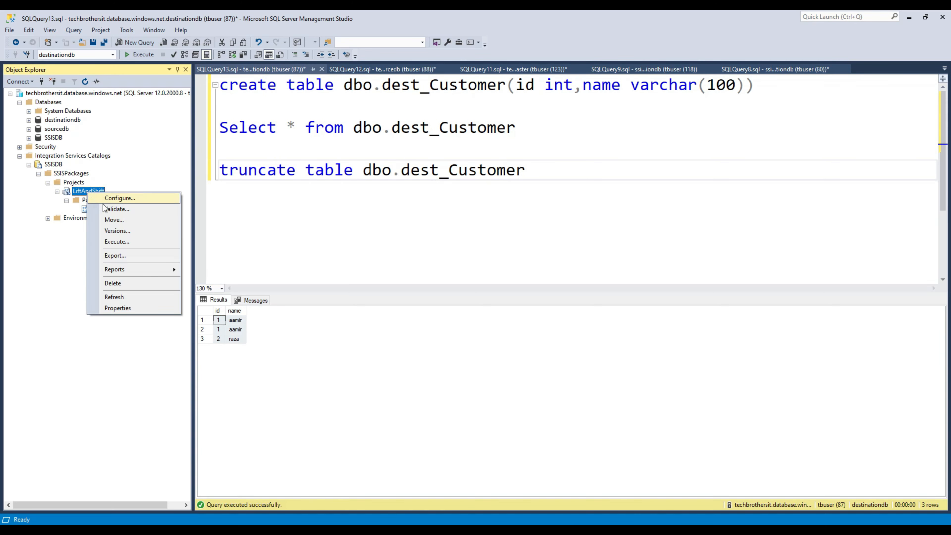
click(80, 175)
right_click(80, 174)
mouse_move(119, 193)
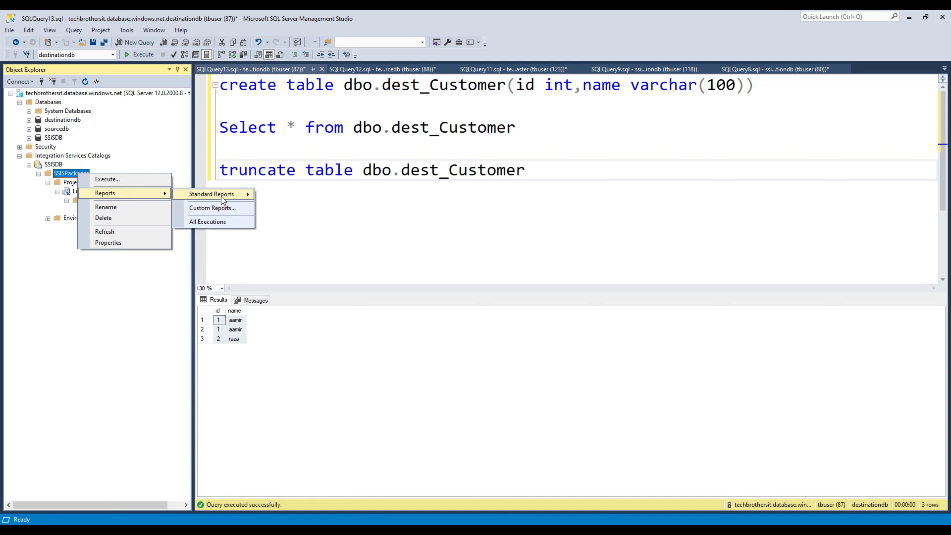
mouse_move(221, 195)
click(298, 195)
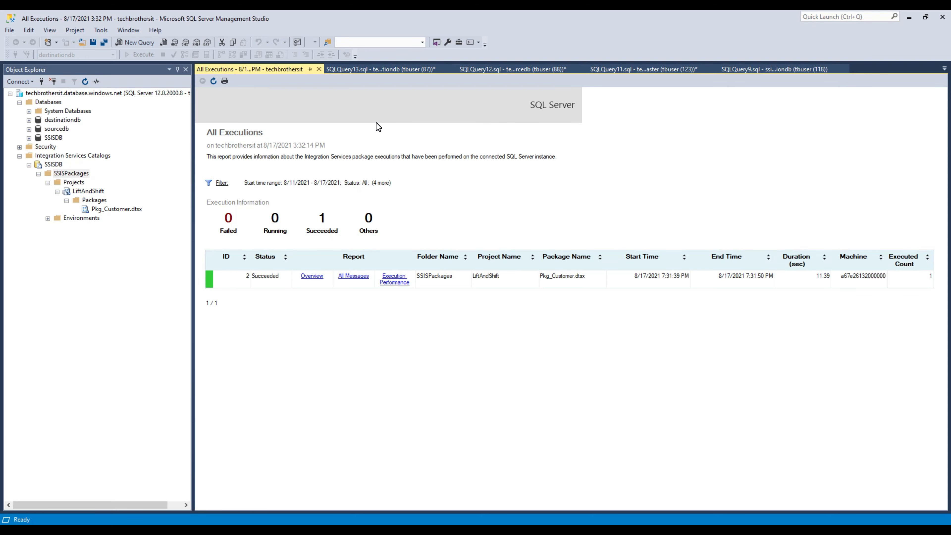
Step: Review the successful Pkg_Customer.dtsx run, then return to the liftshiftir runtime in Data Factory
click(64, 130)
click(68, 122)
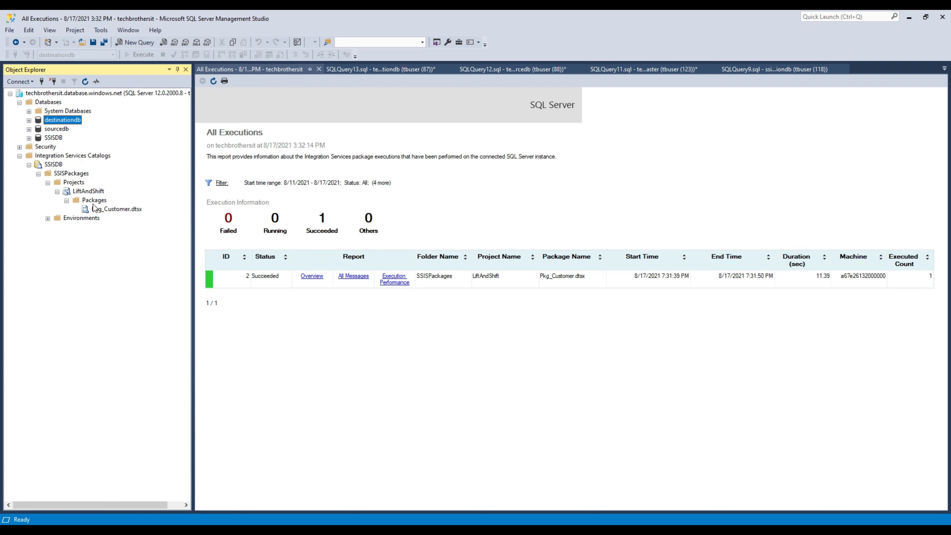
click(102, 209)
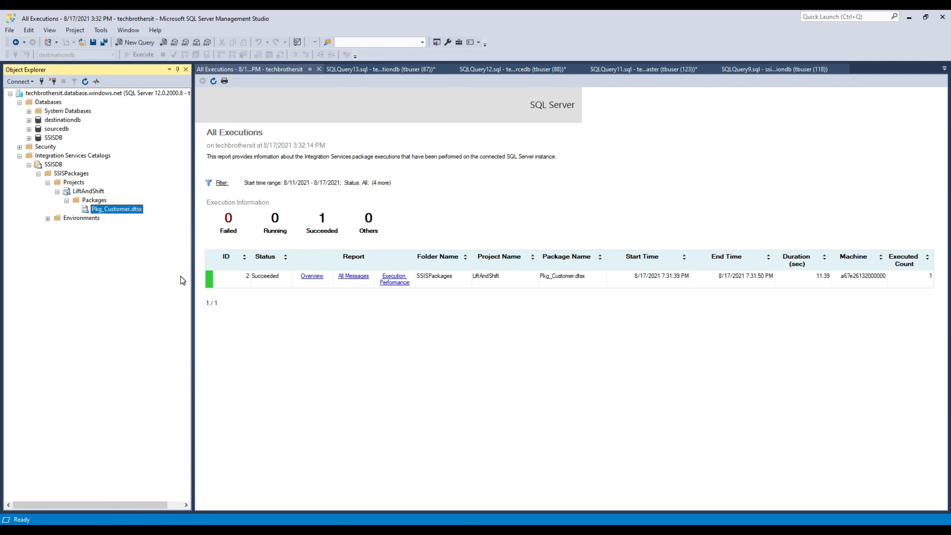
click(445, 529)
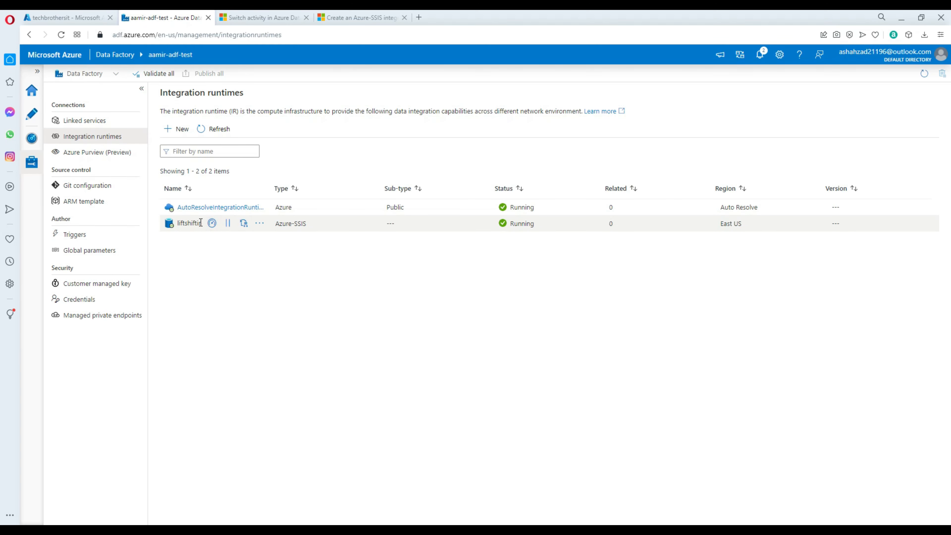
drag(202, 224, 180, 224)
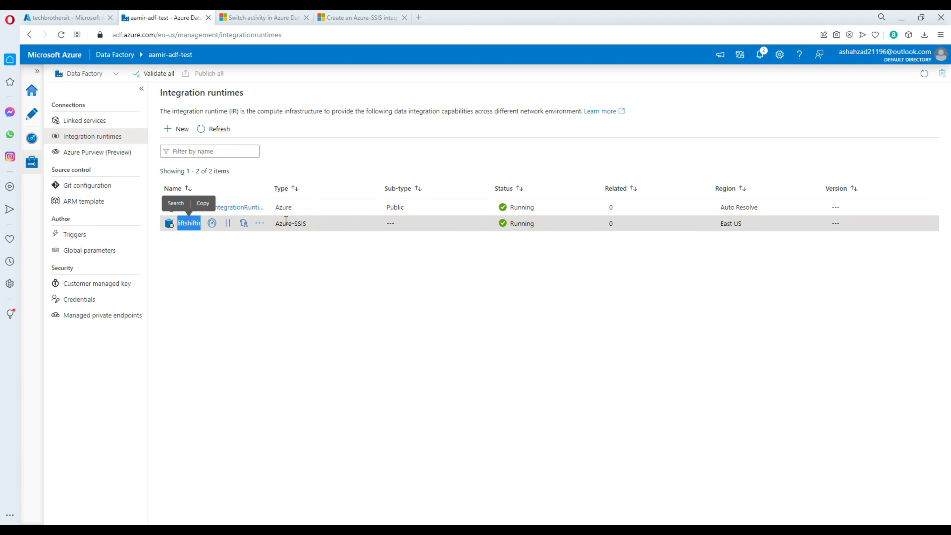
Step: Create pipeline1 and add an Execute SSIS package activity, found by searching 'ss', to its canvas
drag(307, 224, 275, 224)
click(286, 248)
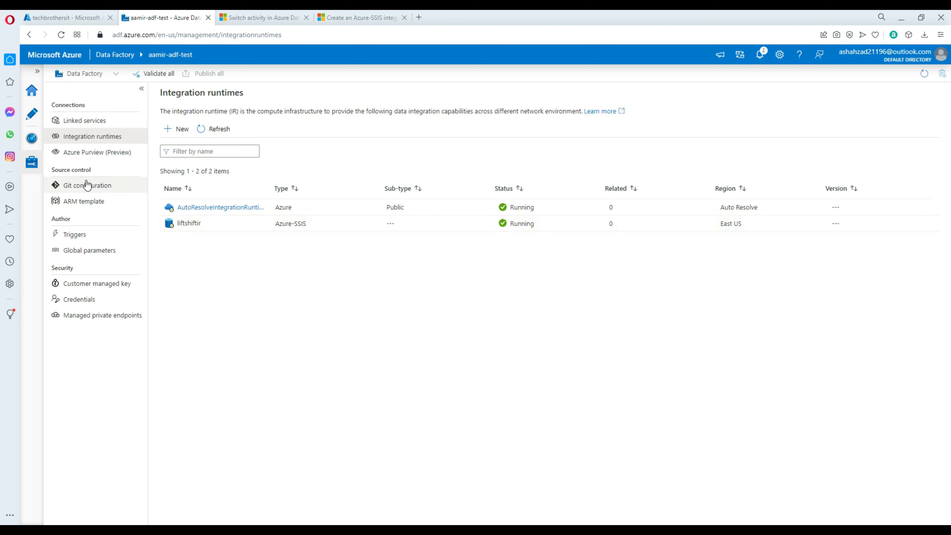
click(31, 113)
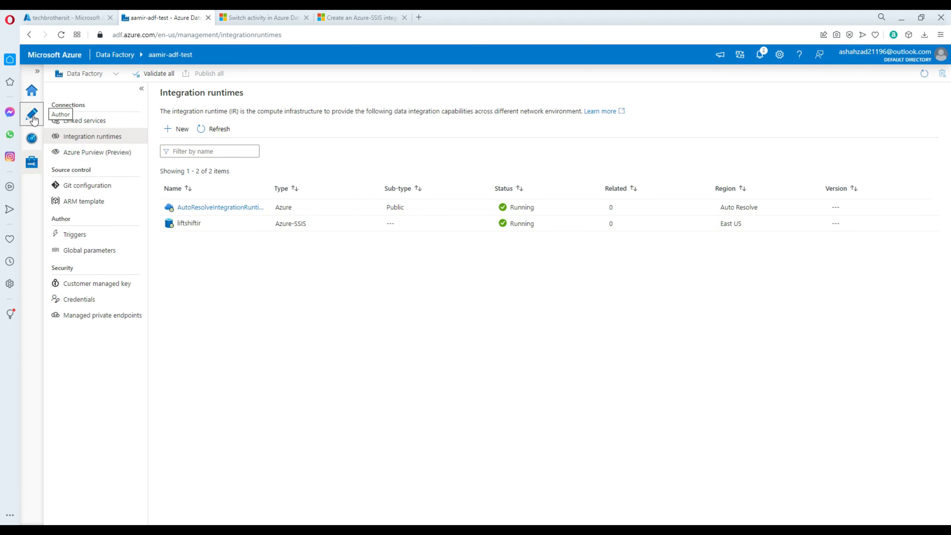
click(183, 131)
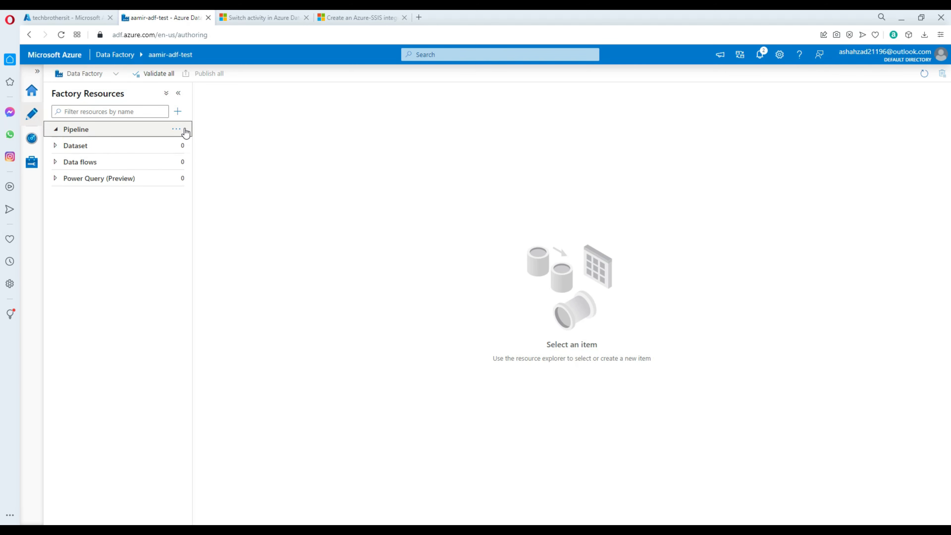
click(177, 132)
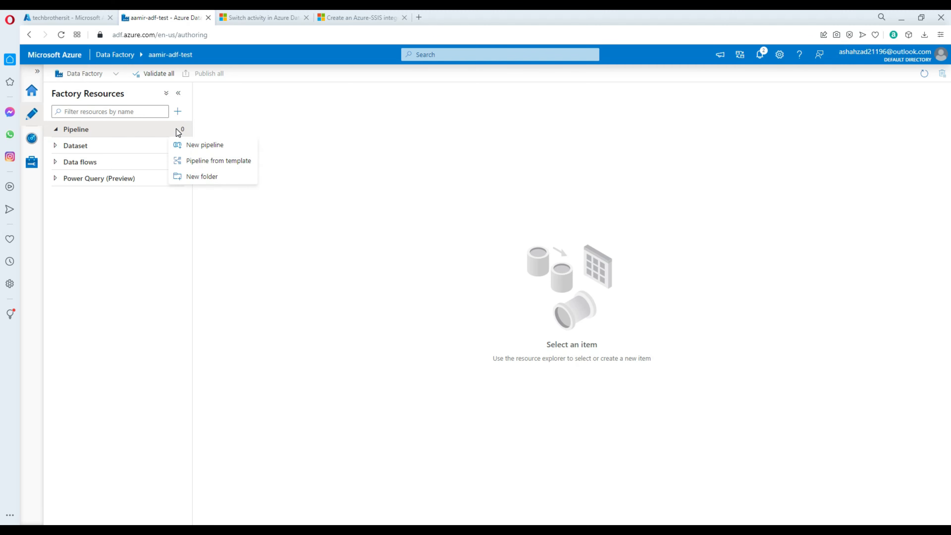
click(202, 149)
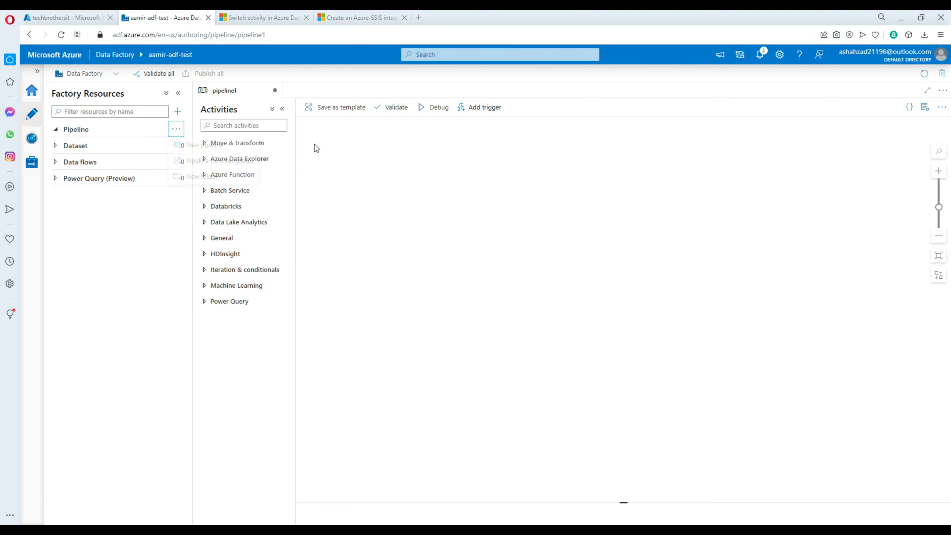
click(337, 150)
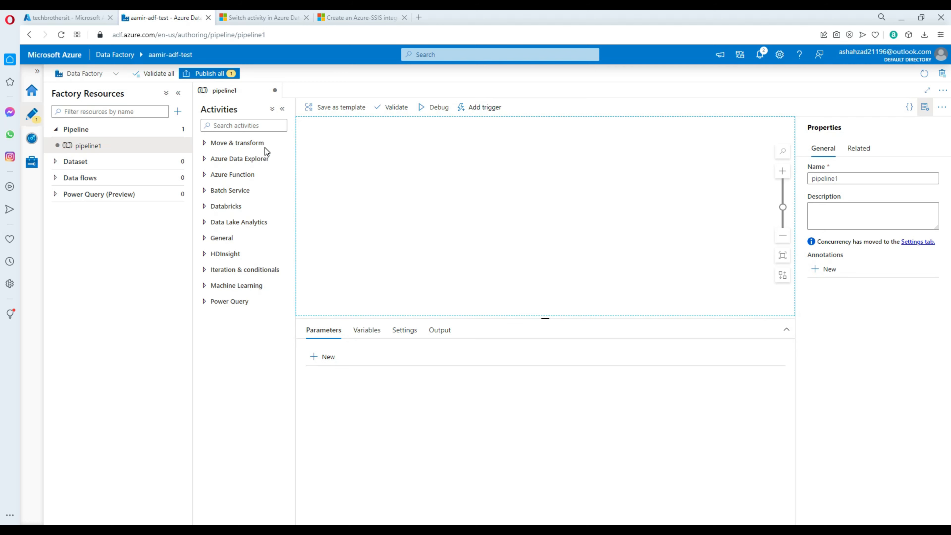
click(265, 127)
text(ssis)
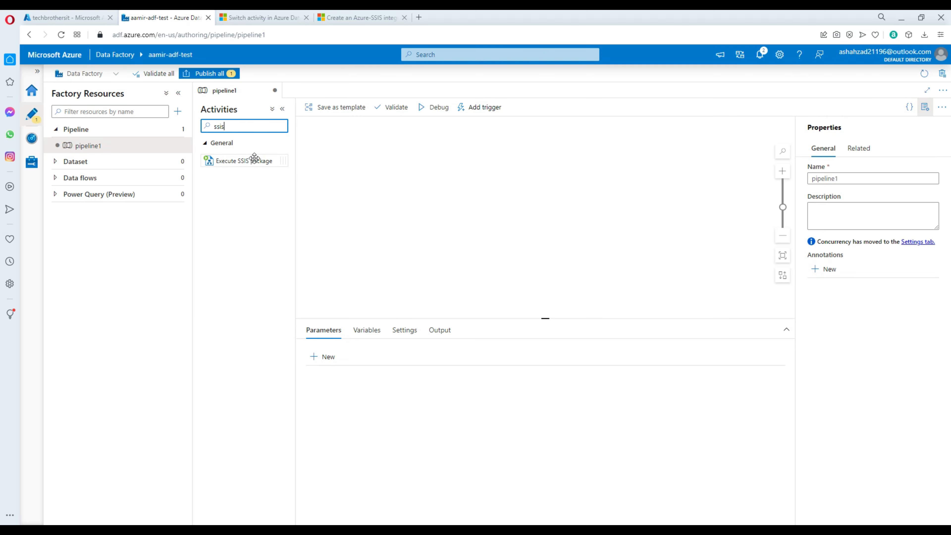
drag(256, 161, 409, 154)
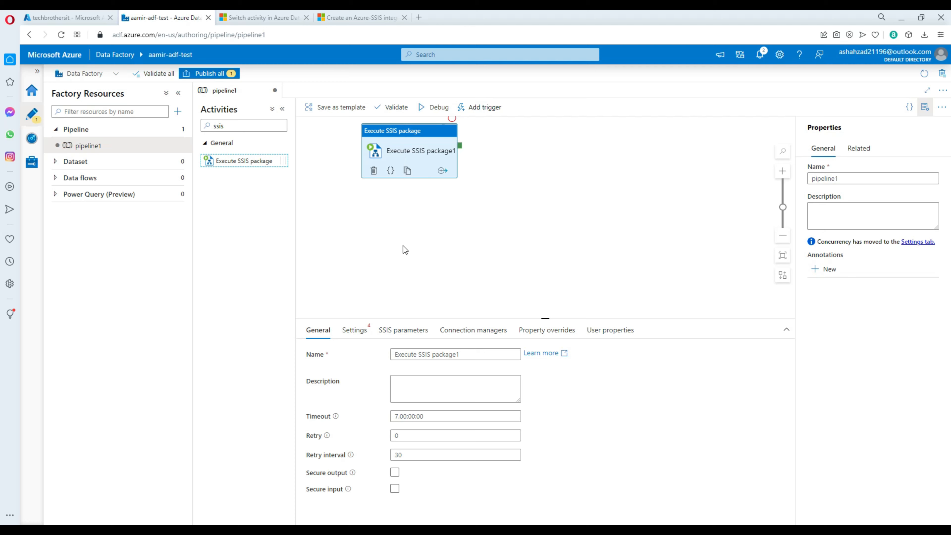
Step: In the activity settings, choose the liftshiftir runtime and SSISDB package location, refreshing the lists
click(359, 335)
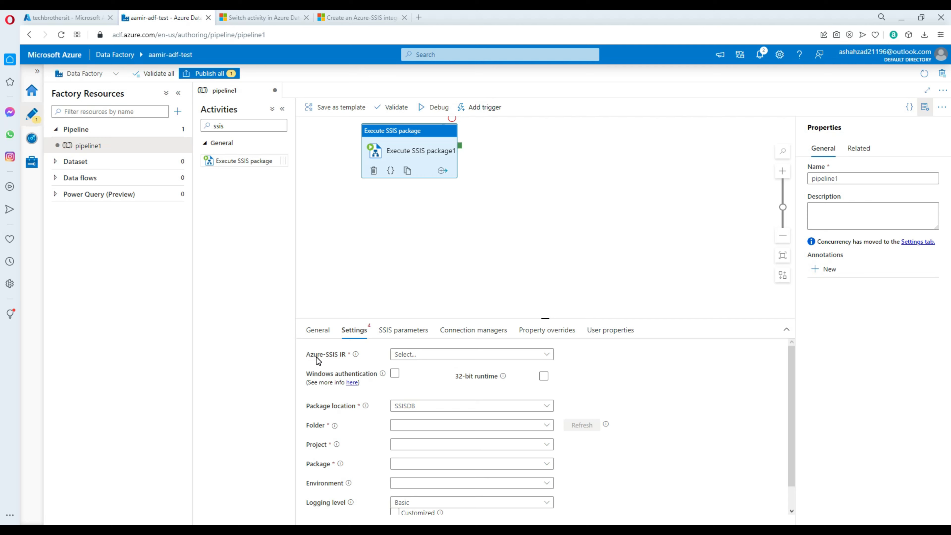
click(408, 359)
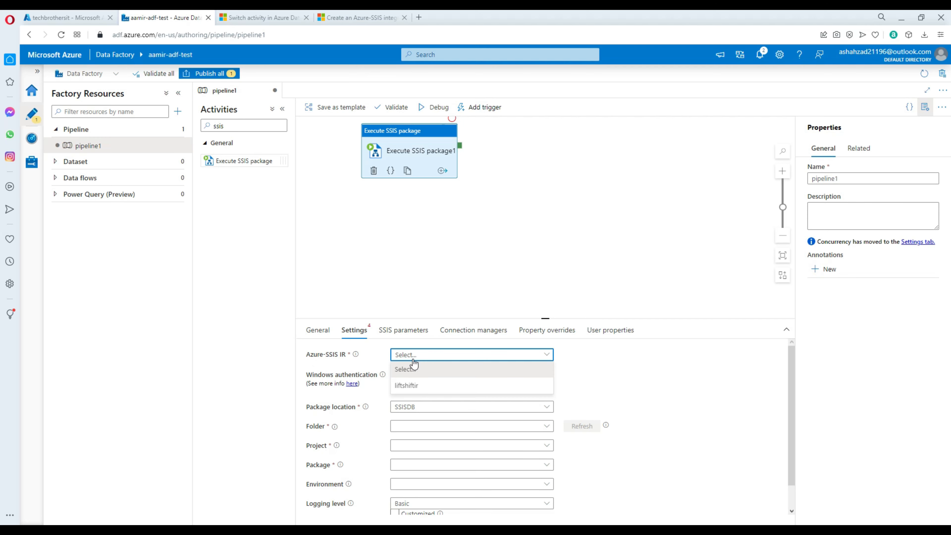
click(409, 388)
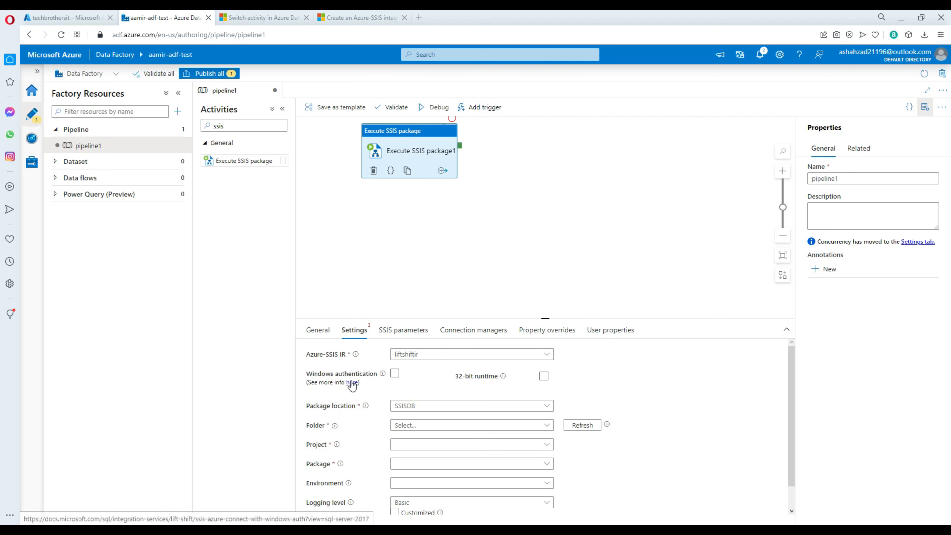
click(395, 373)
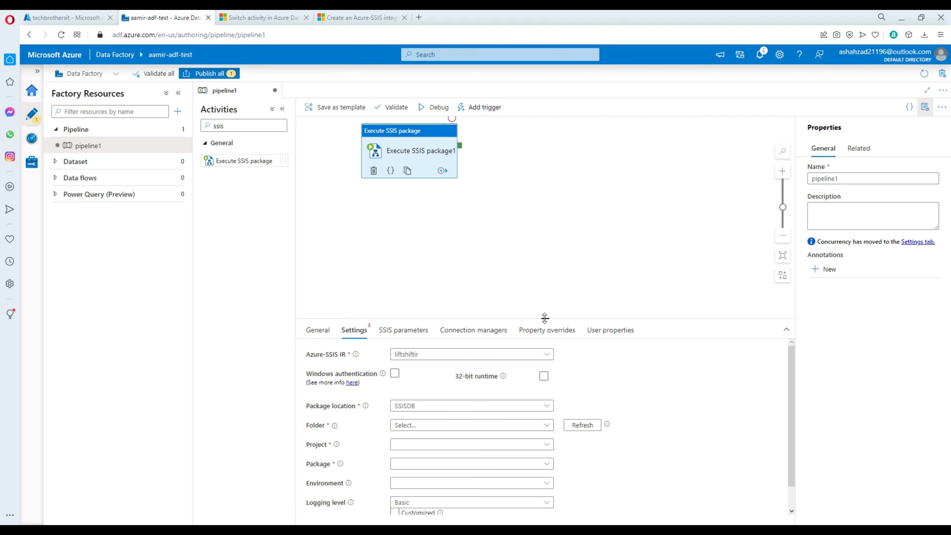
drag(548, 319, 550, 217)
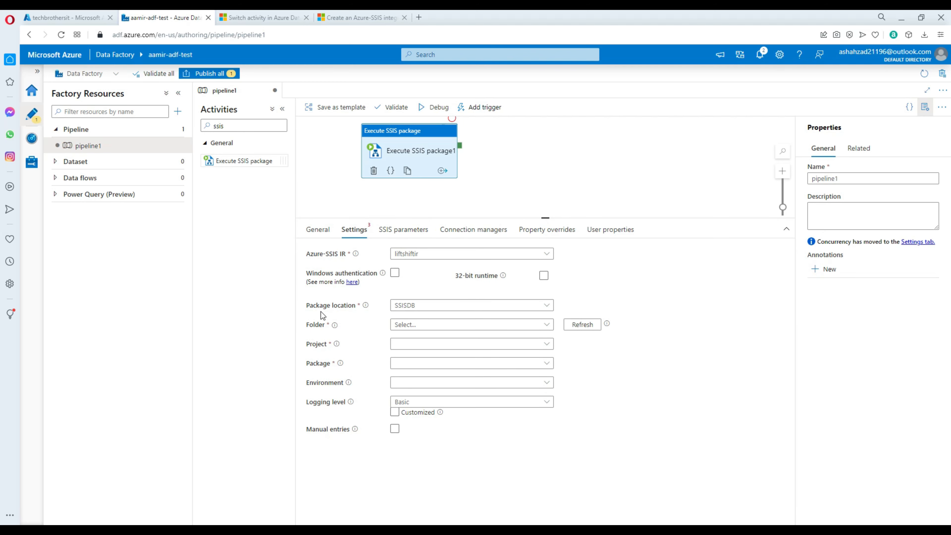
click(416, 306)
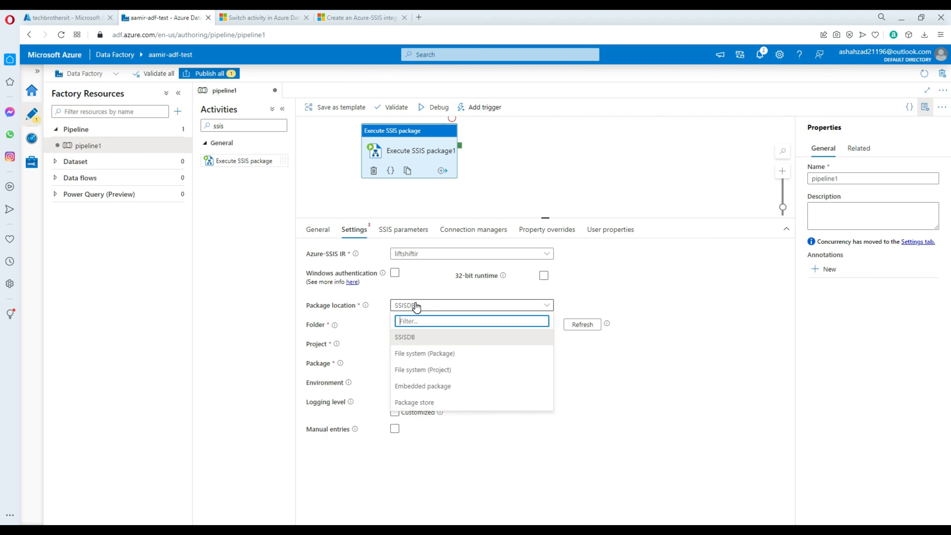
click(417, 337)
click(420, 329)
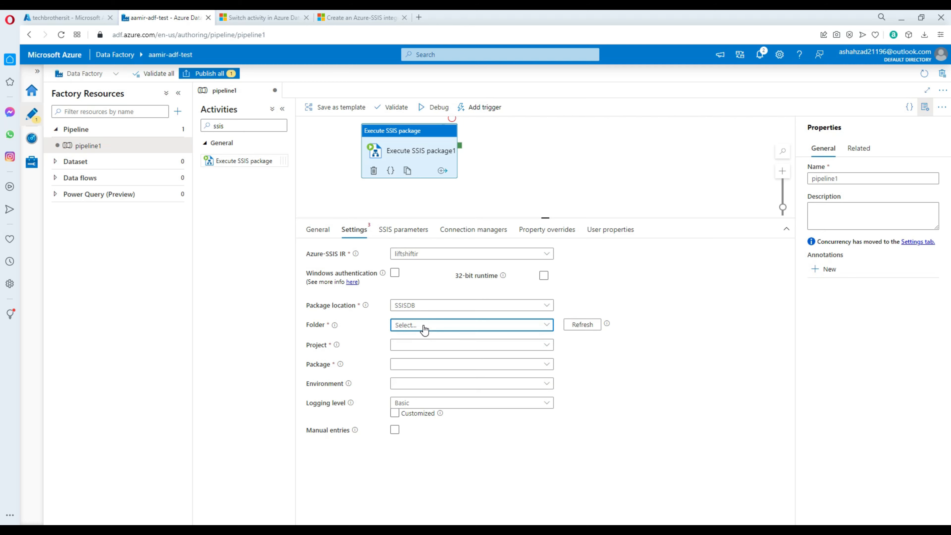
click(590, 336)
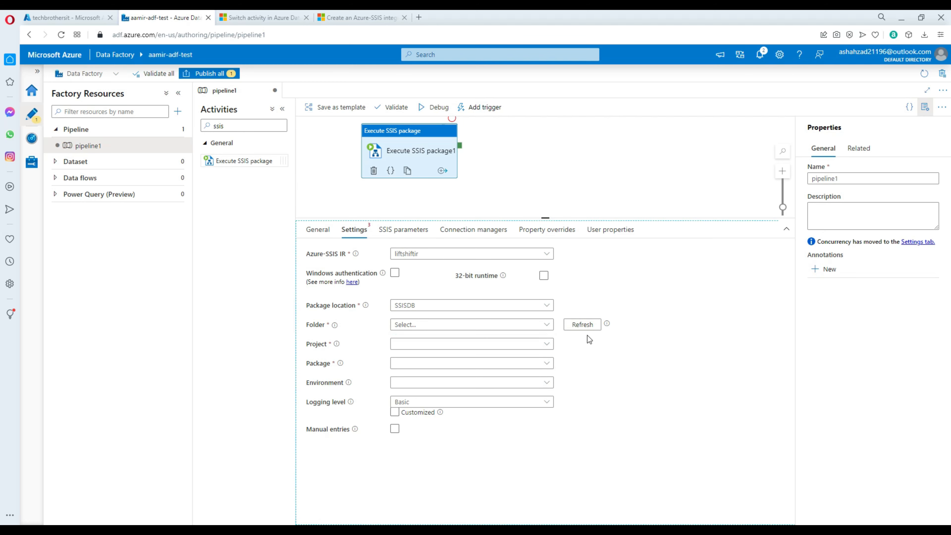
click(584, 325)
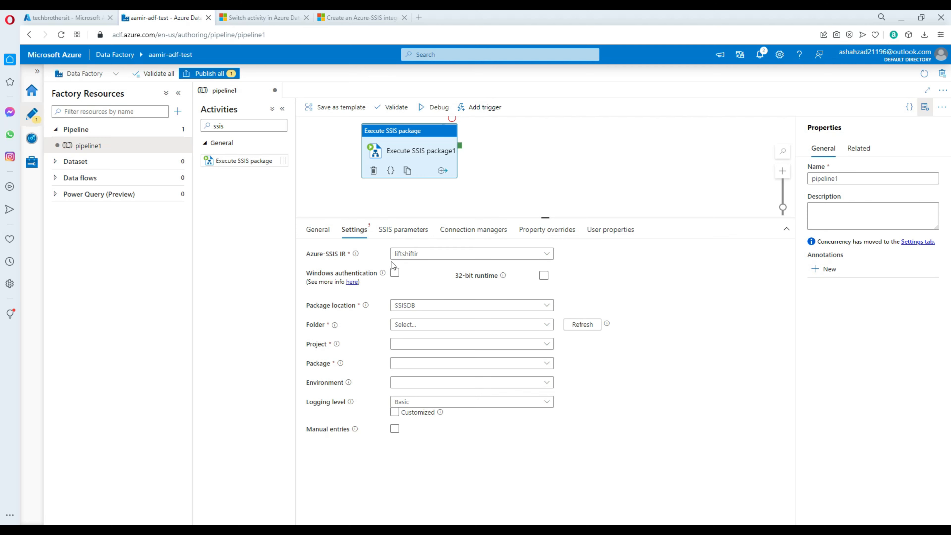
Step: Select folder SSISPackages, project LiftAndShift and package Pkg_Customer.dtsx
click(413, 326)
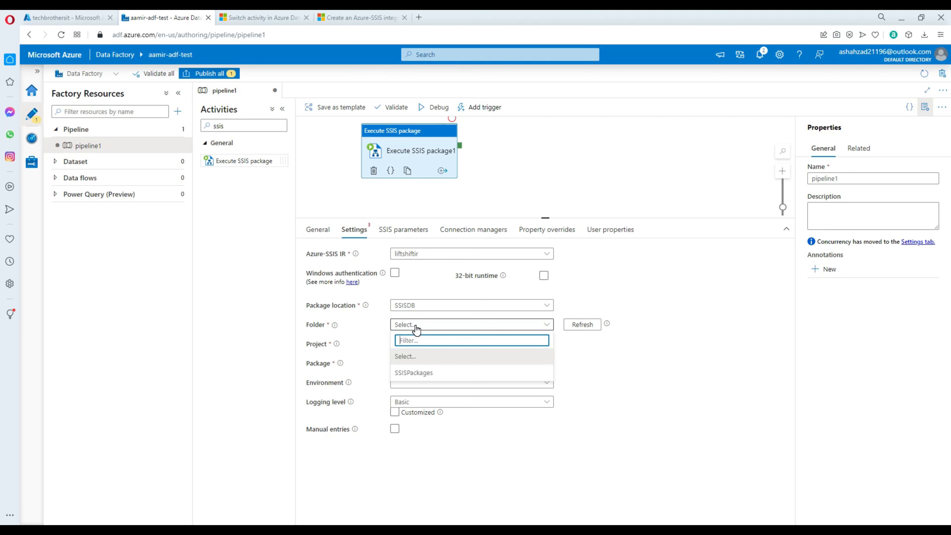
click(412, 375)
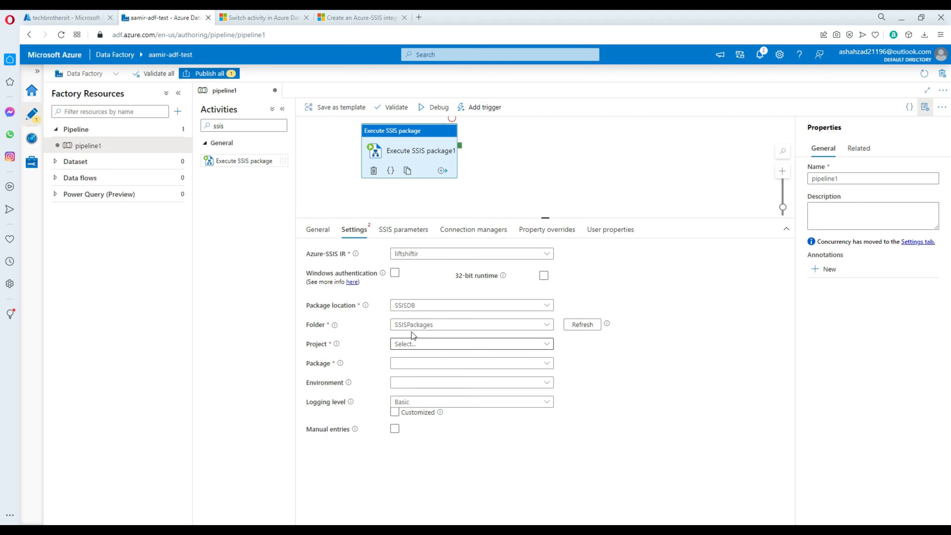
click(412, 347)
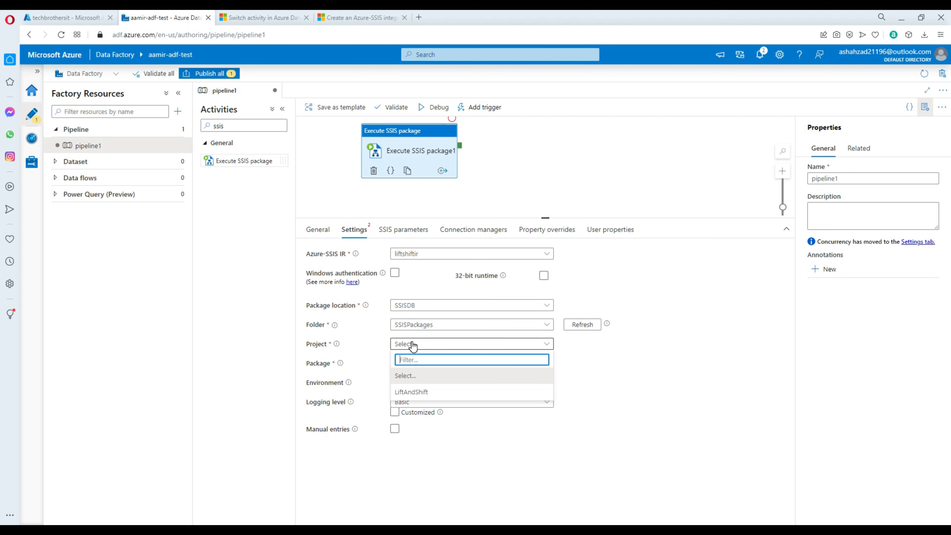
click(418, 392)
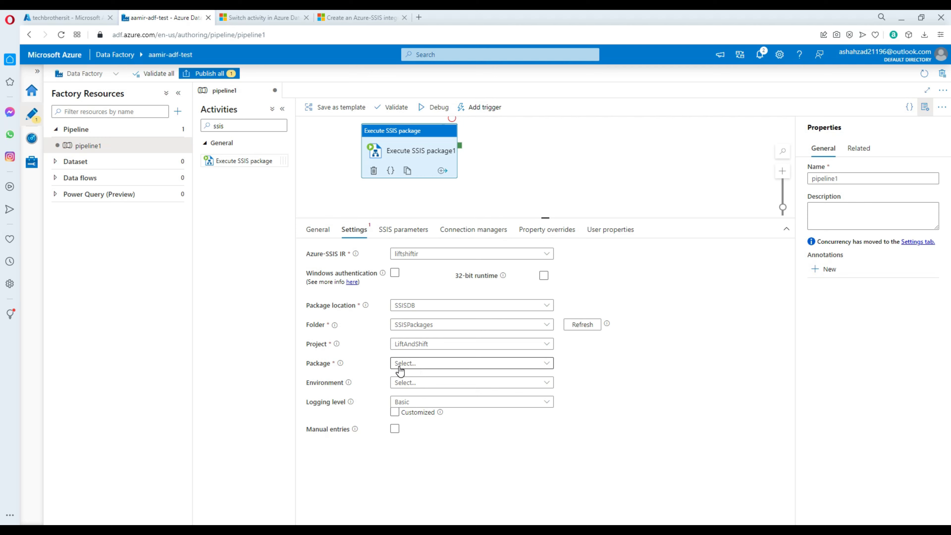
click(429, 367)
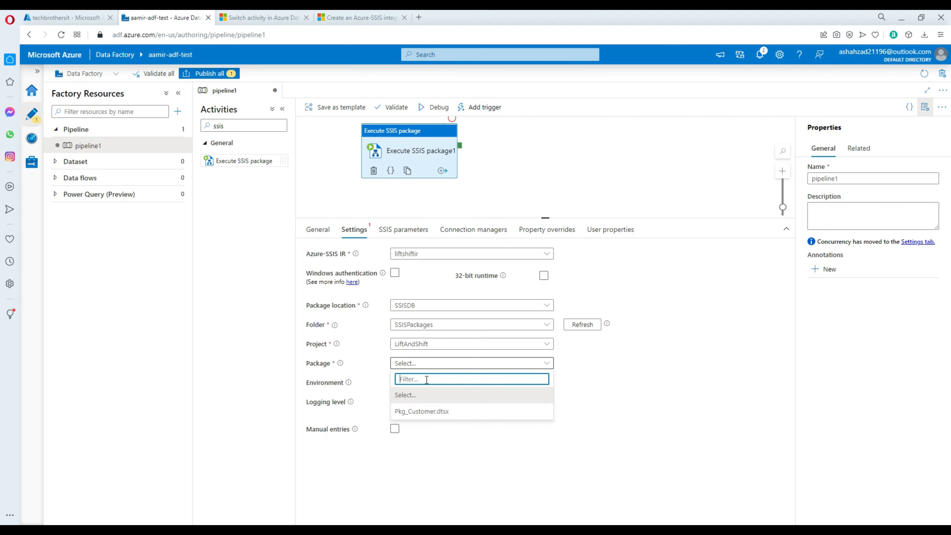
click(425, 412)
click(425, 411)
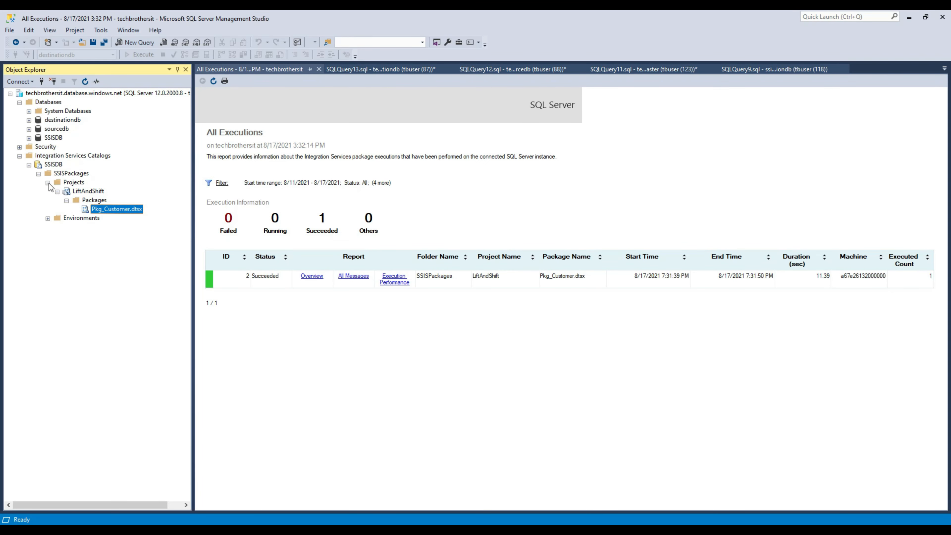
click(47, 183)
Step: Re-expand SSISDB > SSISPackages to inspect Projects and Environments, then return to Data Factory
double_click(49, 174)
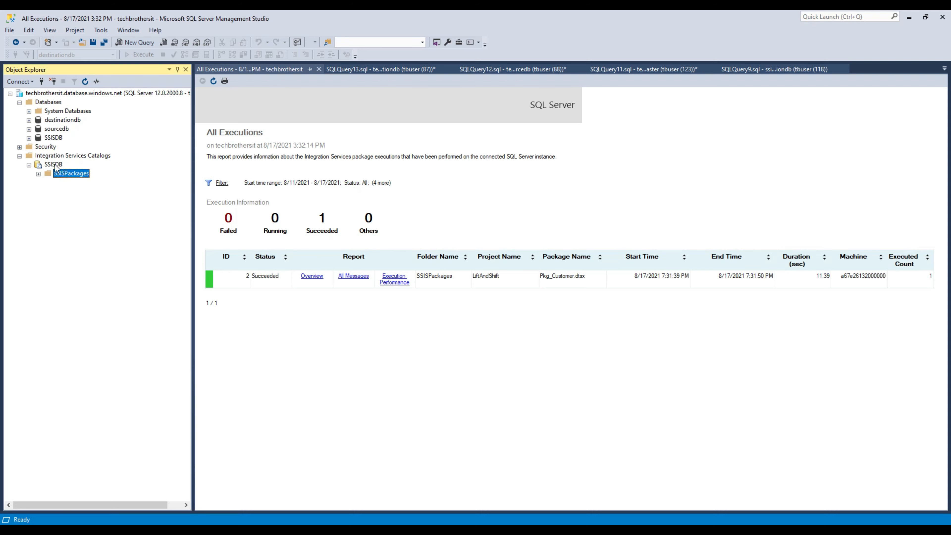
click(29, 166)
click(29, 165)
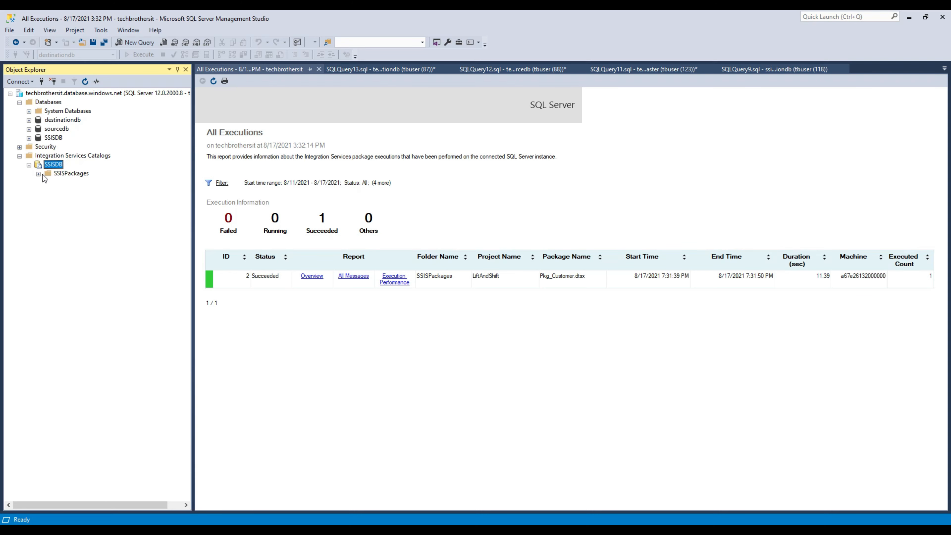
click(38, 174)
right_click(72, 198)
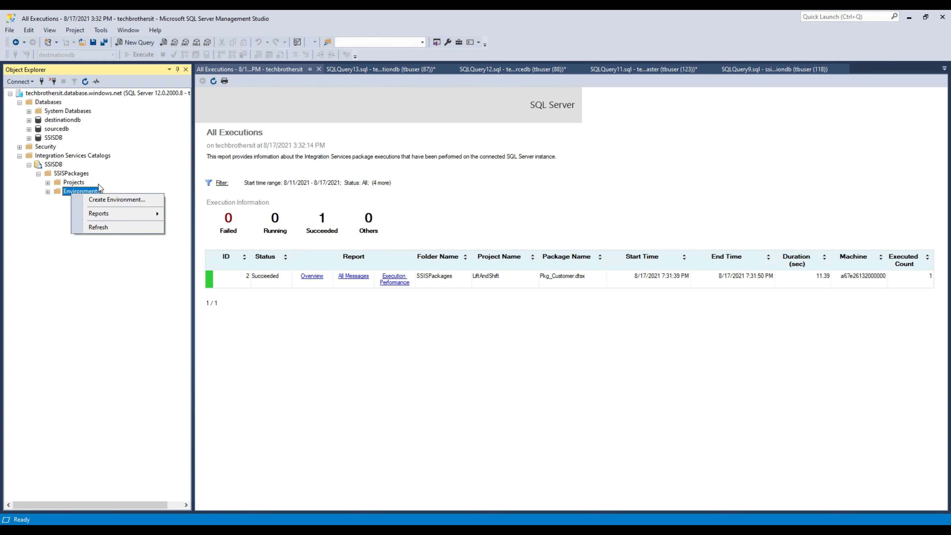
click(114, 190)
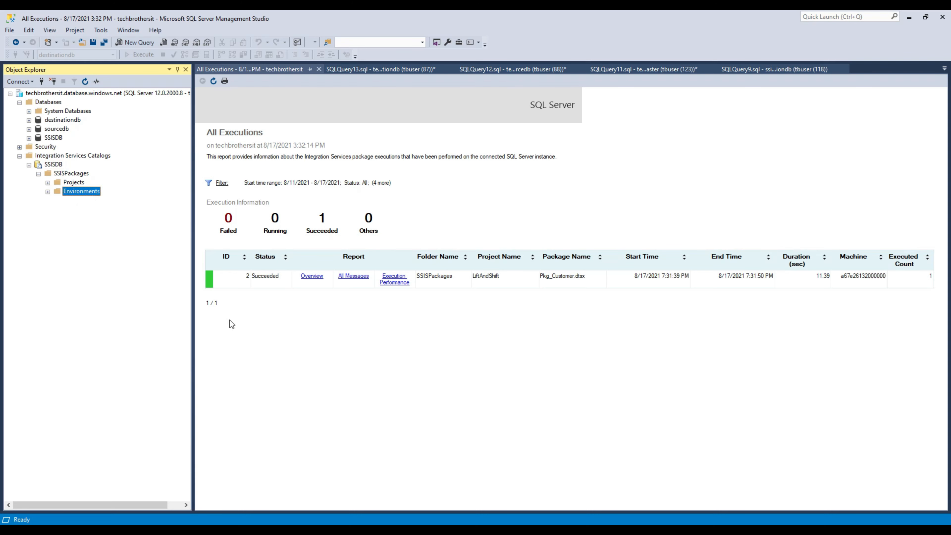
key(alt+Tab)
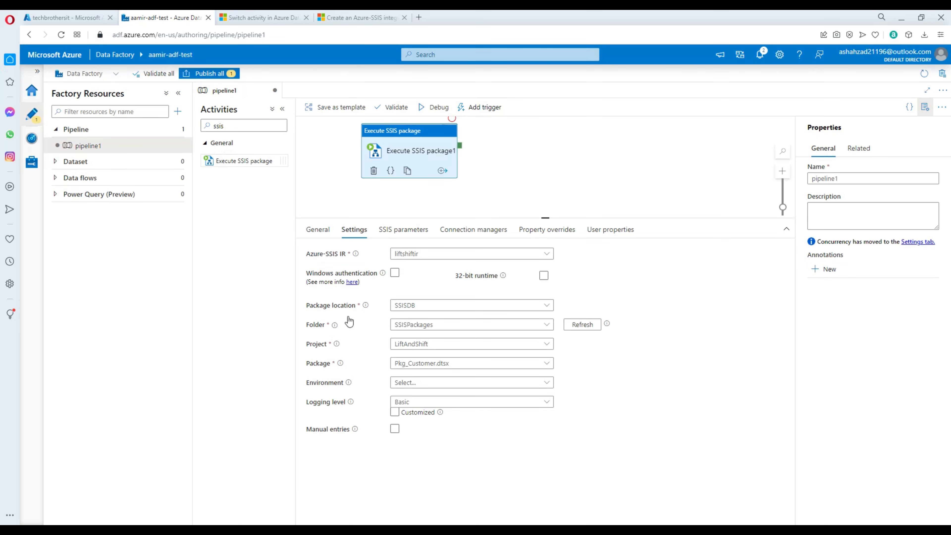
Step: Leave the Environment unset, keep Basic logging, and show the activity's SSIS parameters (none found)
click(434, 383)
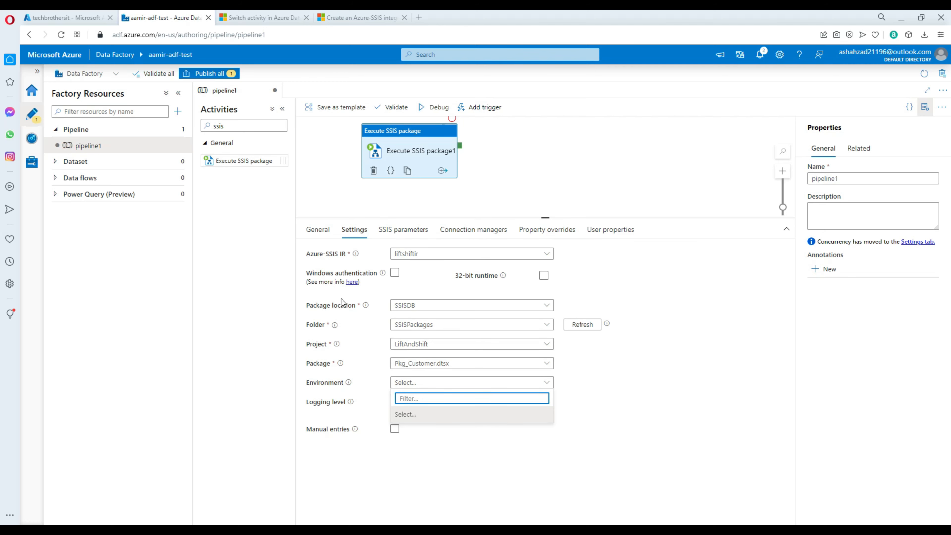
click(562, 404)
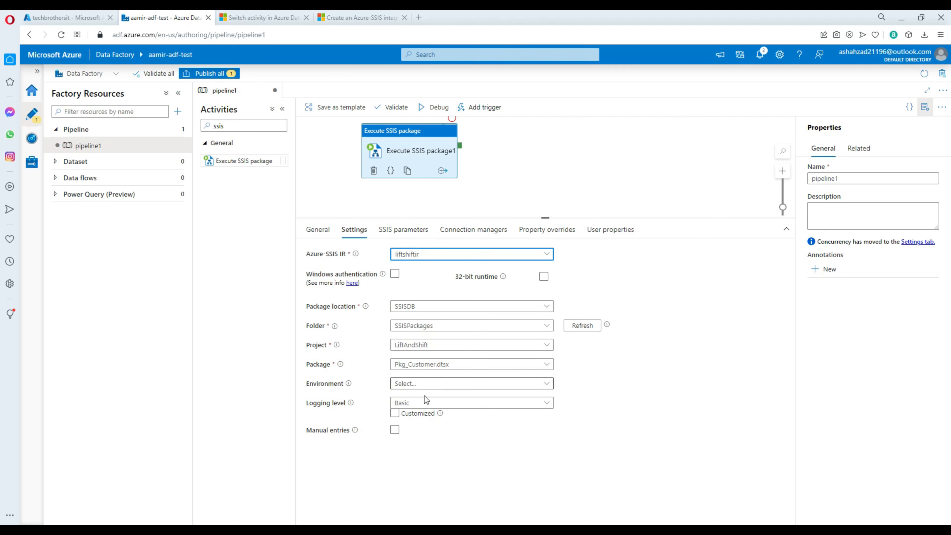
click(411, 407)
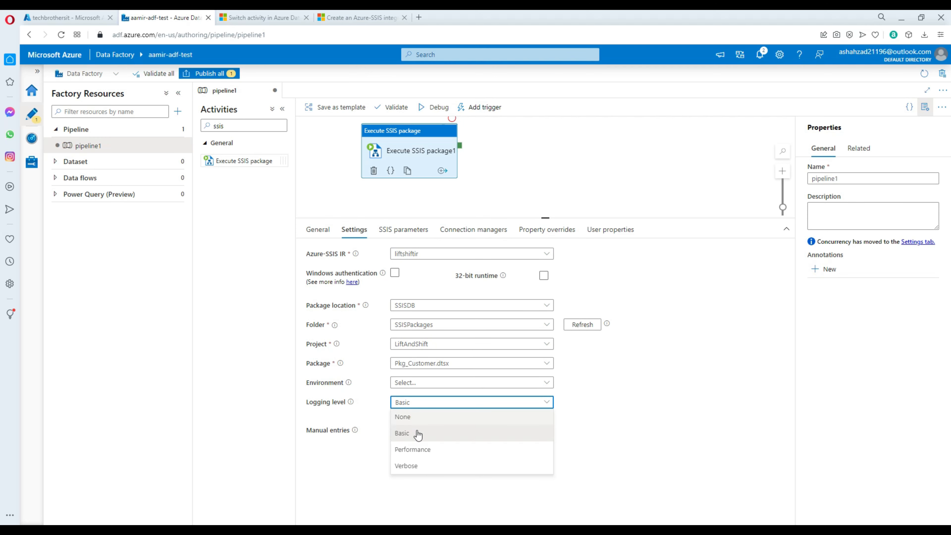
click(411, 436)
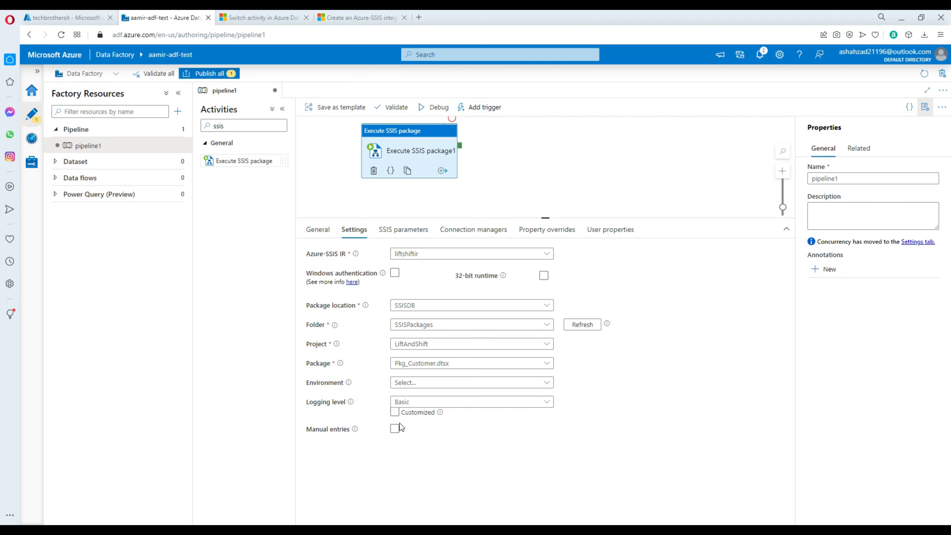
click(410, 405)
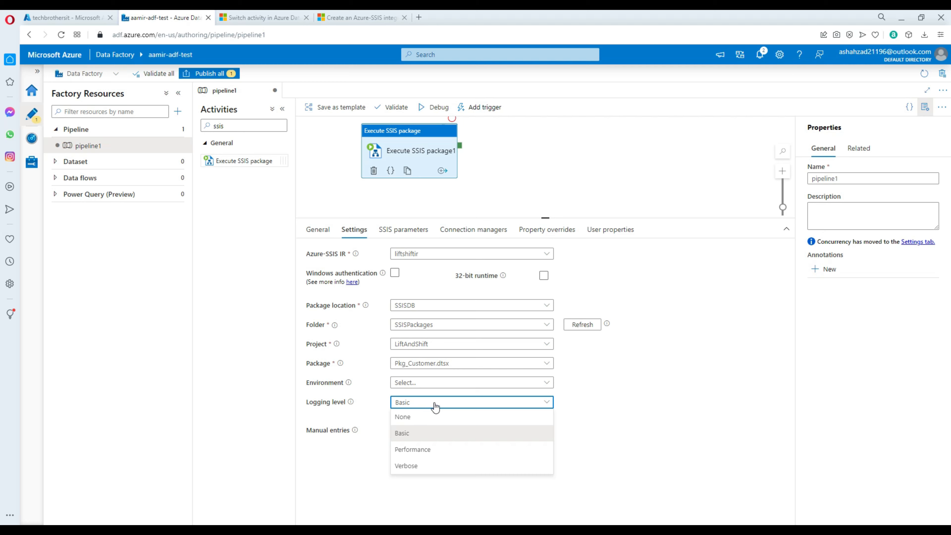
click(595, 411)
key(Tab)
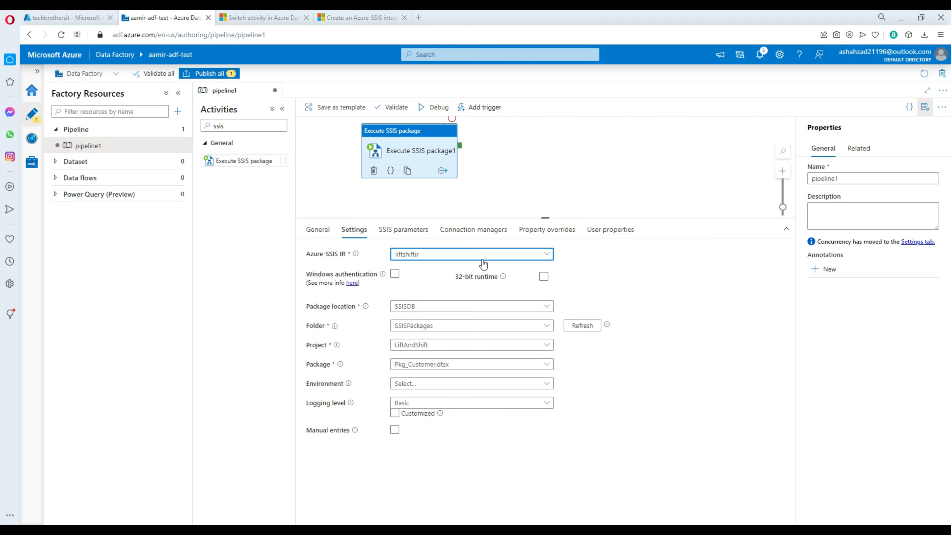
click(406, 233)
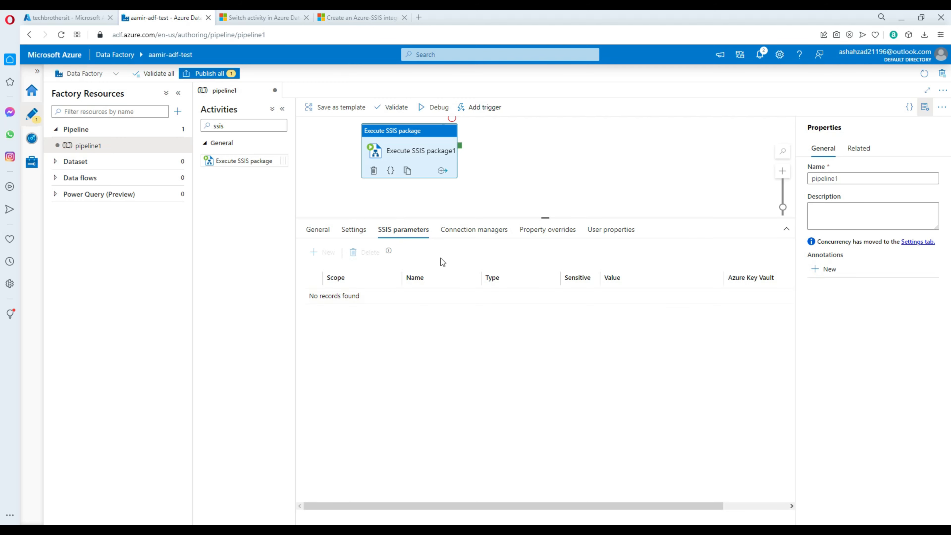
Step: Scroll through the Connection managers settings for the sourcedb source and destinationdb destination connections
click(475, 230)
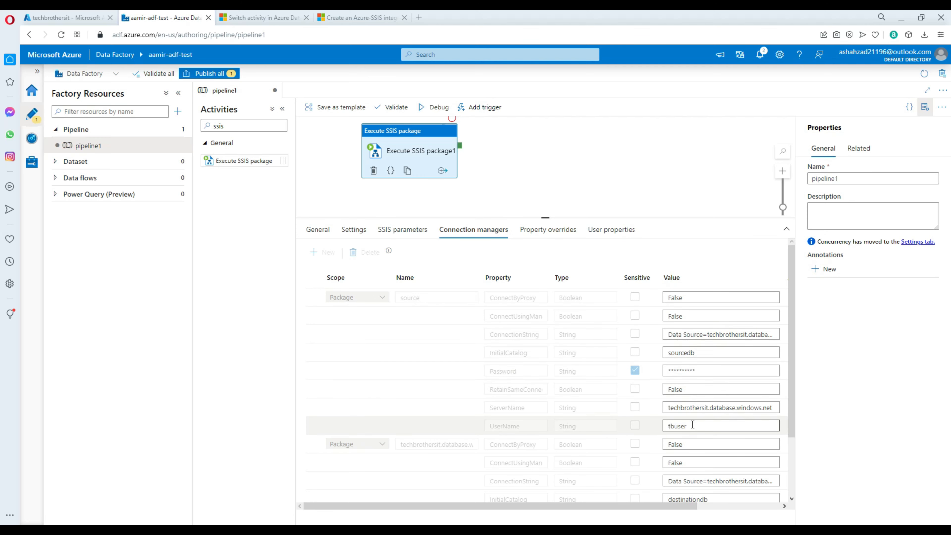
scroll(711, 434, down, 1)
scroll(711, 434, down, 3)
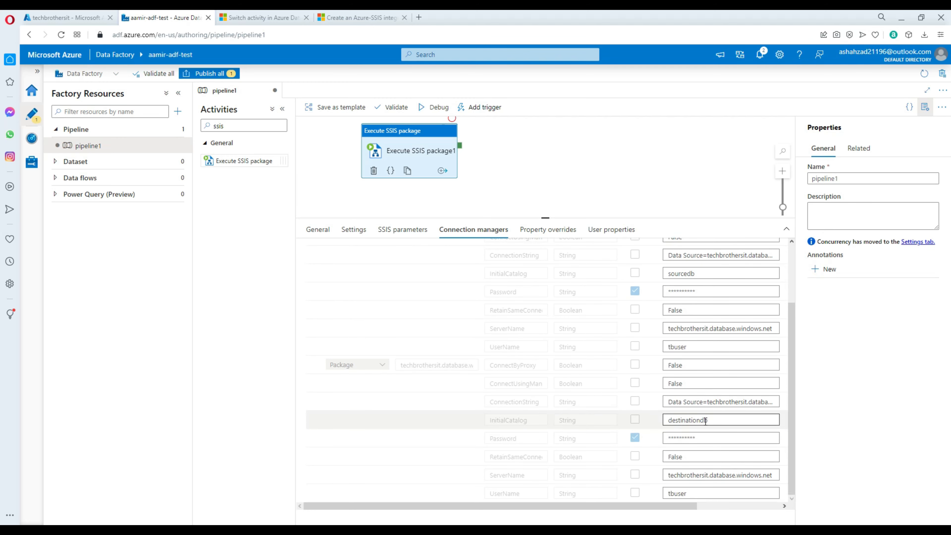
scroll(711, 397, up, 4)
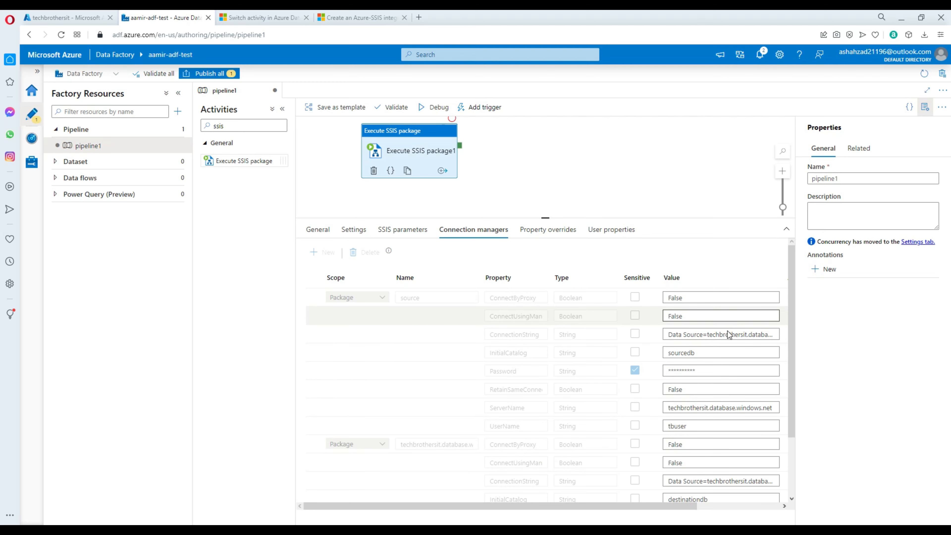
scroll(716, 425, down, 4)
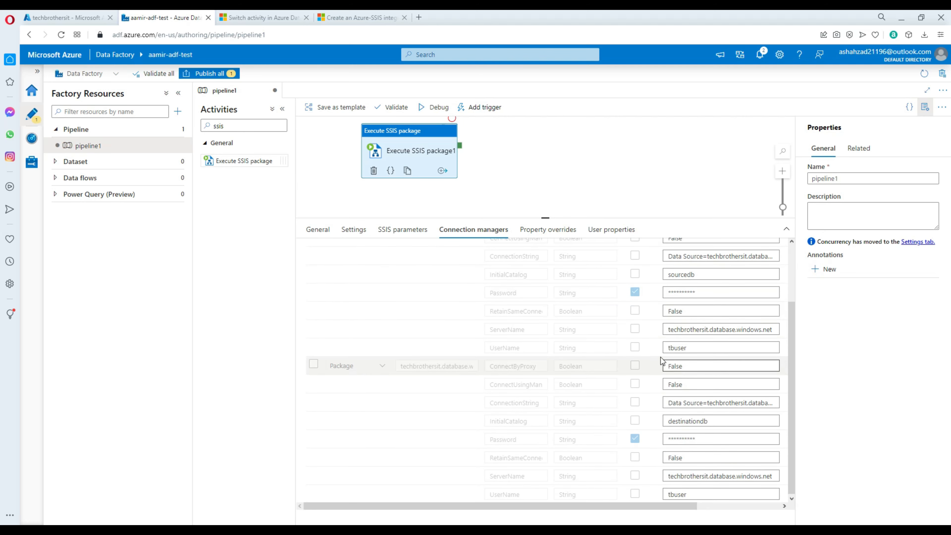
scroll(660, 356, up, 4)
click(581, 142)
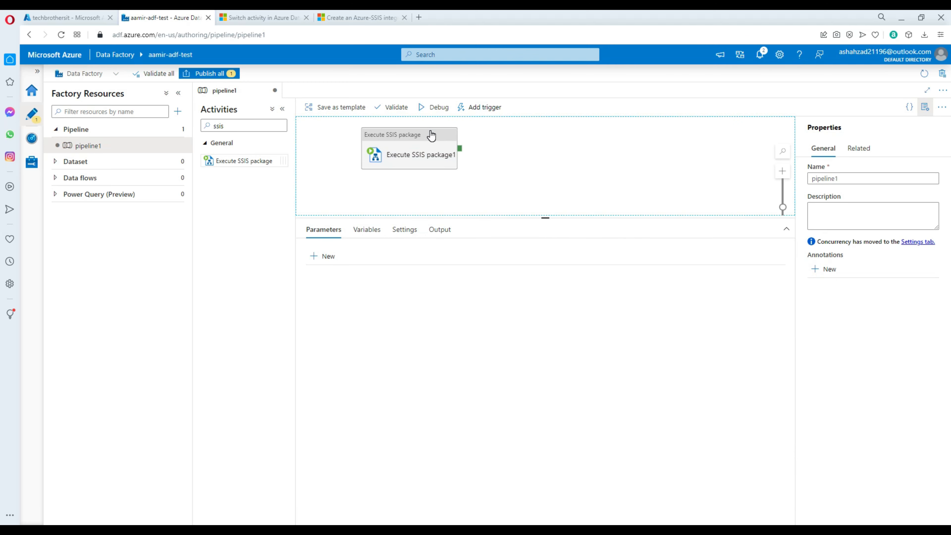
click(453, 144)
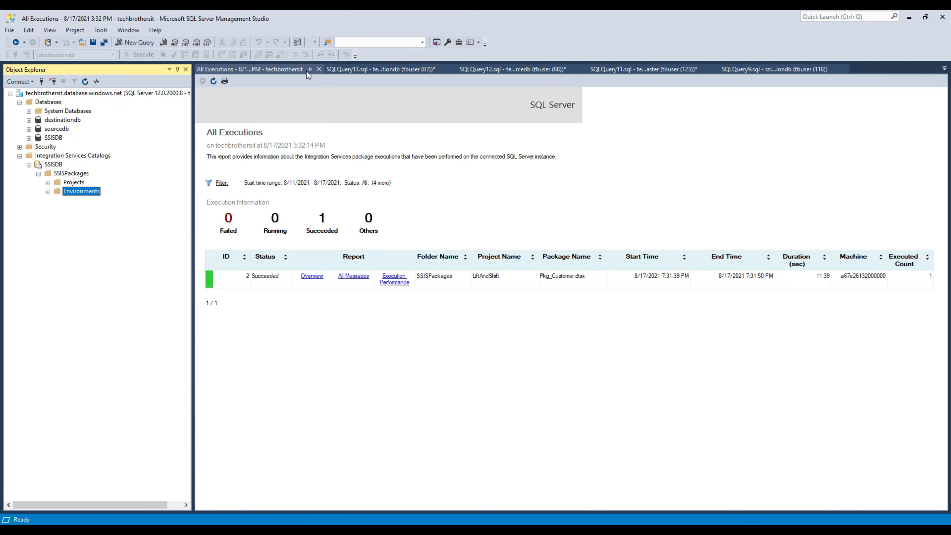
Step: Empty dbo.dest_Customer by running the TRUNCATE TABLE statement in the query script
click(361, 70)
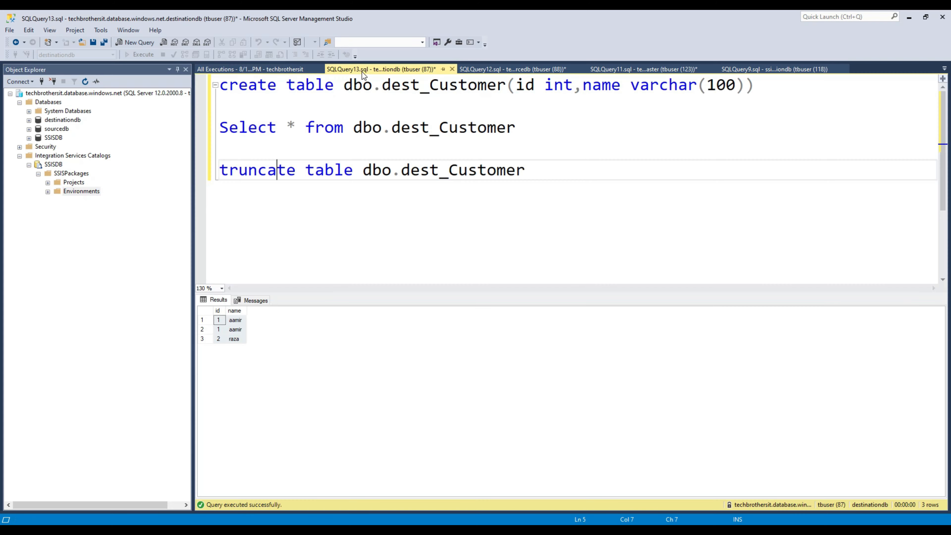
drag(539, 129, 191, 123)
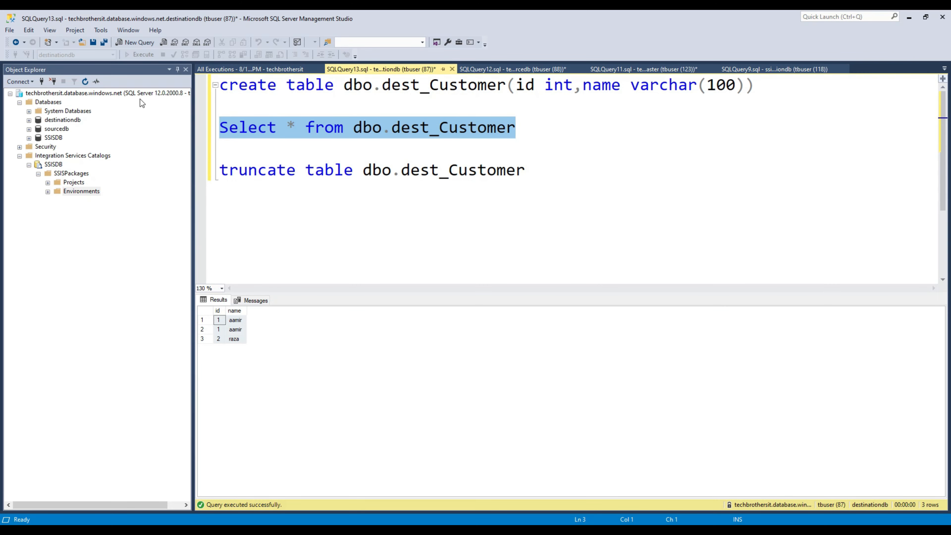
click(143, 43)
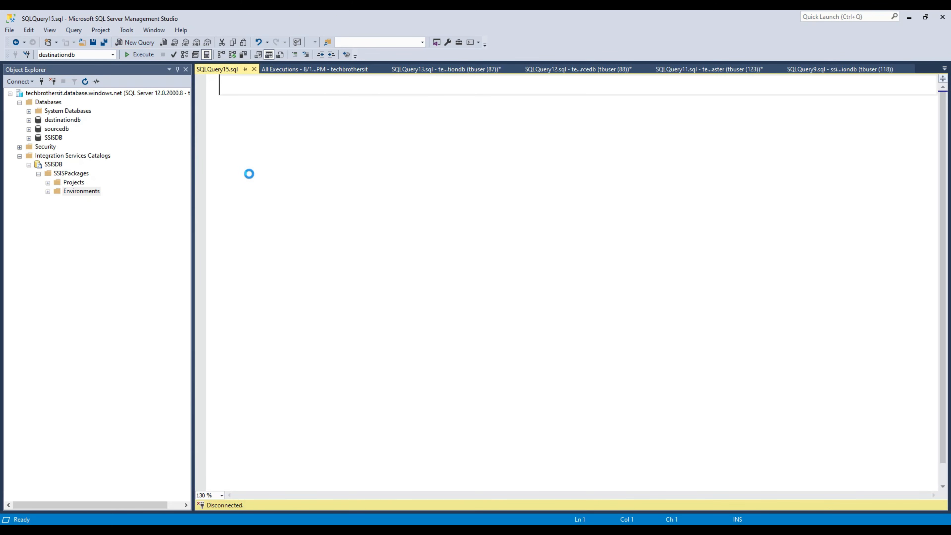
click(254, 69)
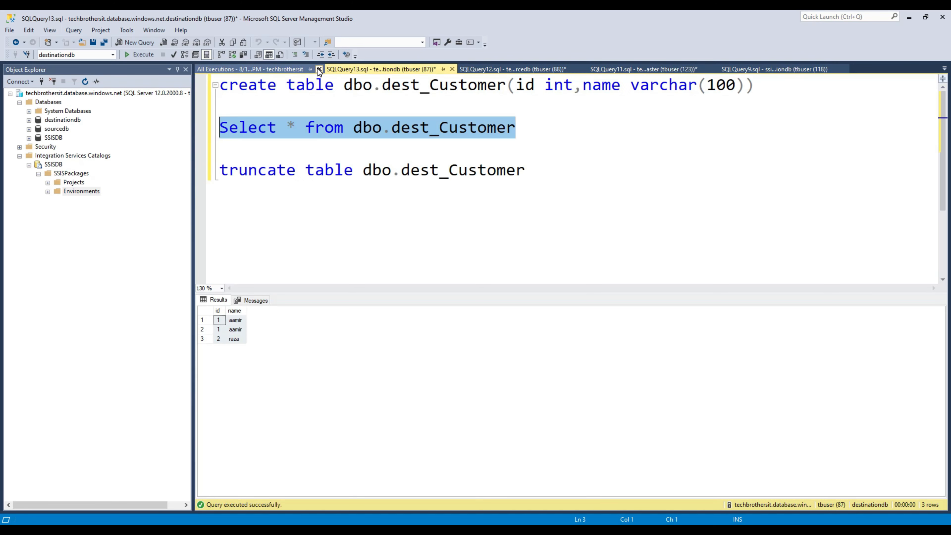
click(142, 55)
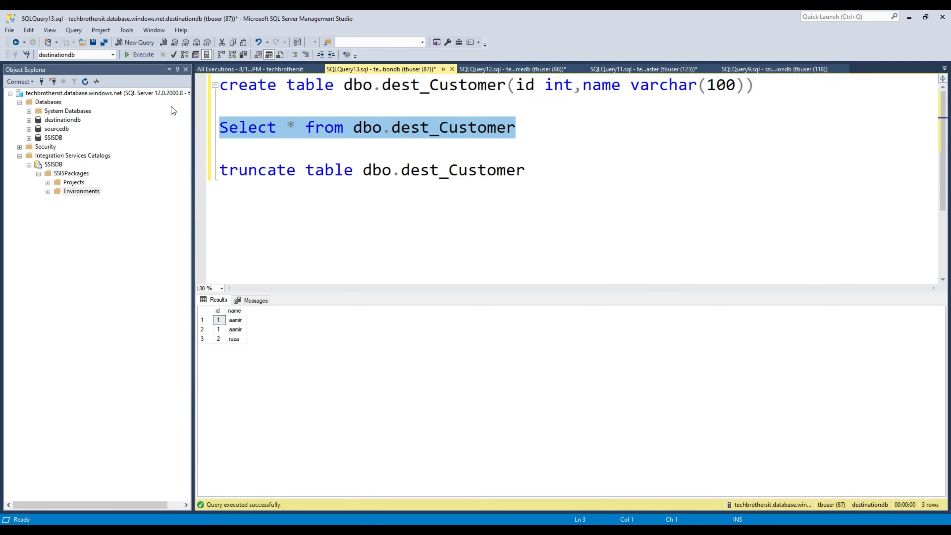
click(325, 170)
drag(574, 171, 219, 171)
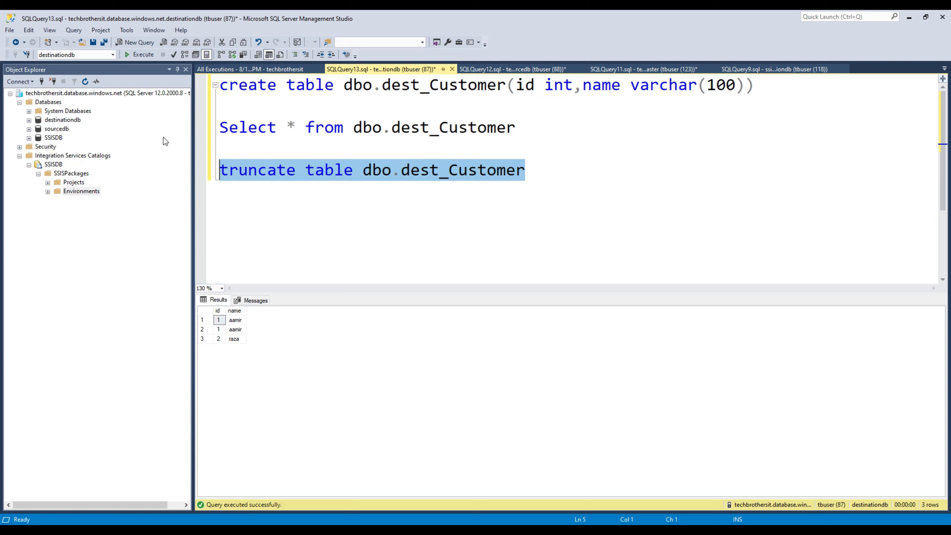
key(F5)
Step: Run the SELECT on dest_Customer to confirm it returns no rows
drag(518, 128, 201, 128)
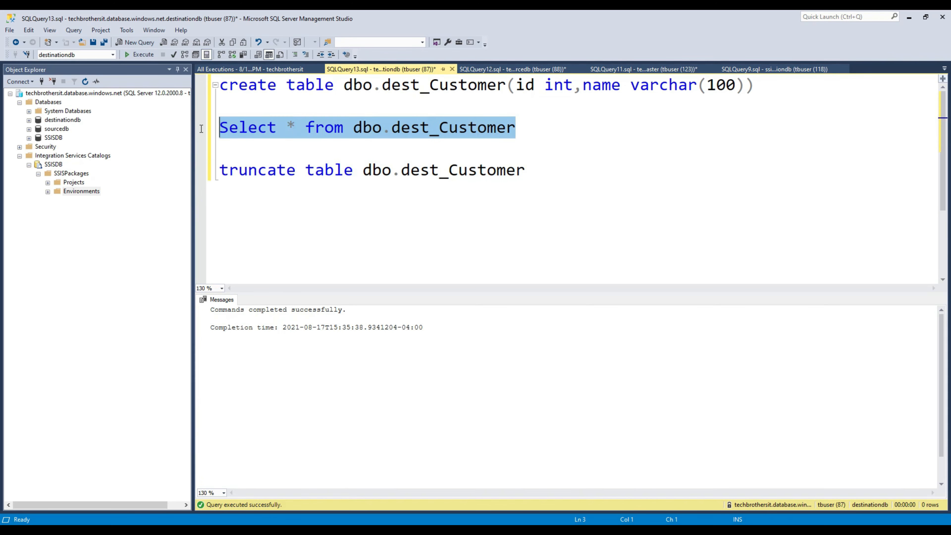
click(133, 51)
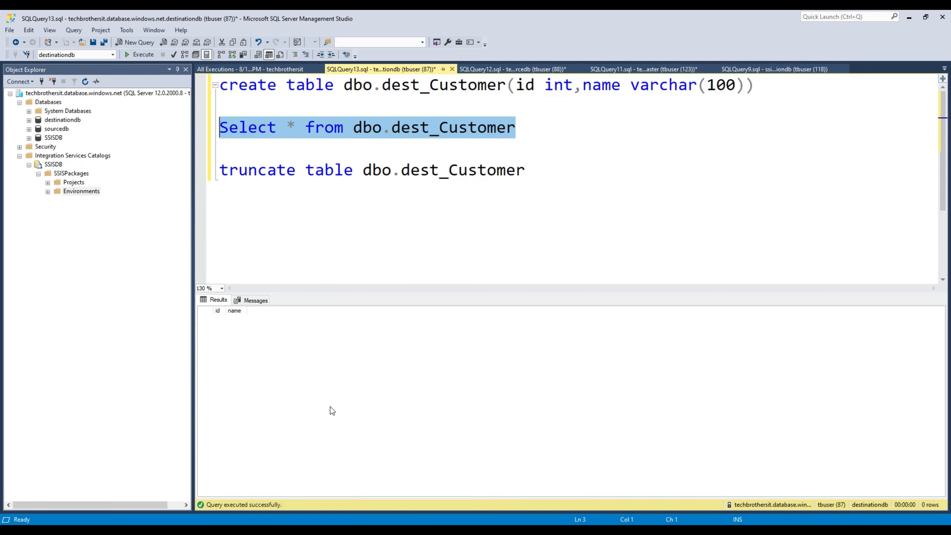
key(alt+Tab)
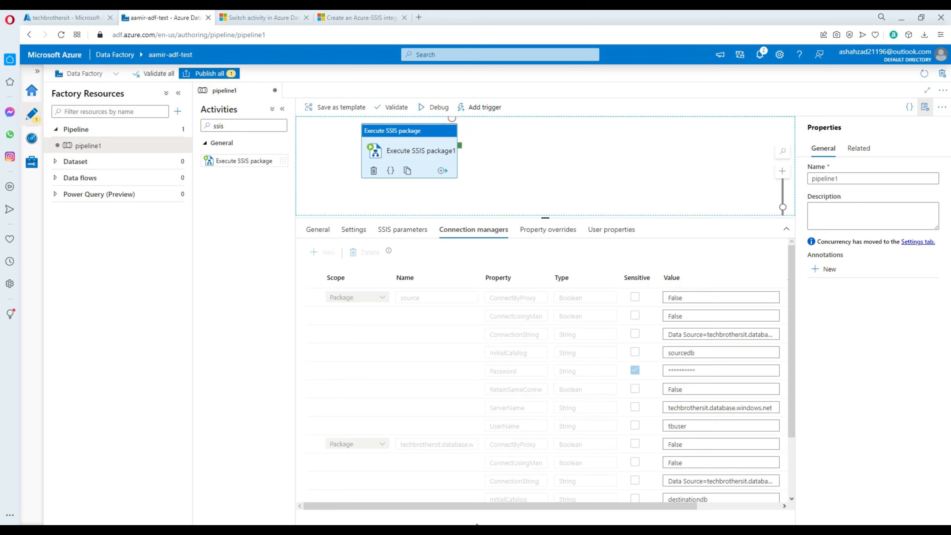
click(549, 173)
Step: Debug-run pipeline1 and check the JSON output showing Execute SSIS package1 succeeded on liftshiftir
click(435, 109)
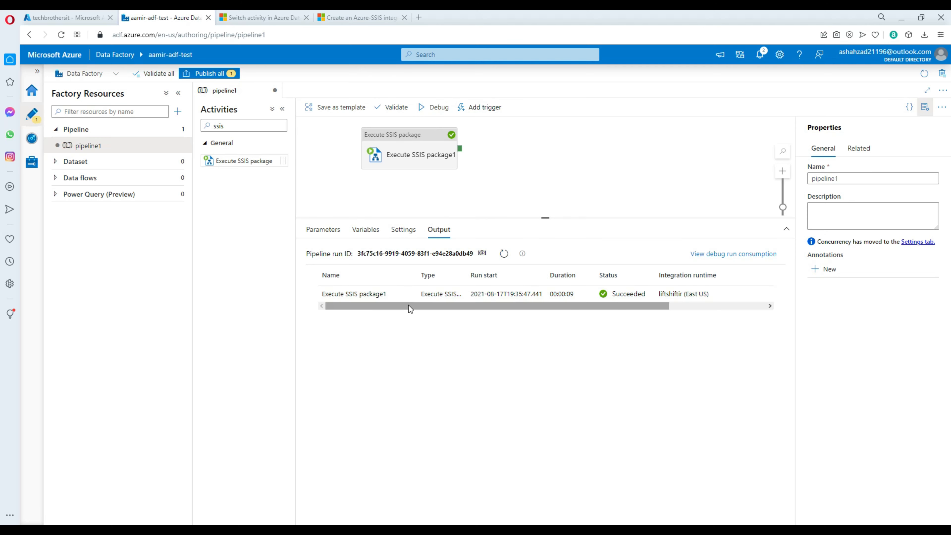
click(405, 295)
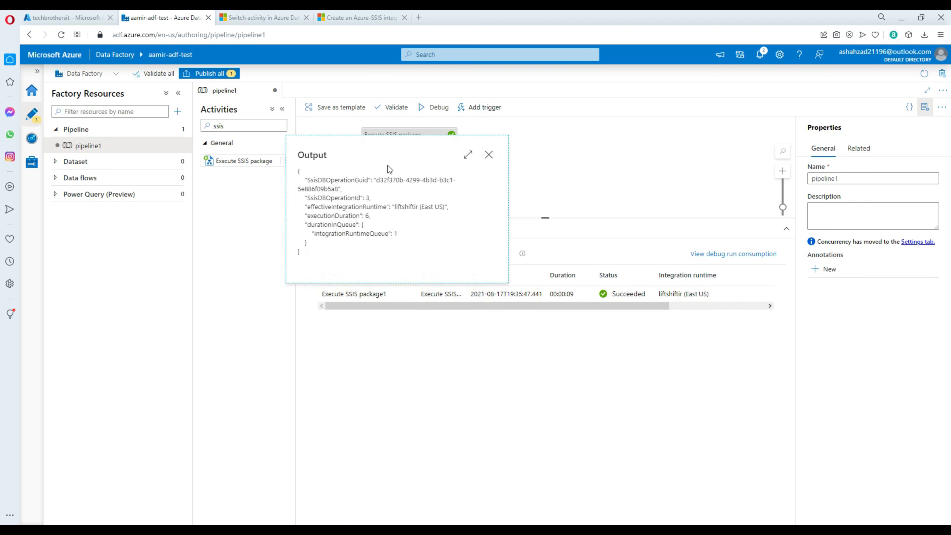
click(489, 156)
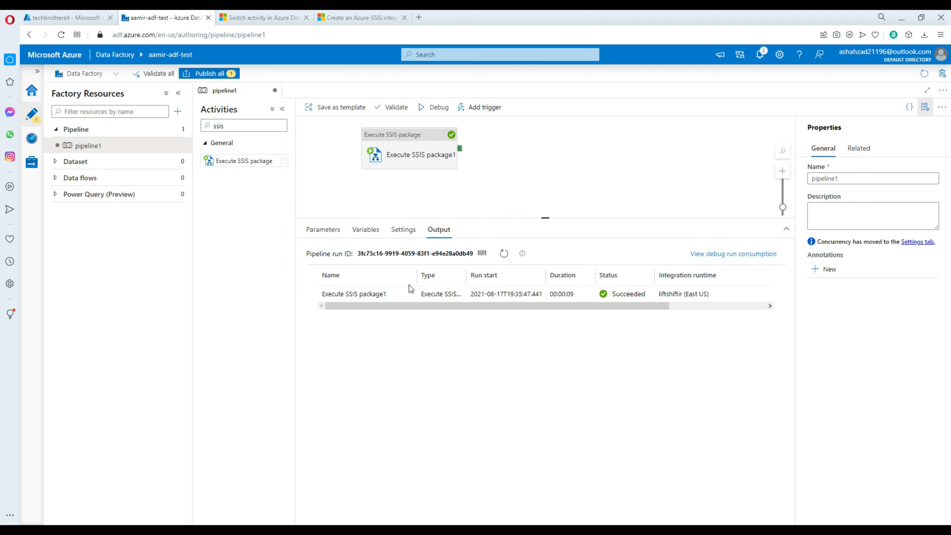
click(520, 172)
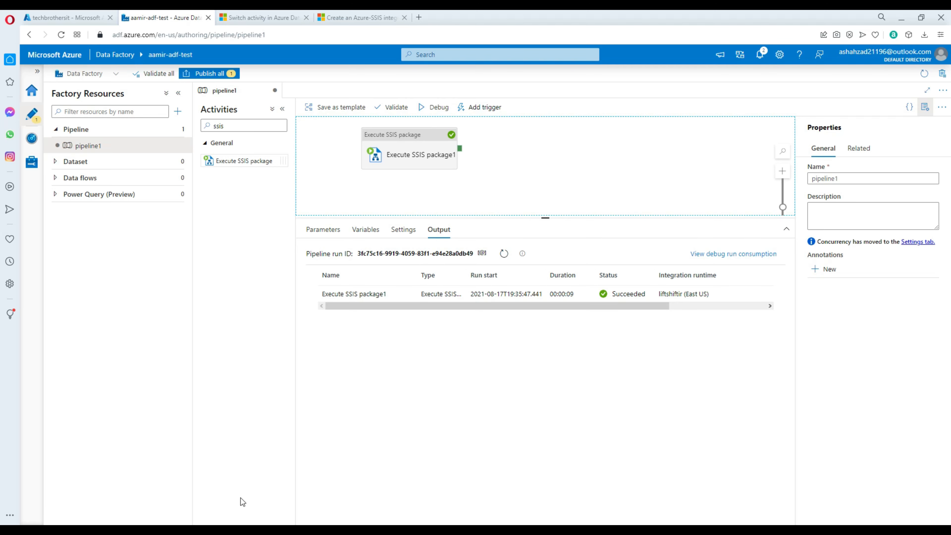
click(229, 530)
click(124, 167)
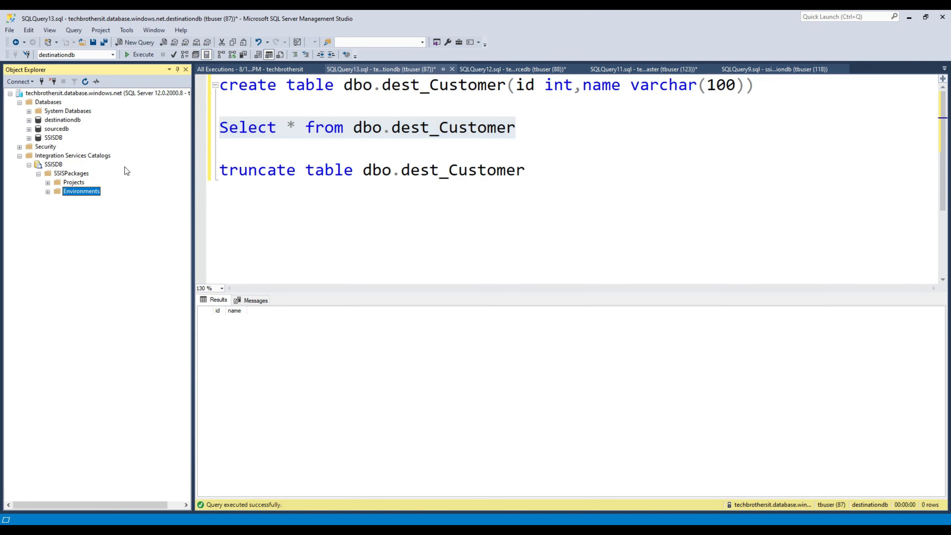
Step: Open the All Executions standard report for SSISPackages, showing two successful runs
right_click(77, 175)
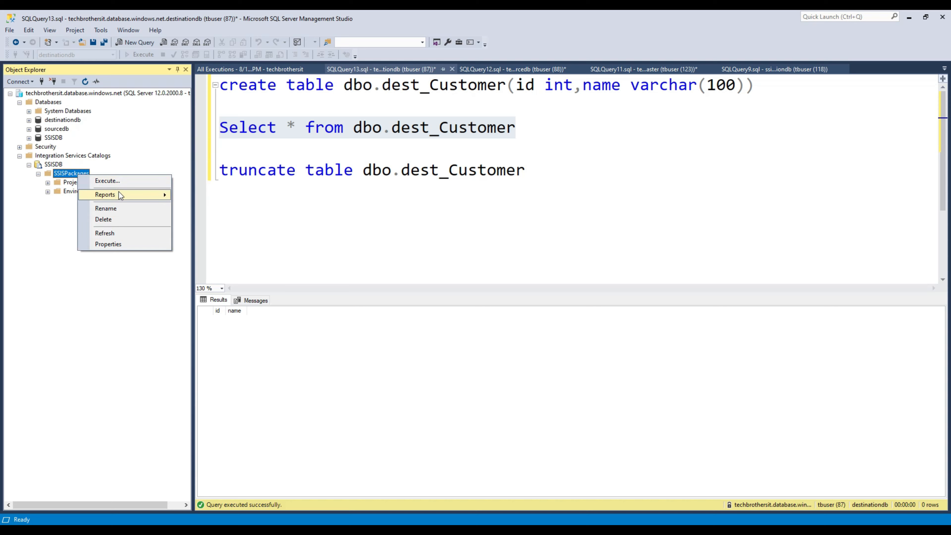
mouse_move(120, 195)
mouse_move(212, 199)
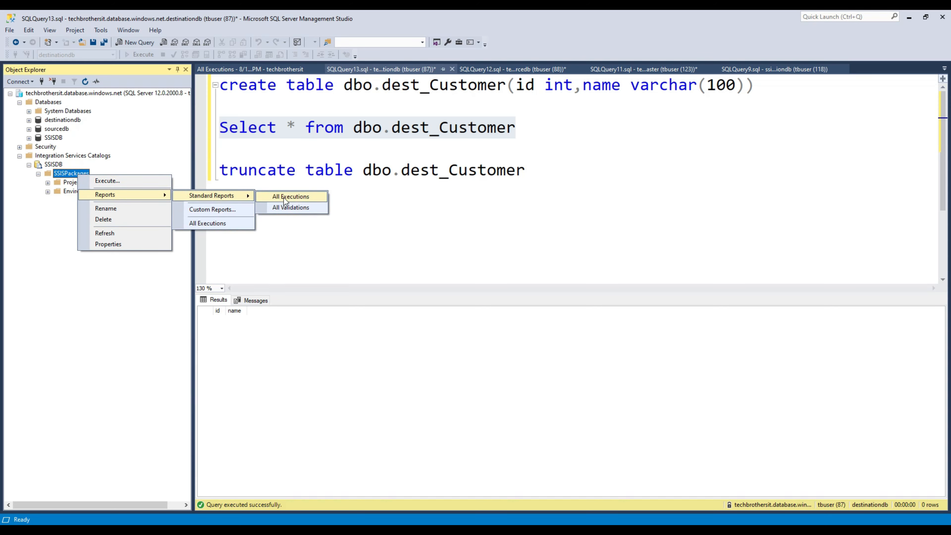
click(297, 199)
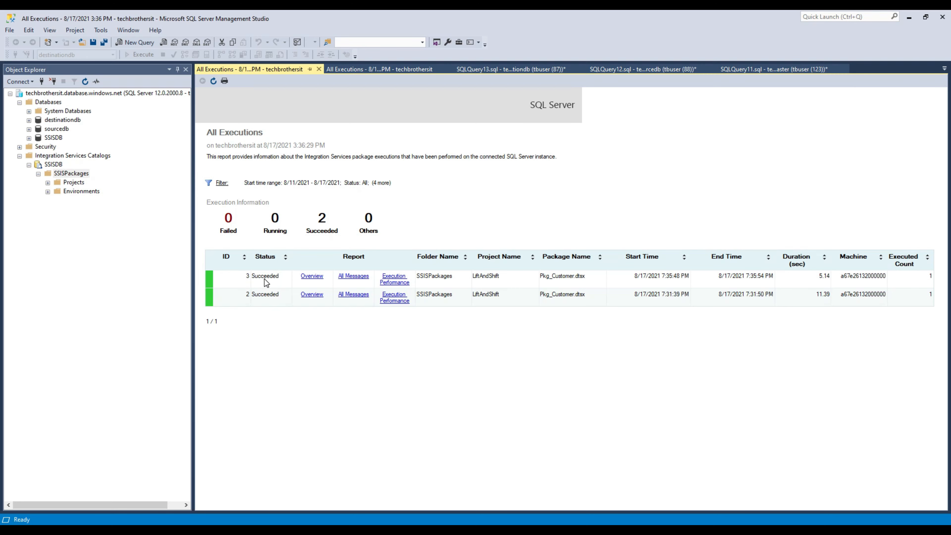
click(407, 70)
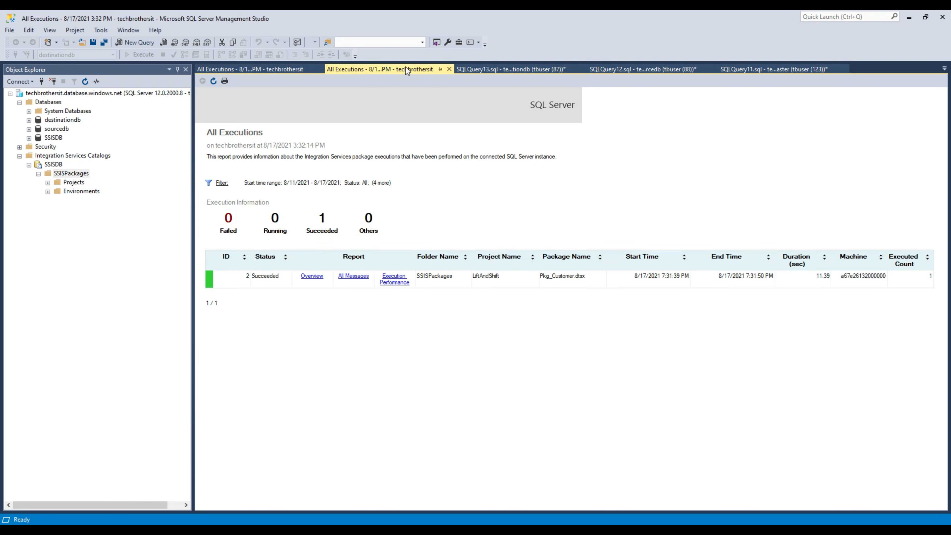
Step: Rerun the dest_Customer SELECT and confirm it returns 3 rows
click(489, 70)
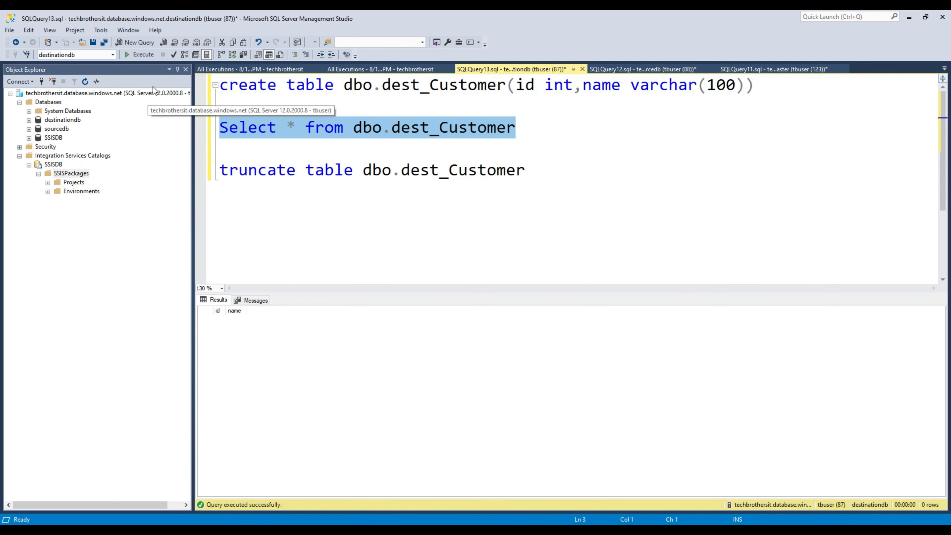
click(146, 54)
click(242, 320)
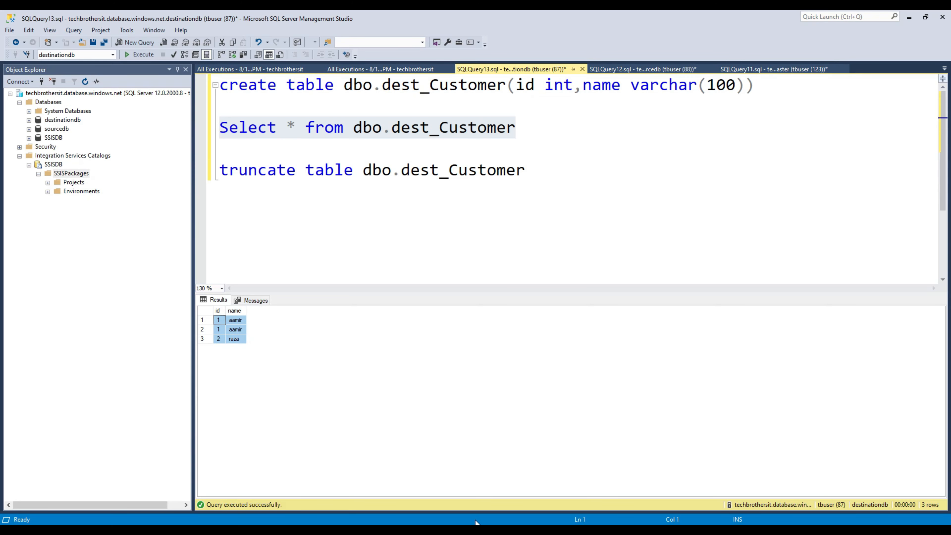
Step: Select Execute SSIS package1 in pipeline1 and bring up the Add trigger choices
key(alt+Tab)
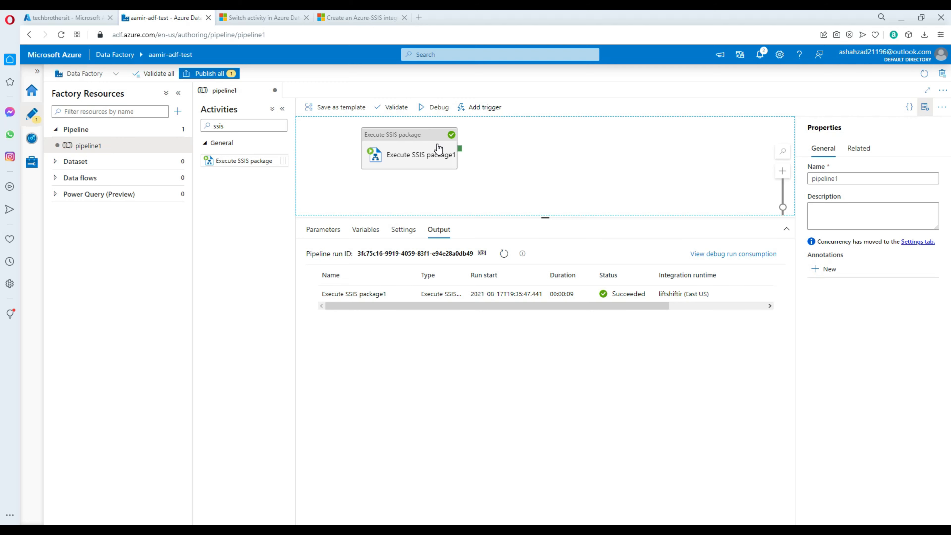
click(437, 152)
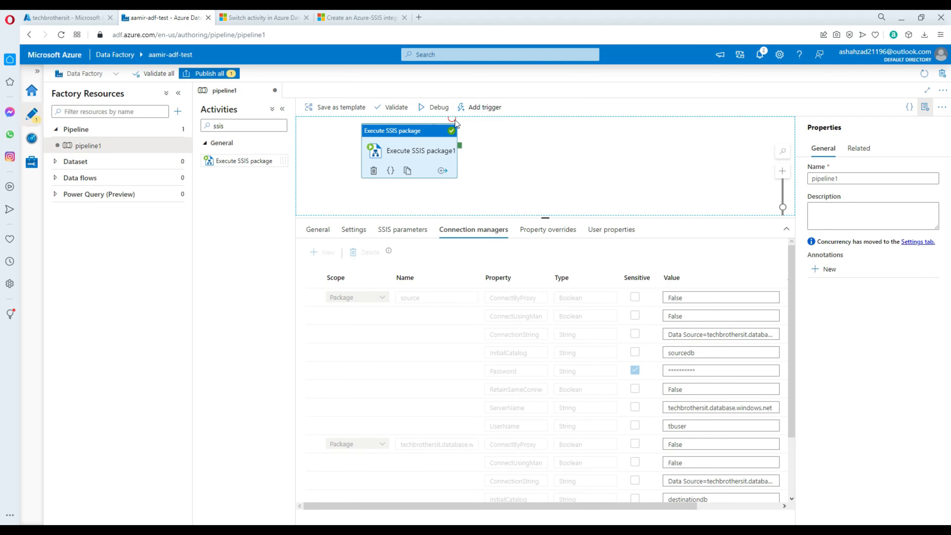
click(481, 108)
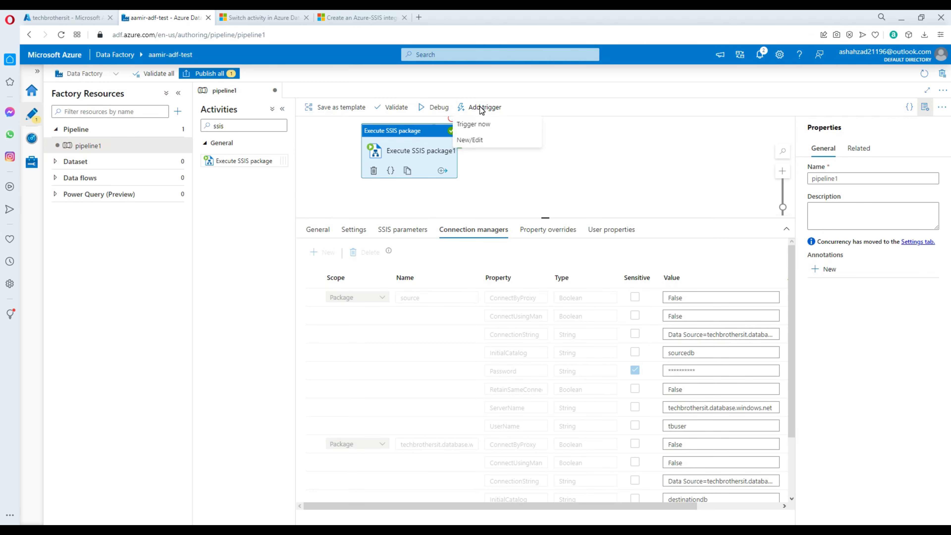
Step: Create a new trigger named trigger1 recurring every 1 minute
click(474, 141)
click(704, 96)
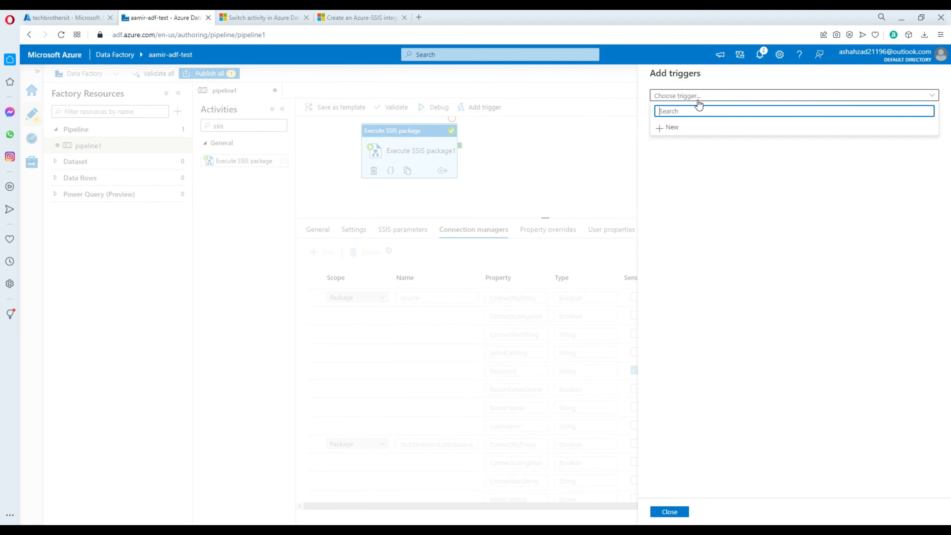
click(663, 129)
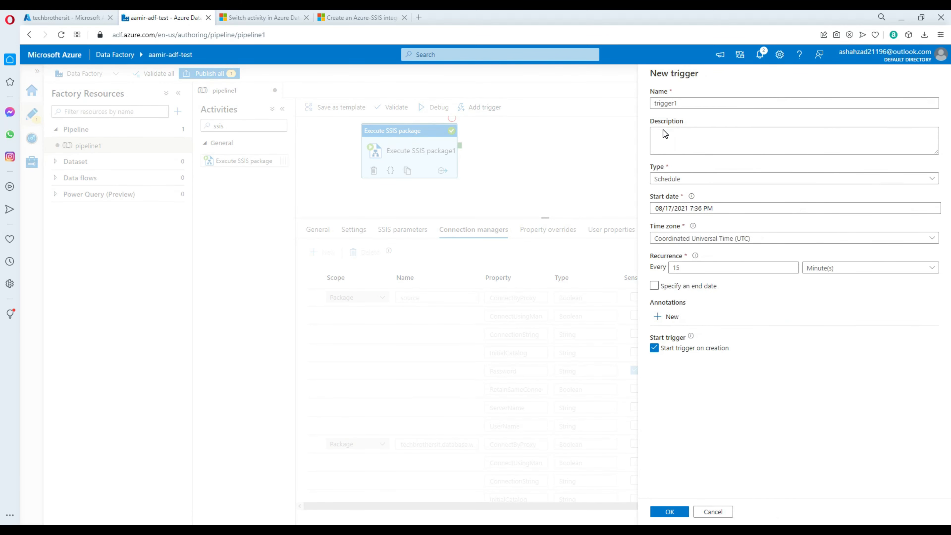
click(679, 103)
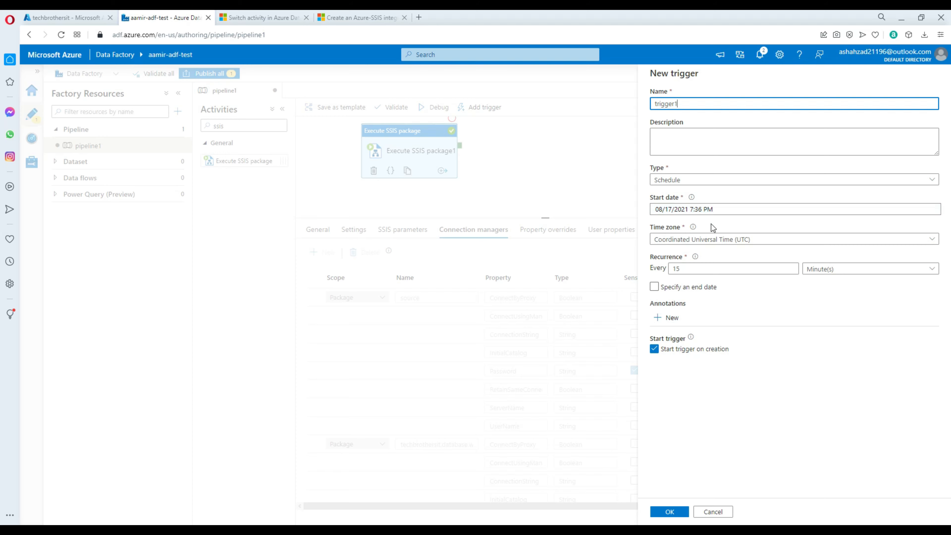
drag(709, 268, 661, 263)
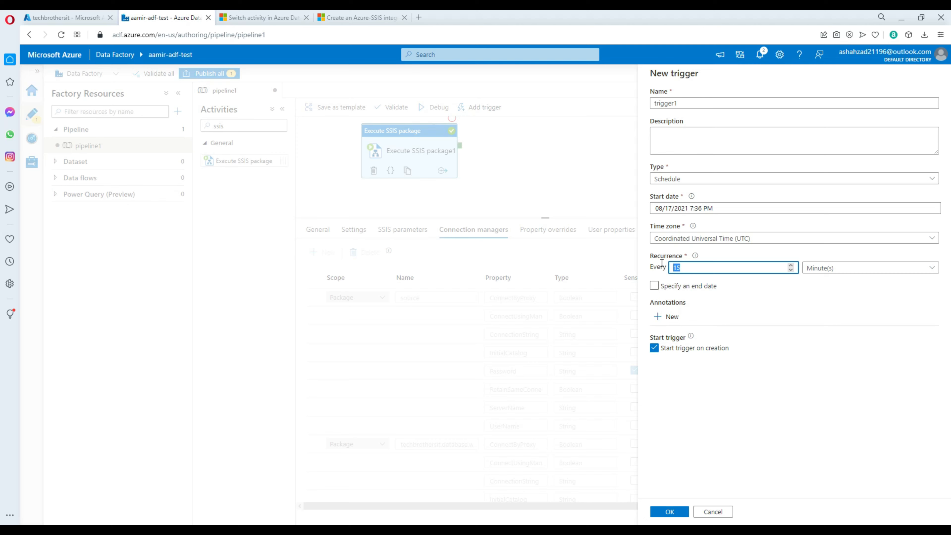
text(1)
Step: Give trigger1 an end date of 08/18/2021 7:36 PM and confirm it
click(654, 286)
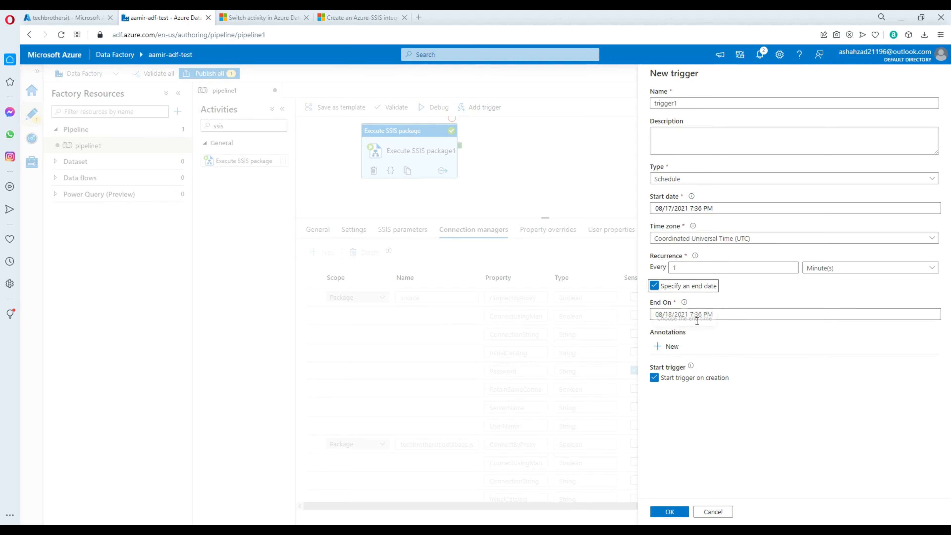
click(740, 317)
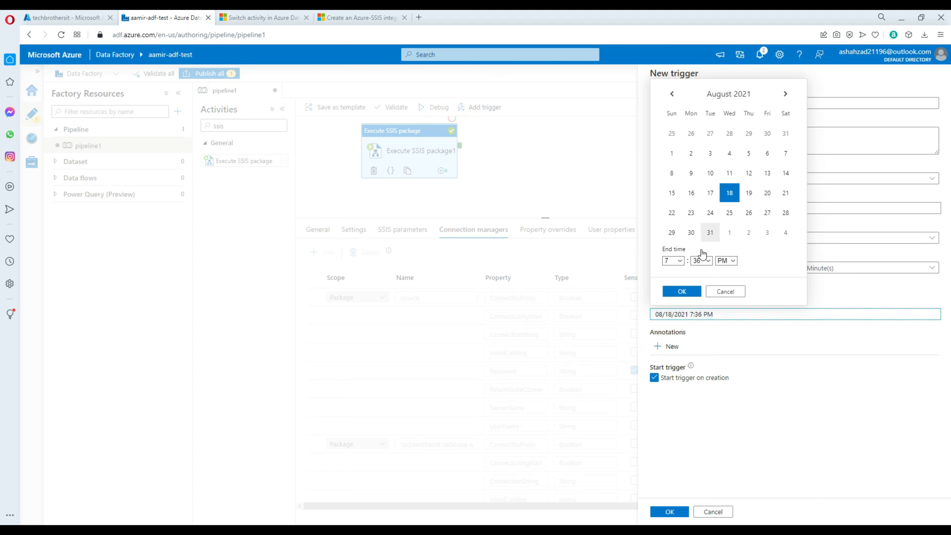
click(681, 291)
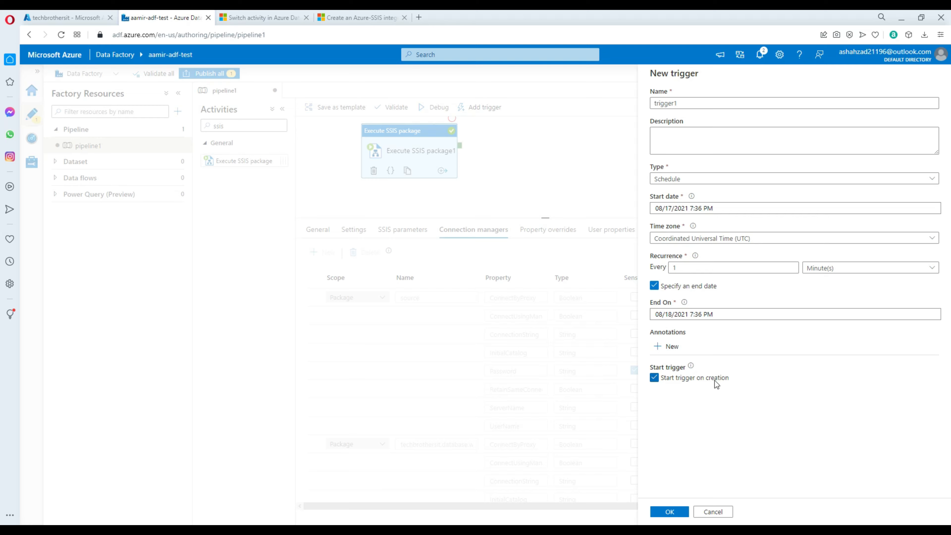
click(666, 510)
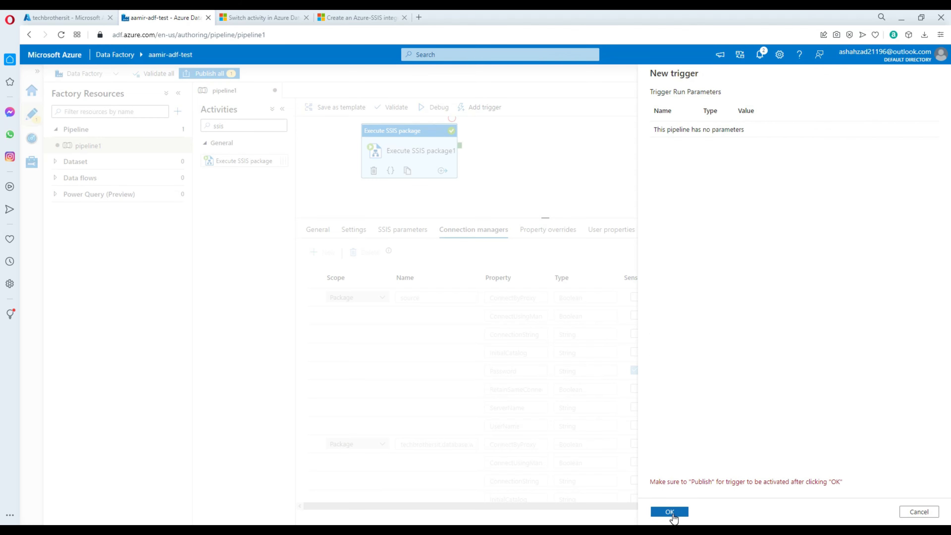
click(672, 516)
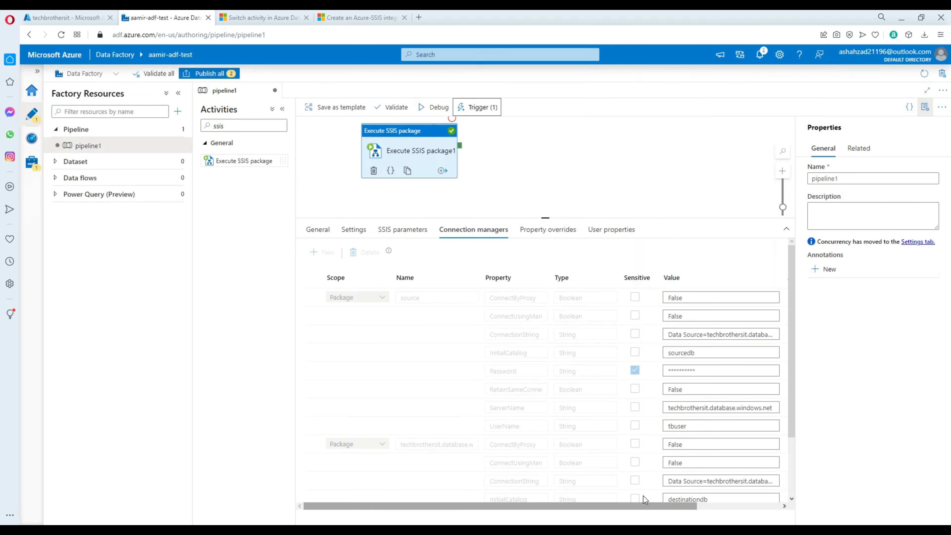
click(210, 75)
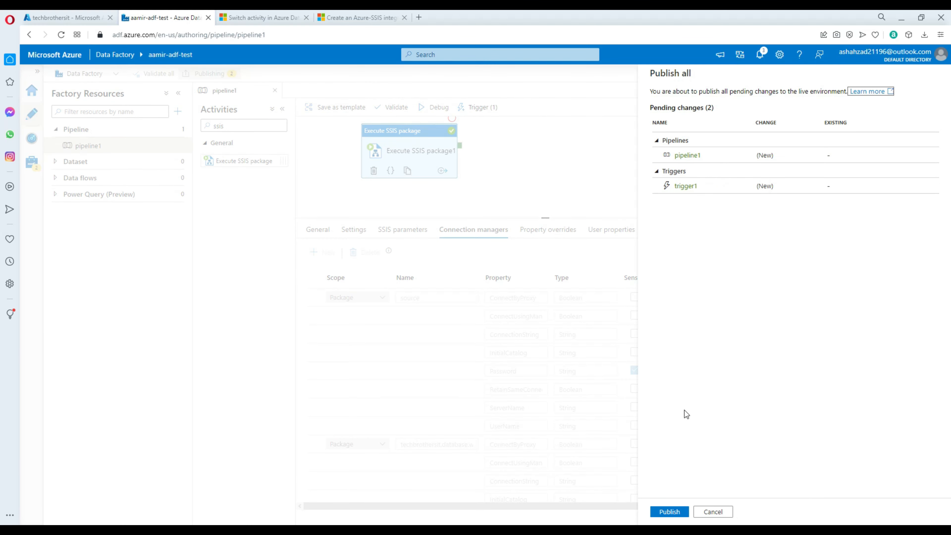
Step: Publish pipeline1 and trigger1, then view the pipeline's debug run output
click(669, 512)
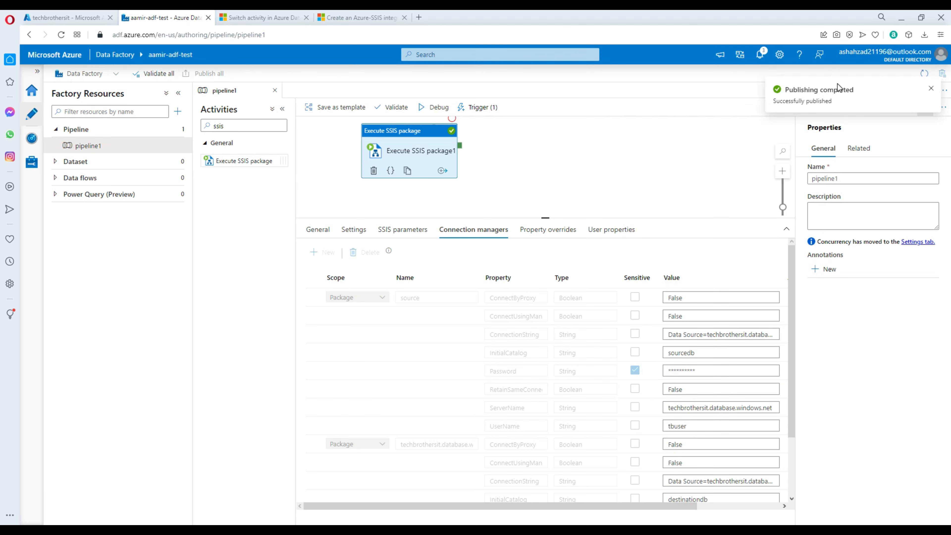
click(537, 138)
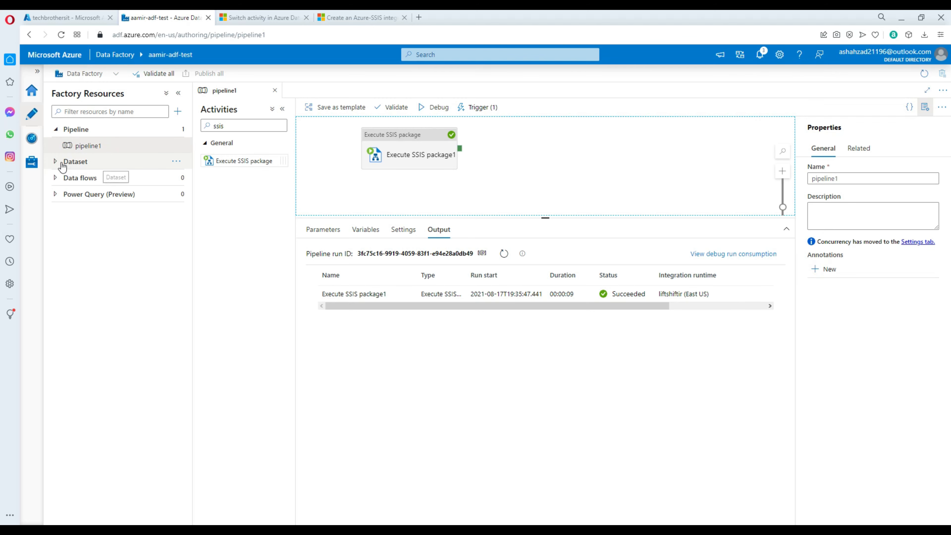
Step: Go to Monitor's Pipeline runs list and refresh it several times
click(36, 142)
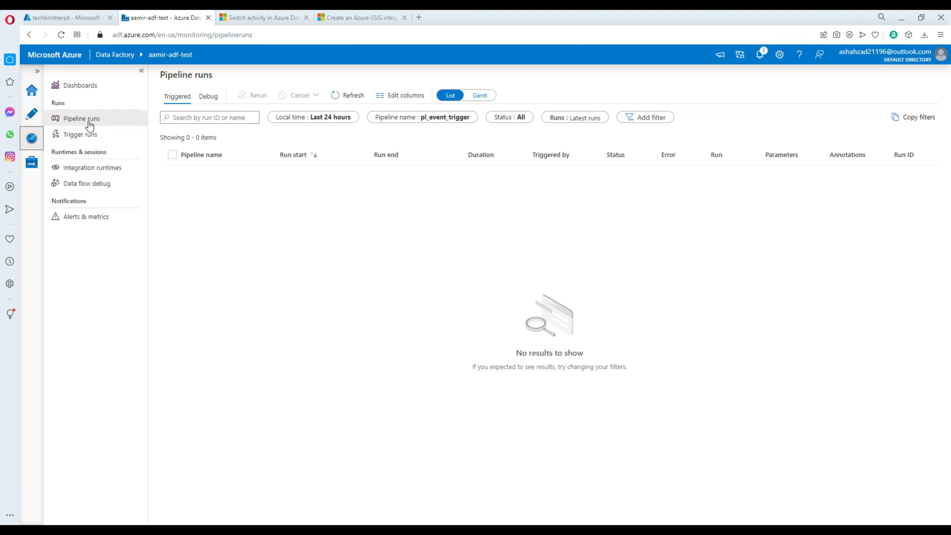
click(89, 127)
click(356, 101)
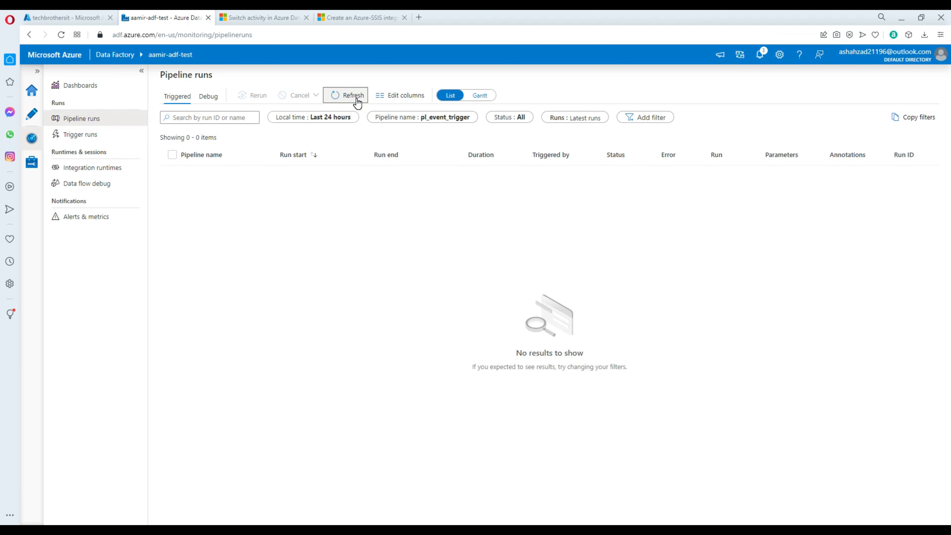
click(355, 95)
click(356, 96)
click(355, 99)
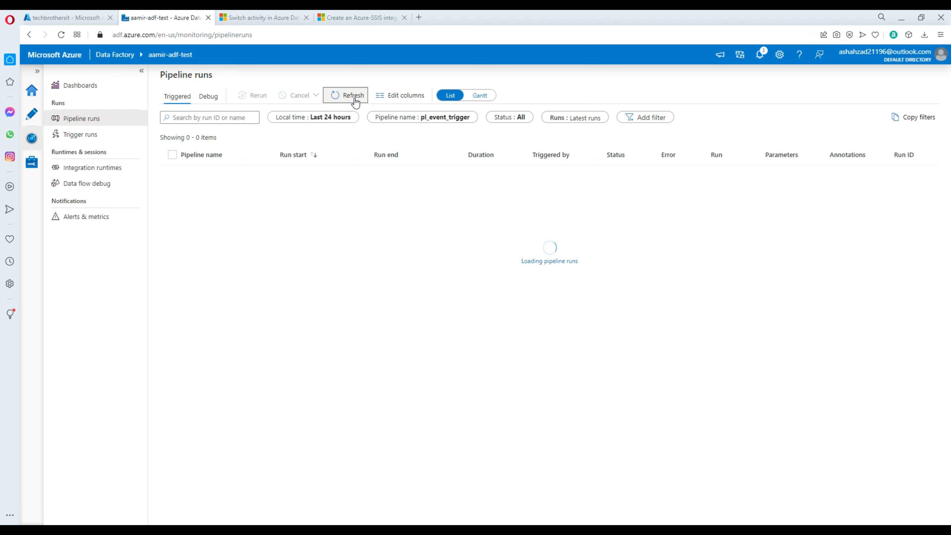
Step: Filter pipeline runs by pipeline1 and check the trigger1 run succeeded
click(422, 117)
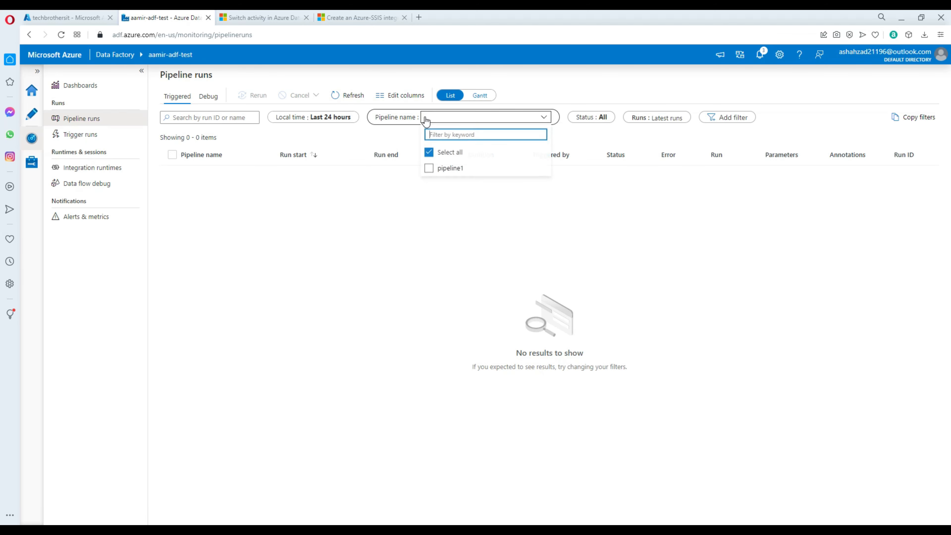
click(433, 173)
click(404, 217)
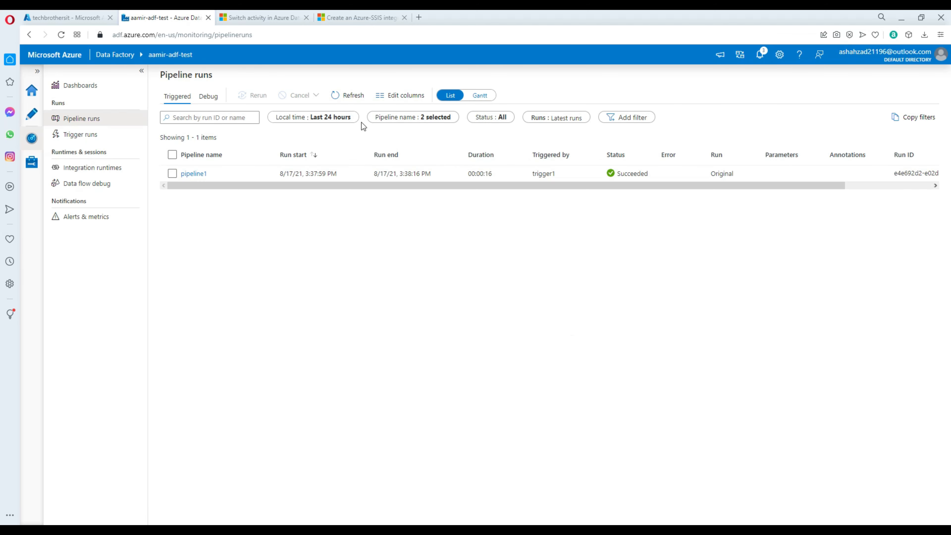
click(353, 97)
mouse_move(511, 176)
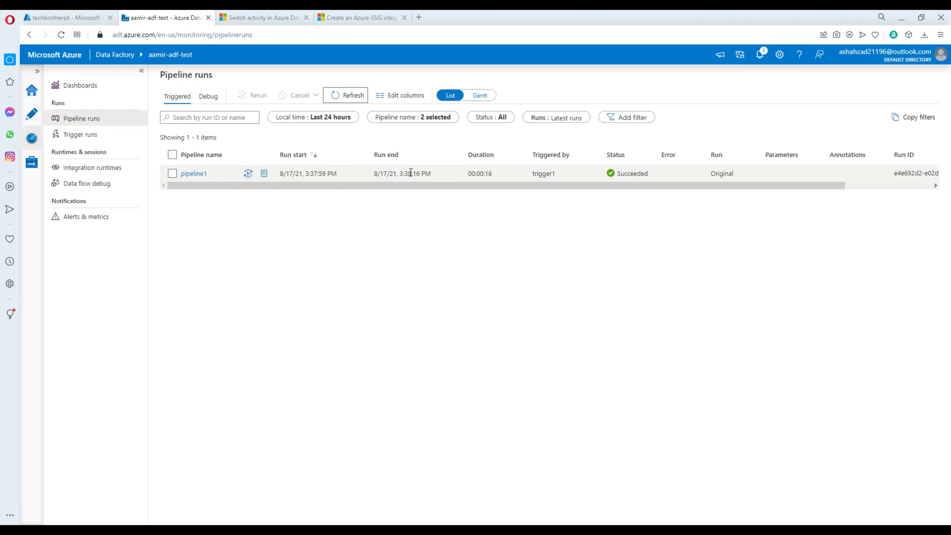
triple_click(424, 175)
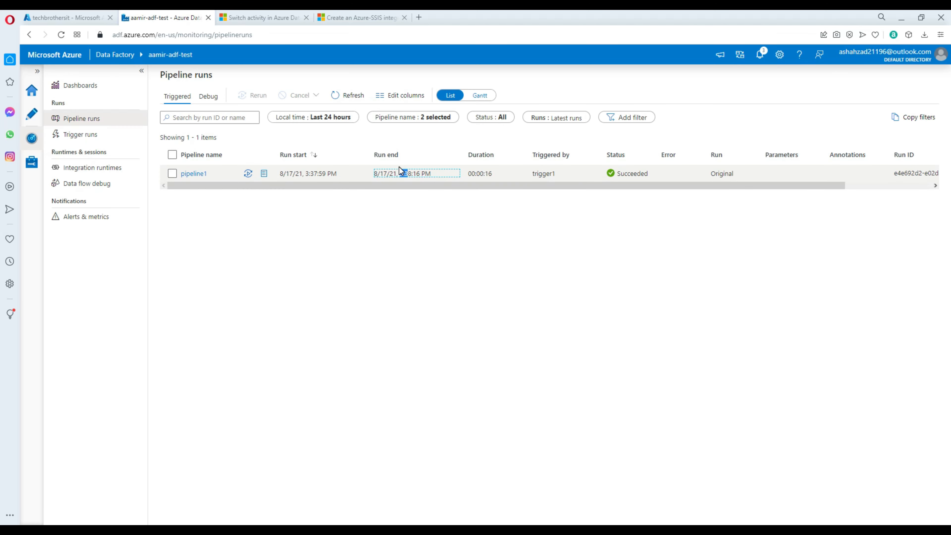
triple_click(411, 173)
click(450, 255)
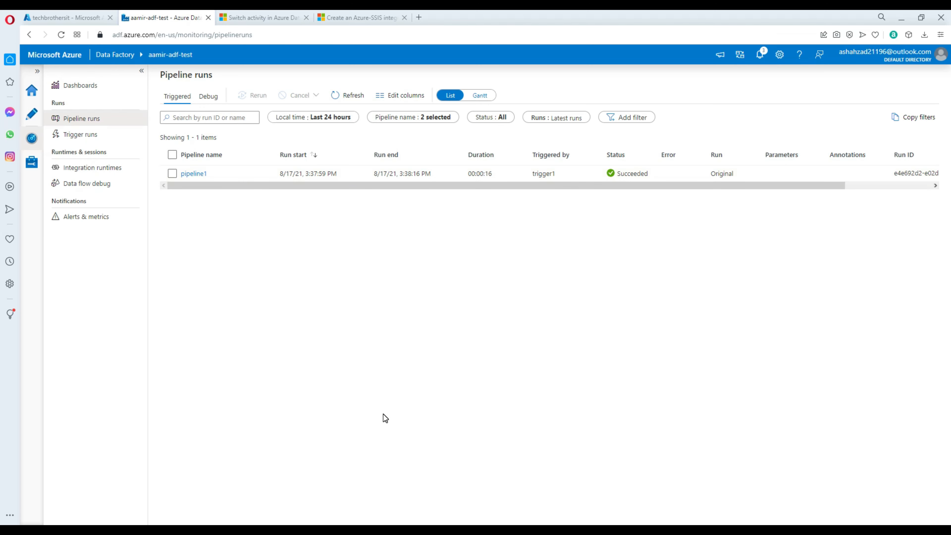
key(alt+Tab)
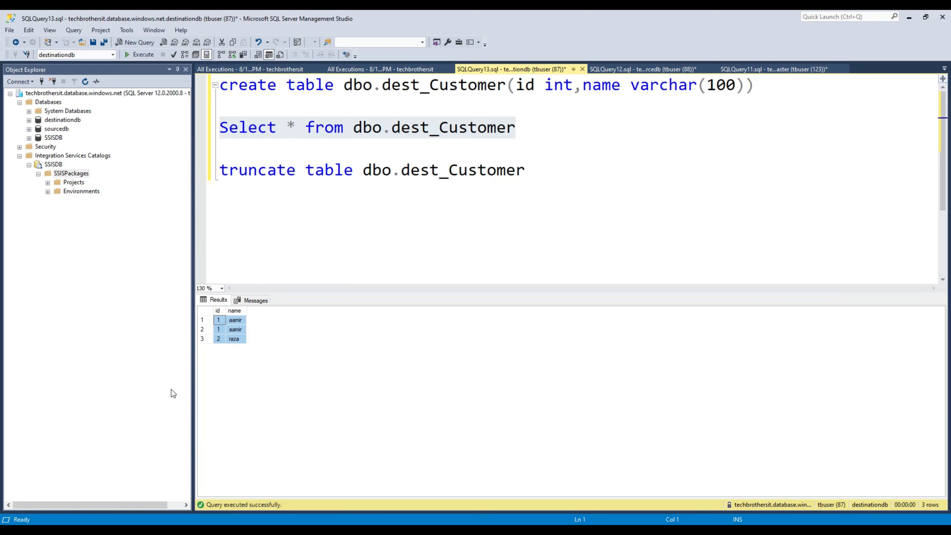
click(477, 136)
Step: Rerun Select * from dbo.dest_Customer and inspect the 6 rows, including the original three
drag(518, 127, 219, 128)
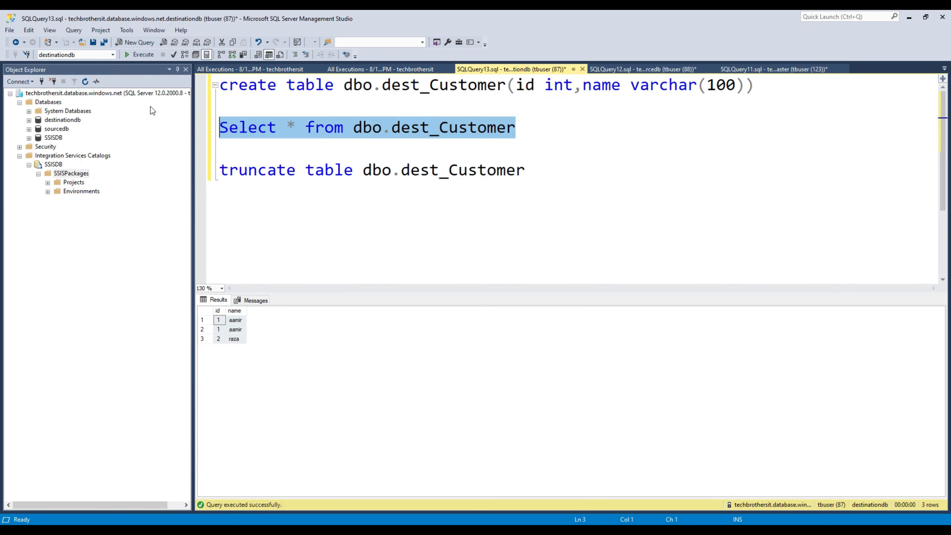
click(144, 54)
click(234, 358)
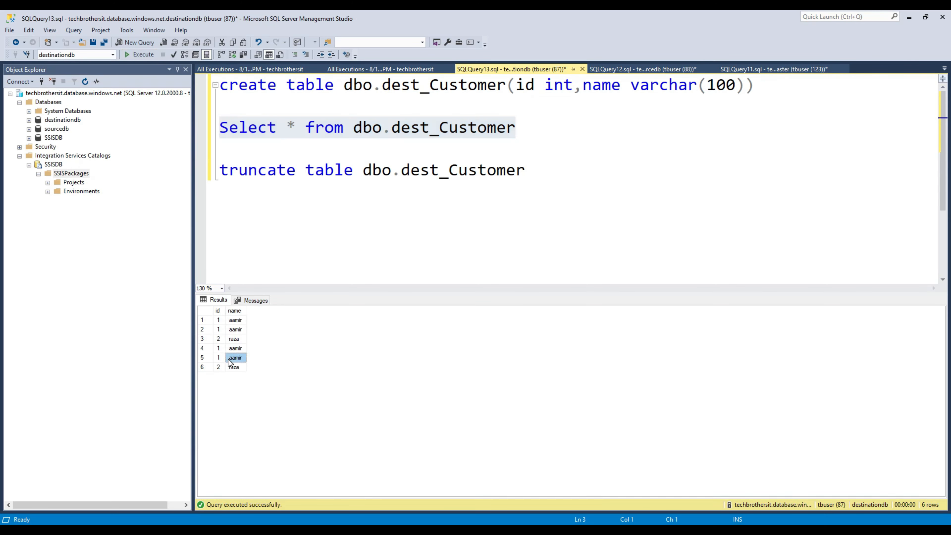
drag(221, 321, 234, 337)
click(217, 321)
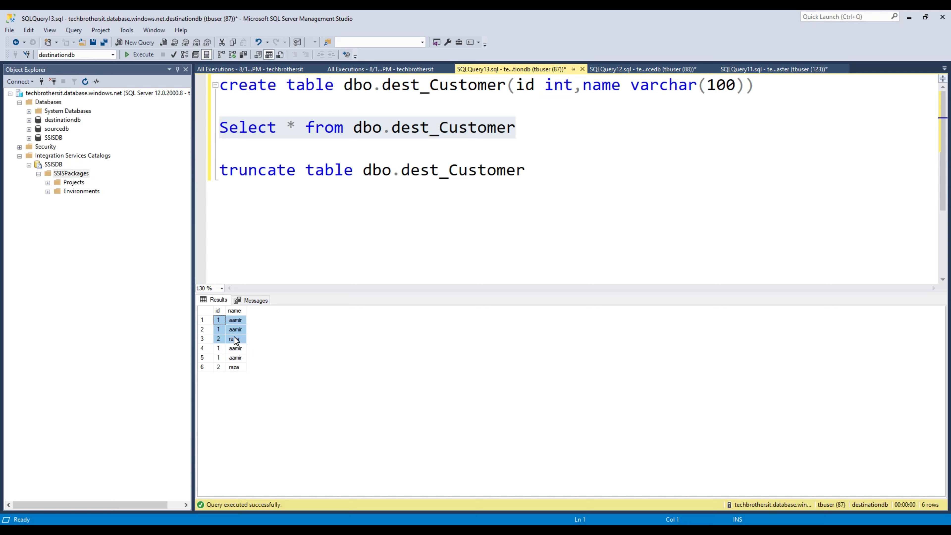
click(522, 135)
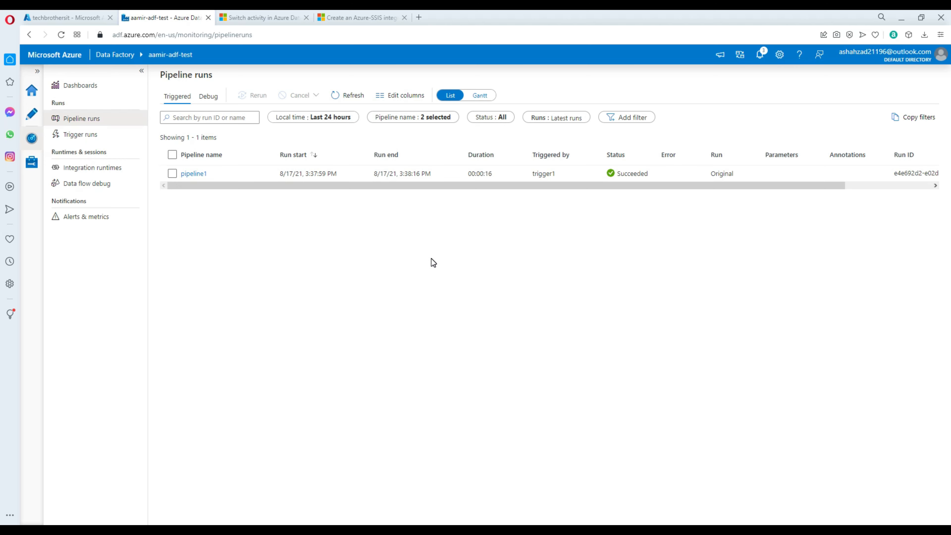
Step: Refresh pipeline runs to find the succeeded 3:39:00 PM trigger1 run and open its activity runs
click(351, 96)
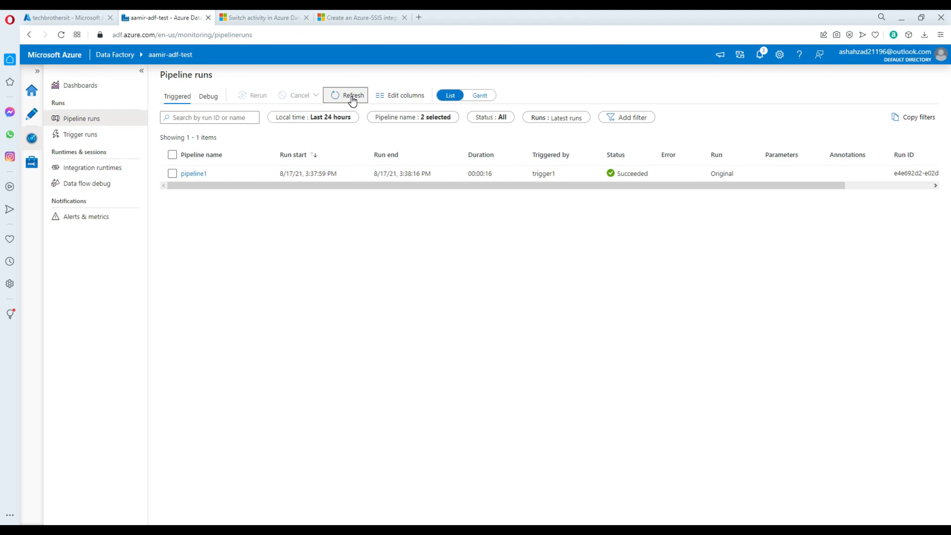
click(353, 98)
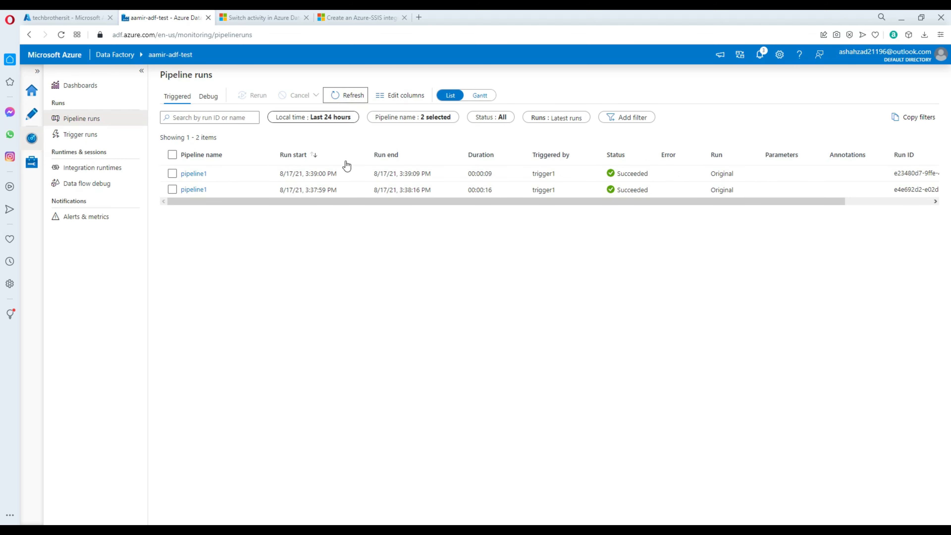
drag(431, 174, 373, 172)
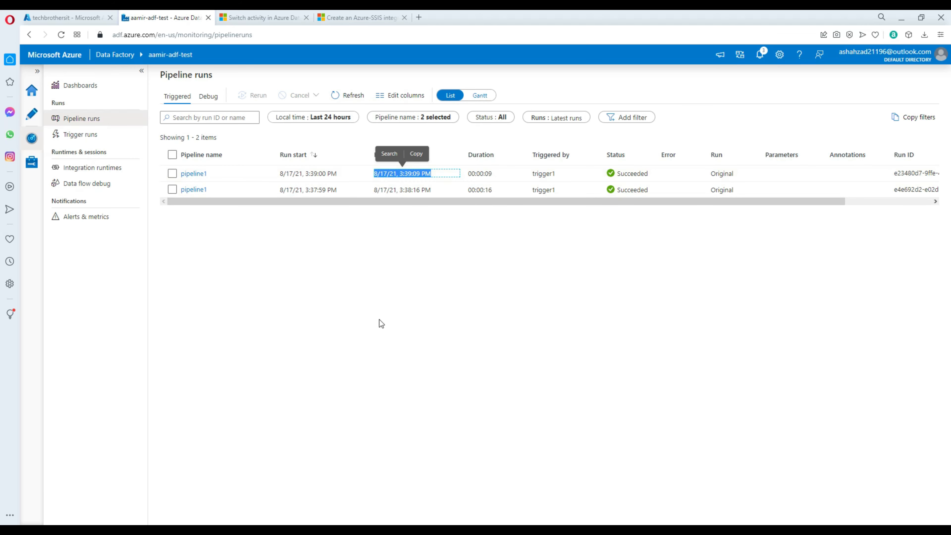
click(344, 282)
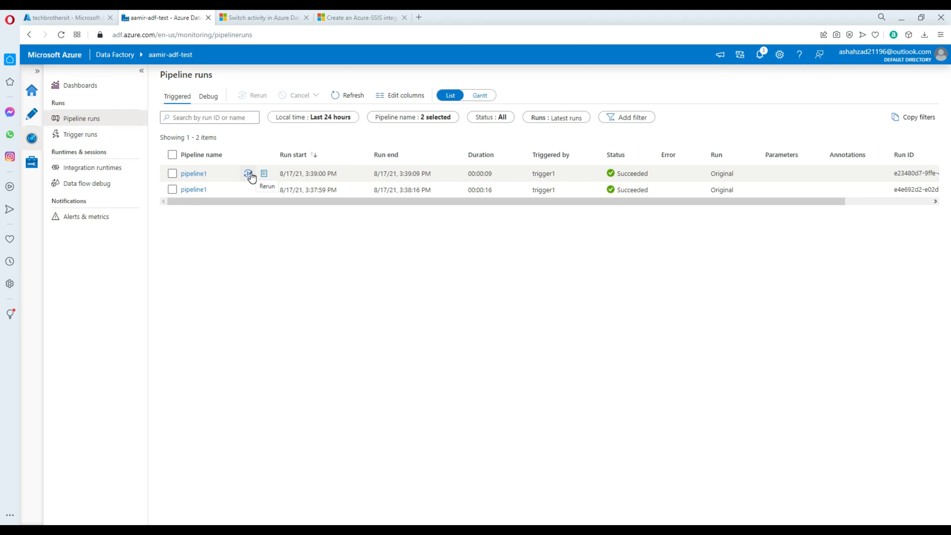
click(200, 173)
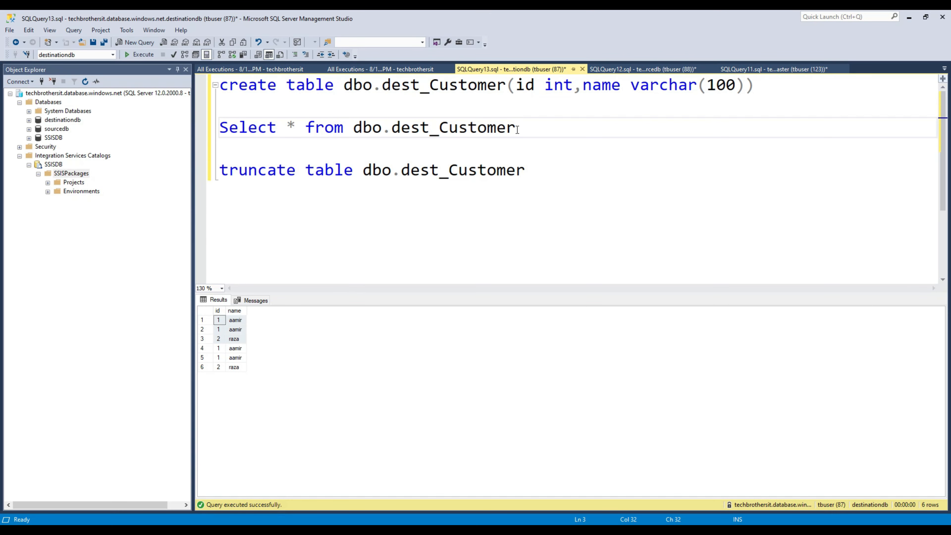
key(shift+Up)
click(132, 55)
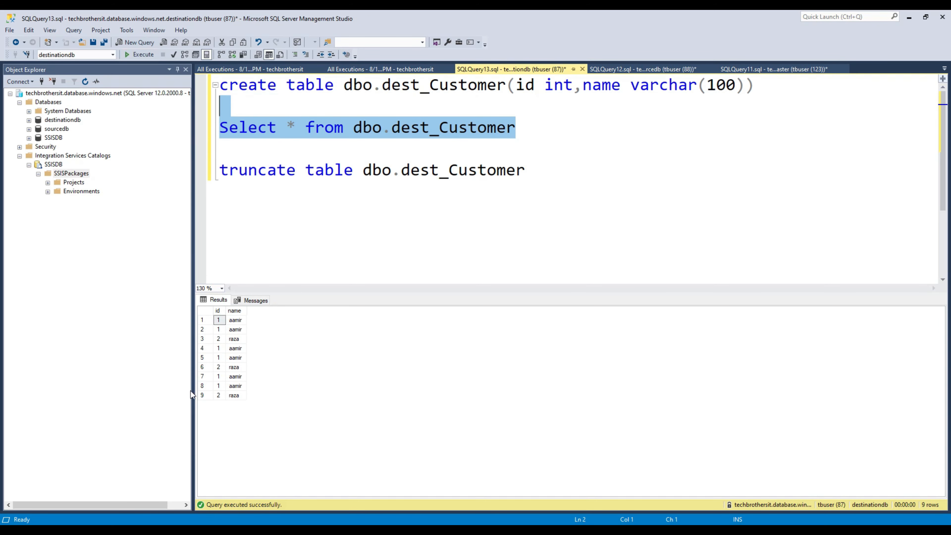
drag(220, 375, 241, 396)
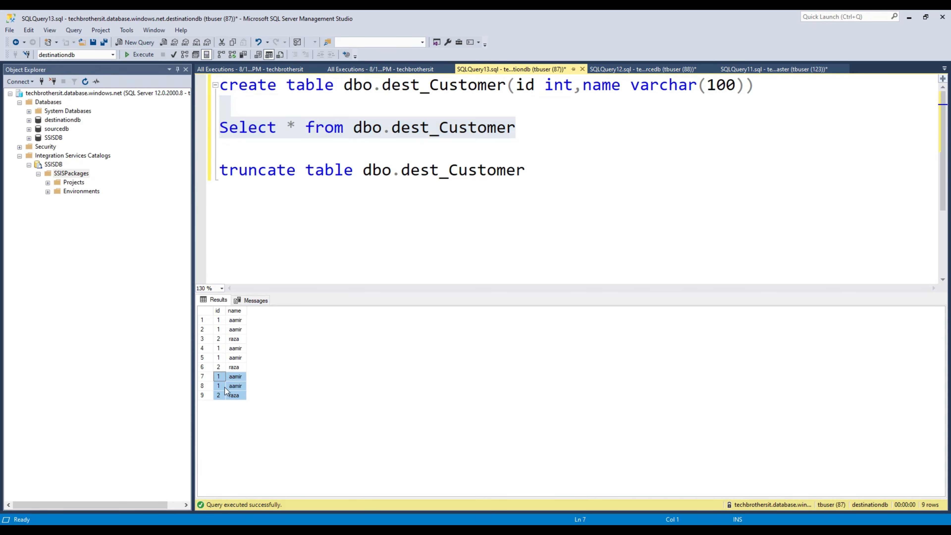
click(365, 188)
Step: Open the All Executions standard report for the SSISPackages folder
right_click(84, 174)
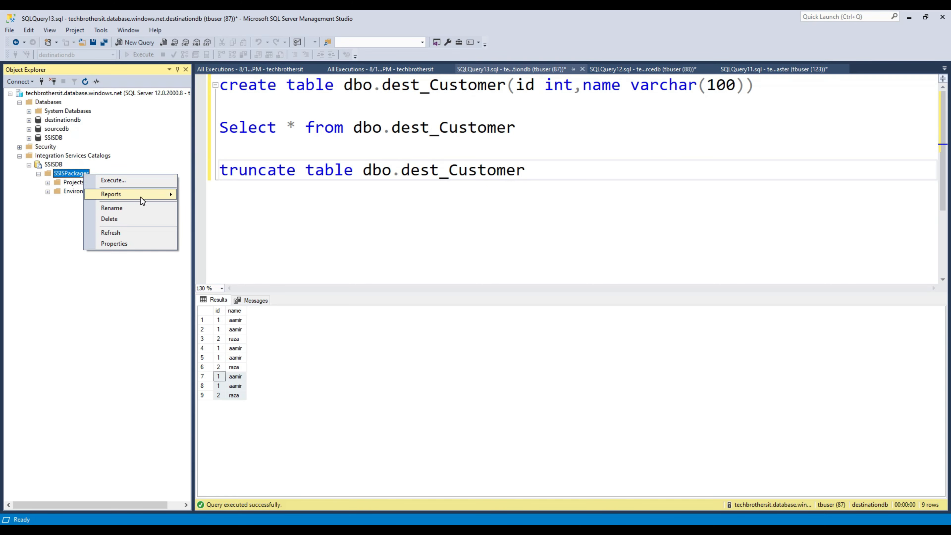
mouse_move(141, 195)
mouse_move(222, 195)
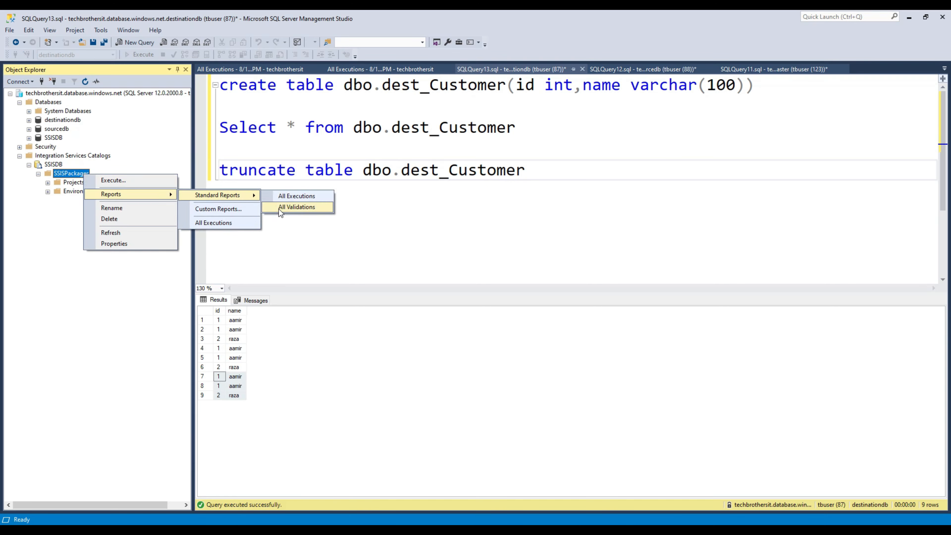
click(297, 199)
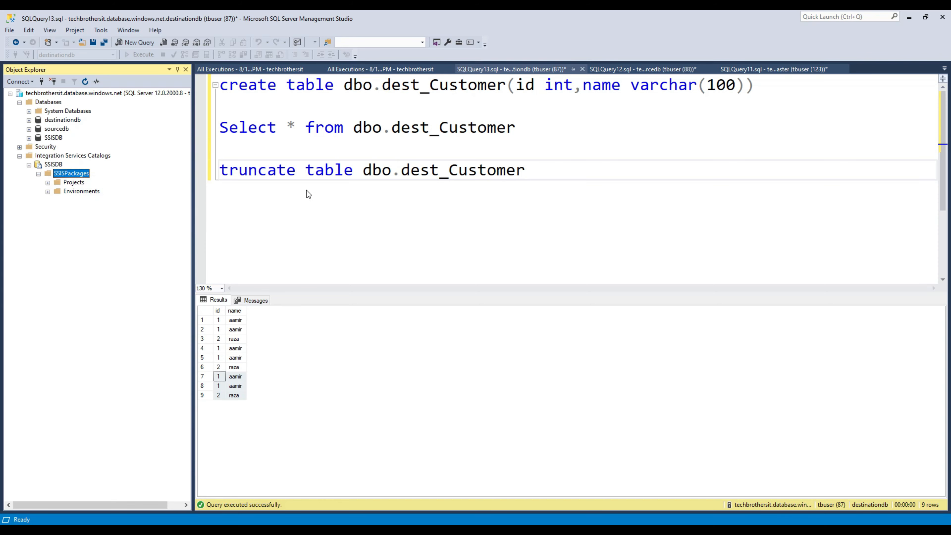